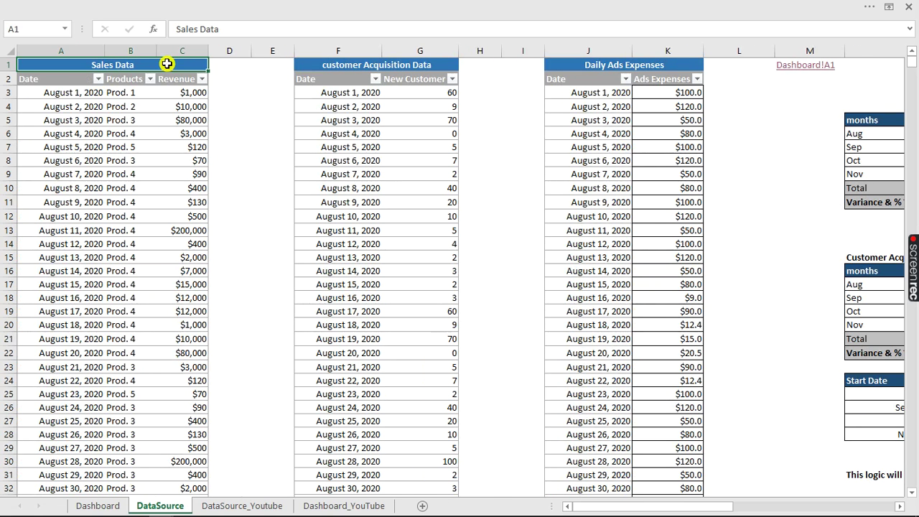
# Examine the sales, customer acquisition and daily ads expenses data and the Daily Target summary table on the DataSource sheet.
pyautogui.click(341, 70)
pyautogui.click(611, 65)
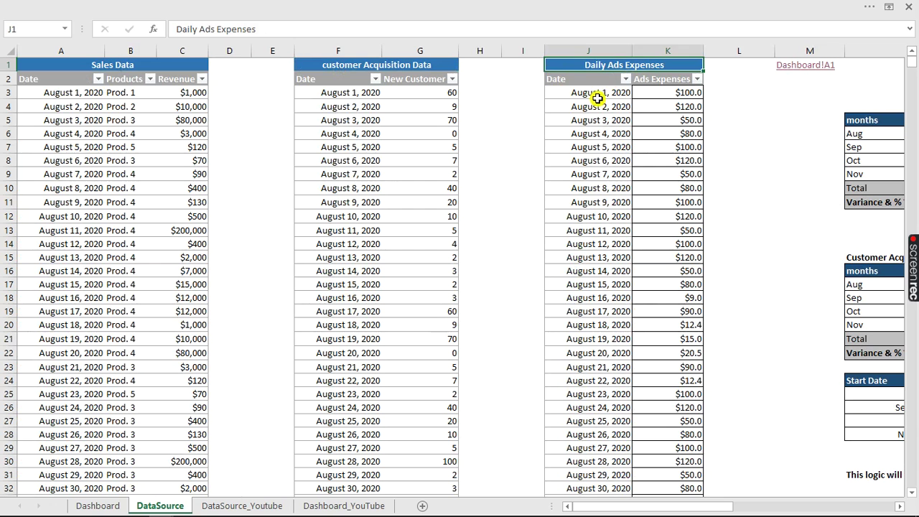
pyautogui.moveTo(597, 95); pyautogui.dragTo(601, 208)
pyautogui.moveTo(748, 189); pyautogui.dragTo(897, 221)
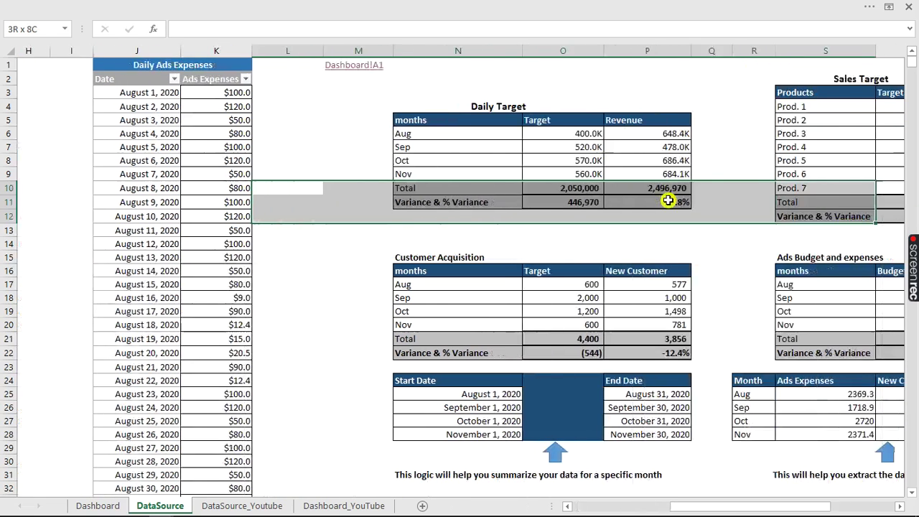
pyautogui.click(323, 139)
pyautogui.click(342, 174)
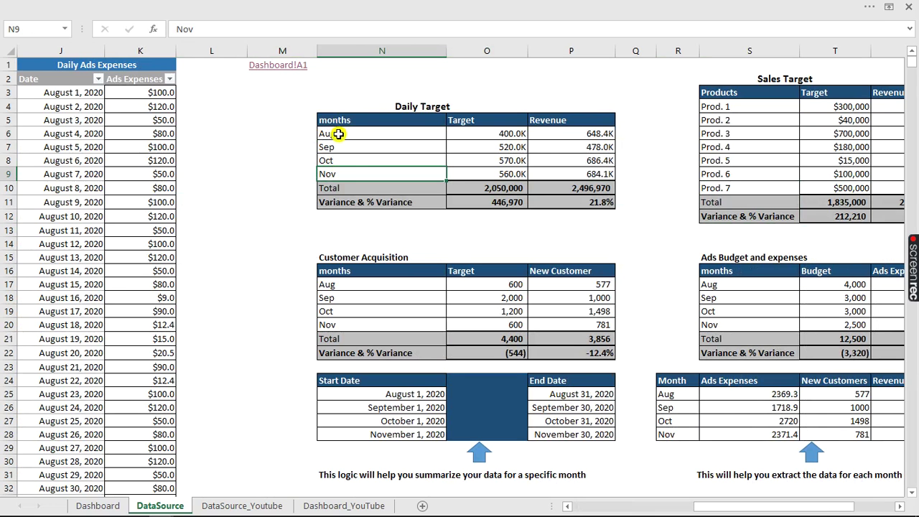
pyautogui.moveTo(80, 120); pyautogui.dragTo(81, 192)
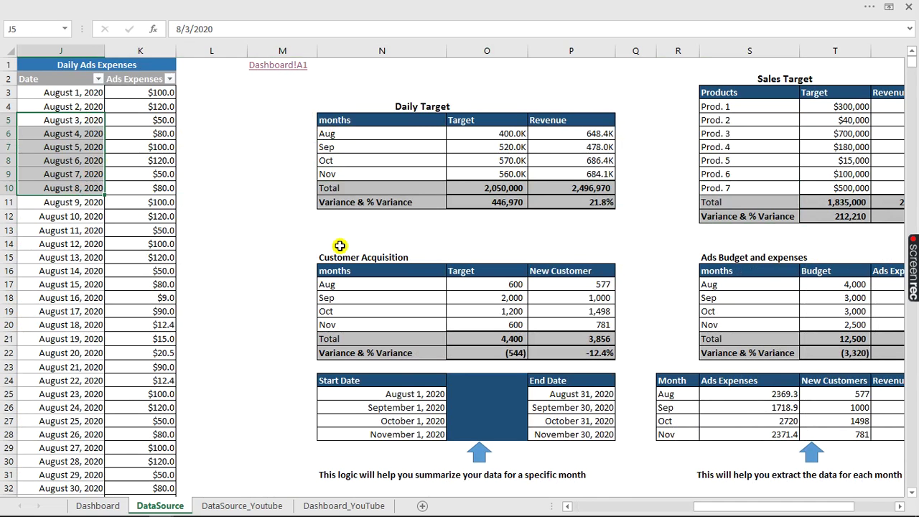
# Review the finished Dashboard sheet alongside the product targets in the Sales Target table on the DataSource sheet.
pyautogui.click(277, 65)
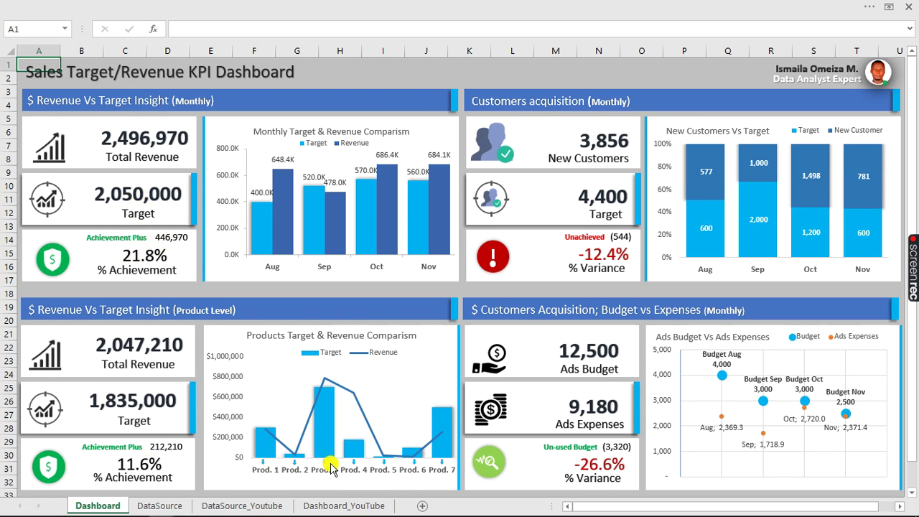
pyautogui.click(159, 507)
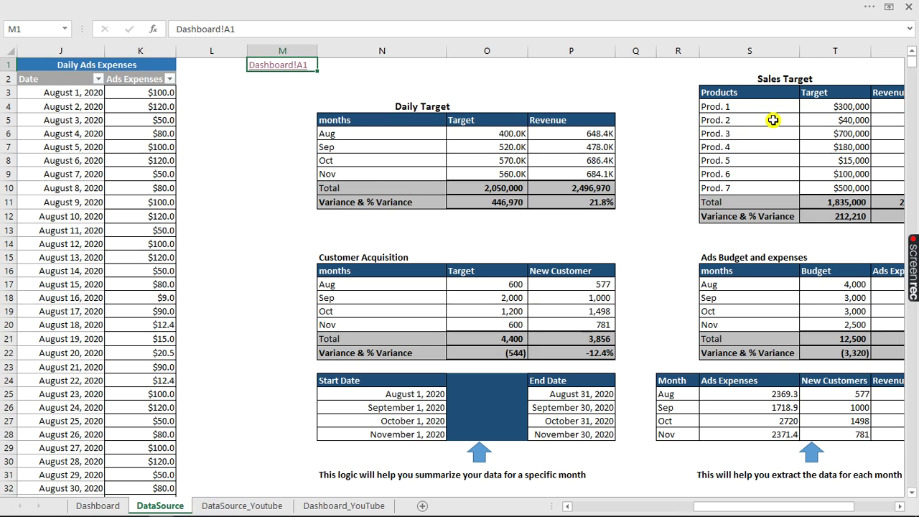
pyautogui.click(838, 107)
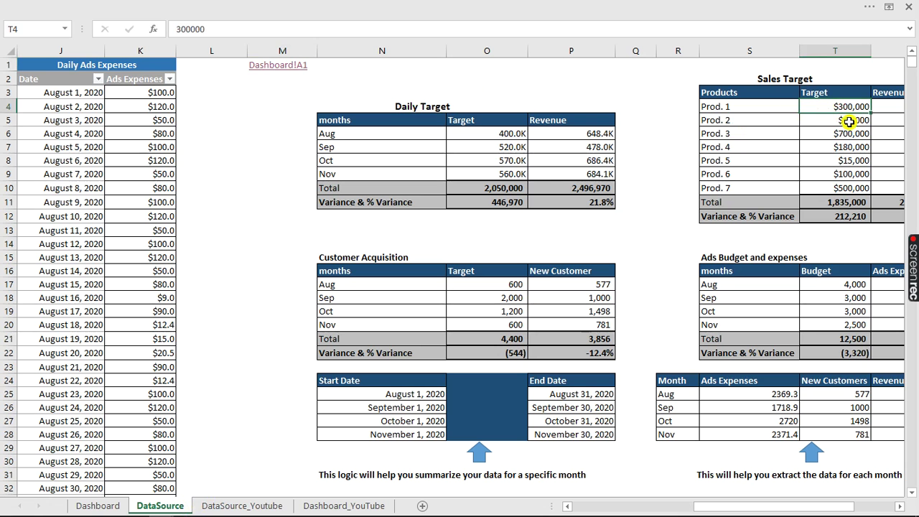
pyautogui.click(845, 120)
pyautogui.click(832, 134)
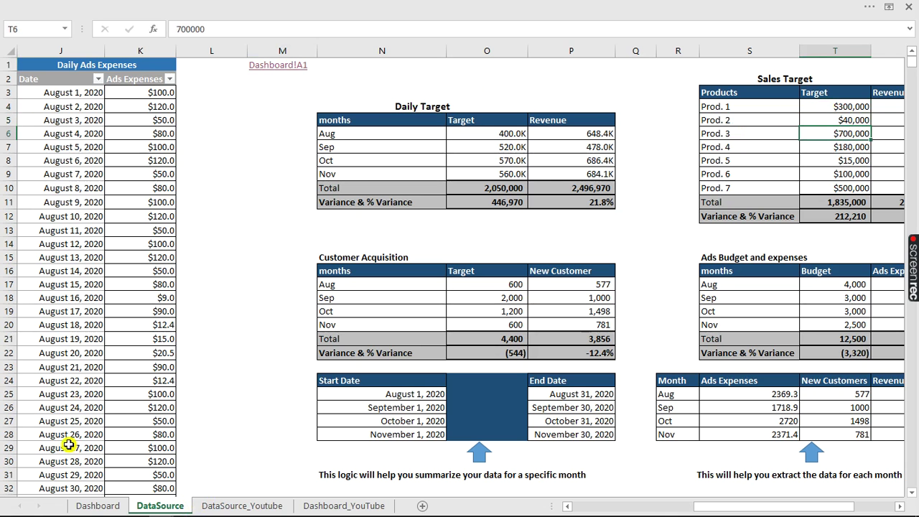
pyautogui.click(101, 506)
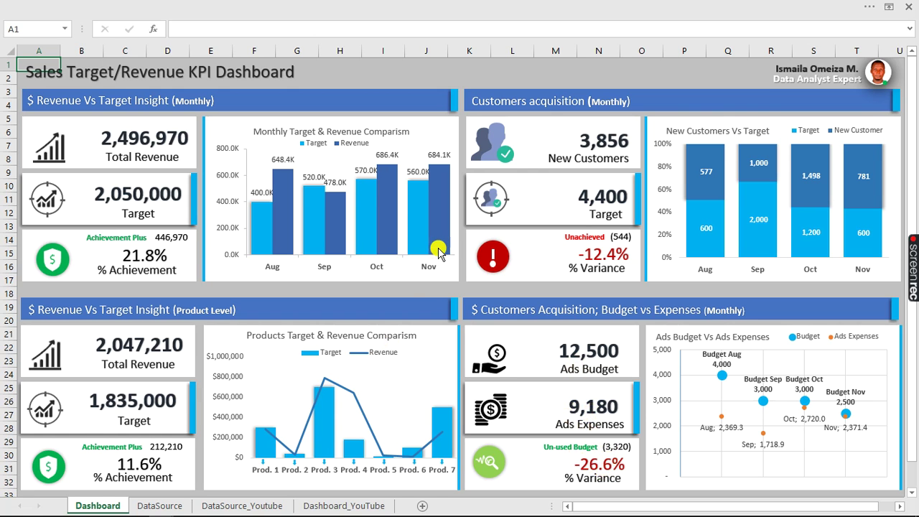
# Open the DataSource_Youtube sheet and review its three data tables and the summary tables beside them.
pyautogui.click(276, 504)
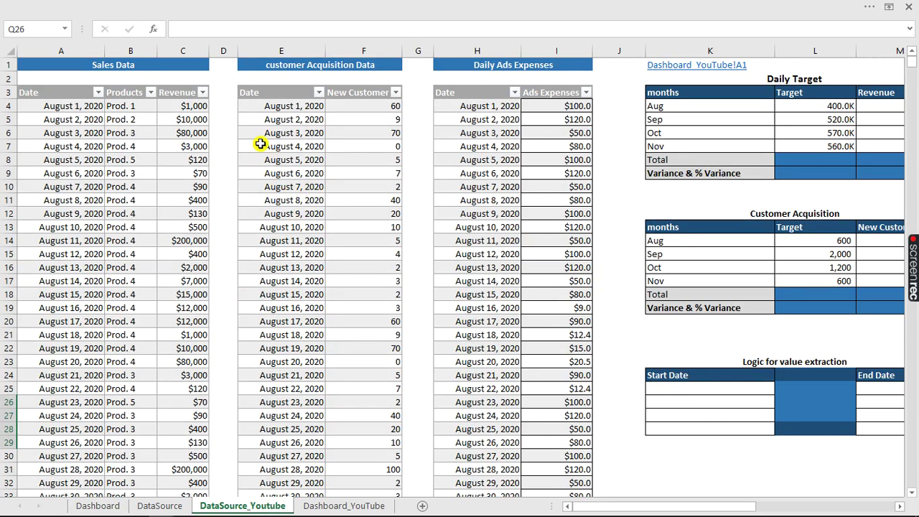
pyautogui.moveTo(84, 119); pyautogui.dragTo(547, 319)
pyautogui.click(287, 173)
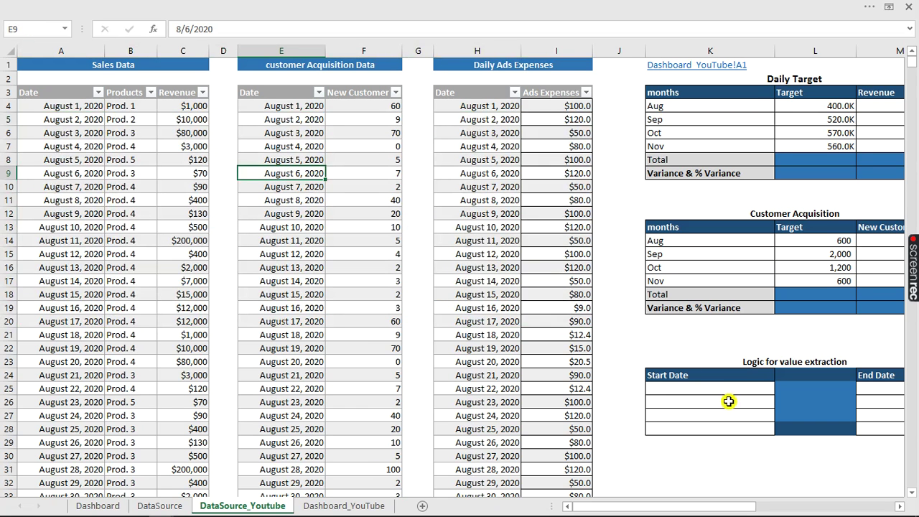
pyautogui.moveTo(707, 506); pyautogui.dragTo(777, 511)
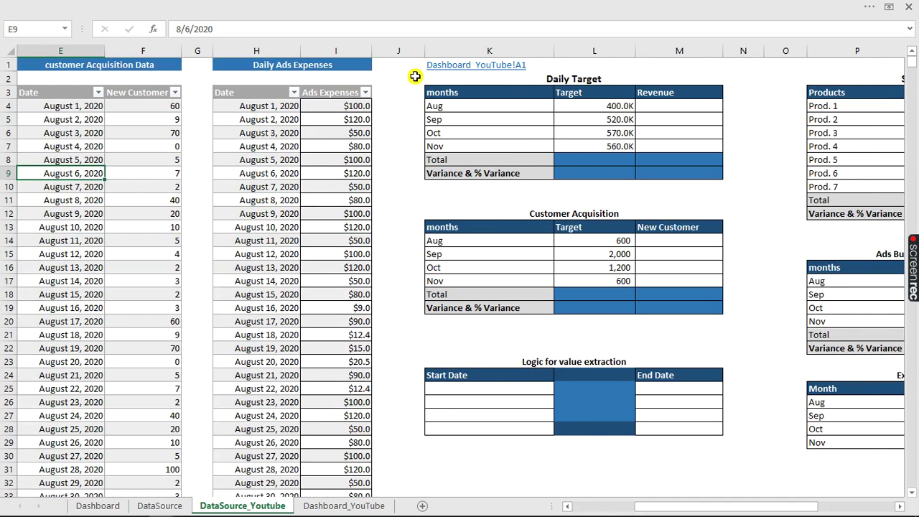
pyautogui.moveTo(415, 76); pyautogui.dragTo(808, 136)
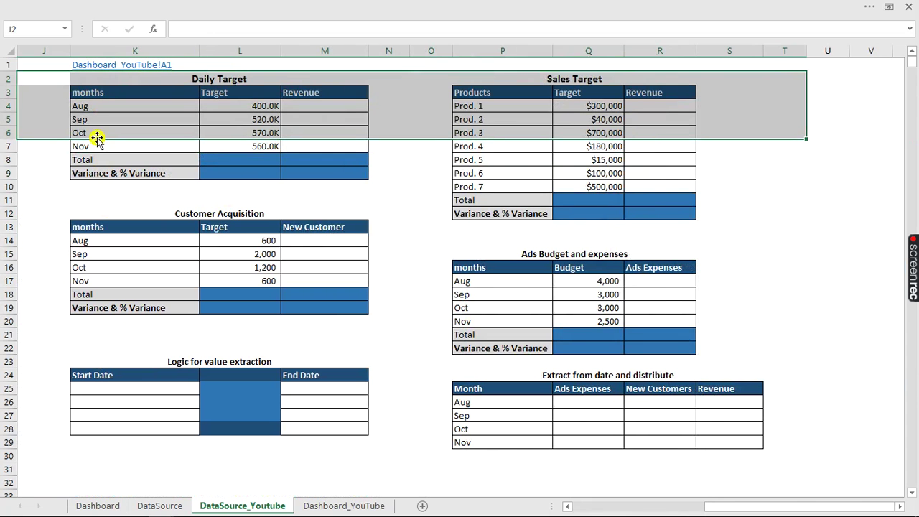
# Zoom the DataSource_Youtube sheet to the range J2:S31 that holds all the summary tables.
pyautogui.moveTo(61, 76); pyautogui.dragTo(677, 472)
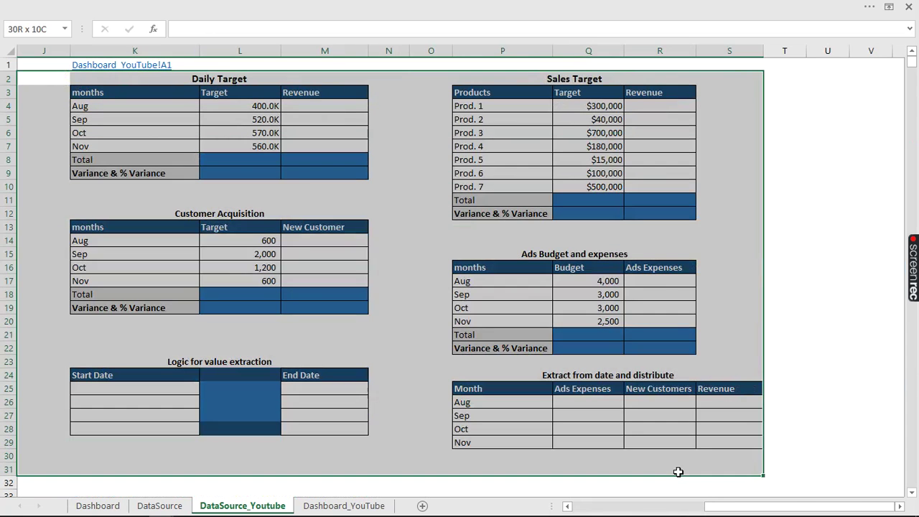
pyautogui.click(218, 5)
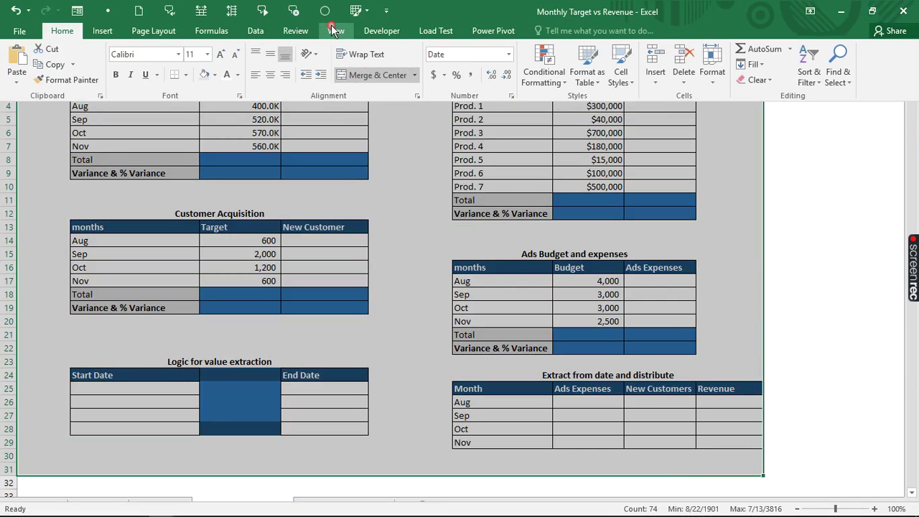
pyautogui.click(335, 31)
pyautogui.click(335, 61)
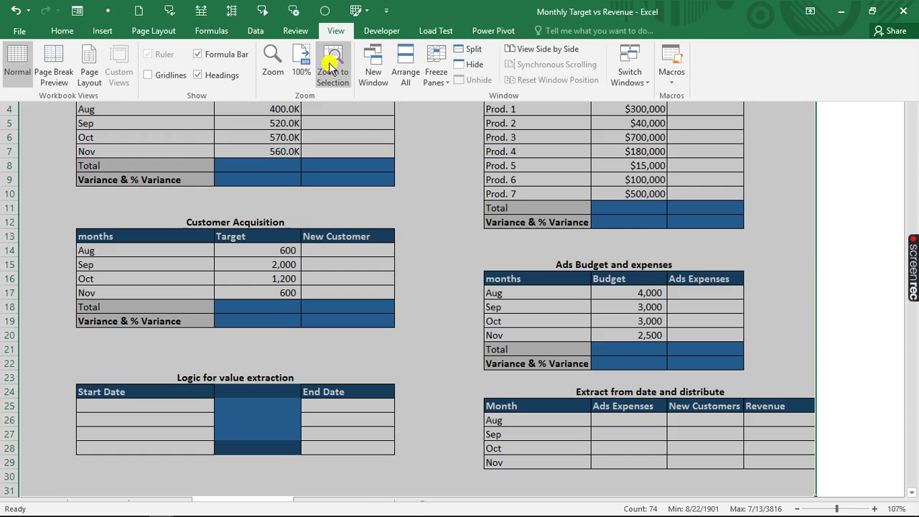
pyautogui.click(318, 206)
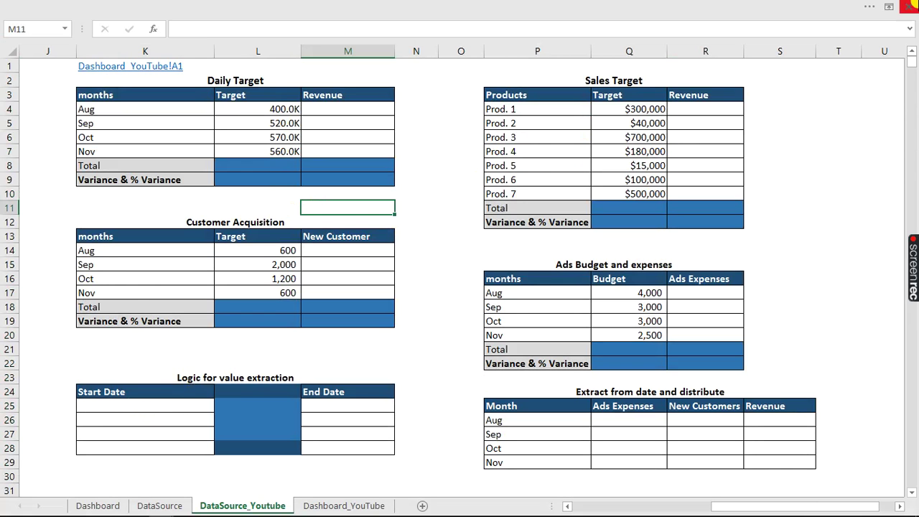
# Examine the Start Date and End Date columns of the value extraction table and the Aug to Nov months under Customer Acquisition.
pyautogui.click(101, 391)
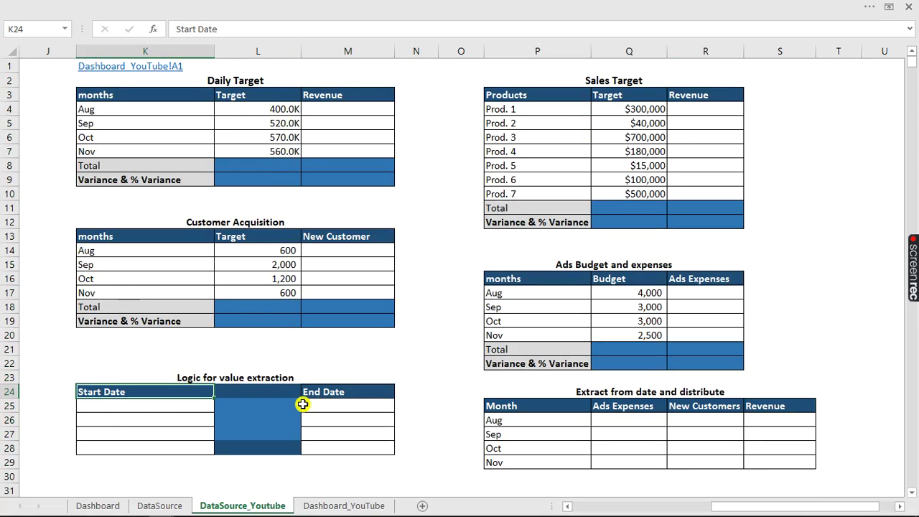
pyautogui.click(329, 395)
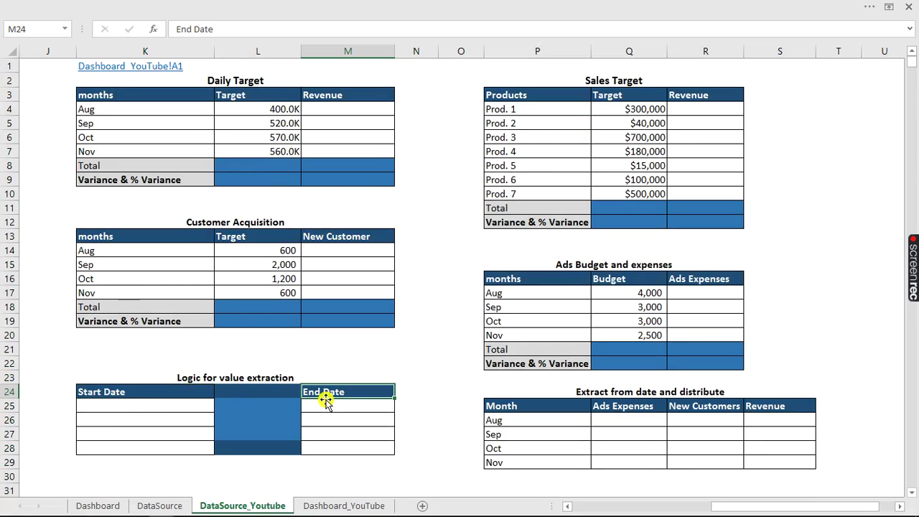
pyautogui.click(93, 251)
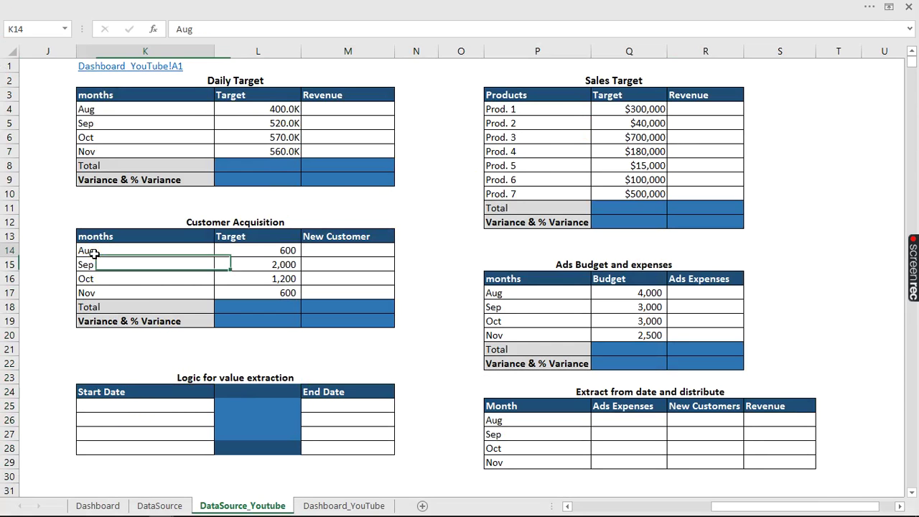
pyautogui.click(91, 293)
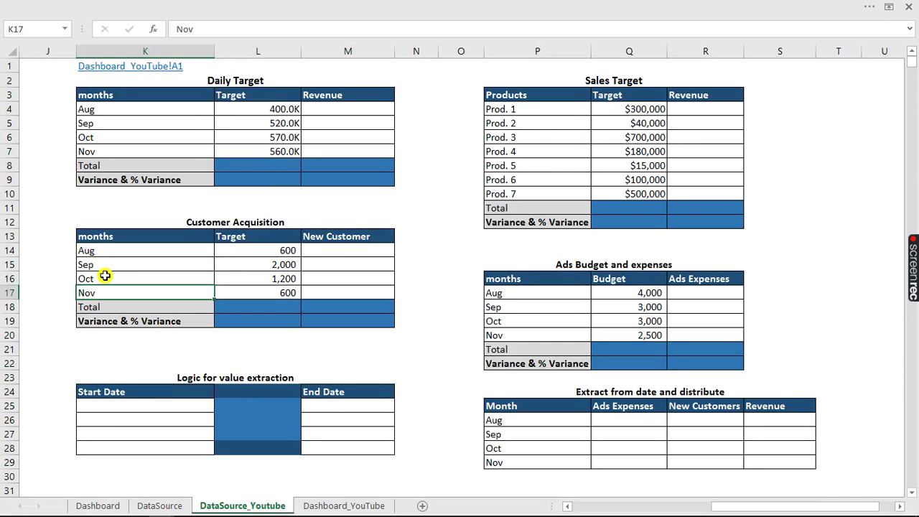
pyautogui.click(113, 250)
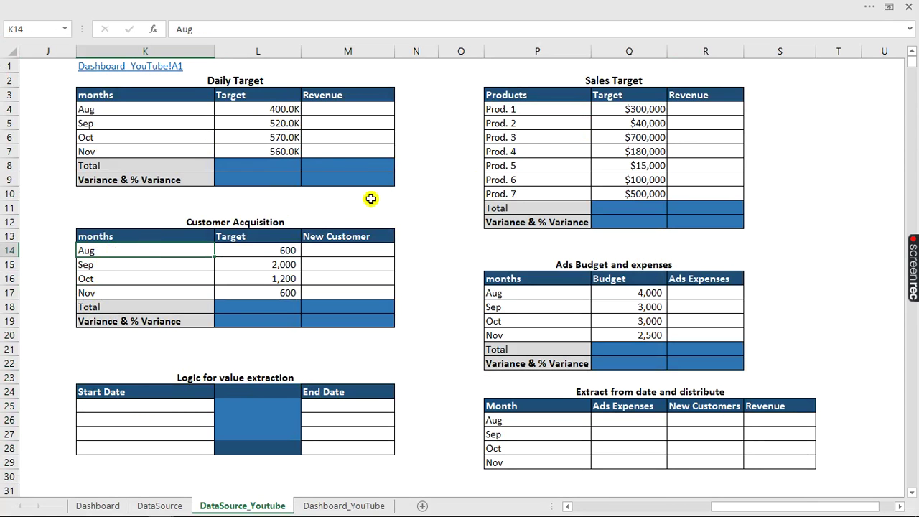
pyautogui.click(98, 295)
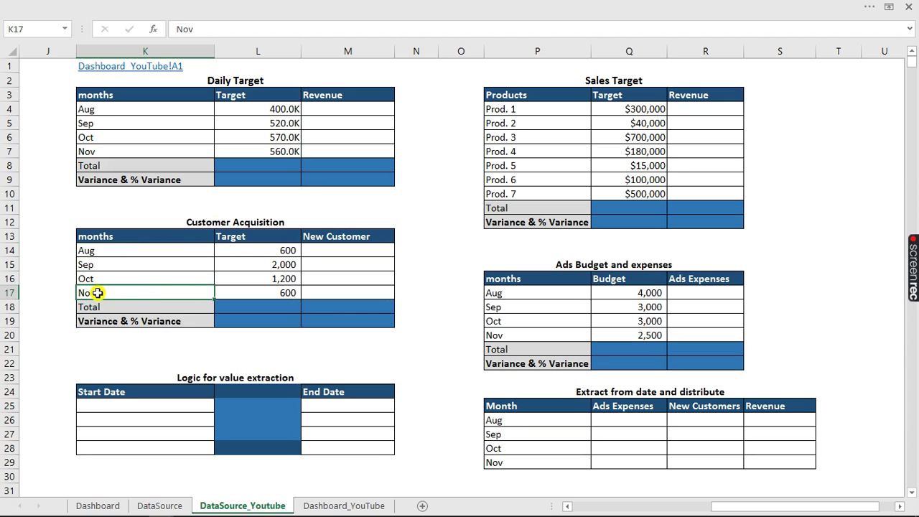
# Enter 8/1/2020 as the first Start Date in K25 and fill it down to K28 as a monthly series.
pyautogui.click(97, 406)
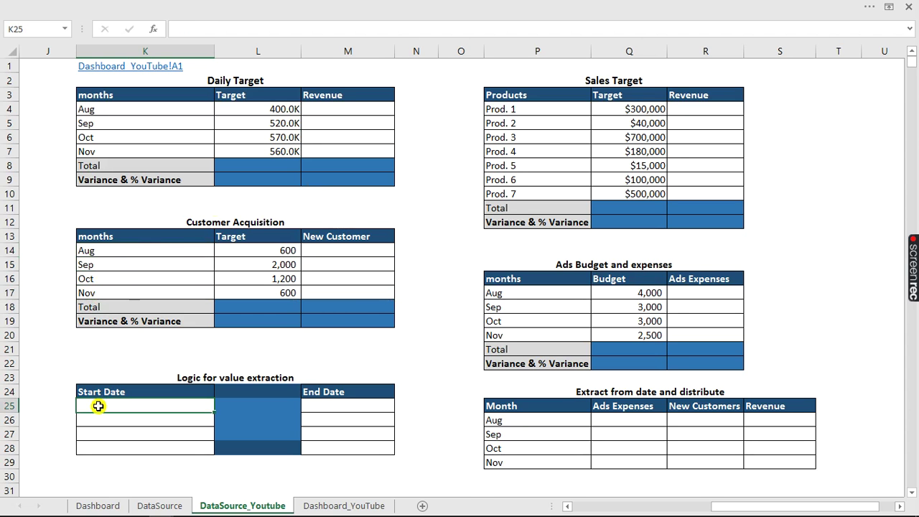
pyautogui.moveTo(4, 508)
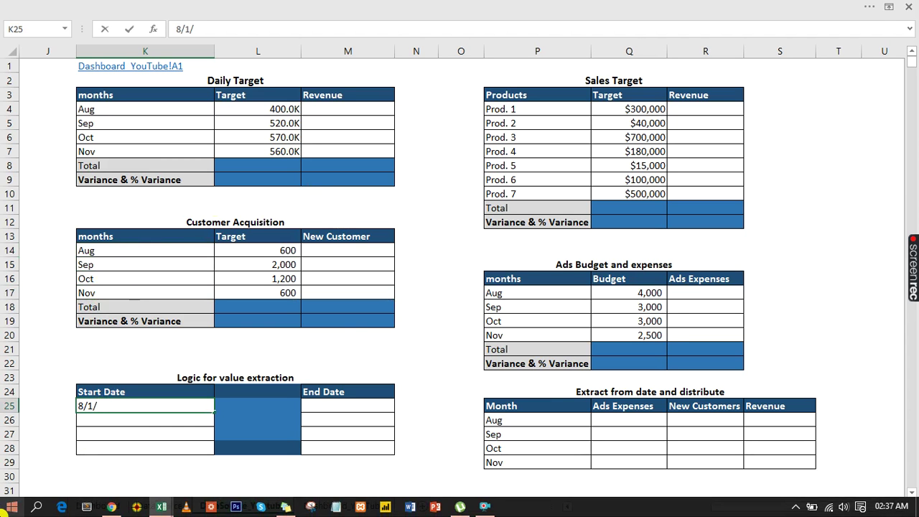
pyautogui.press('Return')
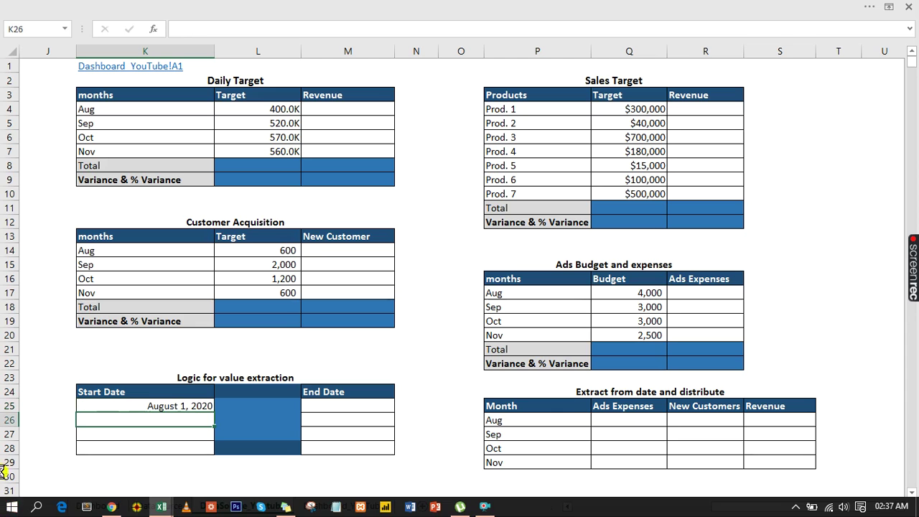
pyautogui.click(200, 406)
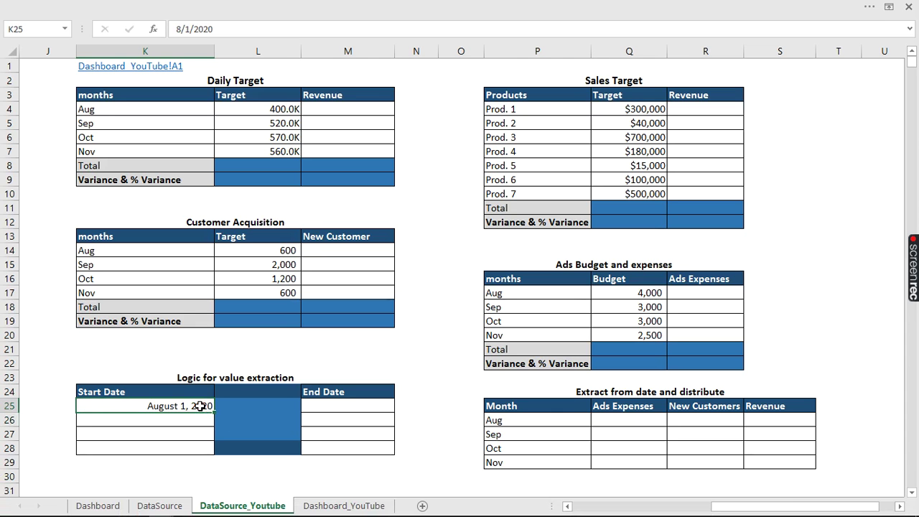
pyautogui.moveTo(213, 426); pyautogui.dragTo(205, 448)
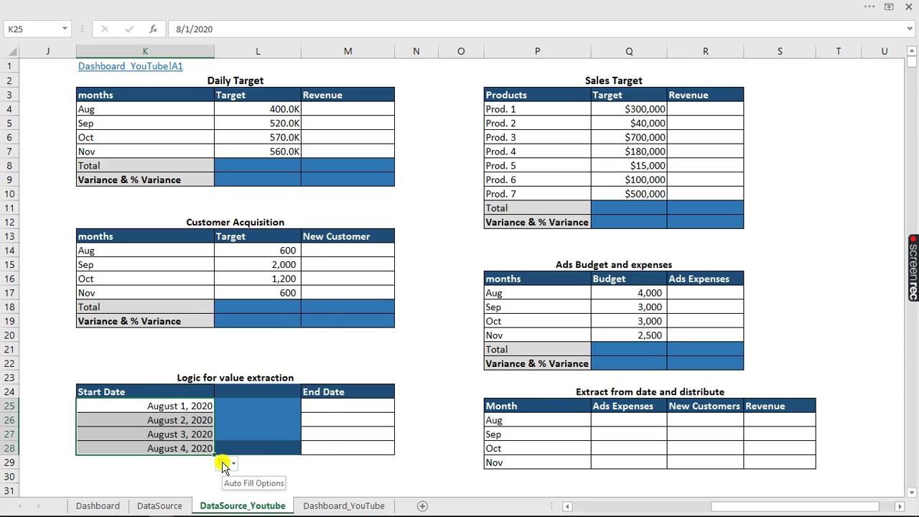
pyautogui.click(226, 465)
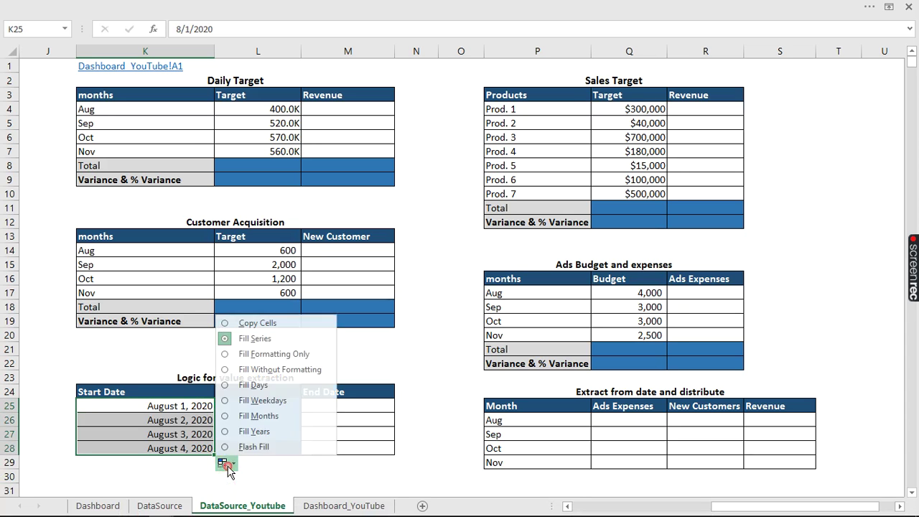
pyautogui.click(224, 416)
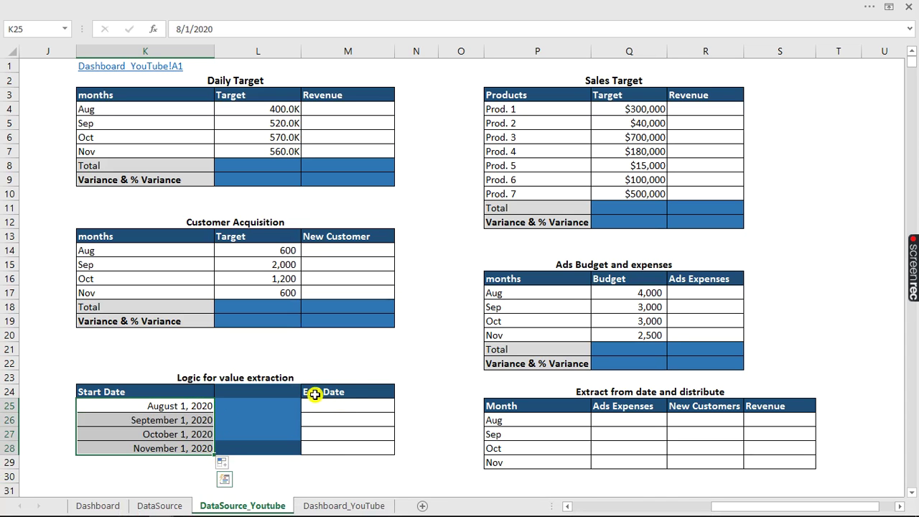
# Enter =EOMONTH(K25,0) in M25 as the first End Date of the value extraction table.
pyautogui.click(179, 406)
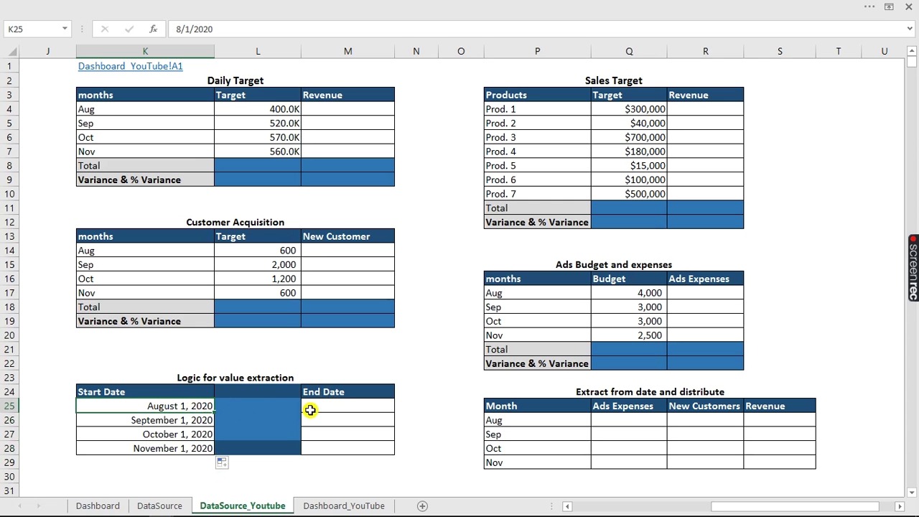
pyautogui.click(183, 419)
pyautogui.click(323, 420)
pyautogui.click(330, 405)
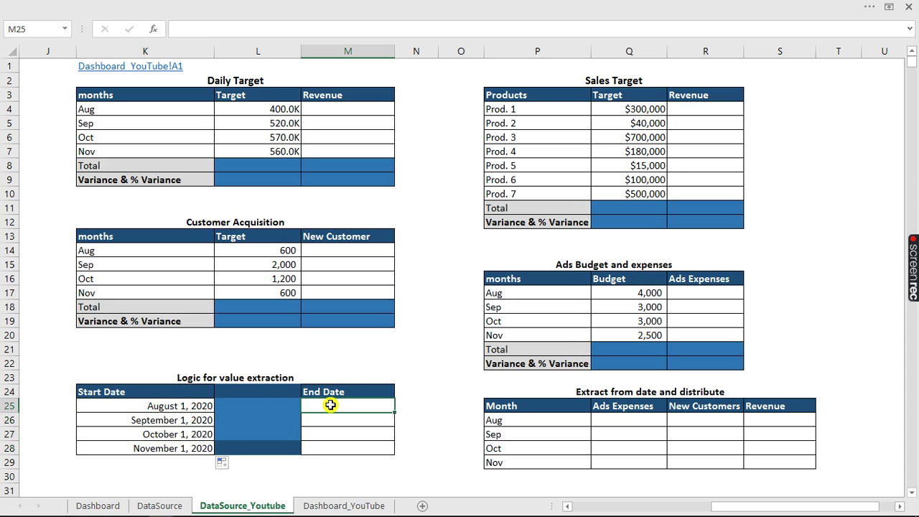
pyautogui.write('=')
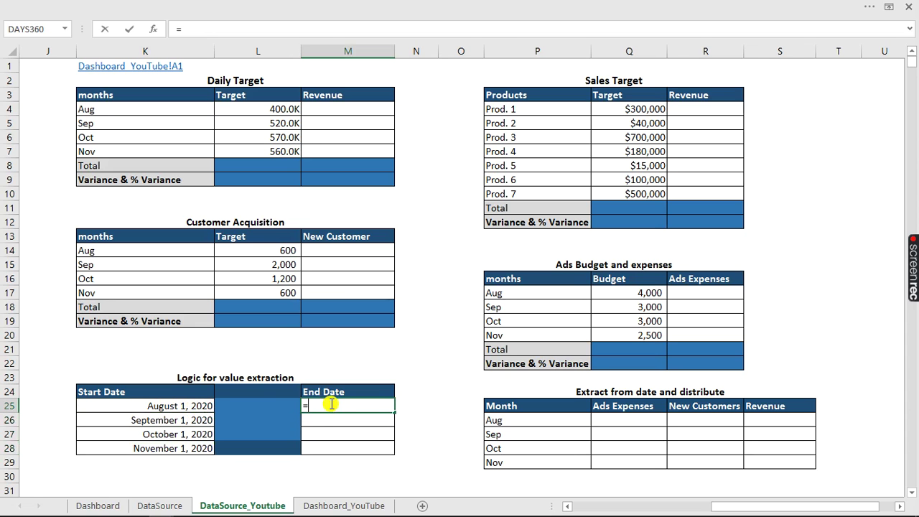
pyautogui.write('eo')
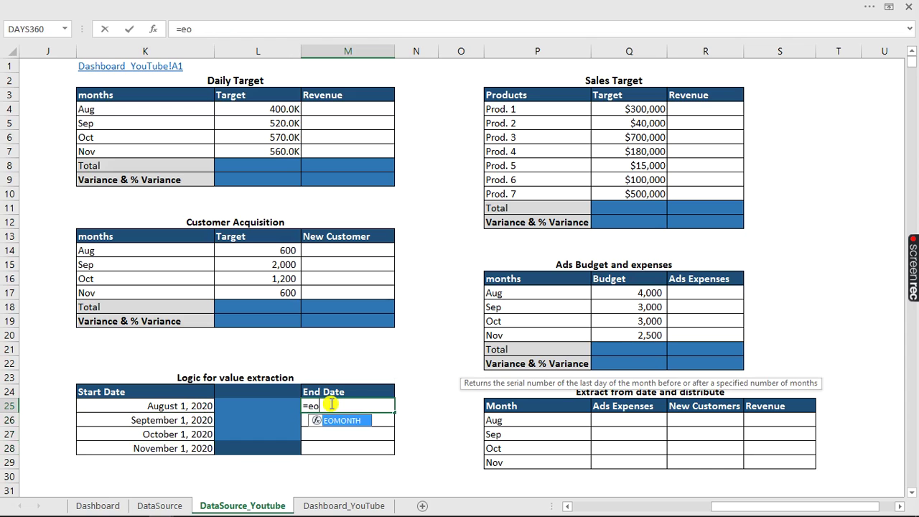
pyautogui.press('Tab')
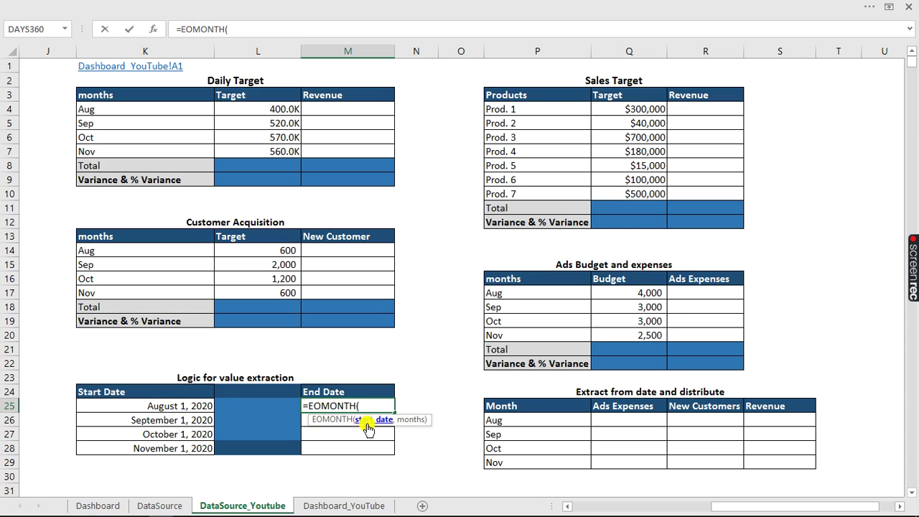
pyautogui.click(174, 405)
pyautogui.write(',')
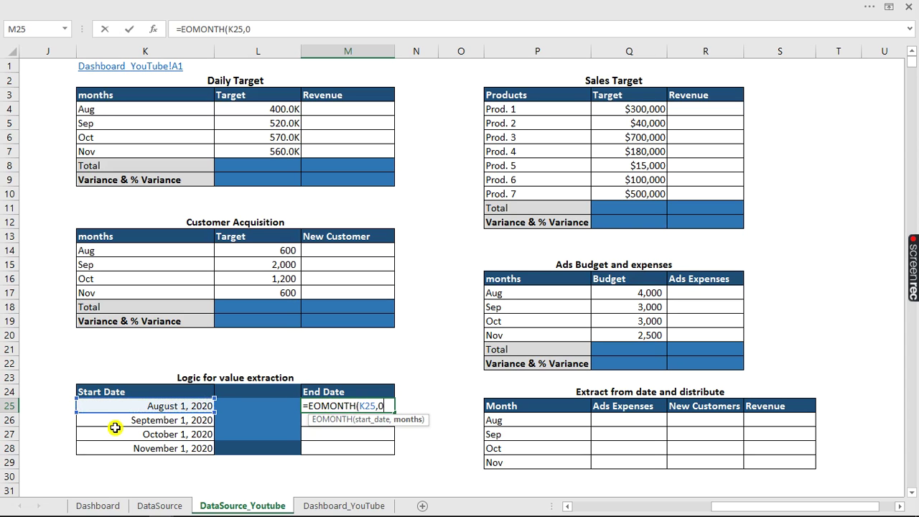
pyautogui.write('0)')
pyautogui.press('Return')
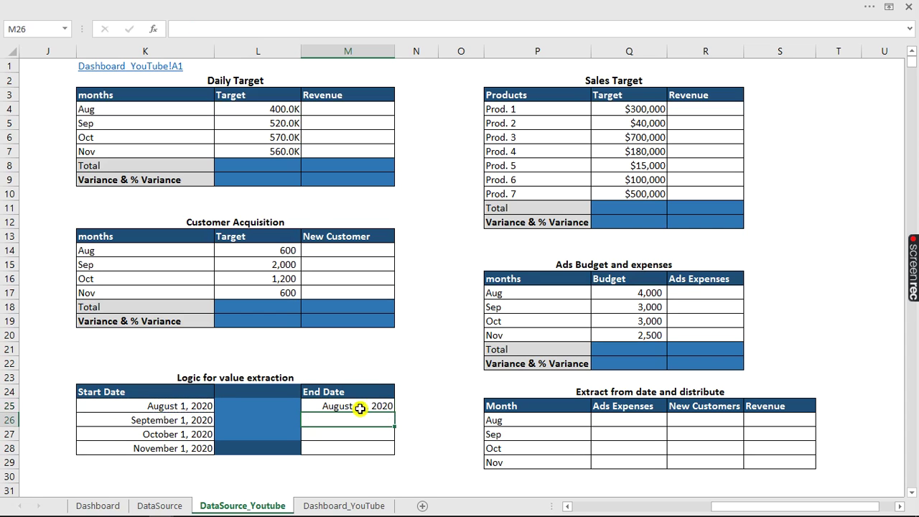
# Fill the End Date formula from M25 down to M28 and check the start date reference in the last cell.
pyautogui.click(359, 406)
pyautogui.moveTo(395, 414); pyautogui.dragTo(396, 452)
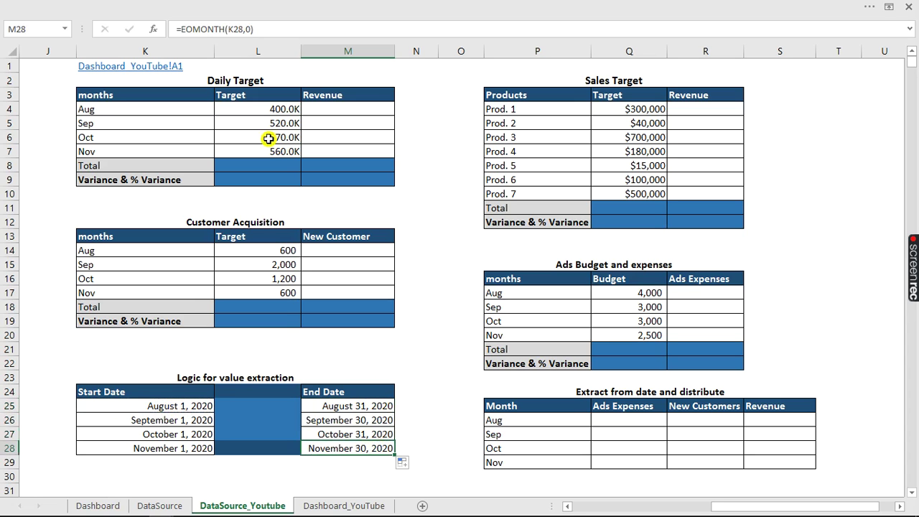
pyautogui.click(201, 29)
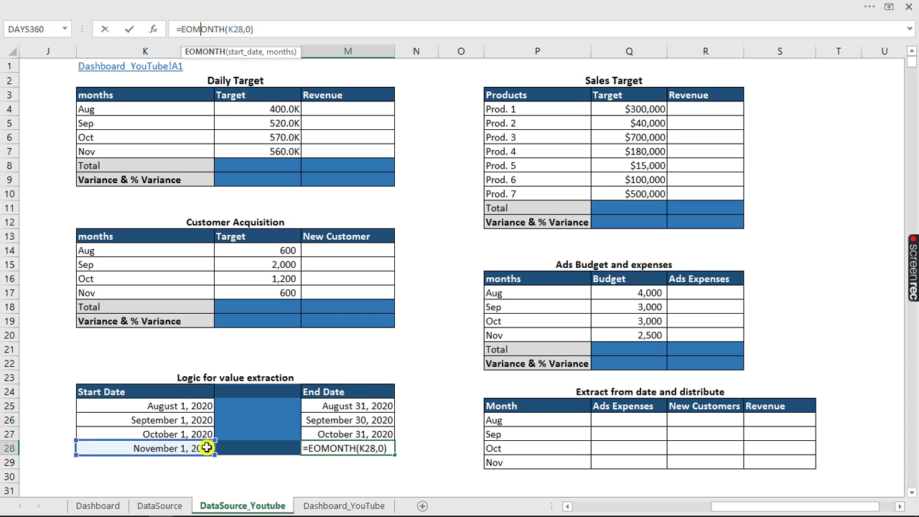
pyautogui.click(348, 456)
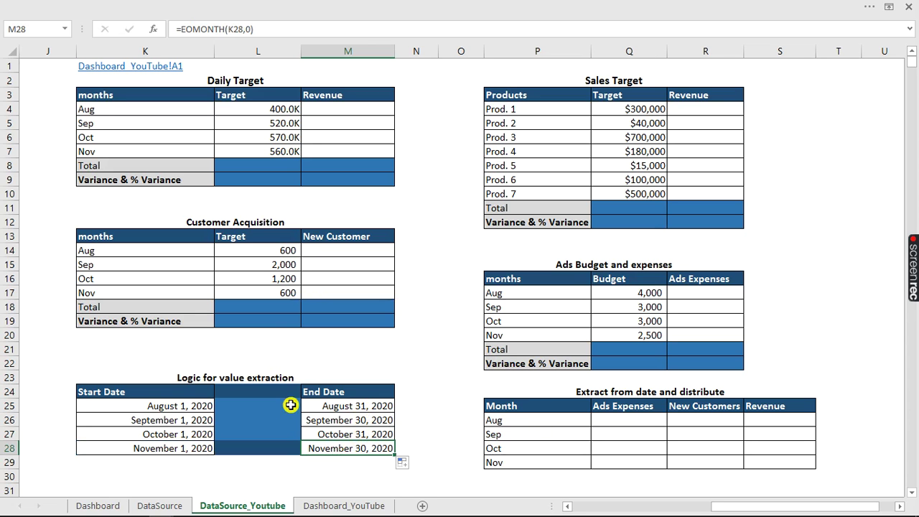
pyautogui.click(166, 406)
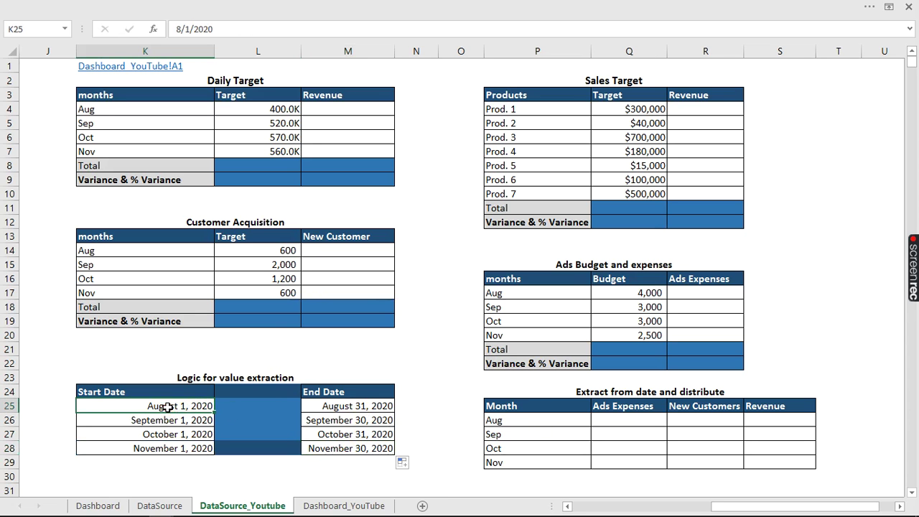
pyautogui.click(331, 406)
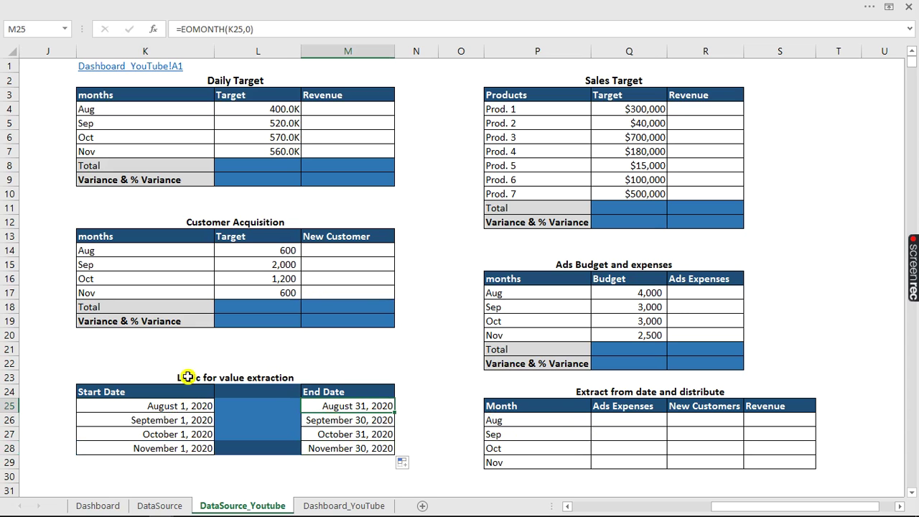
# Start a SUMIFS formula in Q26 for August Ads Expenses, with Table6[Ads Expenses] as the sum range.
pyautogui.click(620, 422)
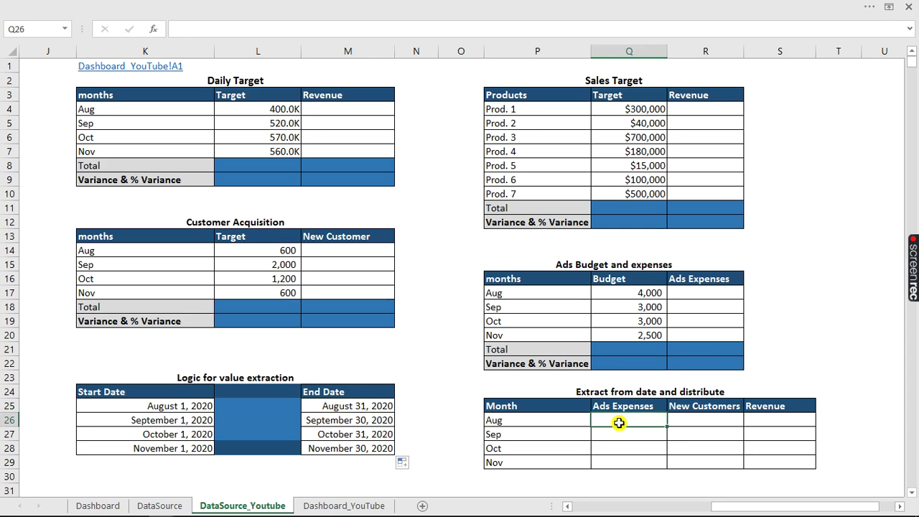
pyautogui.write('=sumifs')
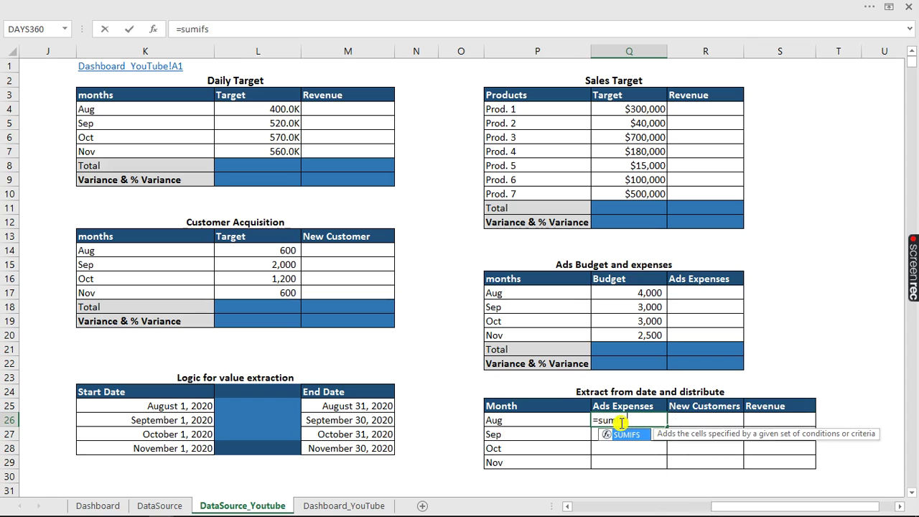
pyautogui.press('Tab')
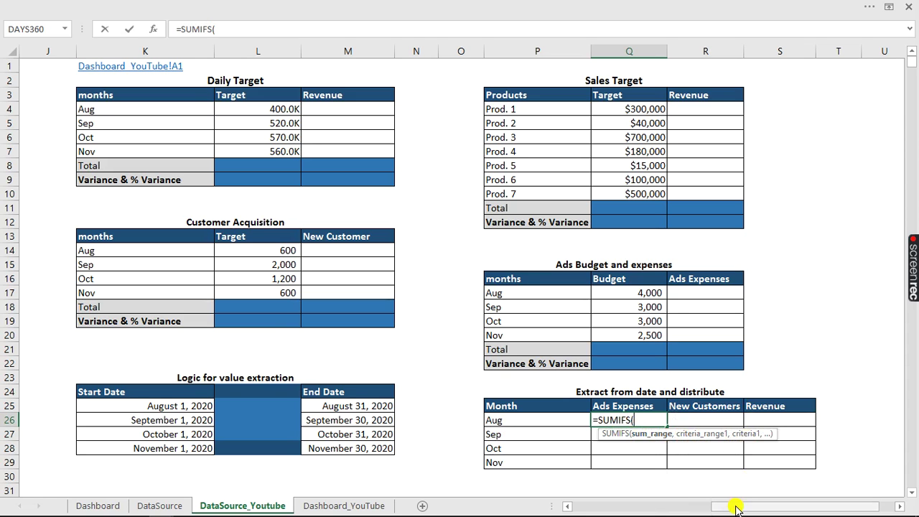
pyautogui.moveTo(735, 508); pyautogui.dragTo(698, 509)
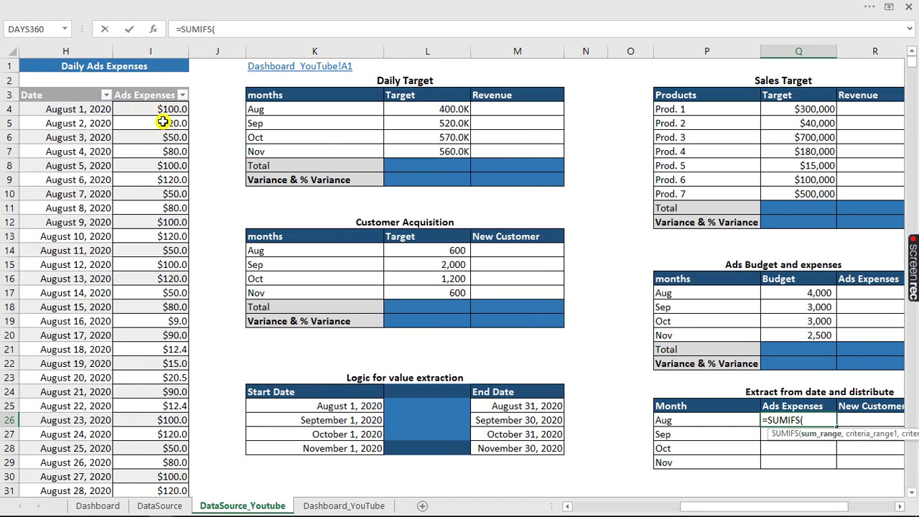
pyautogui.click(148, 87)
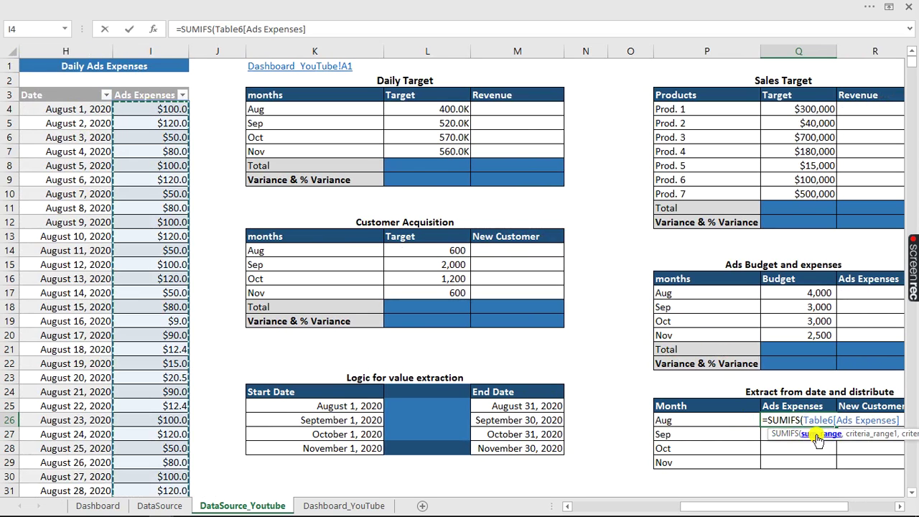
pyautogui.moveTo(836, 436); pyautogui.dragTo(462, 355)
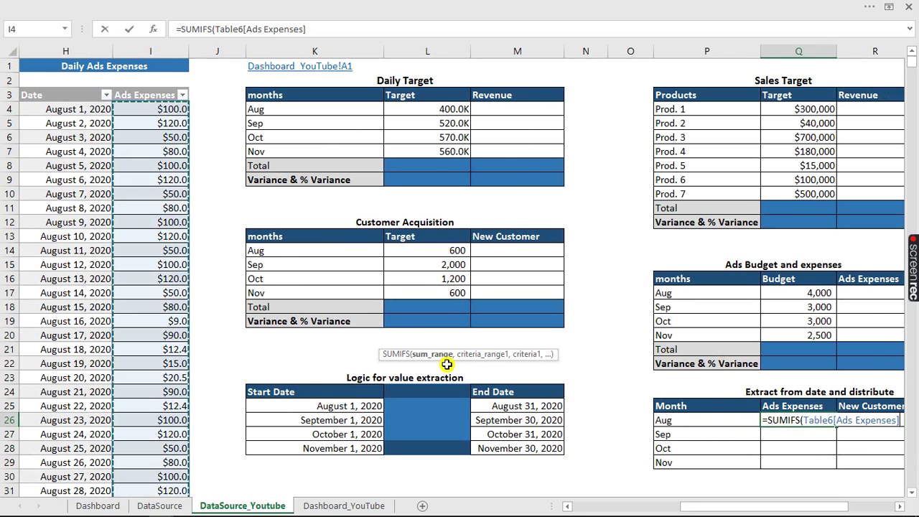
pyautogui.write(',')
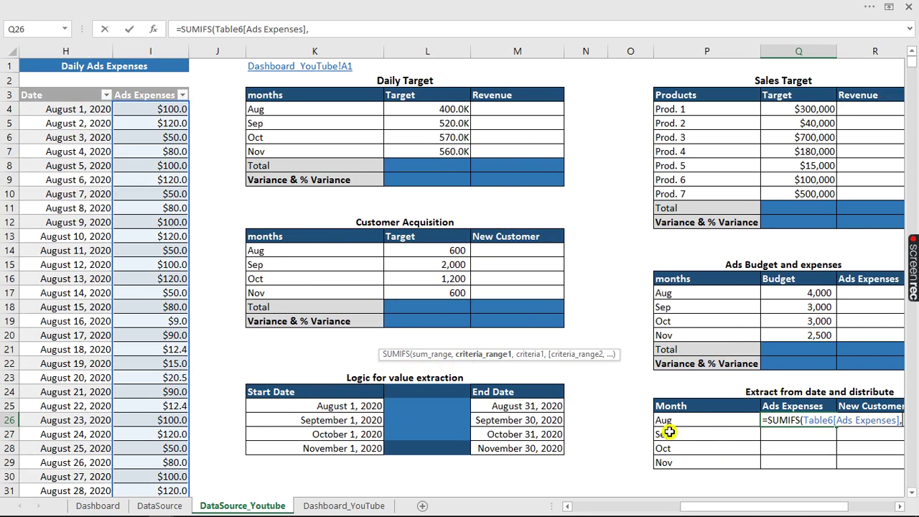
# Add Table6[Date] as the first criteria range of the SUMIFS formula, with the criterion ">="&K25.
pyautogui.moveTo(781, 505); pyautogui.dragTo(792, 508)
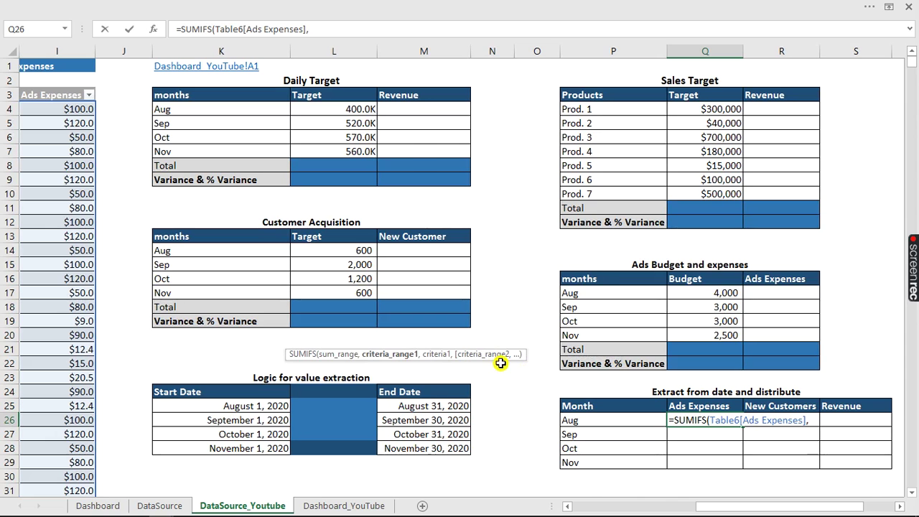
pyautogui.moveTo(757, 509); pyautogui.dragTo(727, 509)
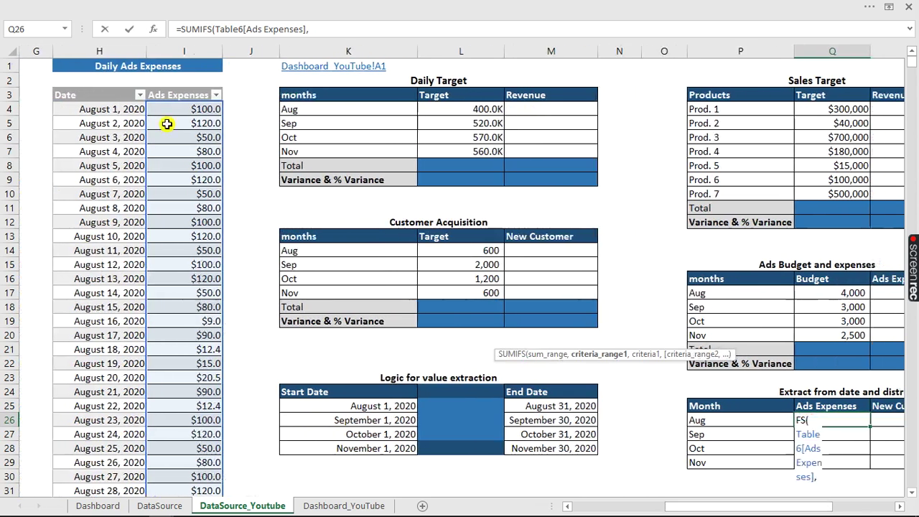
pyautogui.click(103, 86)
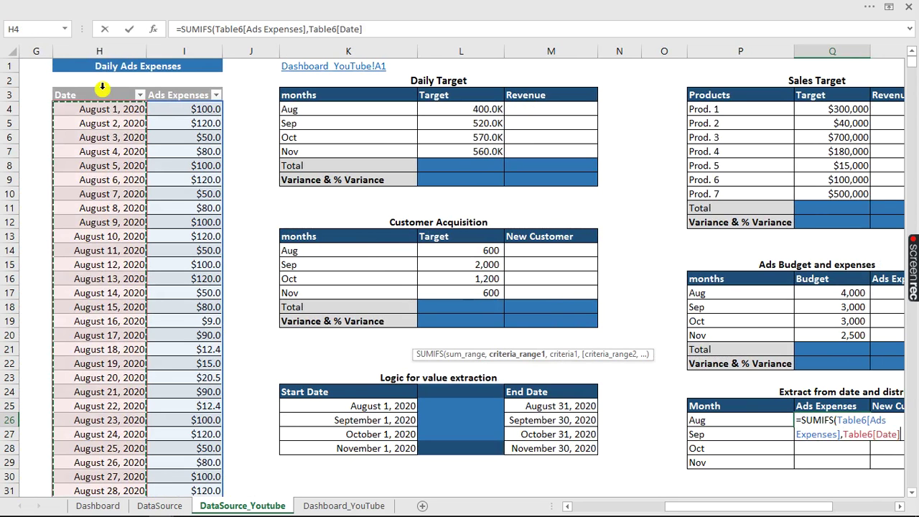
pyautogui.write(',')
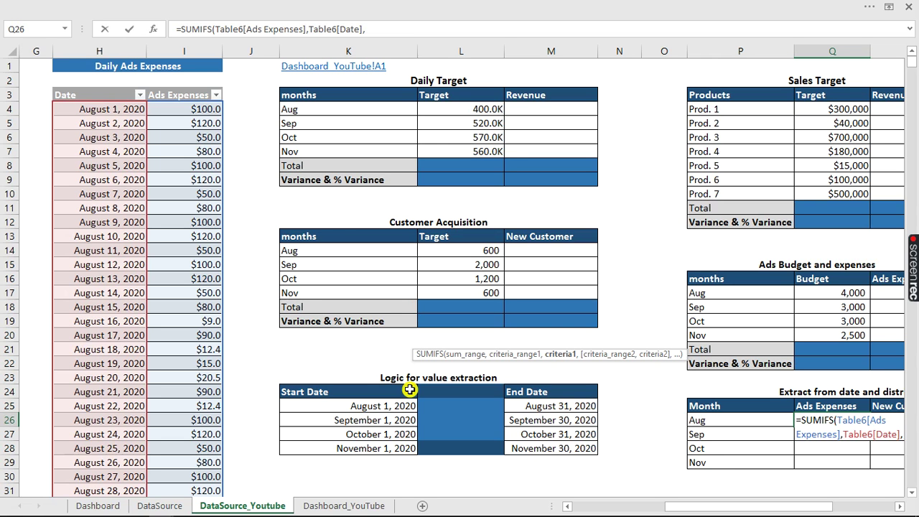
pyautogui.write('">="&')
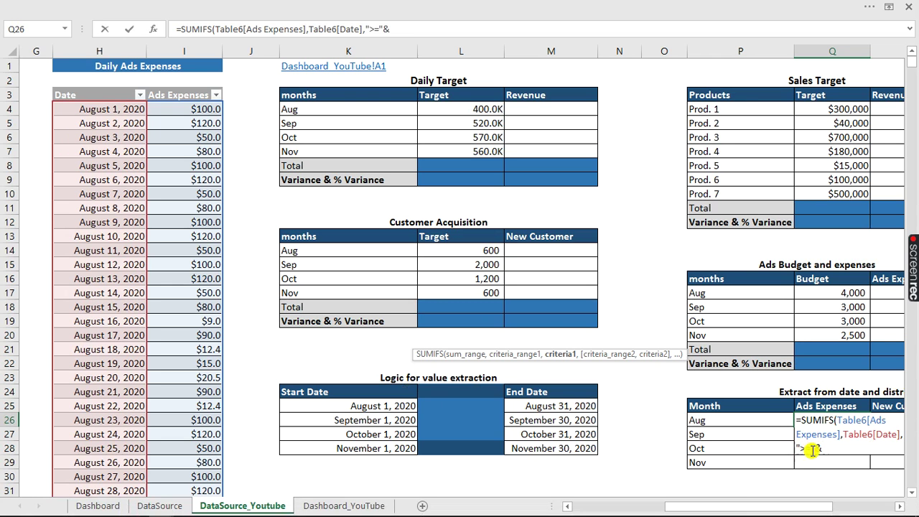
pyautogui.click(380, 407)
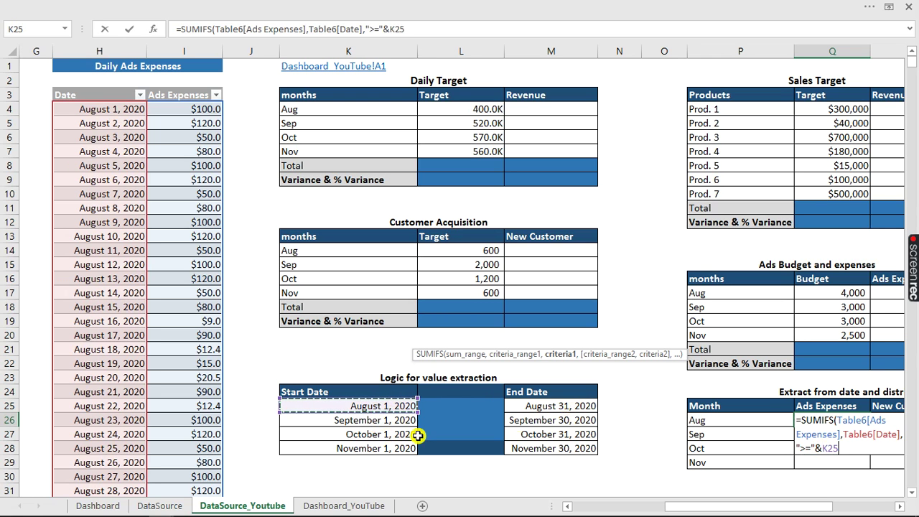
pyautogui.write(',')
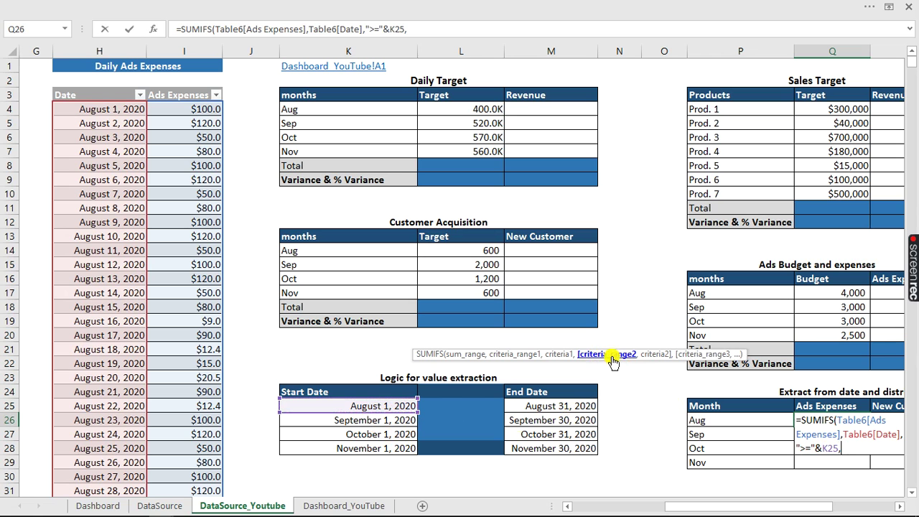
# Add Table6[Date] as the second criteria range with the criterion "<="&M25 and complete the SUMIFS formula in Q26.
pyautogui.click(95, 87)
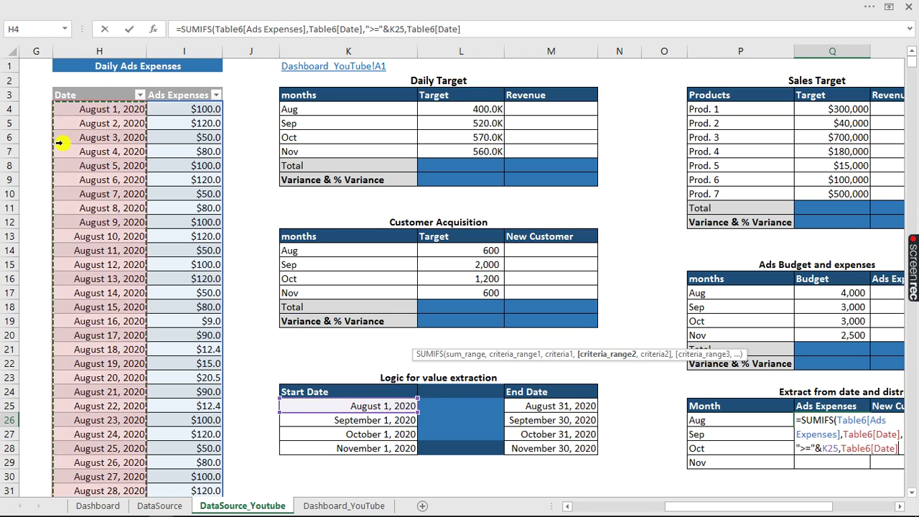
pyautogui.write(',')
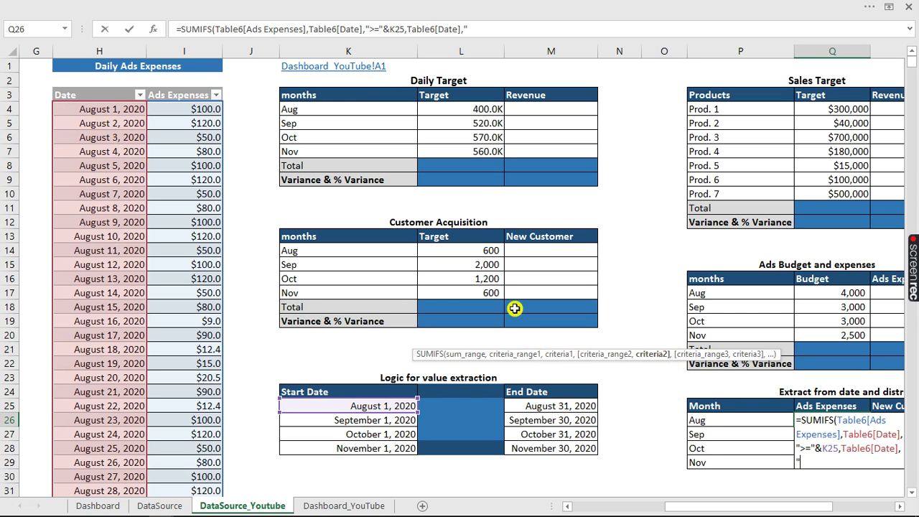
pyautogui.write('<="&')
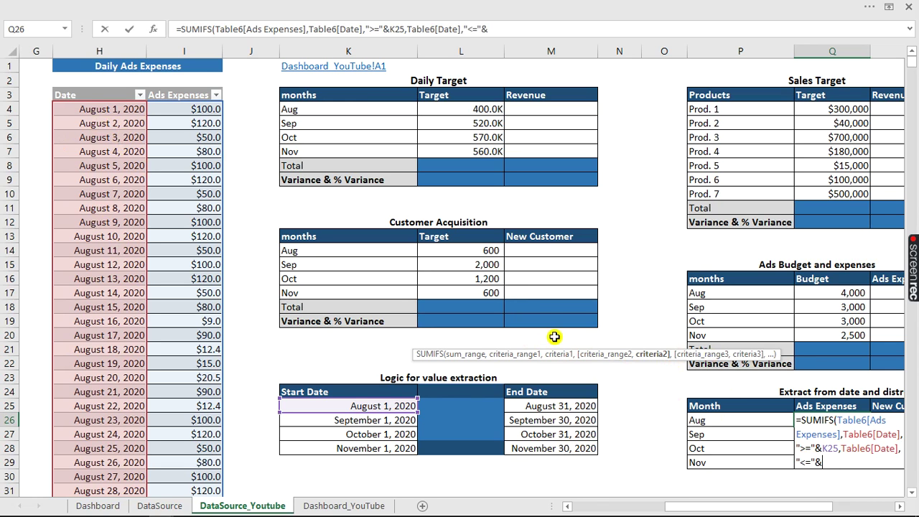
pyautogui.click(549, 407)
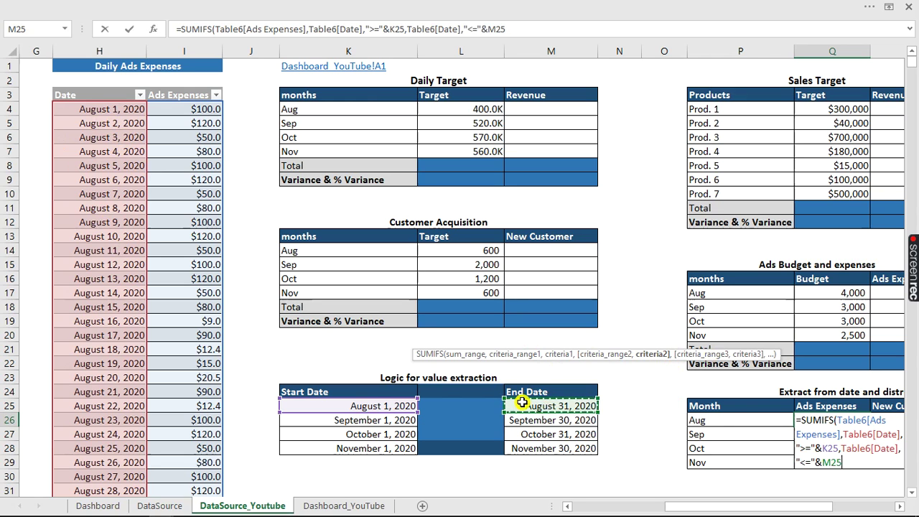
pyautogui.write(')')
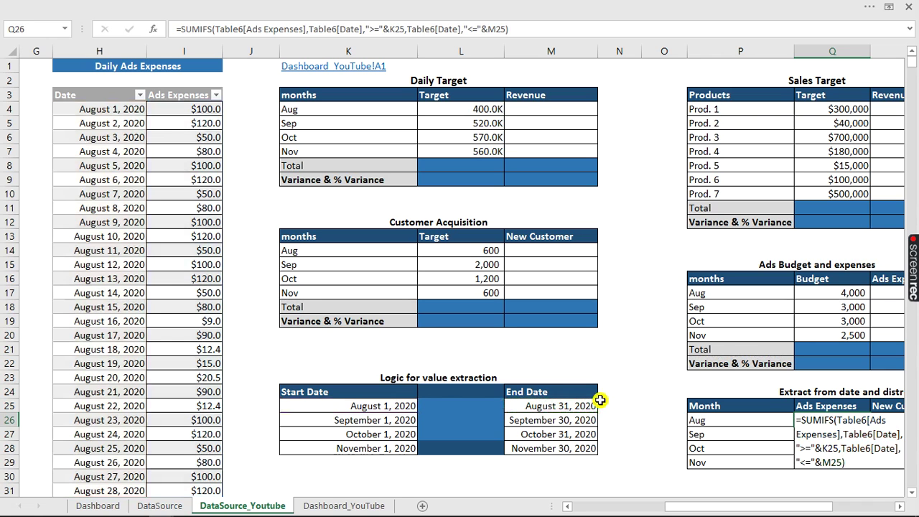
pyautogui.press('Return')
# Fill the Ads Expenses formula from Q26 down to Q29 and check the references used for November.
pyautogui.click(842, 419)
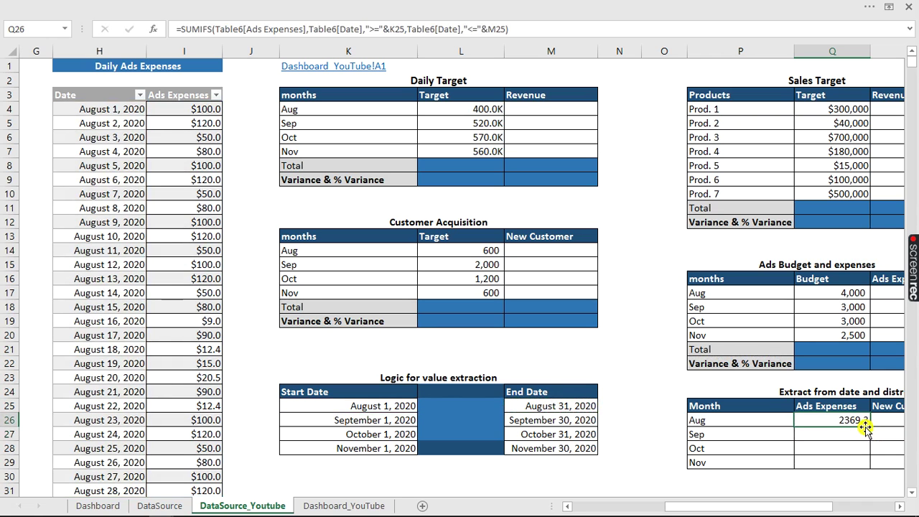
pyautogui.moveTo(869, 426); pyautogui.dragTo(867, 463)
pyautogui.click(852, 460)
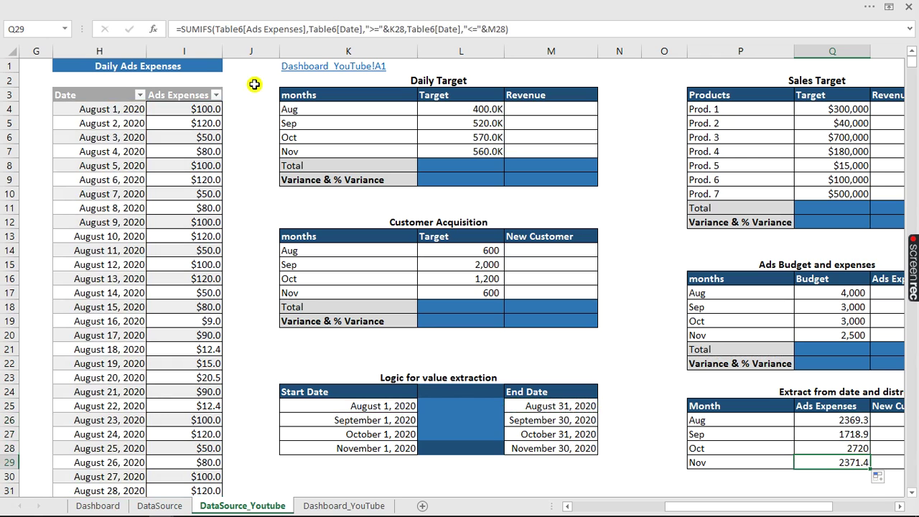
pyautogui.click(263, 30)
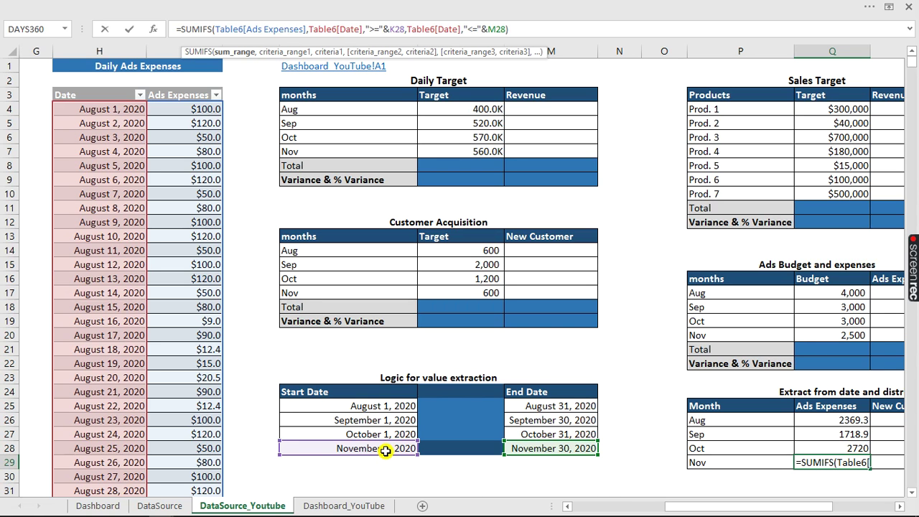
pyautogui.press('Return')
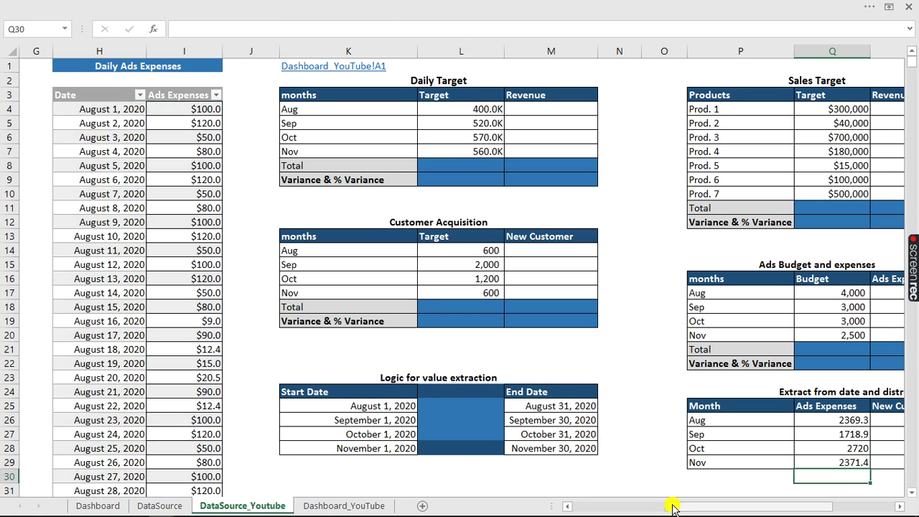
# Examine the cells covered by the named ranges CustomerDateRange and CustomerNewAquire in the customer acquisition data.
pyautogui.moveTo(674, 506); pyautogui.dragTo(591, 507)
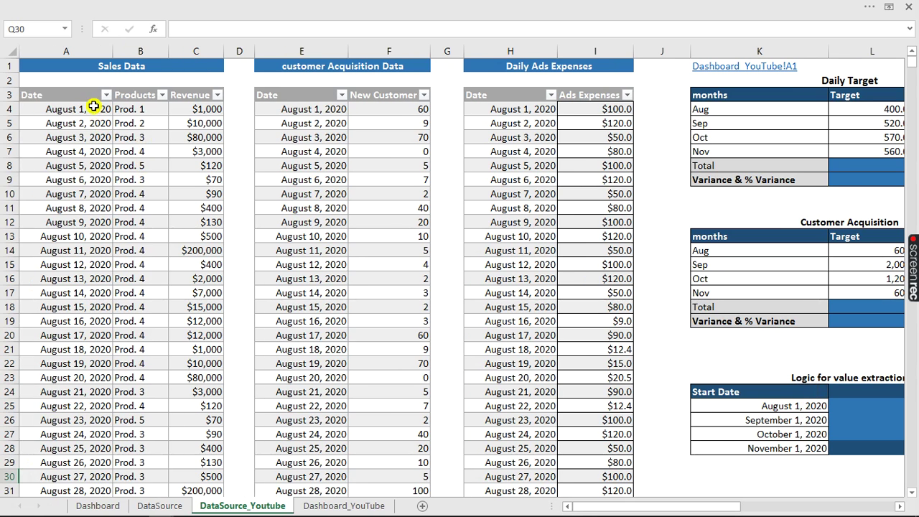
pyautogui.click(65, 32)
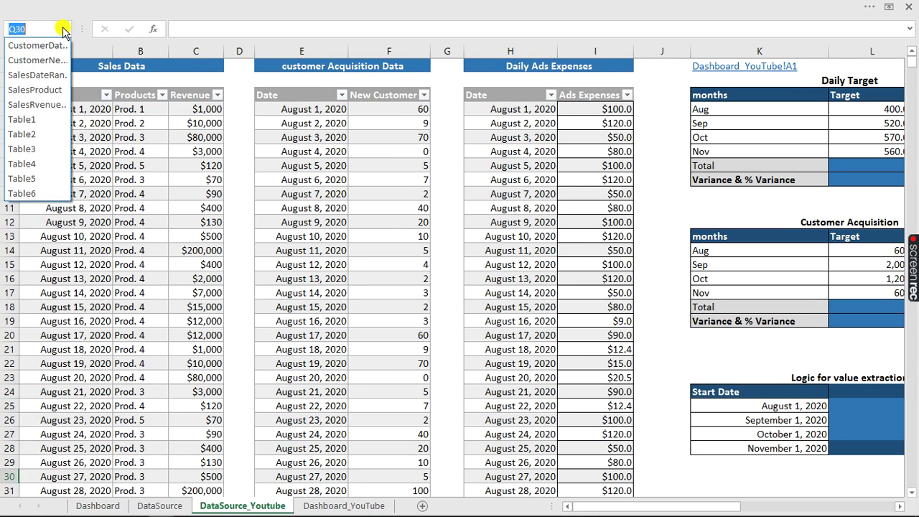
pyautogui.click(45, 45)
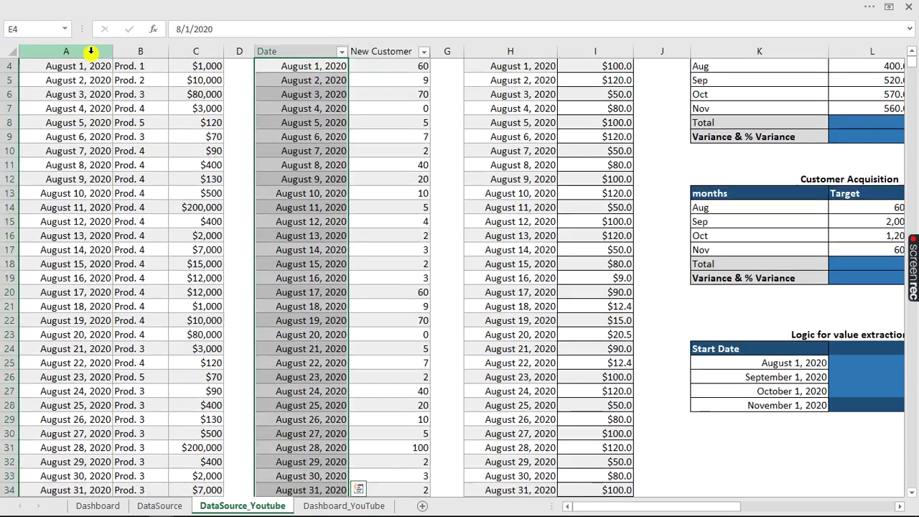
pyautogui.click(64, 29)
pyautogui.click(48, 61)
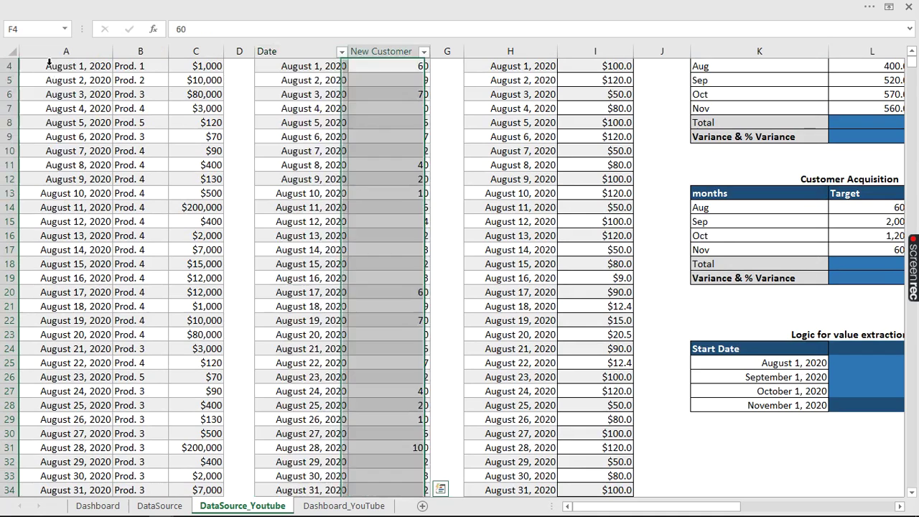
pyautogui.scroll(1, 380, 122)
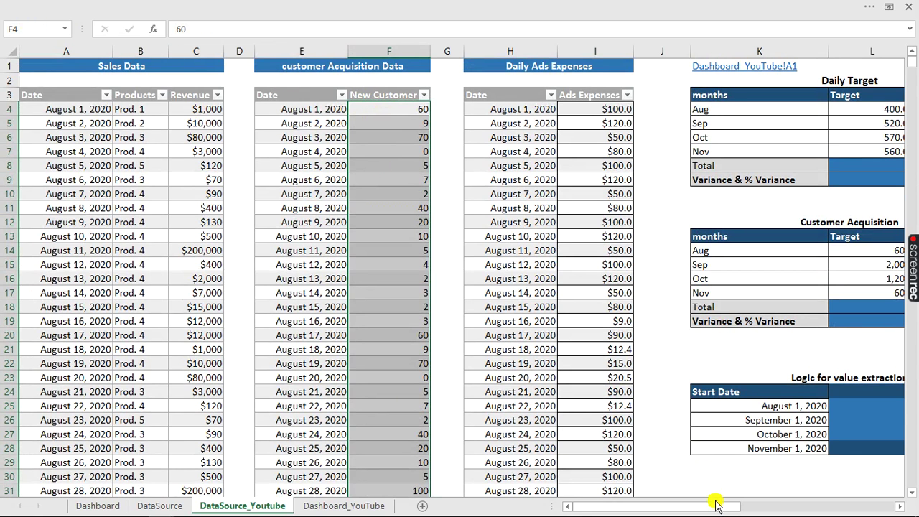
# Start a SUMIFS formula in R26 for August New Customers, with CustomerNewAquire as the sum range.
pyautogui.moveTo(718, 510); pyautogui.dragTo(854, 510)
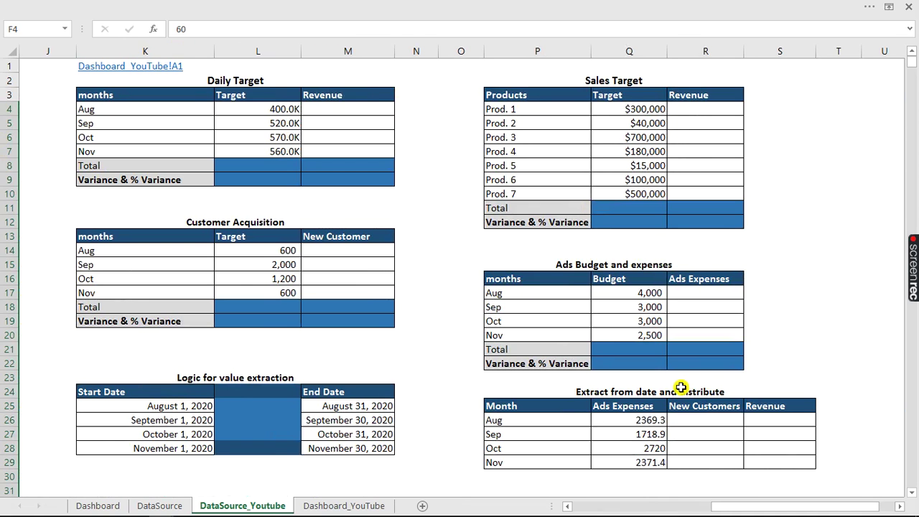
pyautogui.click(708, 422)
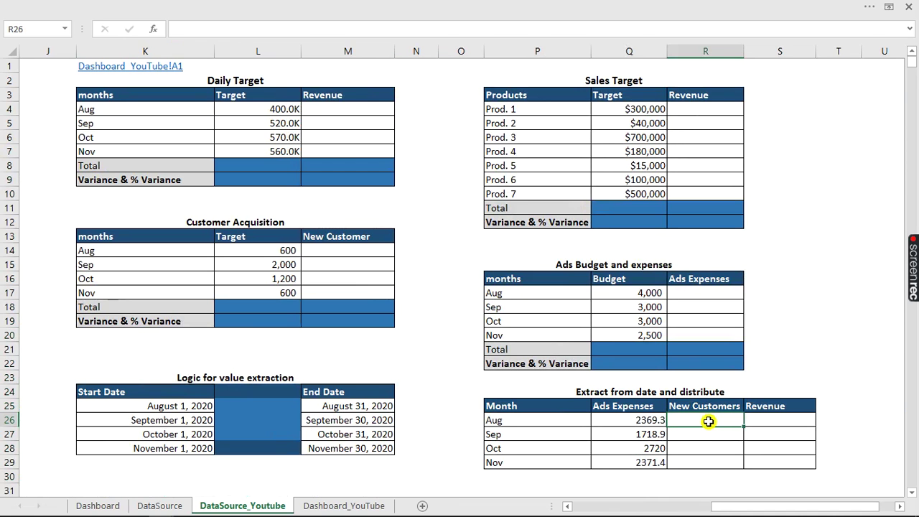
pyautogui.write('=sumifs')
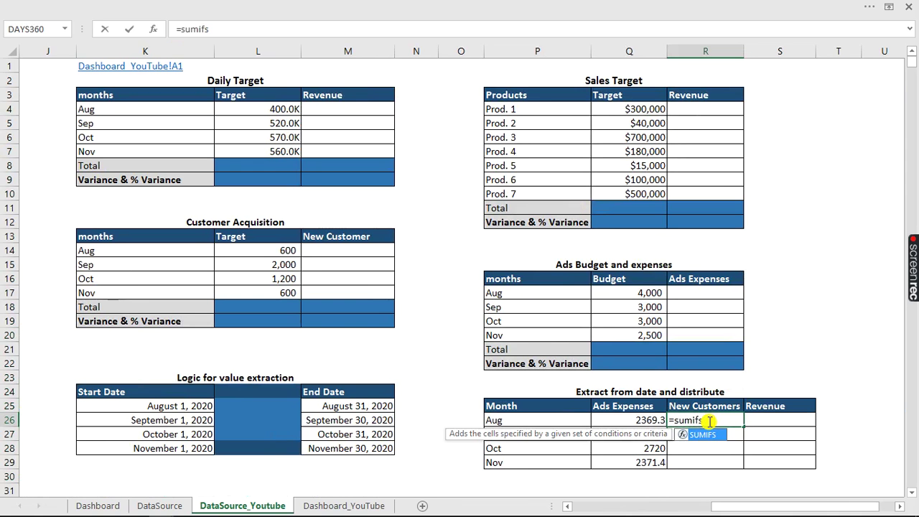
pyautogui.press('Tab')
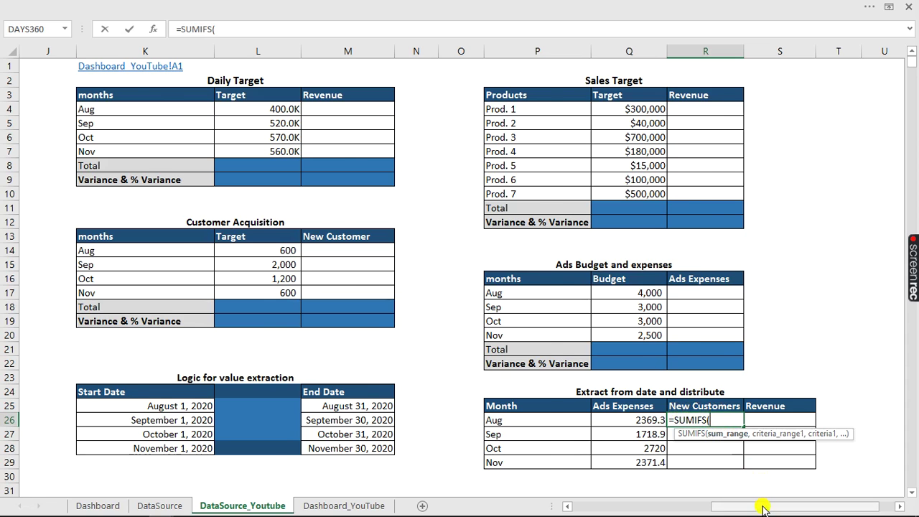
pyautogui.moveTo(763, 506); pyautogui.dragTo(686, 511)
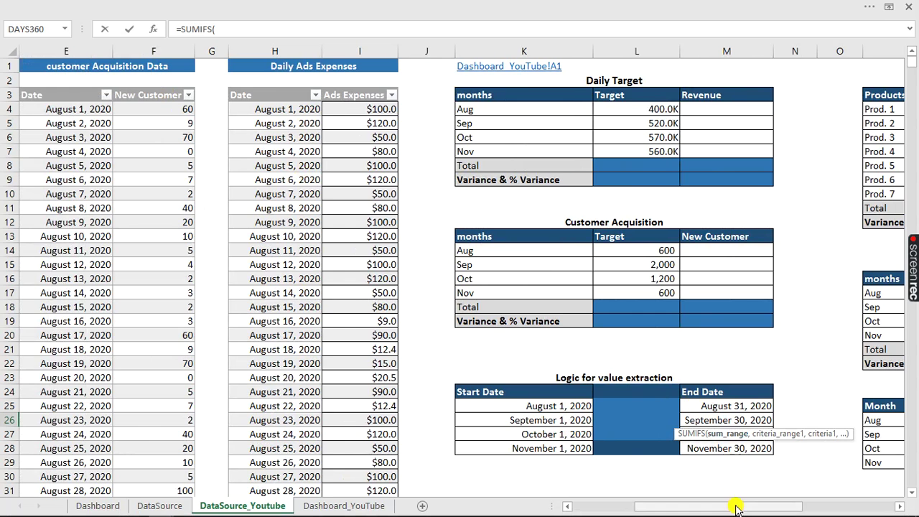
pyautogui.moveTo(734, 508); pyautogui.dragTo(814, 510)
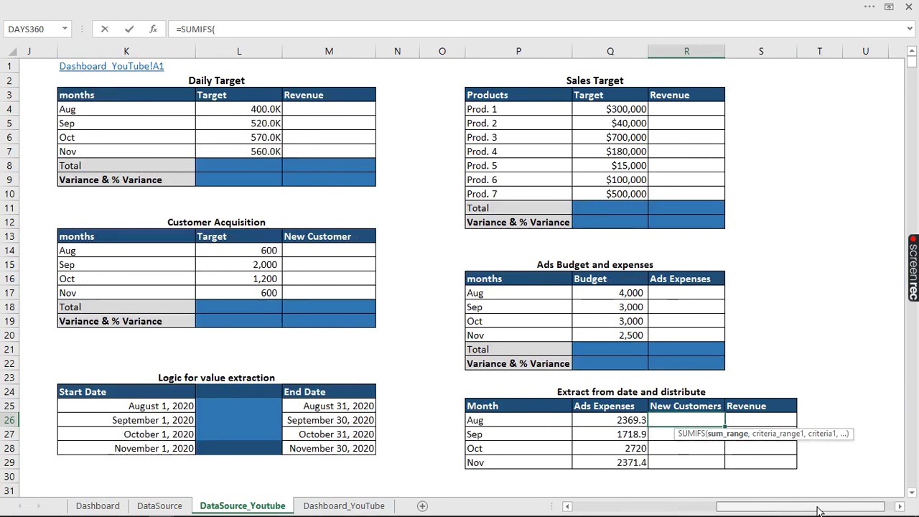
pyautogui.moveTo(763, 430); pyautogui.dragTo(732, 453)
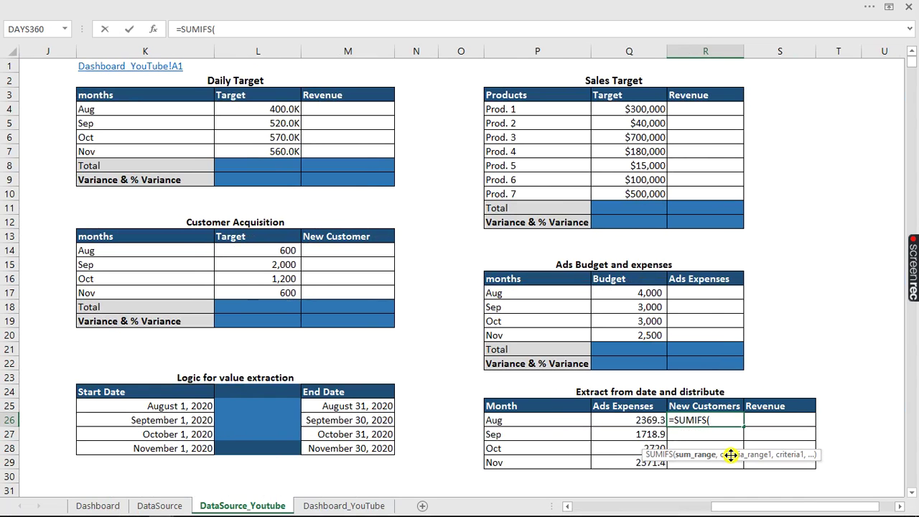
pyautogui.write('cus')
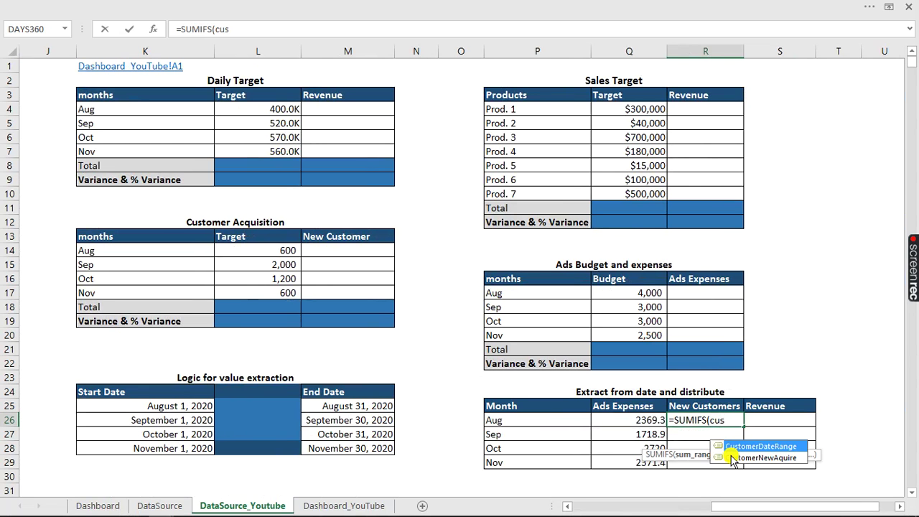
pyautogui.click(732, 458)
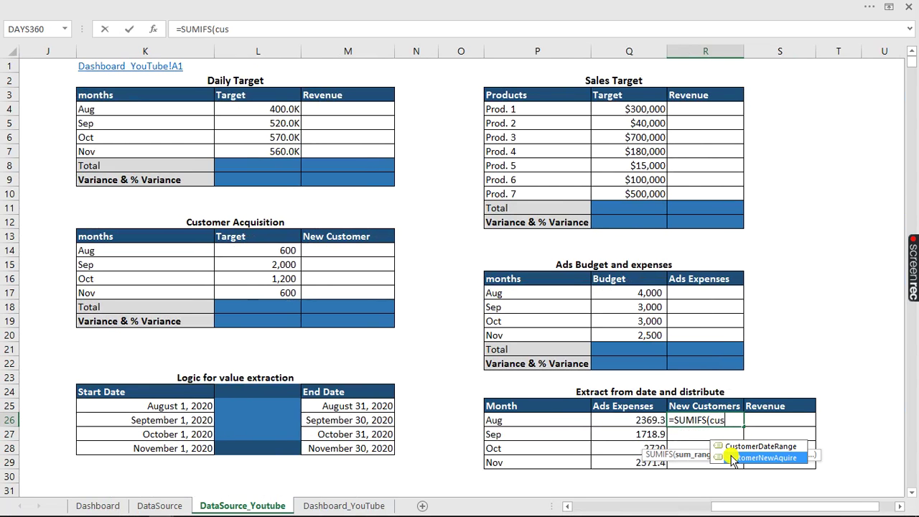
pyautogui.doubleClick(732, 458)
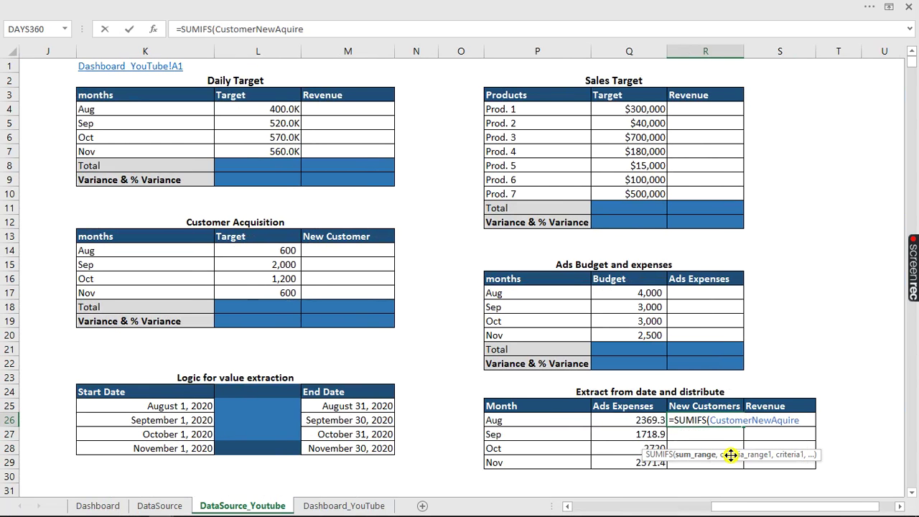
pyautogui.write(',')
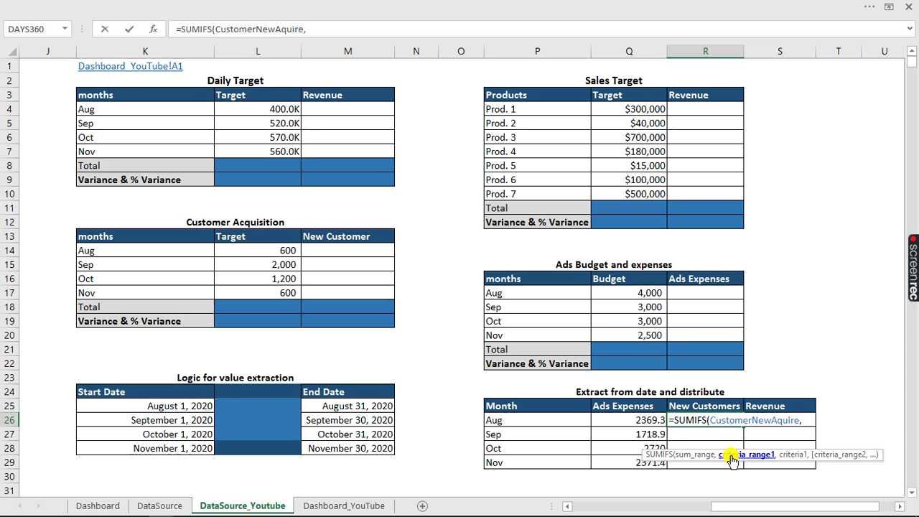
# Add CustomerDateRange as the first criteria range of the SUMIFS formula, with the criterion ">="&K25.
pyautogui.write('cus')
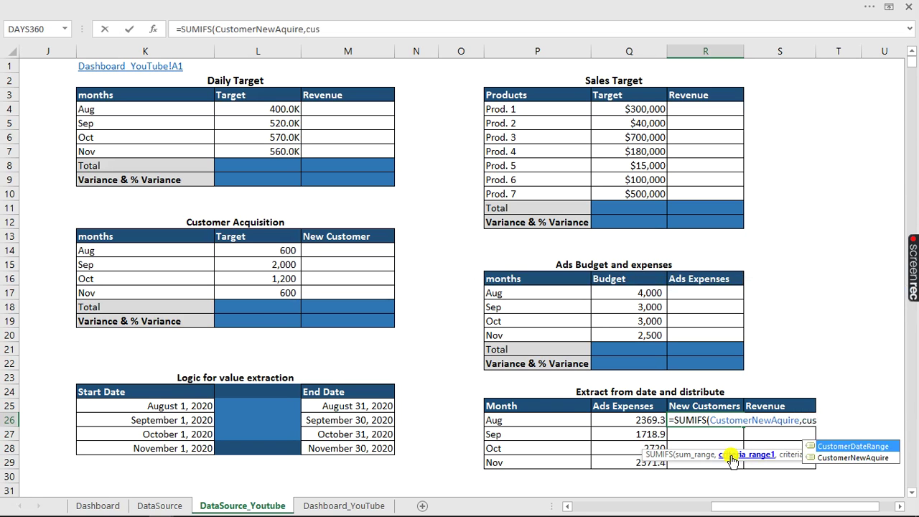
pyautogui.press('Tab')
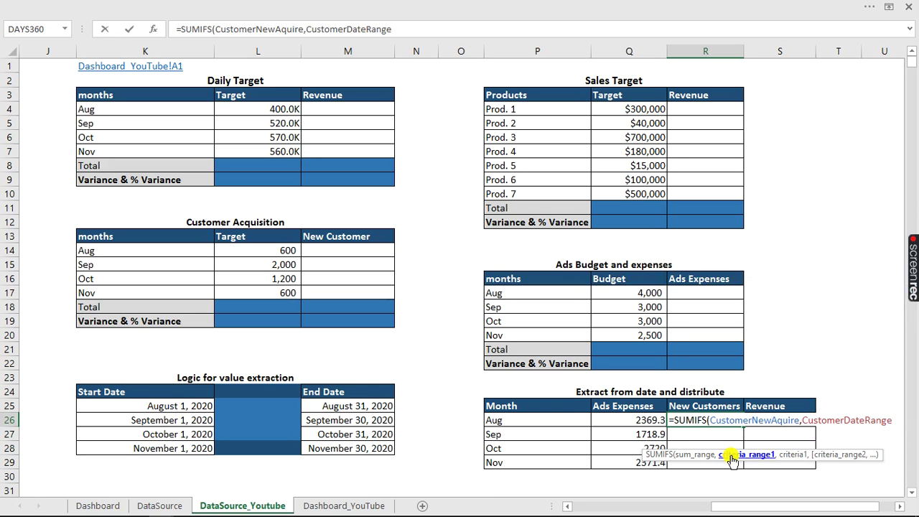
pyautogui.write(',"')
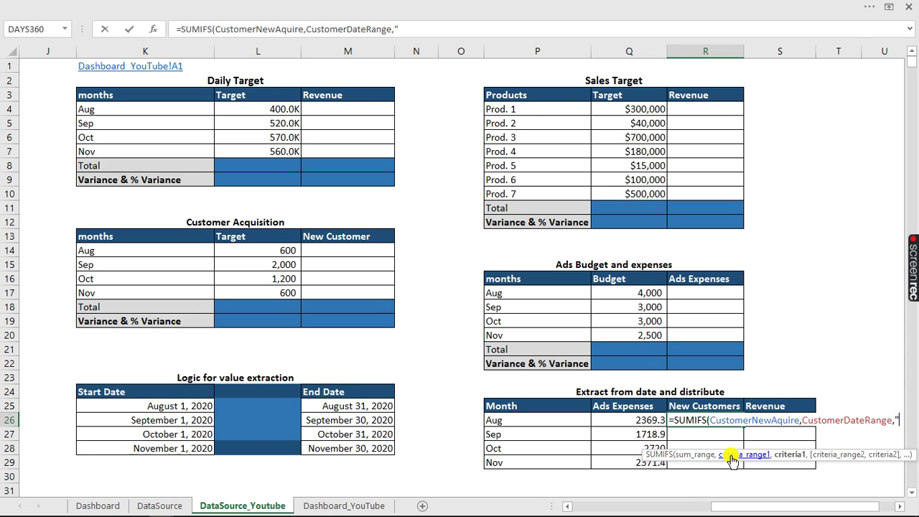
pyautogui.write('>=')
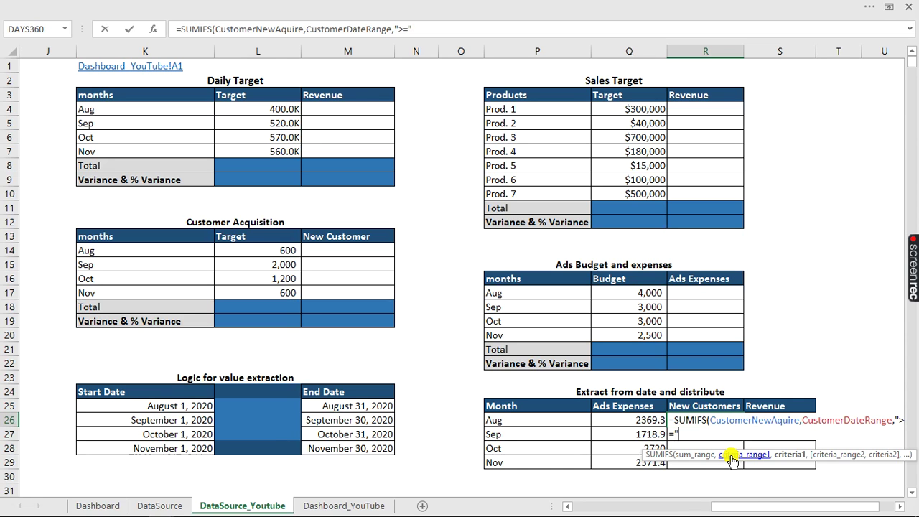
pyautogui.write('"&')
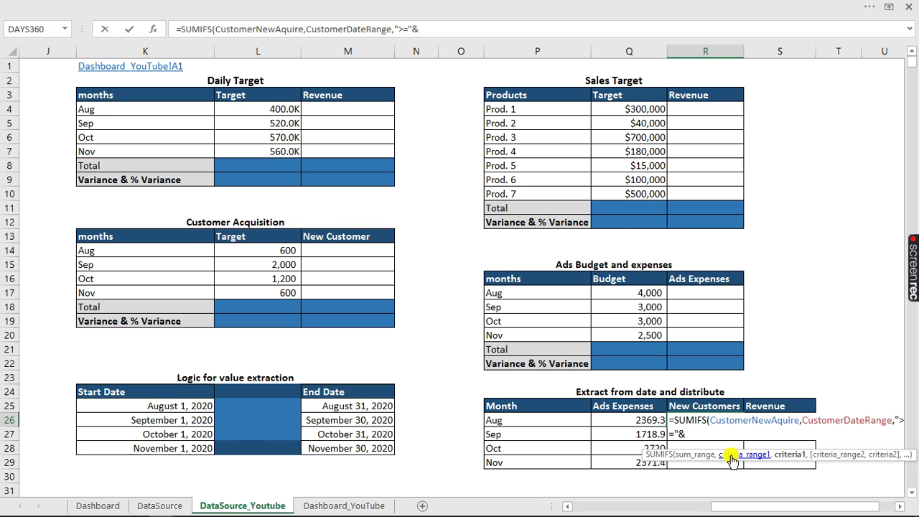
pyautogui.click(161, 407)
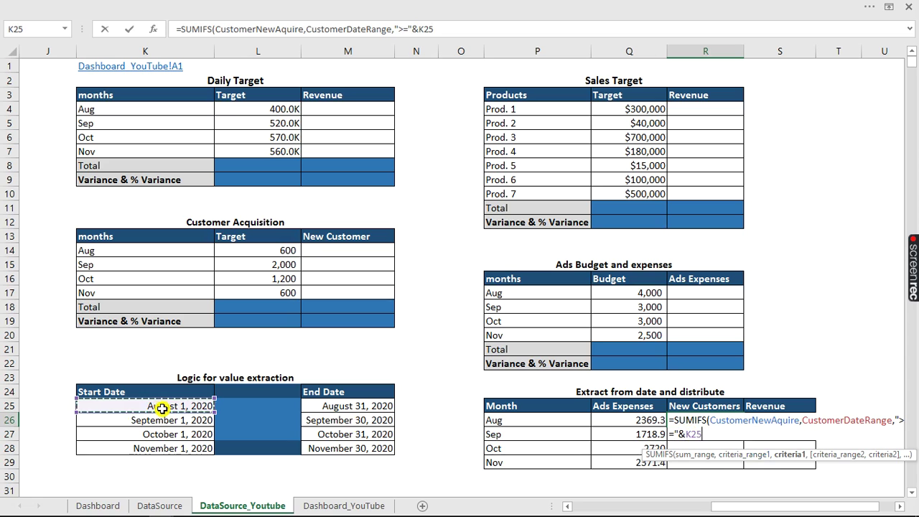
pyautogui.write(',')
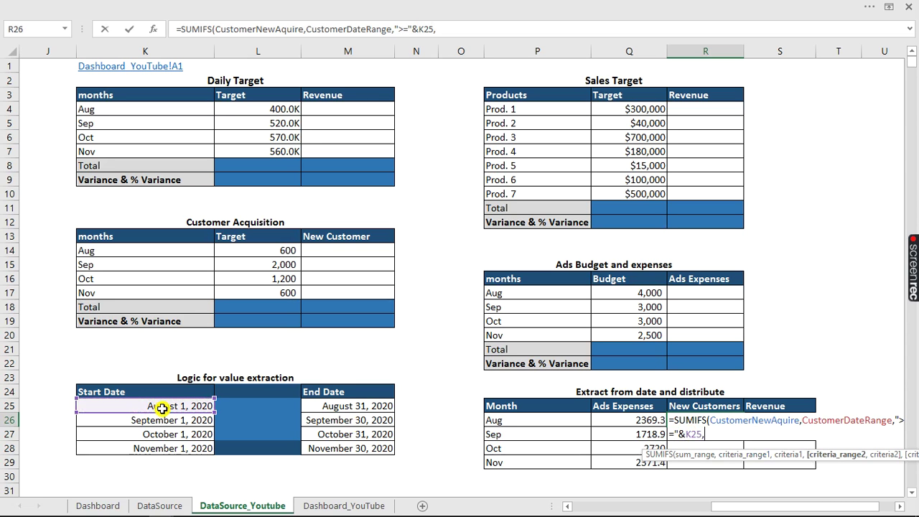
# Add CustomerDateRange as the second criteria range with the criterion "<="&M25 and complete the SUMIFS formula in R26.
pyautogui.write('cus')
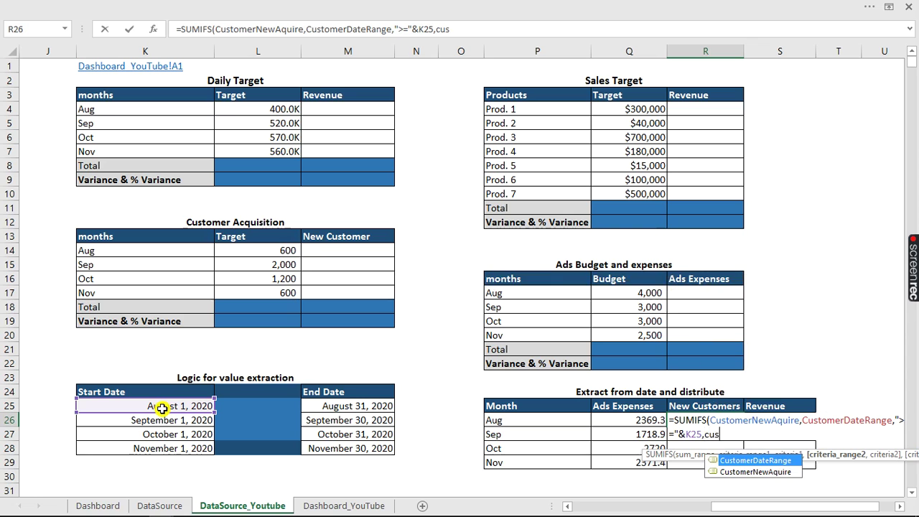
pyautogui.press('Tab')
pyautogui.write(',')
pyautogui.write('"')
pyautogui.write('<')
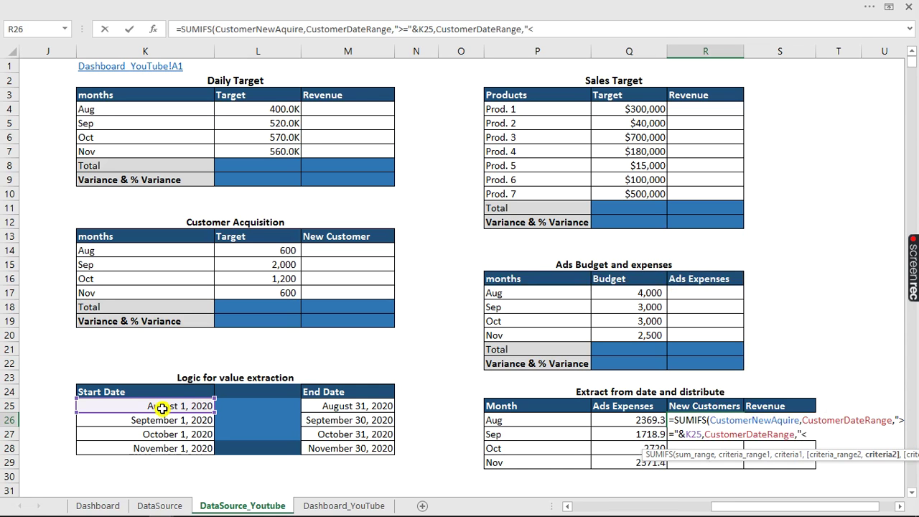
pyautogui.write('="&')
pyautogui.click(327, 406)
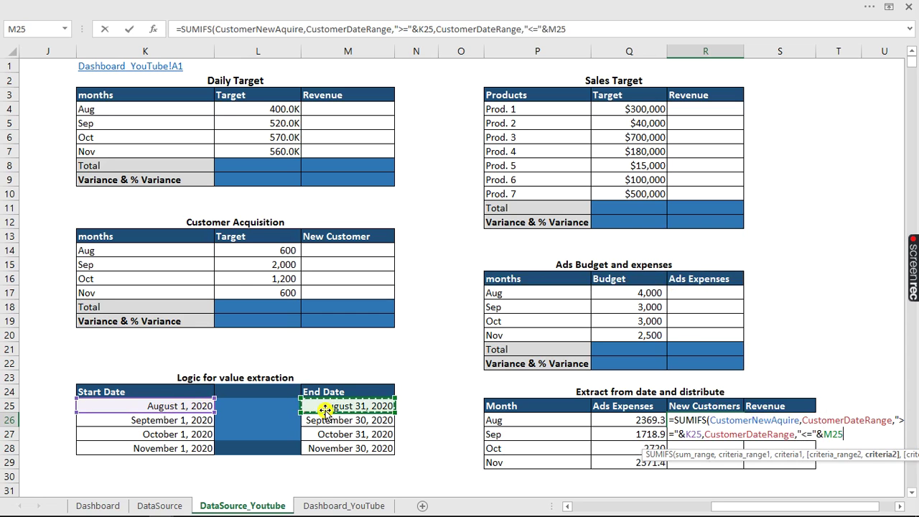
pyautogui.press('Return')
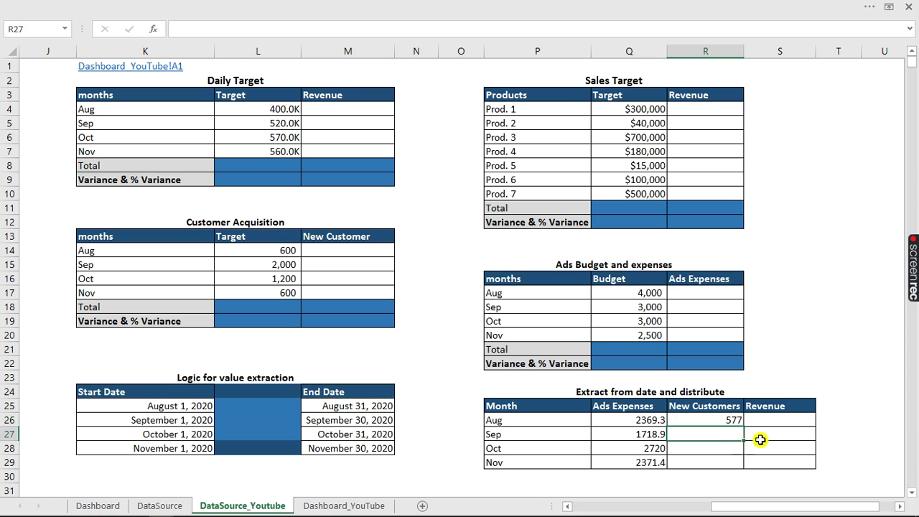
# Fill the New Customers formula from R26 down to R29 and check the references used for October.
pyautogui.click(736, 422)
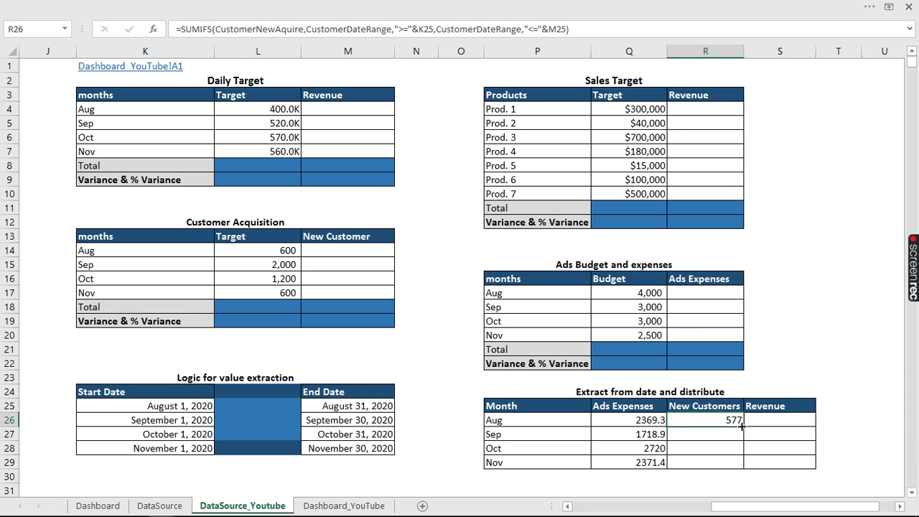
pyautogui.doubleClick(741, 426)
pyautogui.click(734, 447)
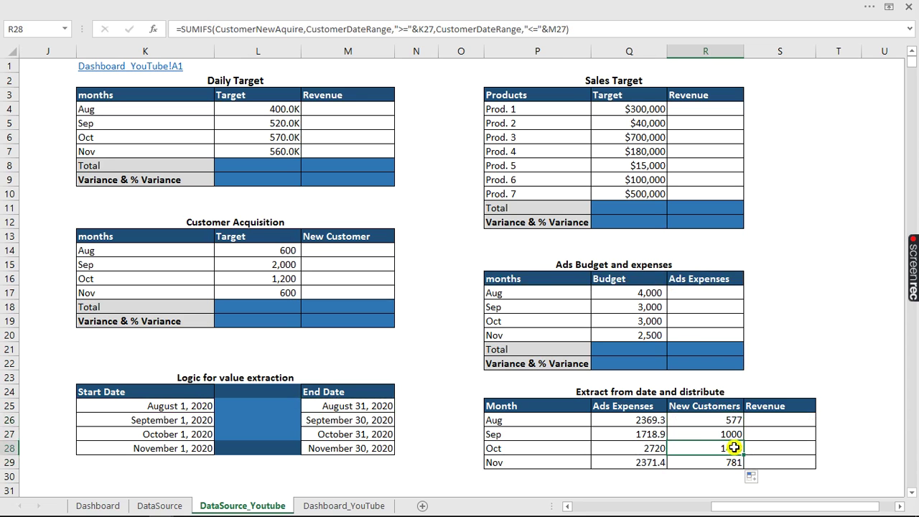
pyautogui.click(302, 31)
pyautogui.moveTo(768, 509)
pyautogui.mouseDown()
pyautogui.moveTo(663, 515)
pyautogui.moveTo(773, 512)
pyautogui.mouseUp()
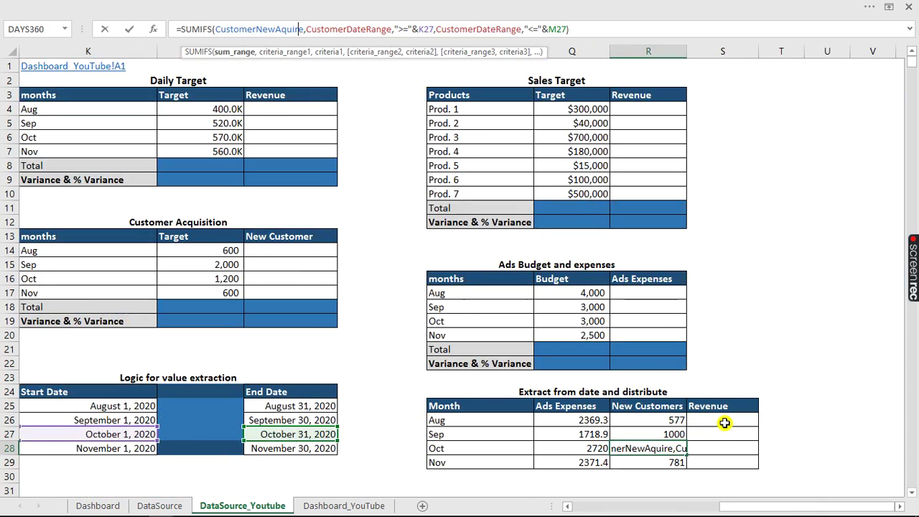
pyautogui.hotkey('ctrl', 'Return')
# Start a SUMIFS formula in S26 for August Revenue, with SalesRvenueRange as the sum range.
pyautogui.click(722, 421)
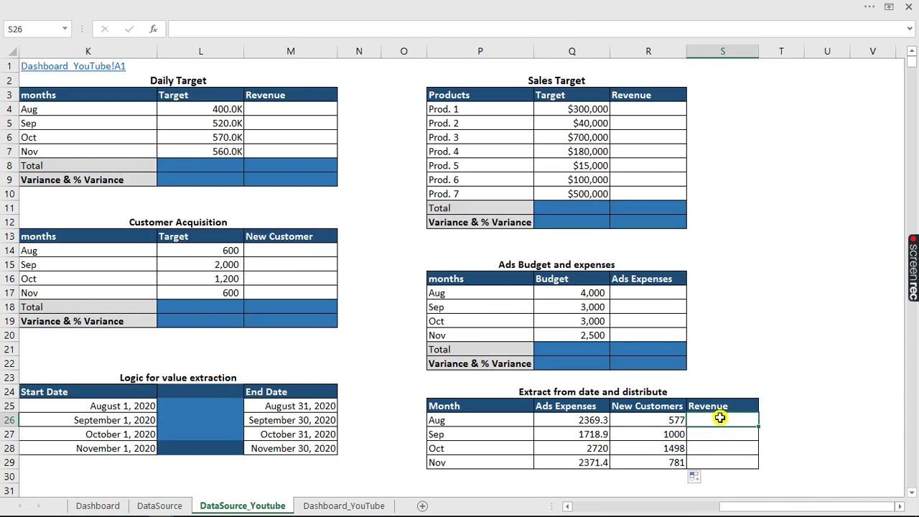
pyautogui.write('=sumif')
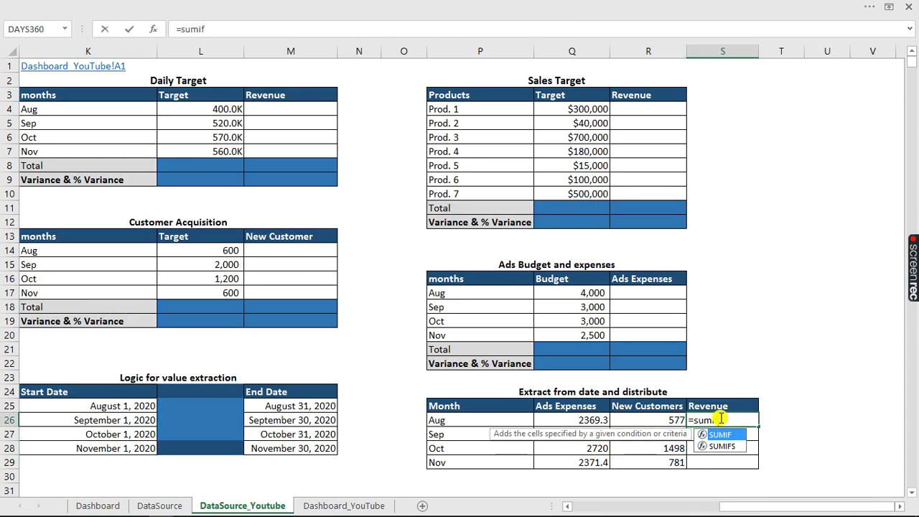
pyautogui.write('s')
pyautogui.press('Tab')
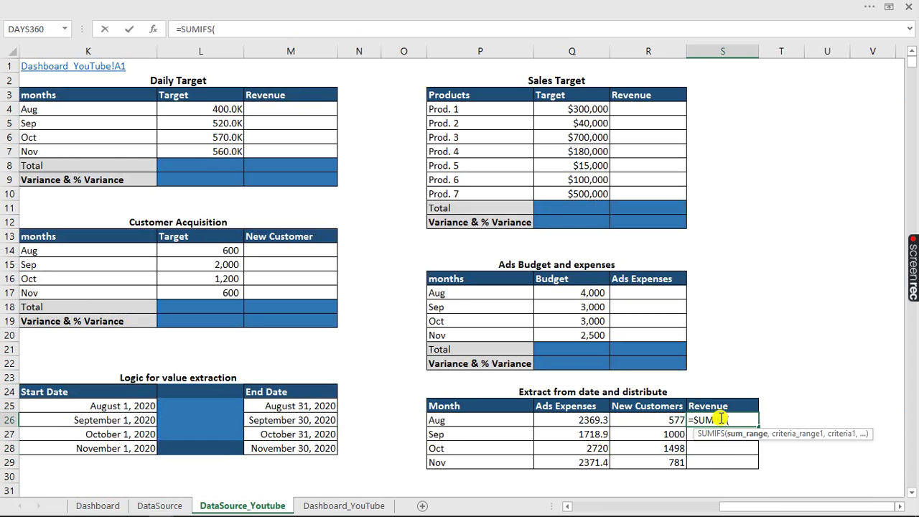
pyautogui.write('sal')
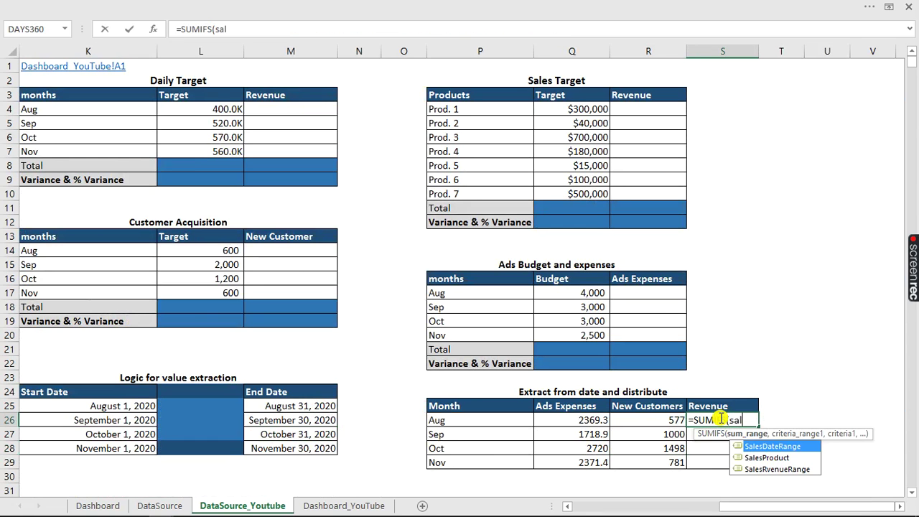
pyautogui.press('Down')
pyautogui.press('Down')
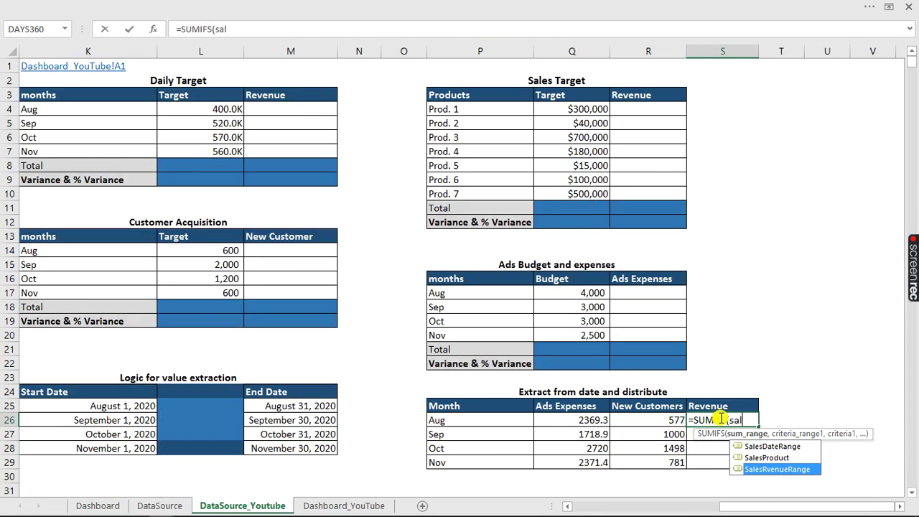
pyautogui.press('Tab')
pyautogui.write(',')
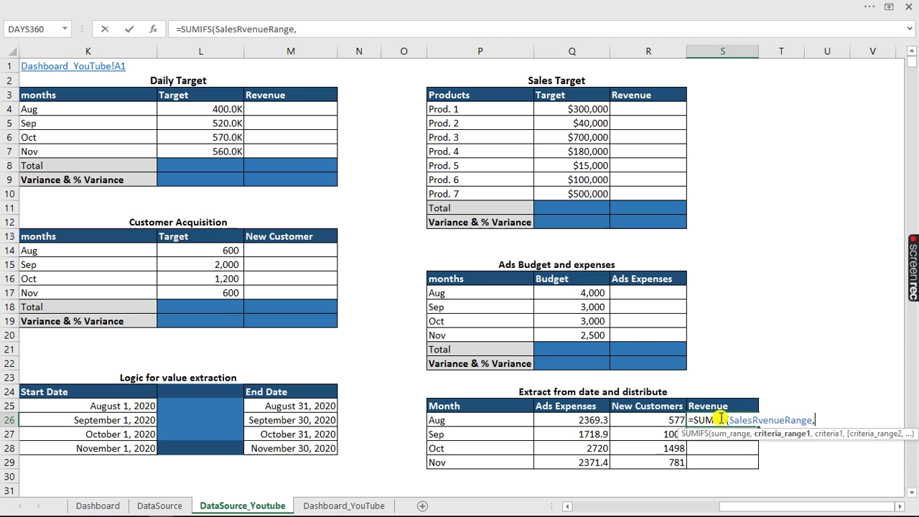
# Add SalesDateRange as the first criteria range of the SUMIFS formula, with the criterion ">="&K25.
pyautogui.write('sal')
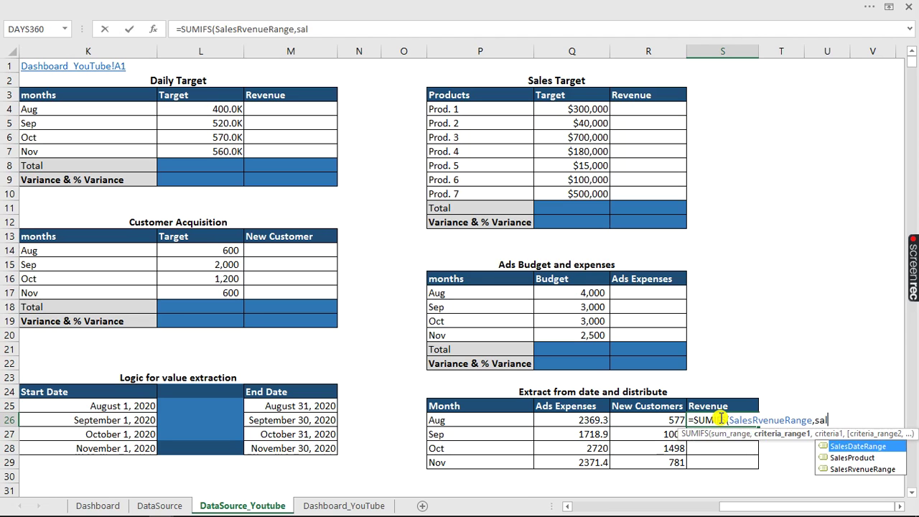
pyautogui.press('Tab')
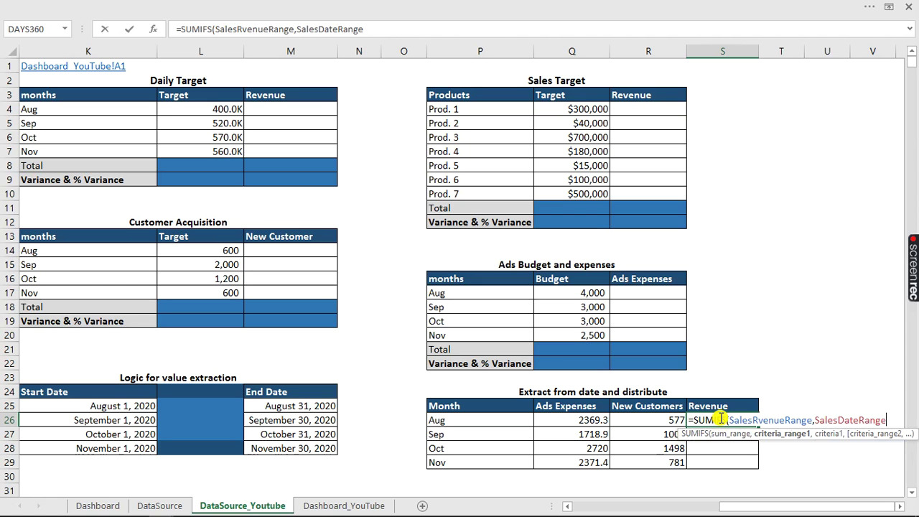
pyautogui.write(',')
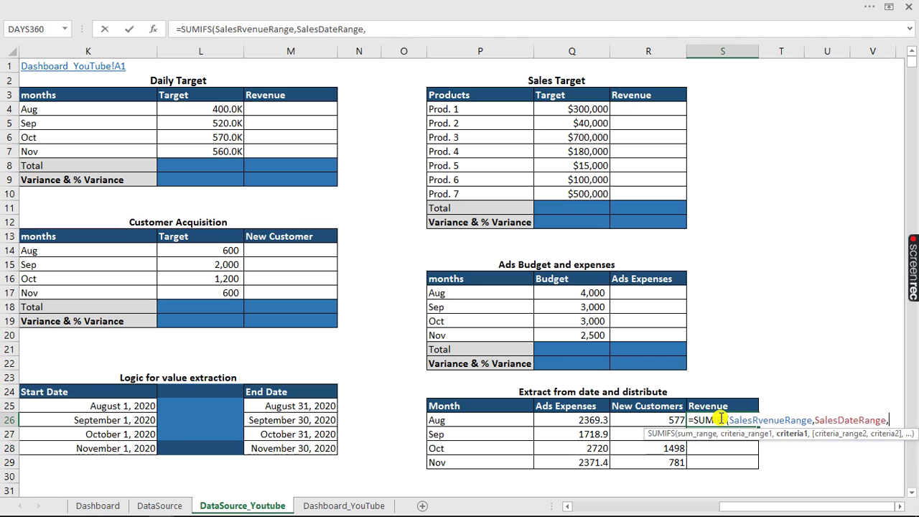
pyautogui.write('">="')
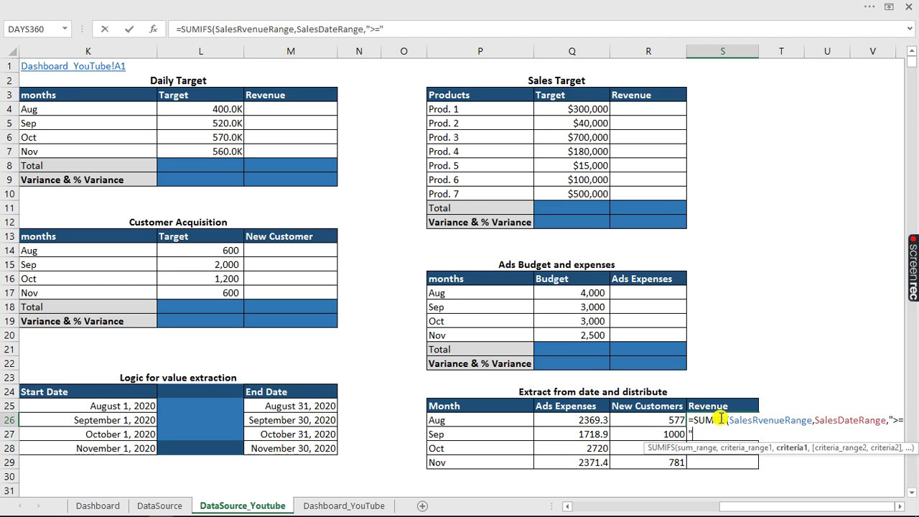
pyautogui.write('&')
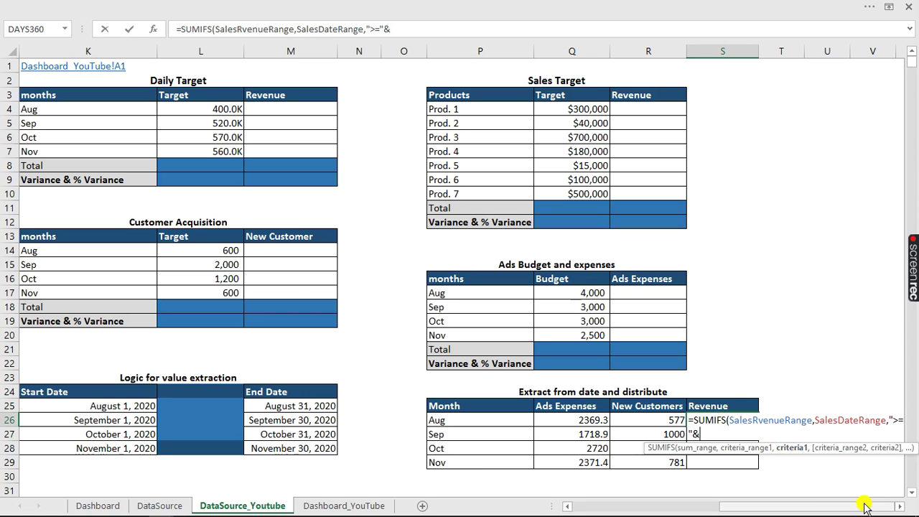
pyautogui.click(93, 406)
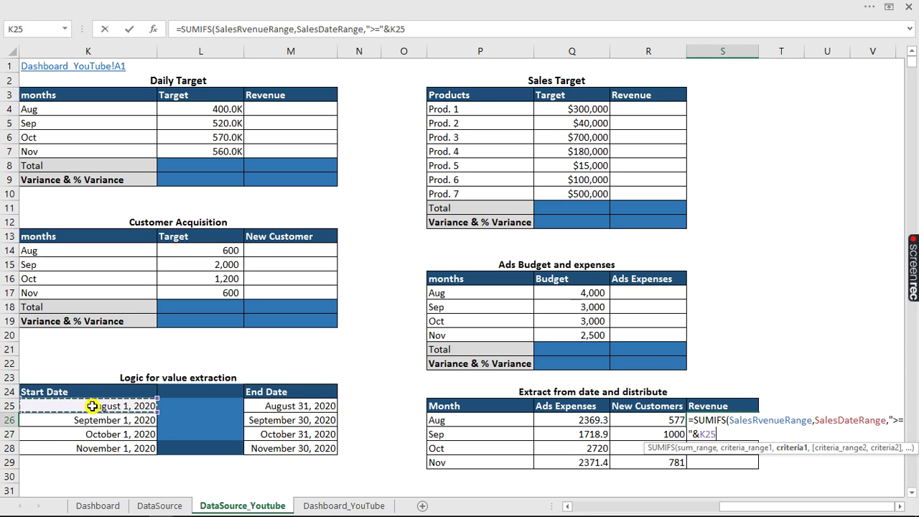
# Add SalesDateRange as the second criteria range with the criterion "<="&M25 and complete the SUMIFS formula in S26.
pyautogui.write(',sal')
pyautogui.press('Tab')
pyautogui.write(',')
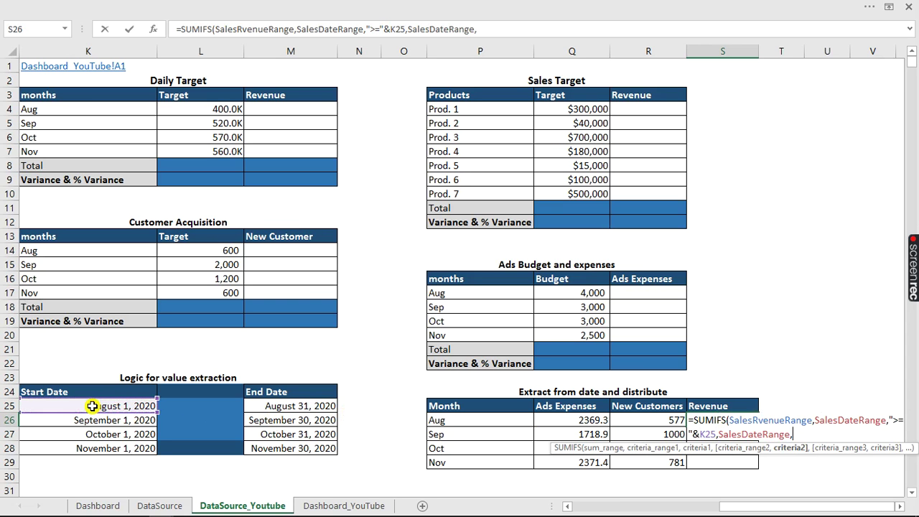
pyautogui.write('"<="&')
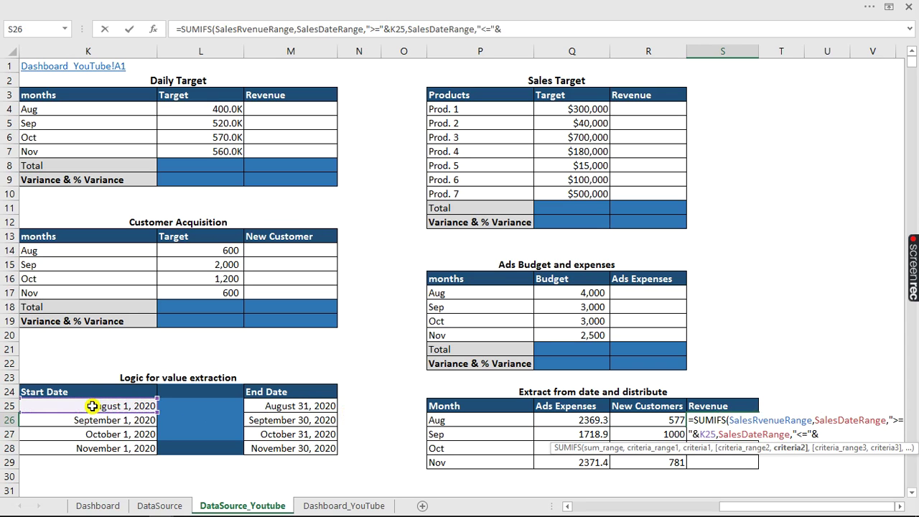
pyautogui.click(289, 406)
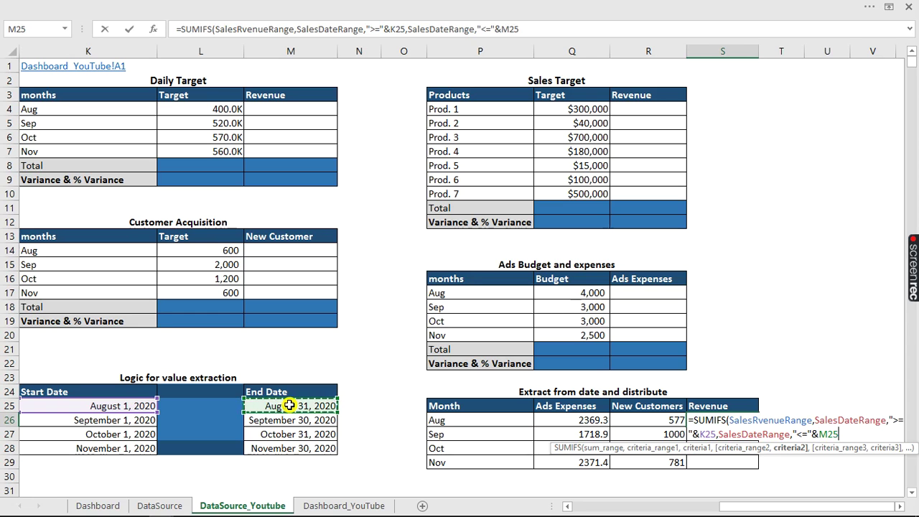
pyautogui.write(')')
pyautogui.press('Return')
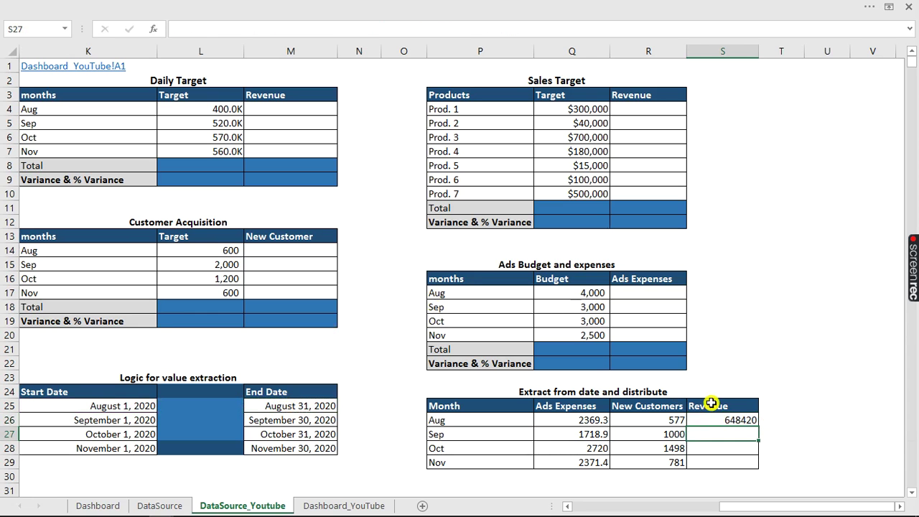
# Fill the Revenue formula from S26 down to S29 and check November's references against the Sales Data columns.
pyautogui.click(748, 423)
pyautogui.moveTo(758, 425); pyautogui.dragTo(759, 465)
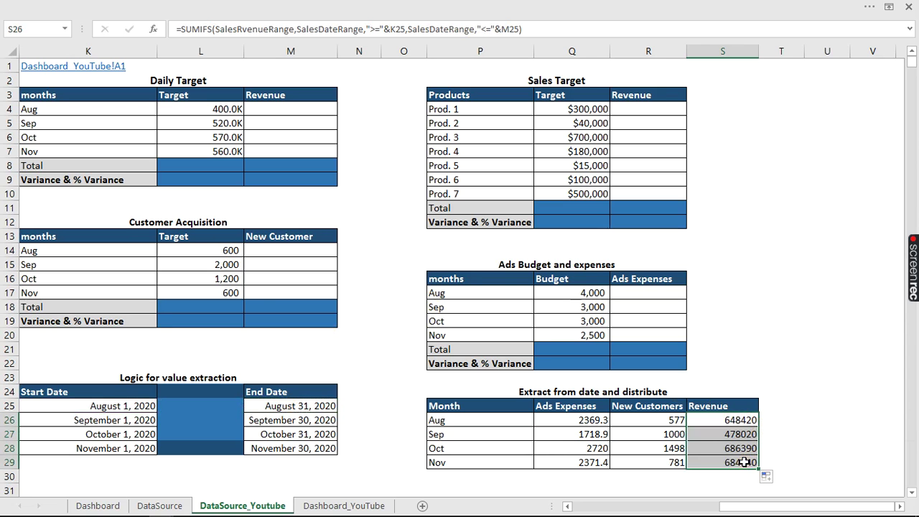
pyautogui.click(745, 461)
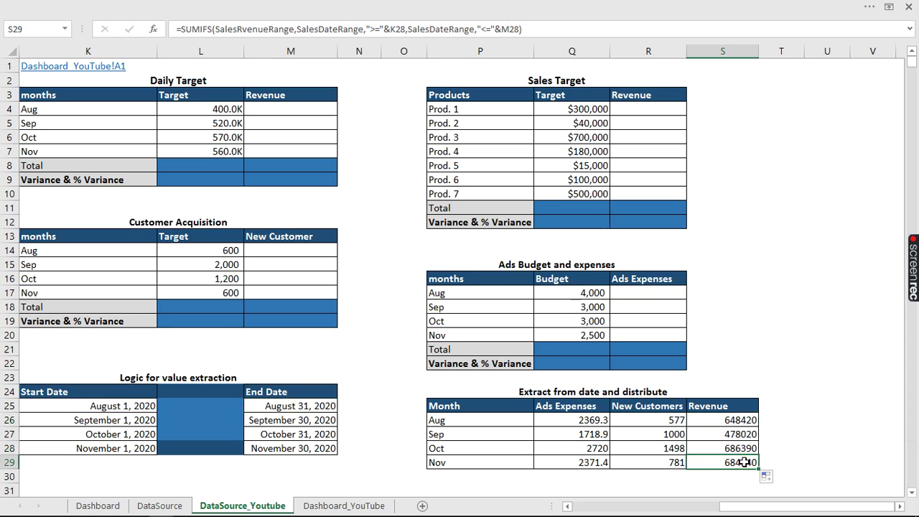
pyautogui.click(217, 29)
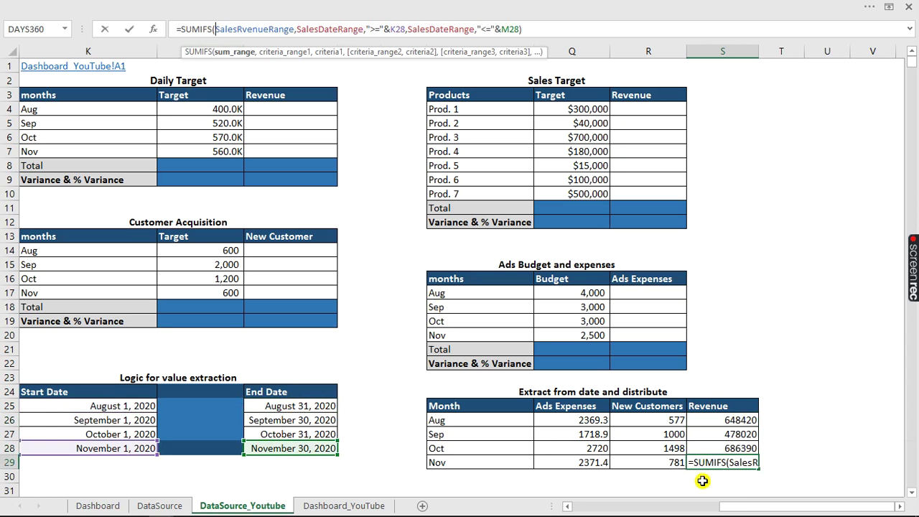
pyautogui.moveTo(745, 506); pyautogui.dragTo(585, 514)
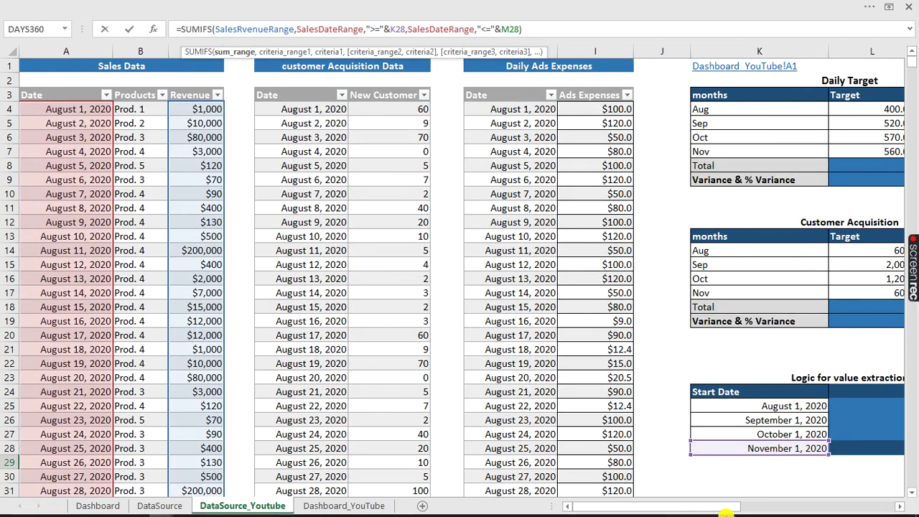
pyautogui.moveTo(685, 507); pyautogui.dragTo(834, 499)
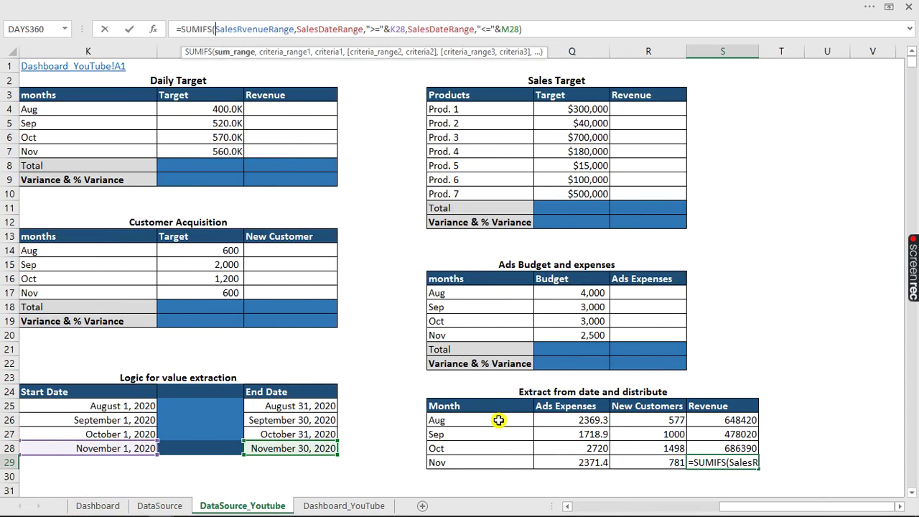
pyautogui.hotkey('ctrl', 'Return')
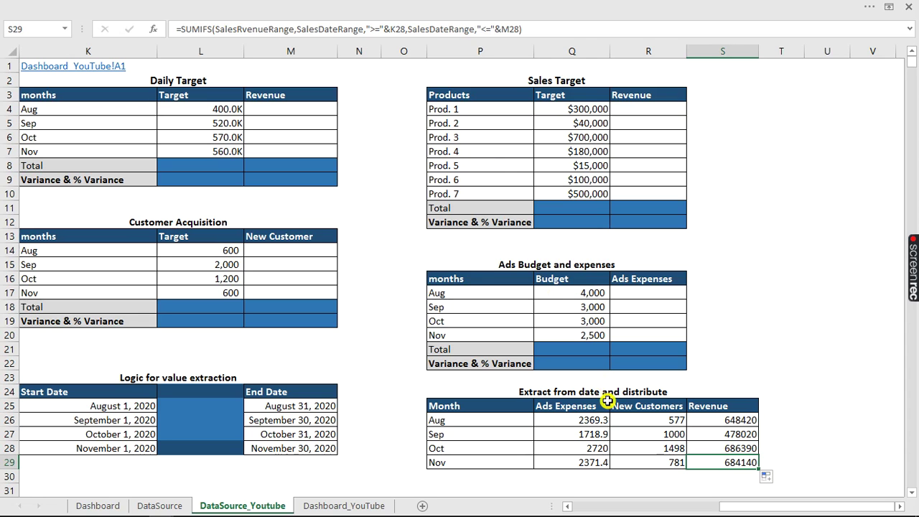
# Start a VLOOKUP formula in M4 for August's Daily Target revenue, with K4 as lookup value and P26:S29 as table array.
pyautogui.click(257, 112)
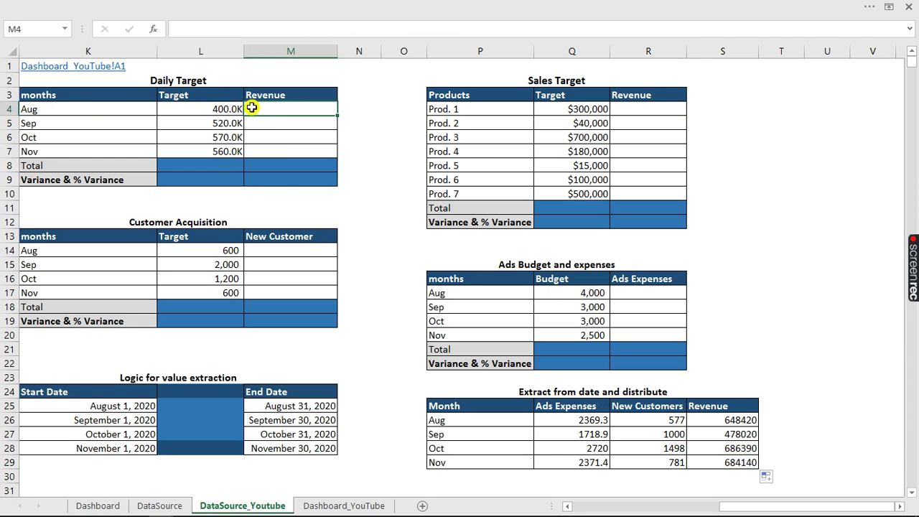
pyautogui.write('=vl')
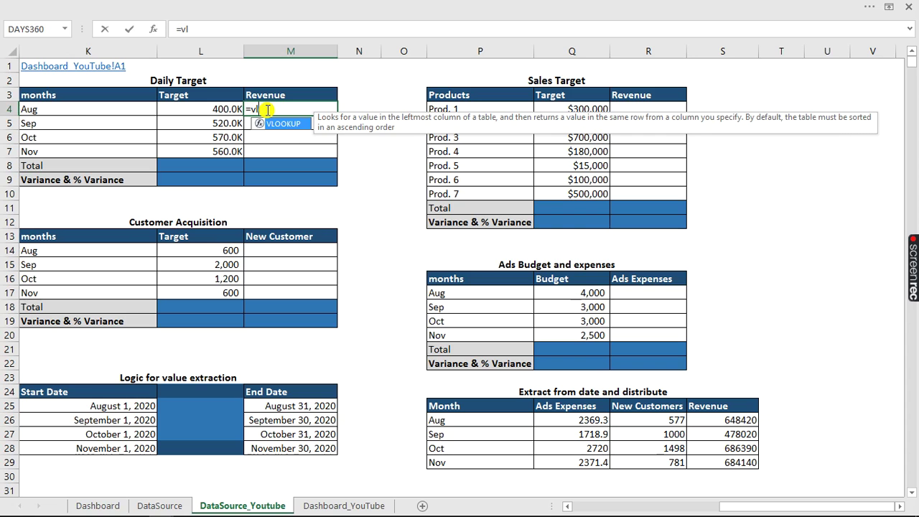
pyautogui.press('Tab')
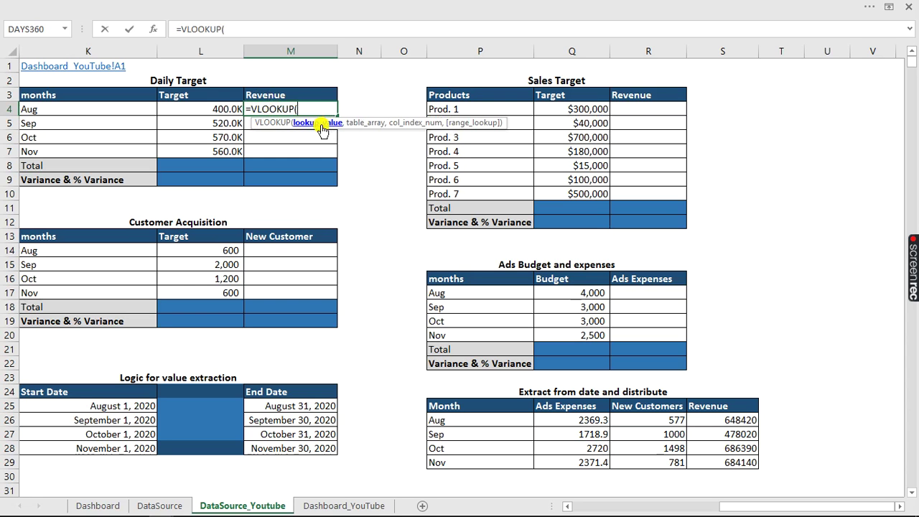
pyautogui.click(68, 110)
pyautogui.write(',')
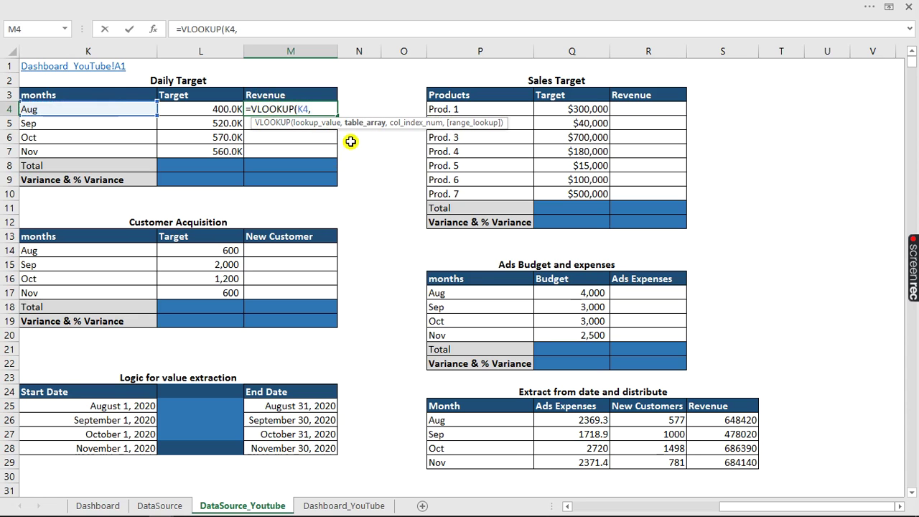
pyautogui.click(506, 425)
pyautogui.moveTo(507, 424); pyautogui.dragTo(718, 460)
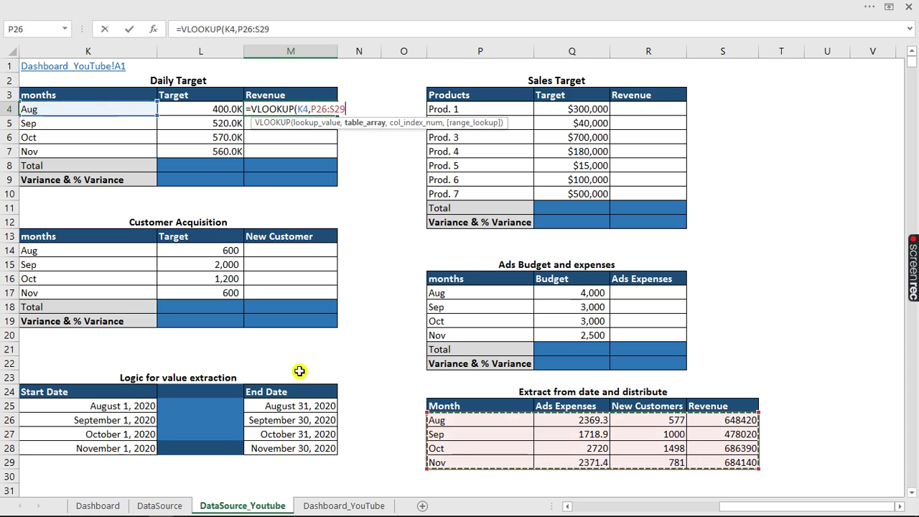
pyautogui.write(',')
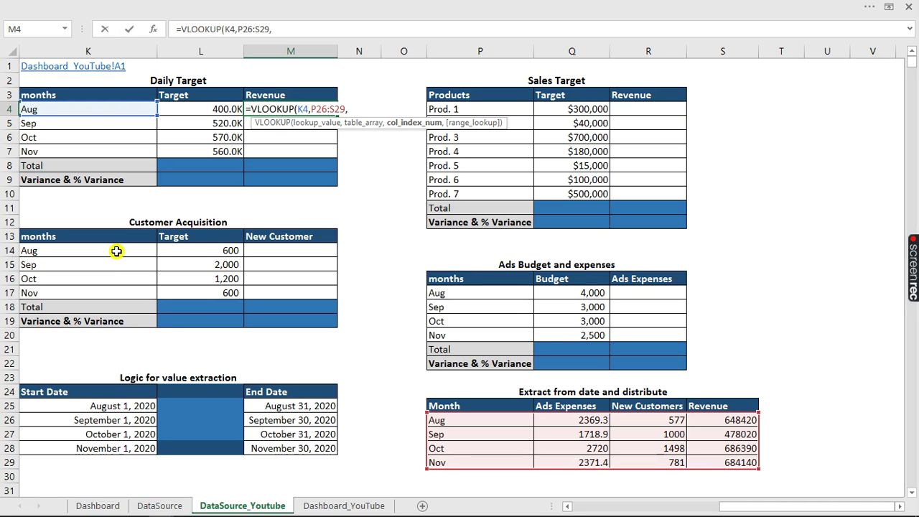
# Complete the VLOOKUP formula in M4 with column index 4 and exact match 0.
pyautogui.write('4')
pyautogui.moveTo(333, 508)
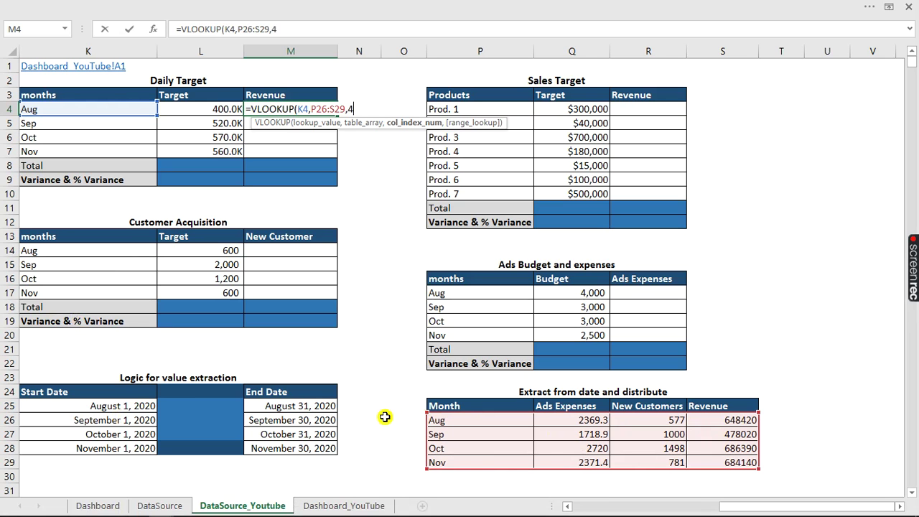
pyautogui.write(',')
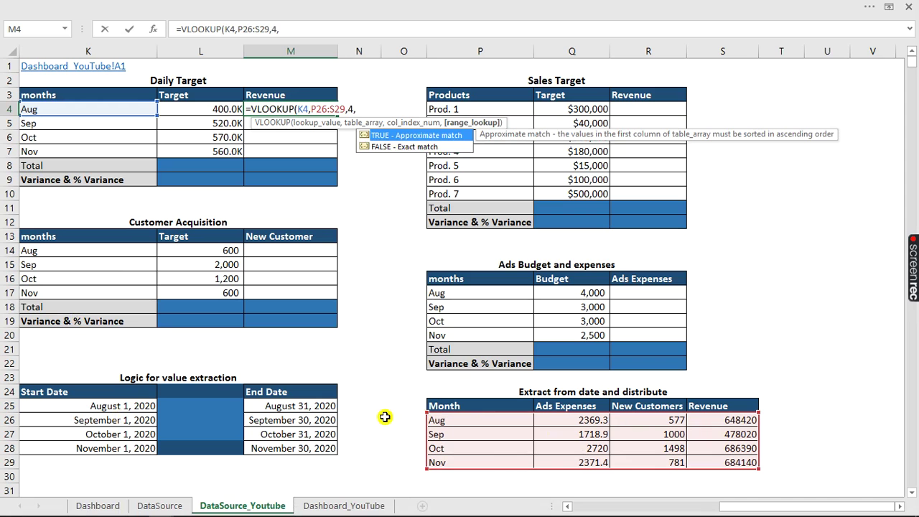
pyautogui.write('0)')
pyautogui.press('Return')
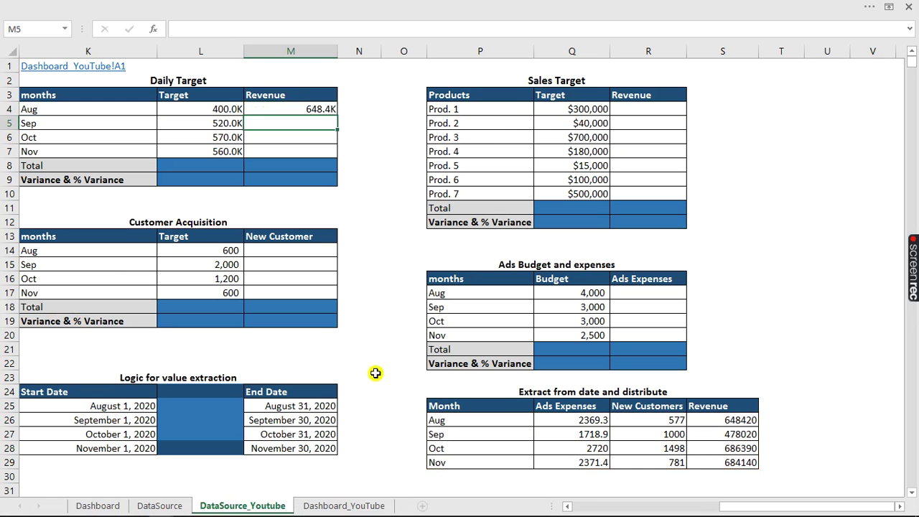
# Fill the VLOOKUP formula from M4 down to M7 and check the table range used for November.
pyautogui.click(316, 109)
pyautogui.moveTo(337, 114); pyautogui.dragTo(334, 158)
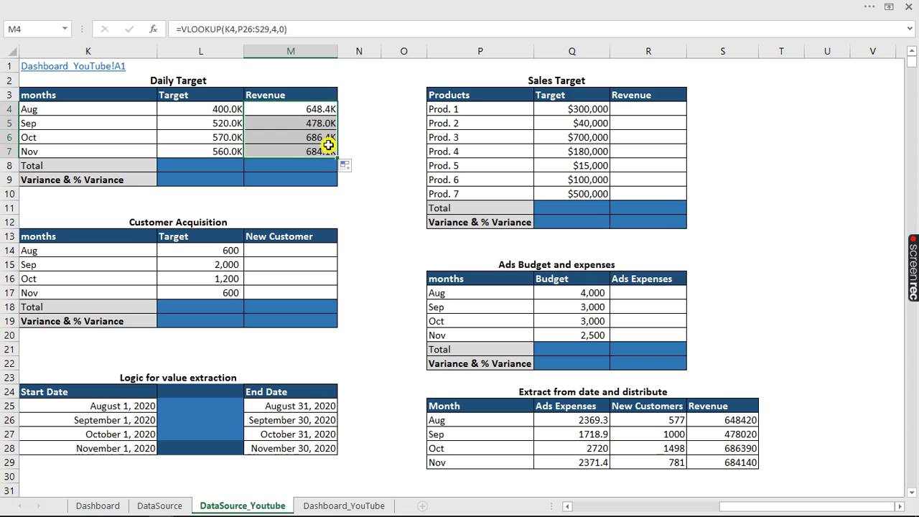
pyautogui.click(326, 152)
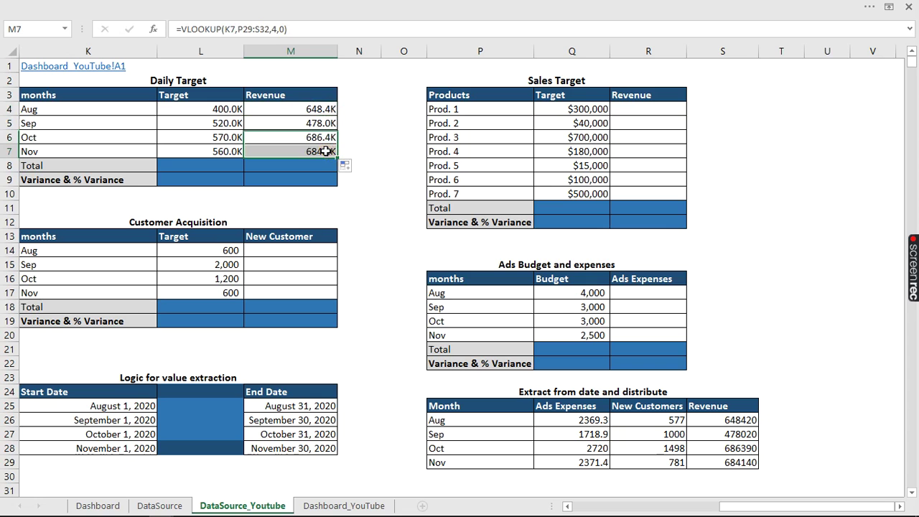
pyautogui.click(235, 30)
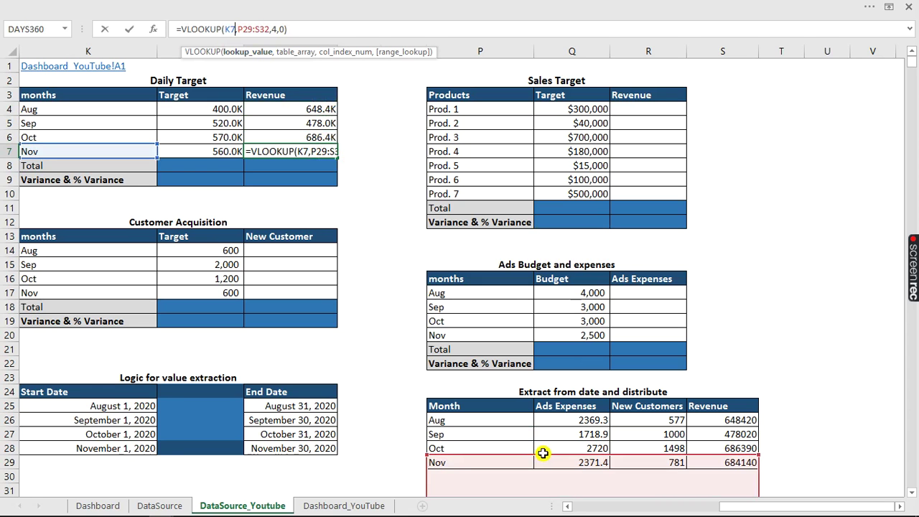
pyautogui.press('Escape')
pyautogui.click(313, 109)
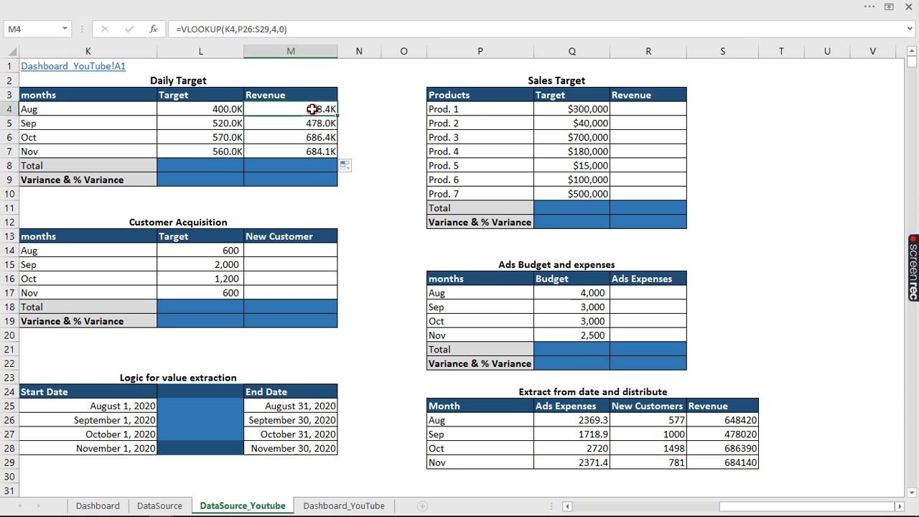
# Make the table array in M4's VLOOKUP formula absolute as $P$26:$S$29.
pyautogui.click(241, 28)
pyautogui.write('$')
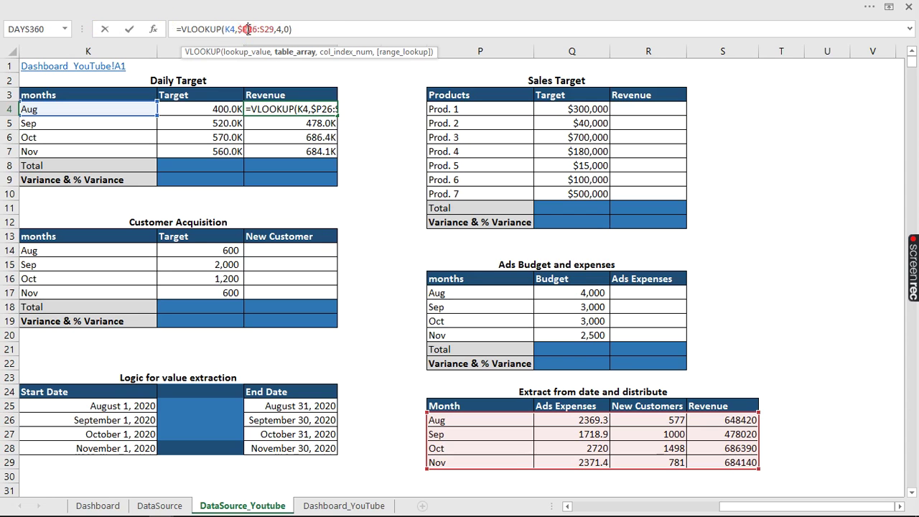
pyautogui.write('$')
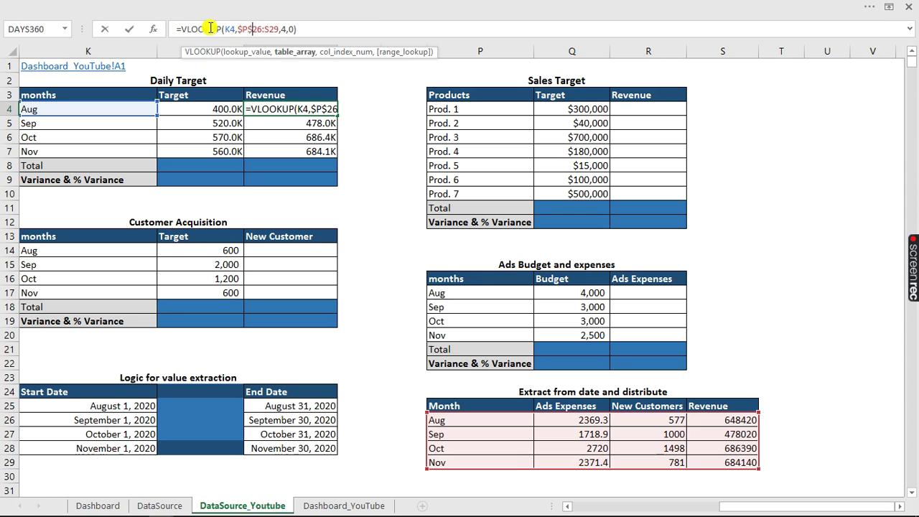
pyautogui.click(264, 29)
pyautogui.write('$')
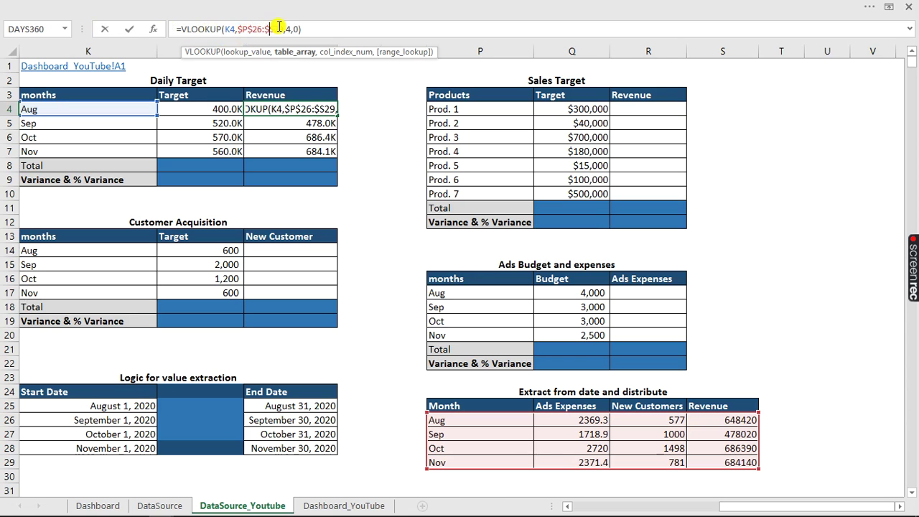
pyautogui.click(276, 28)
pyautogui.write('$')
pyautogui.press('Return')
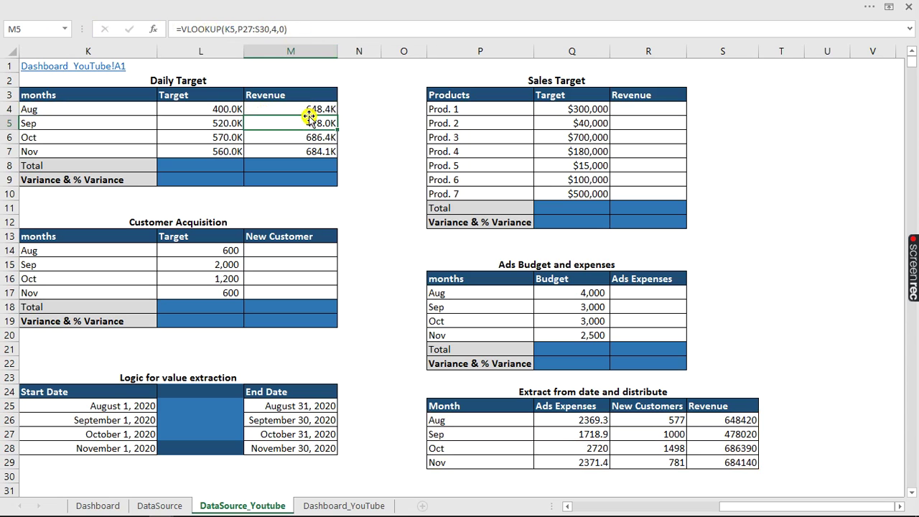
# Refill the corrected VLOOKUP from M4 down to M7 and check the table range referenced by November's formula.
pyautogui.click(314, 112)
pyautogui.moveTo(338, 113); pyautogui.dragTo(326, 152)
pyautogui.click(326, 152)
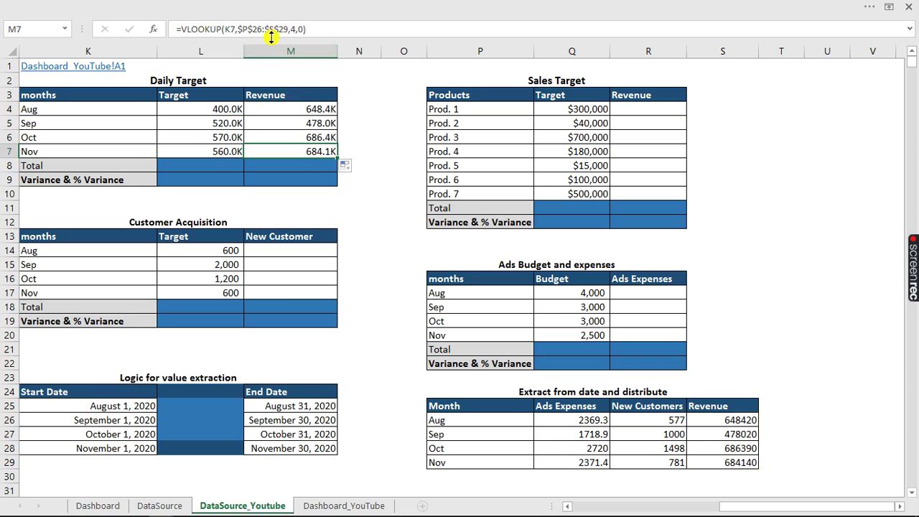
pyautogui.click(275, 28)
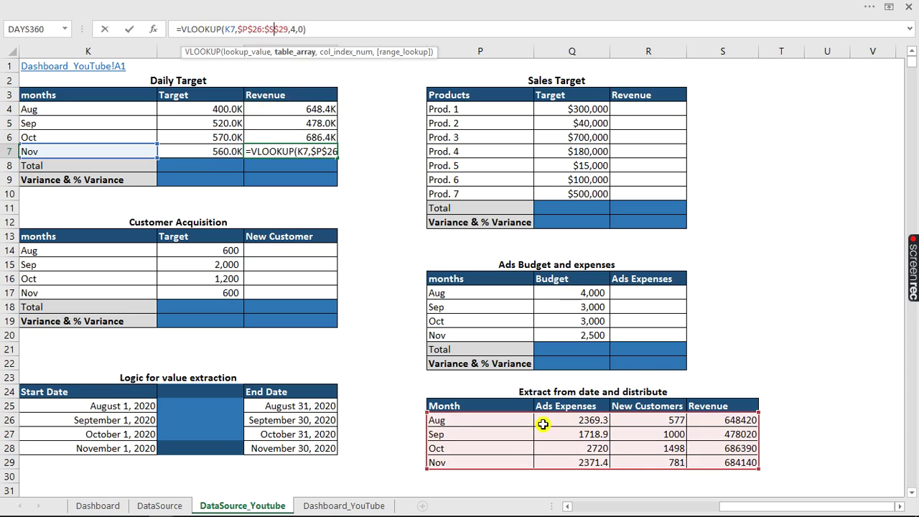
pyautogui.press('Escape')
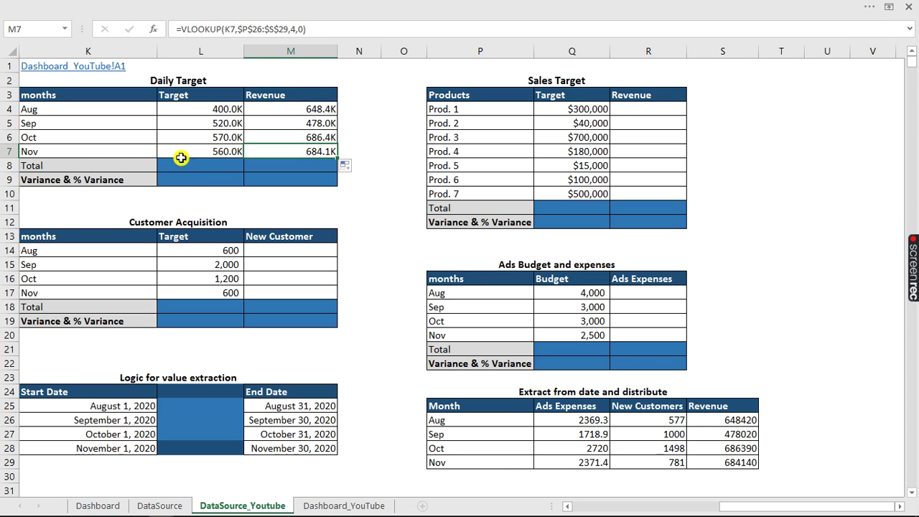
# Total the Daily Target column in L8 with =SUM(L4:L7), copy it across to M8 and check the Revenue total's range.
pyautogui.click(211, 167)
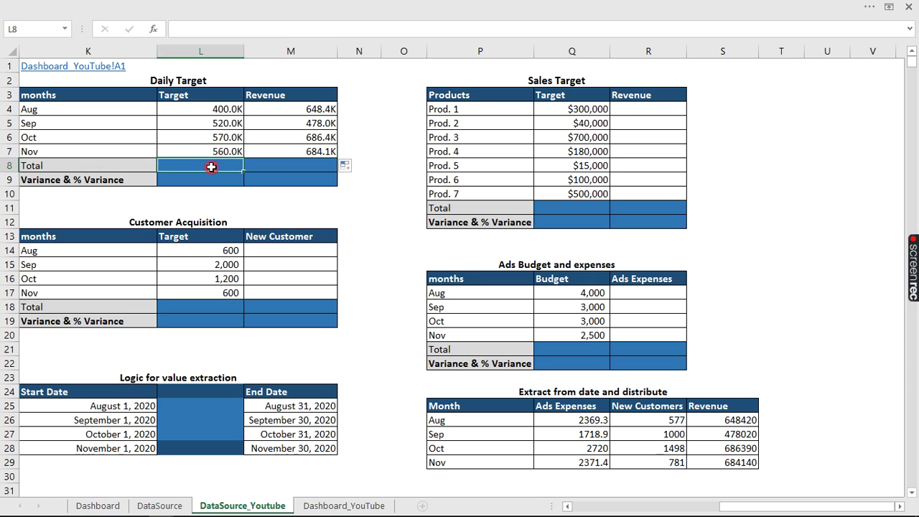
pyautogui.write('=')
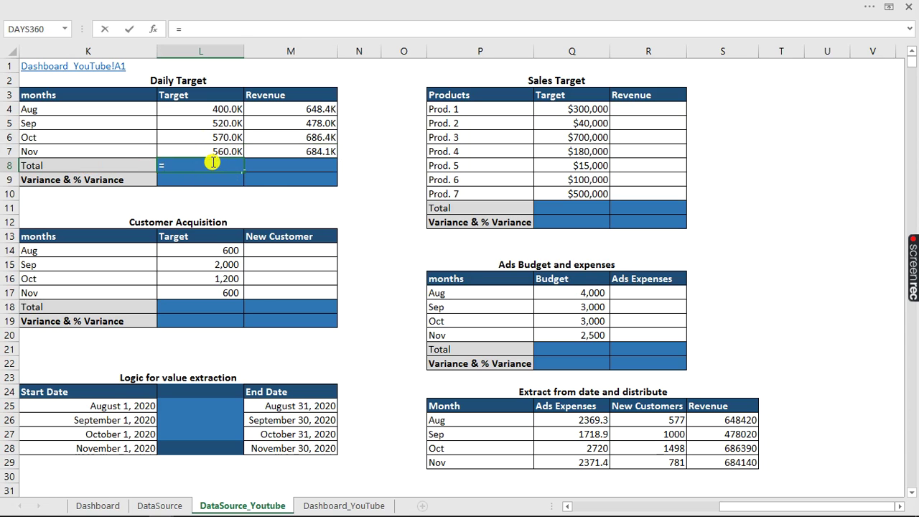
pyautogui.write('sum')
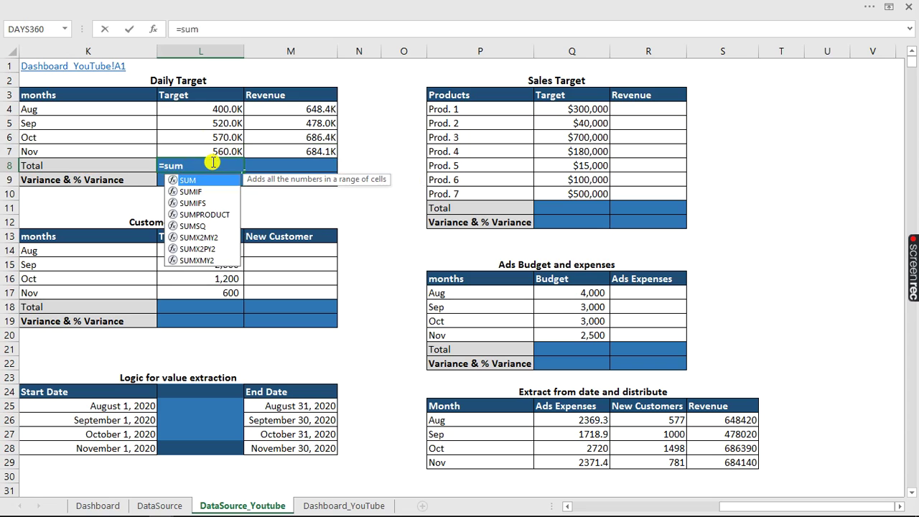
pyautogui.press('Tab')
pyautogui.moveTo(210, 108); pyautogui.dragTo(229, 152)
pyautogui.hotkey('ctrl', 'Return')
pyautogui.moveTo(241, 170); pyautogui.dragTo(316, 175)
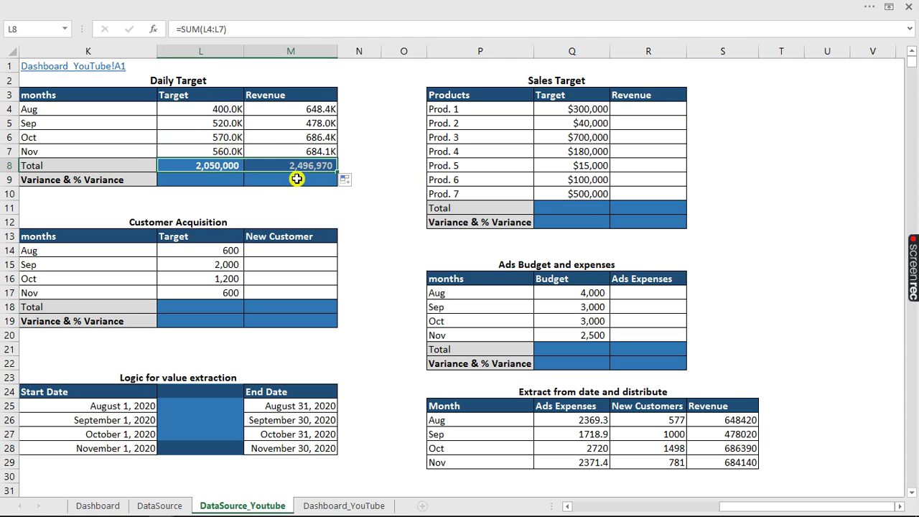
pyautogui.click(305, 165)
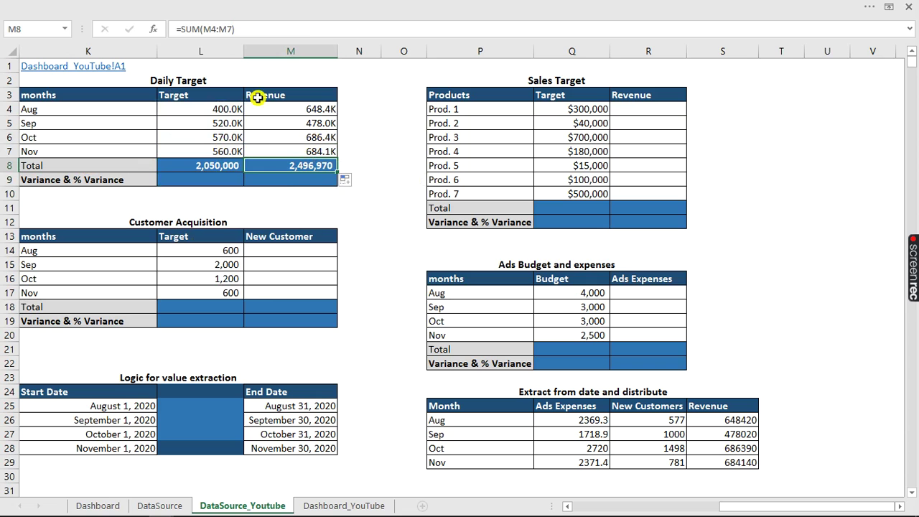
pyautogui.click(226, 29)
pyautogui.press('Escape')
# Calculate the Daily Target variance in L9 with the formula =M8-L8.
pyautogui.click(227, 181)
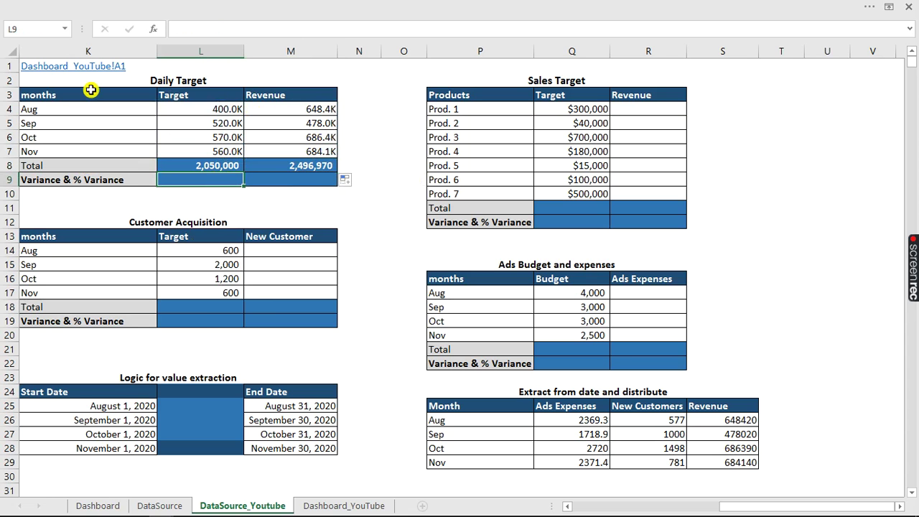
pyautogui.write('=')
pyautogui.click(304, 165)
pyautogui.write('-')
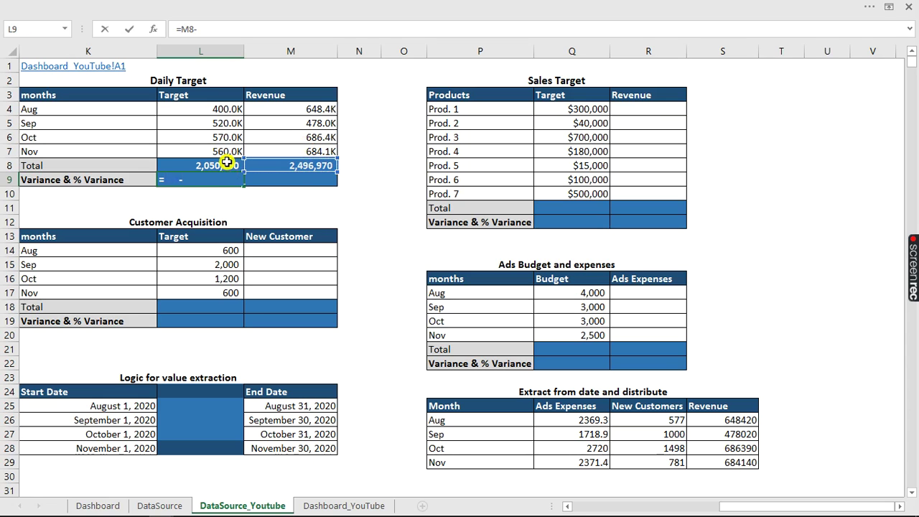
pyautogui.click(227, 165)
pyautogui.press('Return')
# Calculate the Daily Target percentage variance in M9 with the formula =M8/L8-1.
pyautogui.click(281, 180)
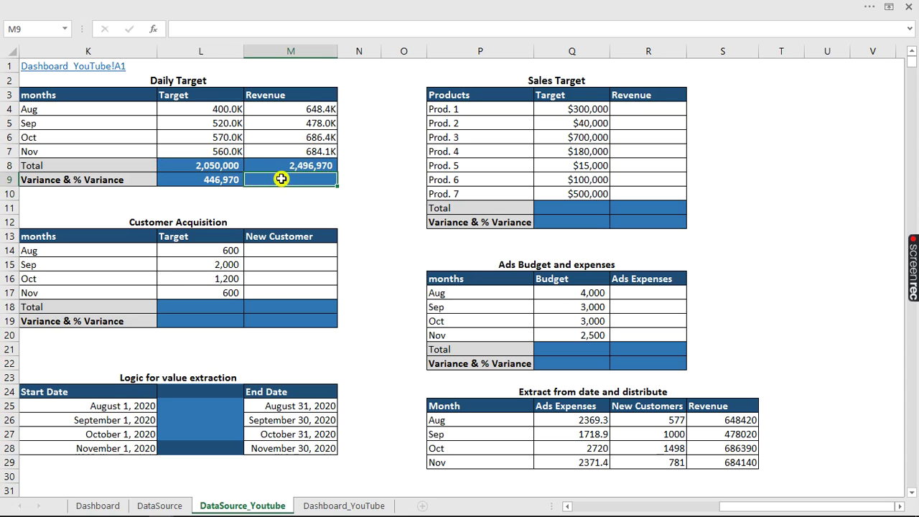
pyautogui.write('=')
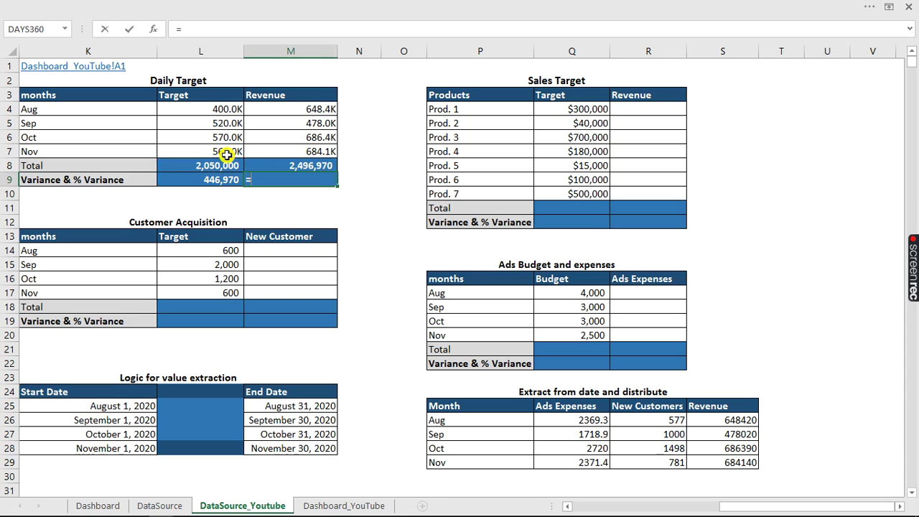
pyautogui.click(306, 166)
pyautogui.write('/')
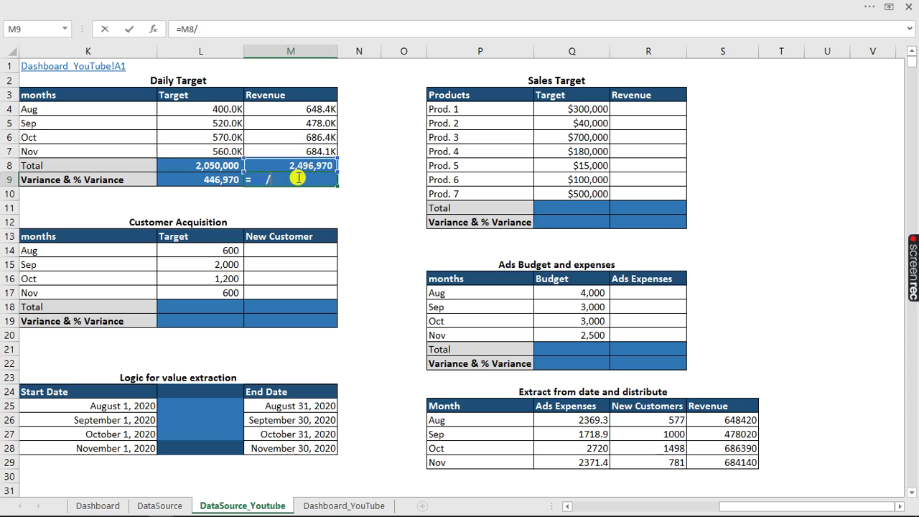
pyautogui.click(224, 165)
pyautogui.write('-1')
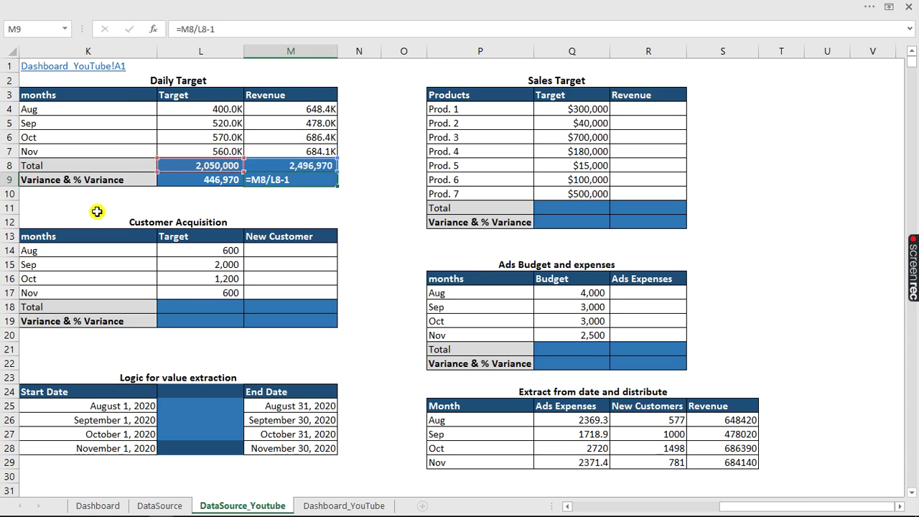
pyautogui.press('Return')
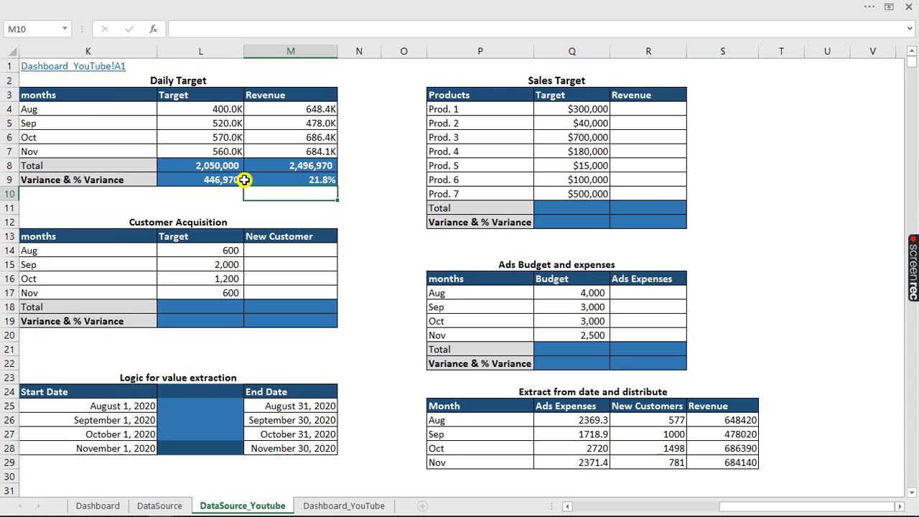
# Select the Daily Target data in K3:M7, including its headers, and bring up the chart insertion commands.
pyautogui.moveTo(45, 94); pyautogui.dragTo(288, 146)
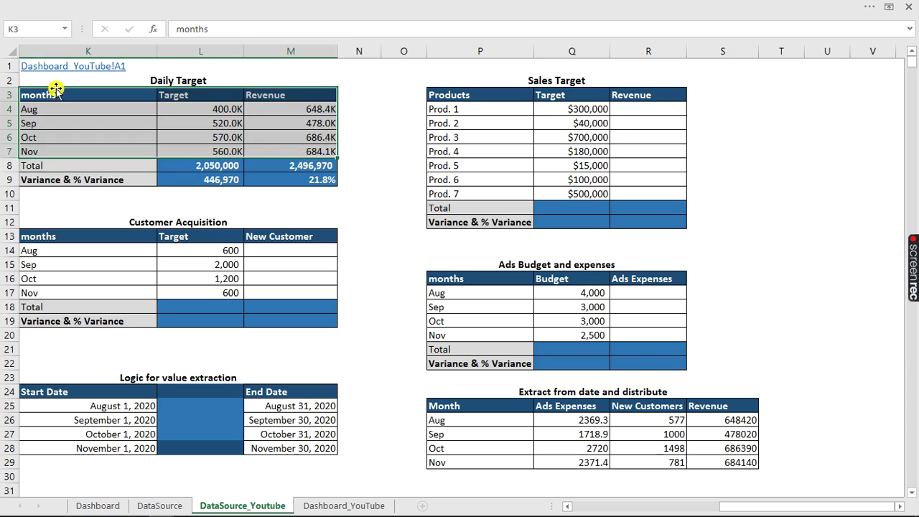
pyautogui.moveTo(28, 90); pyautogui.dragTo(289, 150)
pyautogui.click(124, 6)
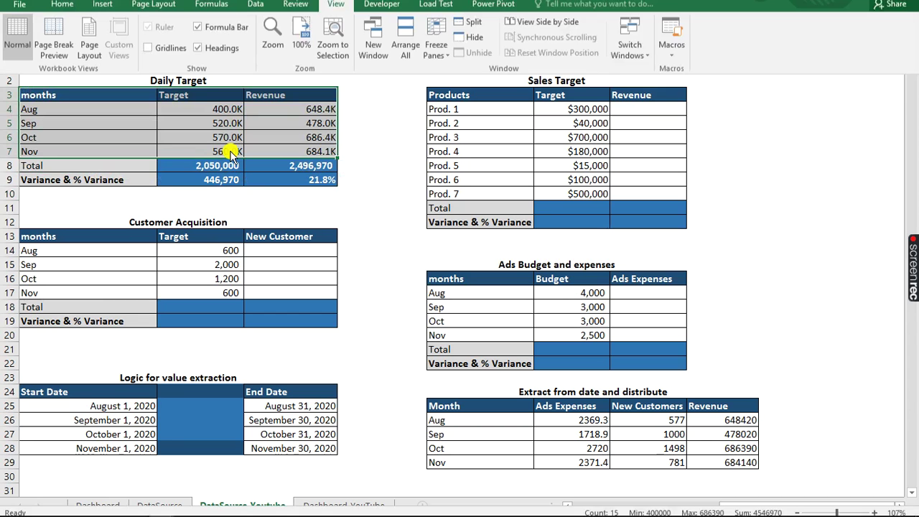
pyautogui.click(102, 33)
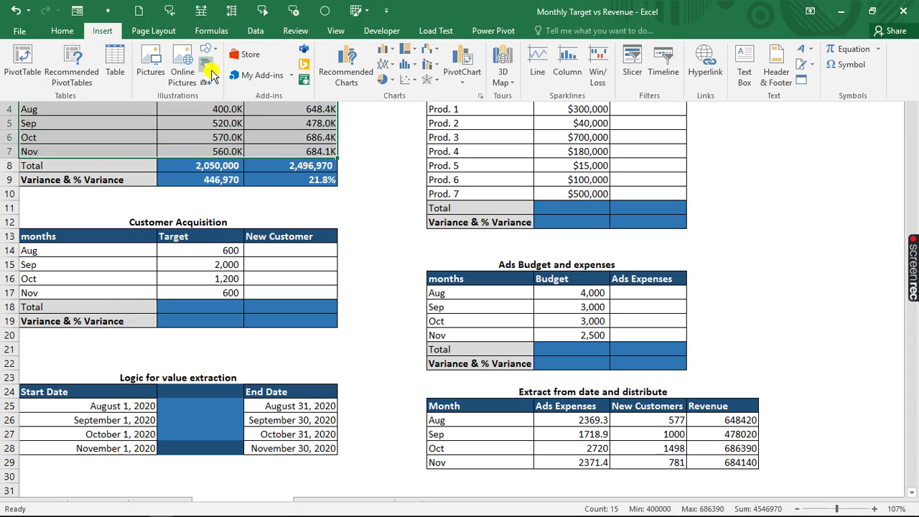
# Browse the column chart options and preview the recommended charts for the Daily Target data without inserting one.
pyautogui.click(390, 51)
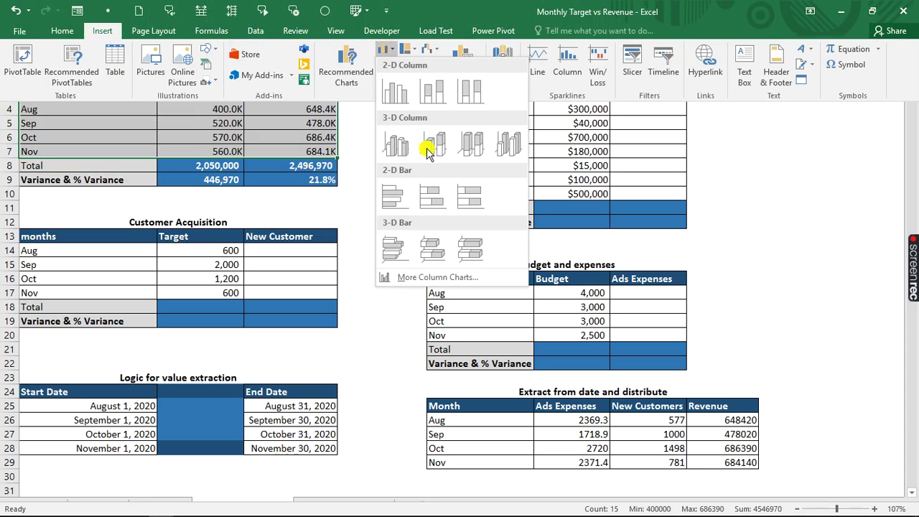
pyautogui.click(350, 63)
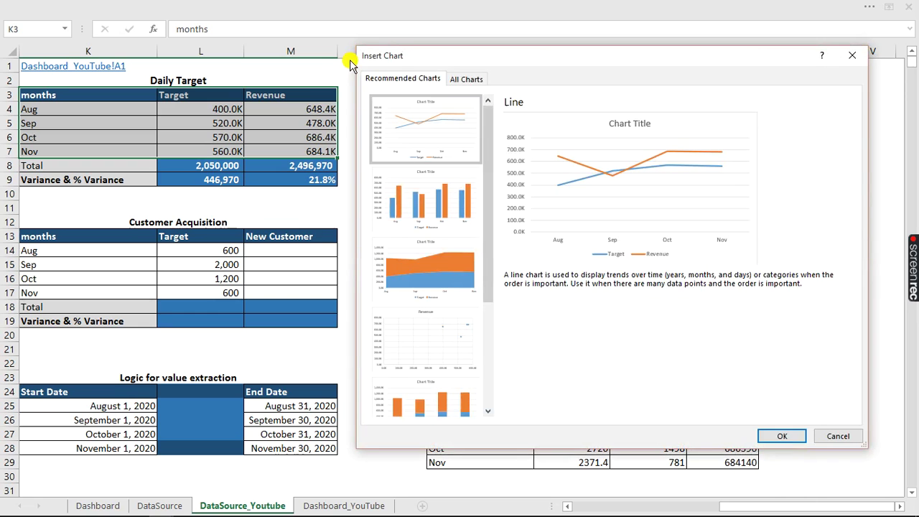
pyautogui.click(434, 209)
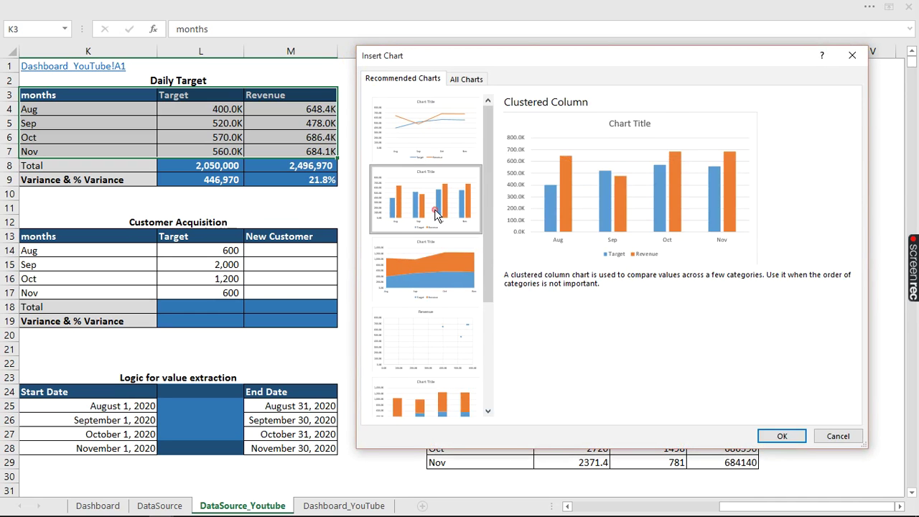
pyautogui.click(451, 263)
pyautogui.click(425, 341)
pyautogui.click(426, 398)
pyautogui.moveTo(488, 176)
pyautogui.mouseDown()
pyautogui.moveTo(481, 360)
pyautogui.moveTo(494, 172)
pyautogui.mouseUp()
pyautogui.click(456, 373)
pyautogui.click(447, 204)
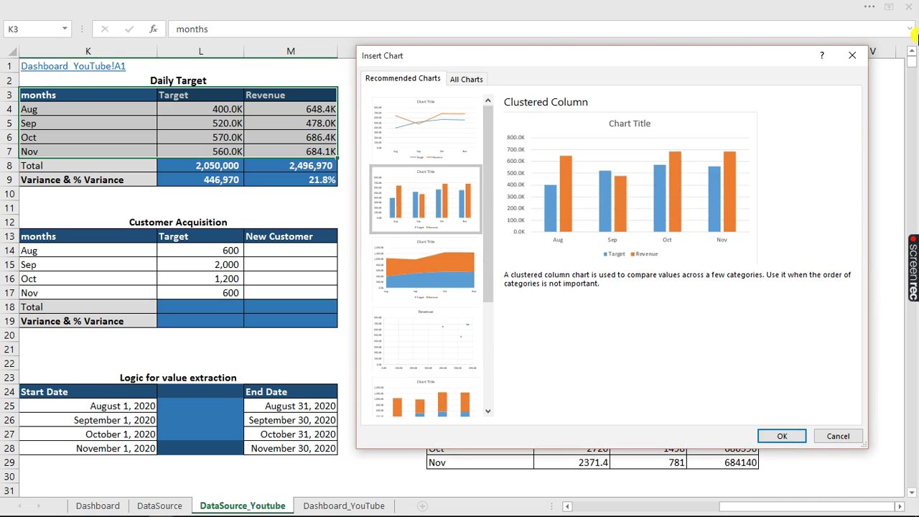
pyautogui.click(852, 55)
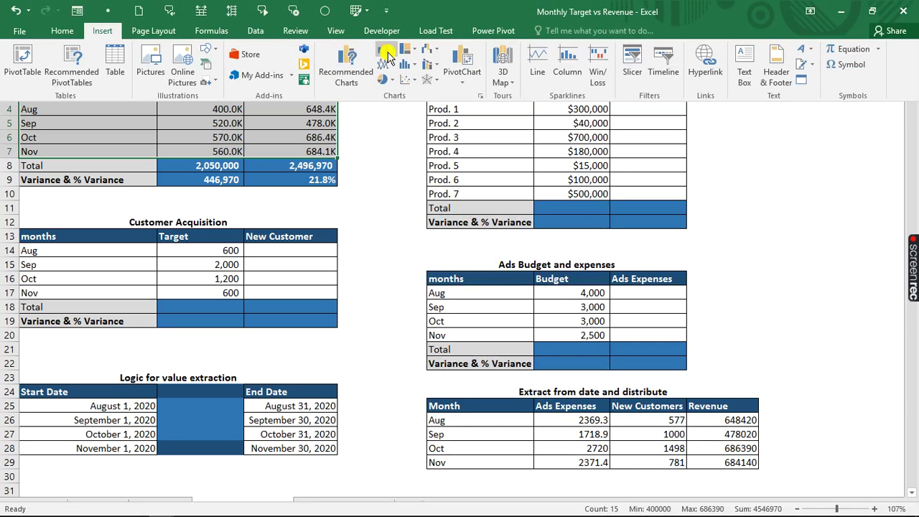
# Insert a 2-D clustered column chart of the Daily Target data and reduce the chart's size.
pyautogui.click(386, 50)
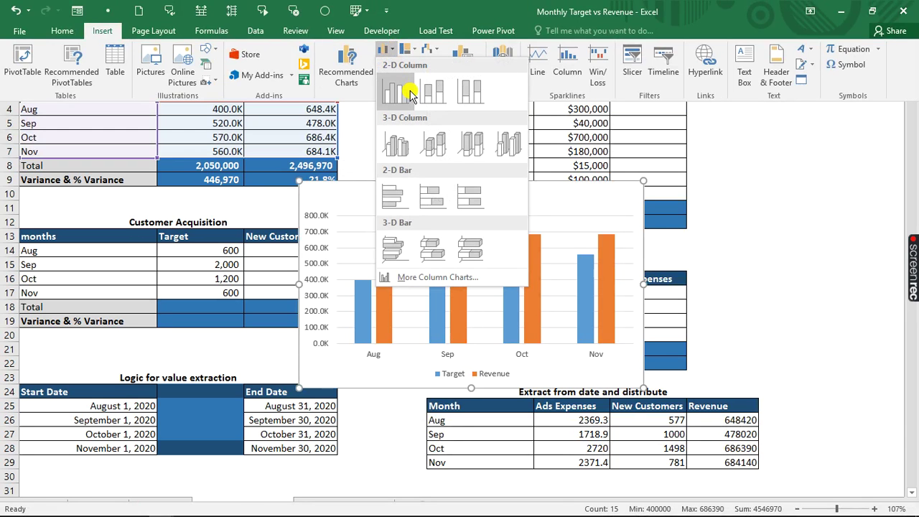
pyautogui.click(404, 94)
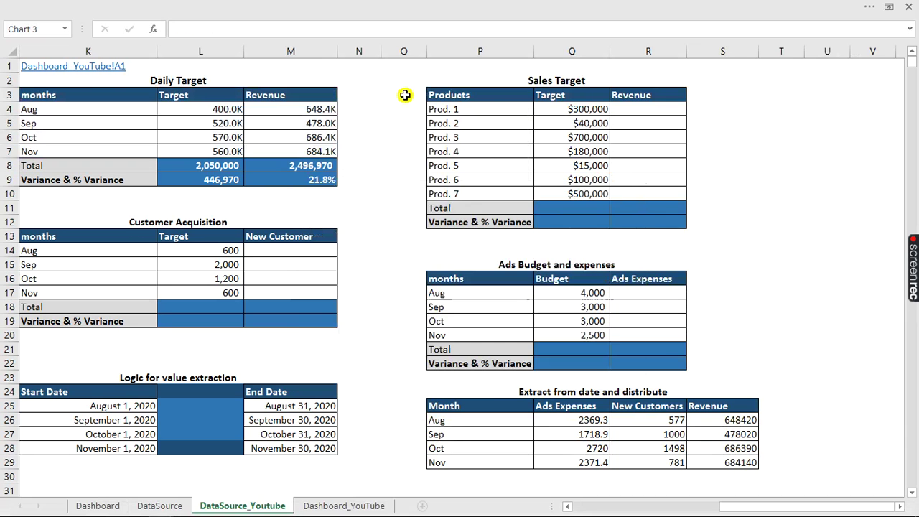
pyautogui.moveTo(300, 182); pyautogui.dragTo(371, 233)
# Remove the gridlines from the Daily Target chart and set its legend position to Top.
pyautogui.click(493, 271)
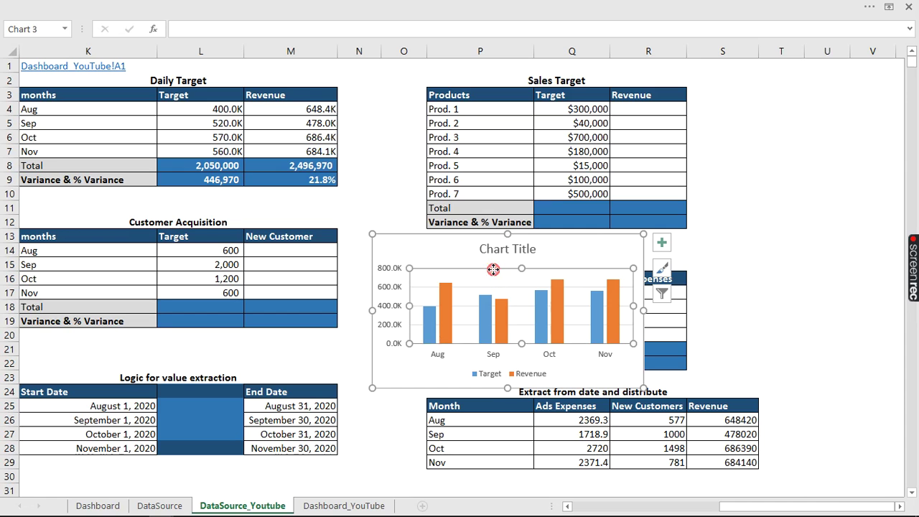
pyautogui.press('Delete')
pyautogui.click(525, 379)
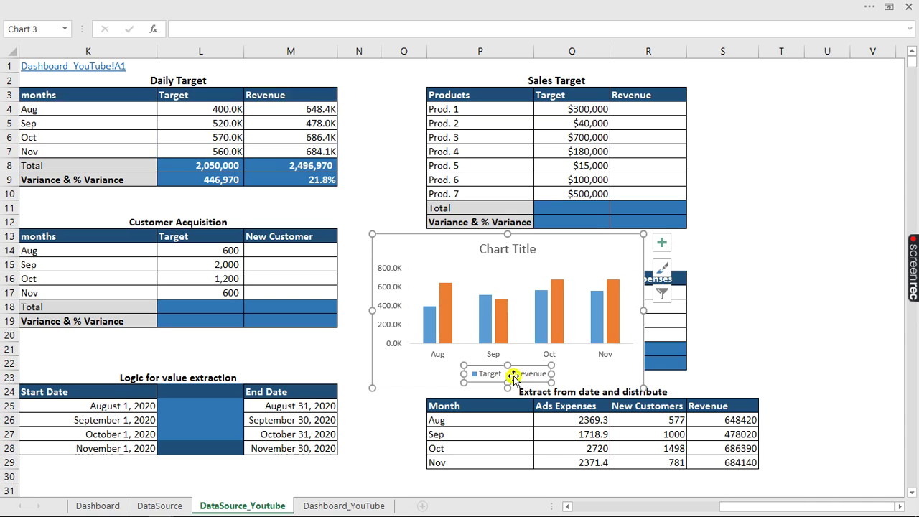
pyautogui.click(662, 244)
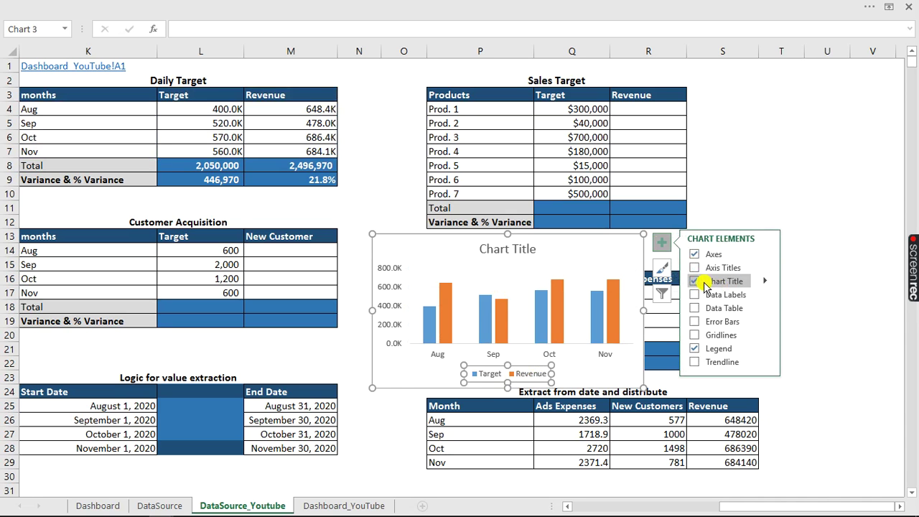
pyautogui.click(694, 268)
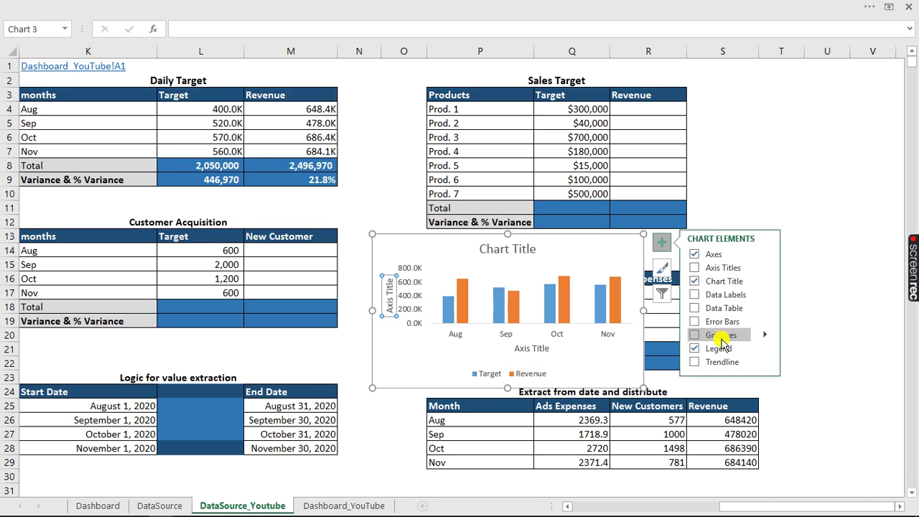
pyautogui.click(764, 348)
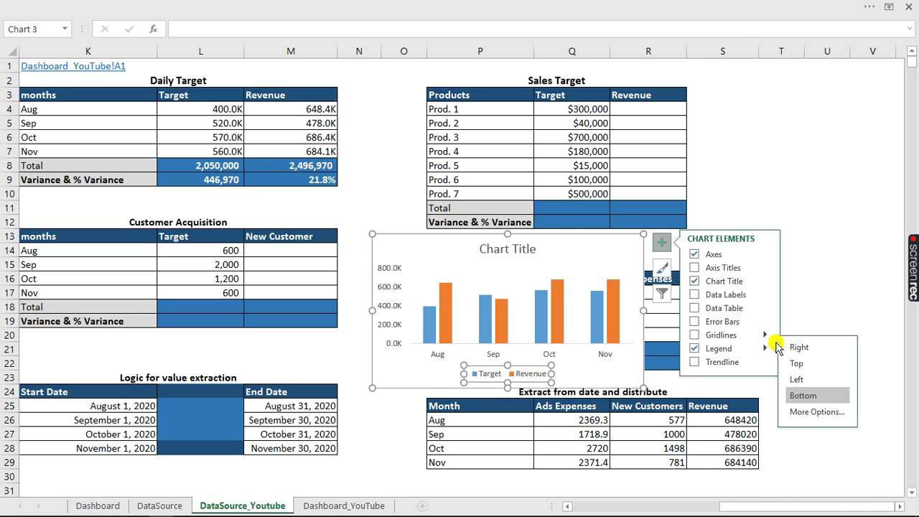
pyautogui.click(796, 363)
# Set the Daily Target chart's title to "Monthly Sales Target vs Revenue".
pyautogui.click(498, 248)
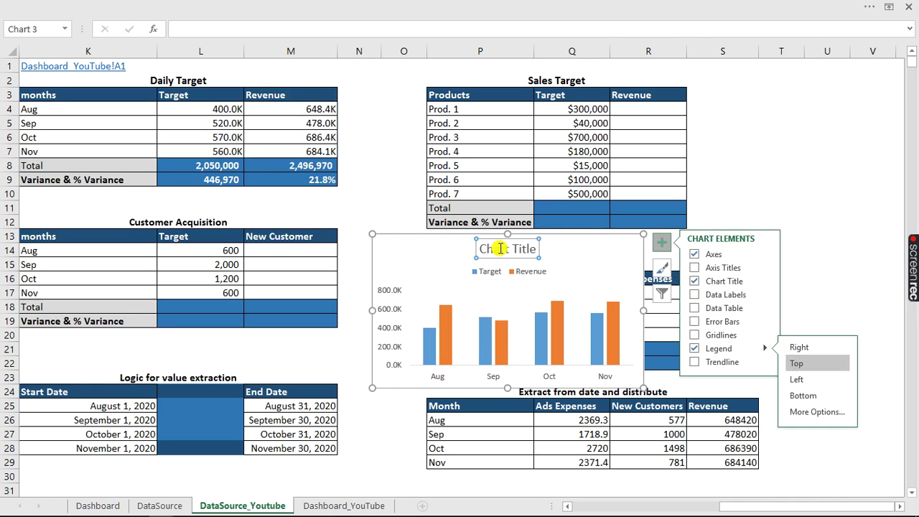
pyautogui.write('Monthly Sales Target vs Revenue')
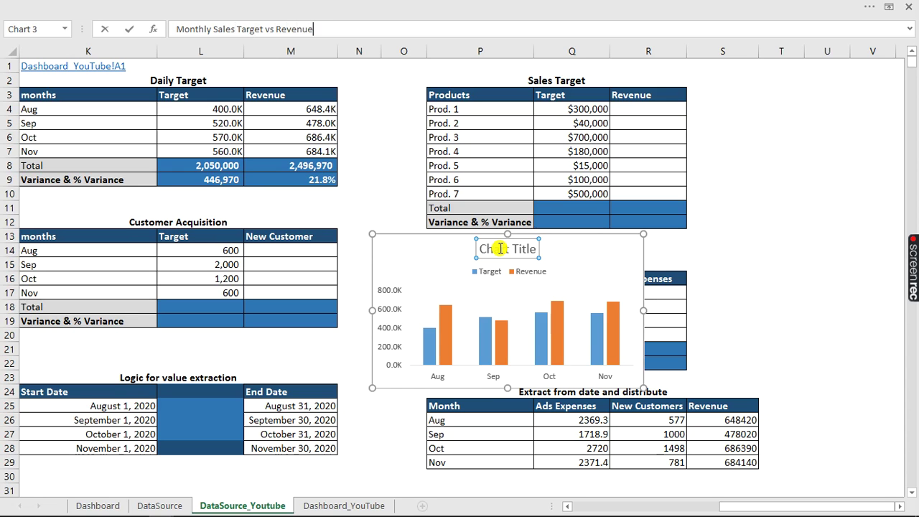
pyautogui.press('Return')
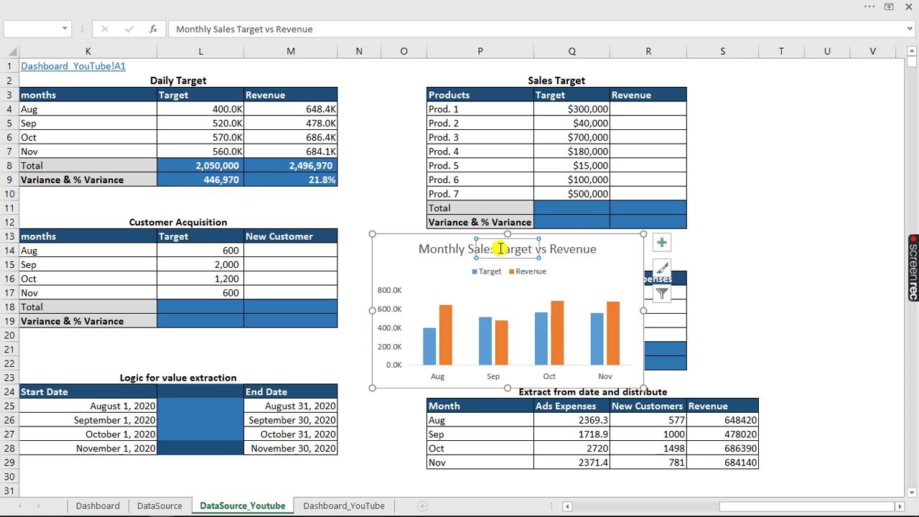
# Give the Monthly Sales Target vs Revenue chart area no fill and no outline.
pyautogui.click(415, 237)
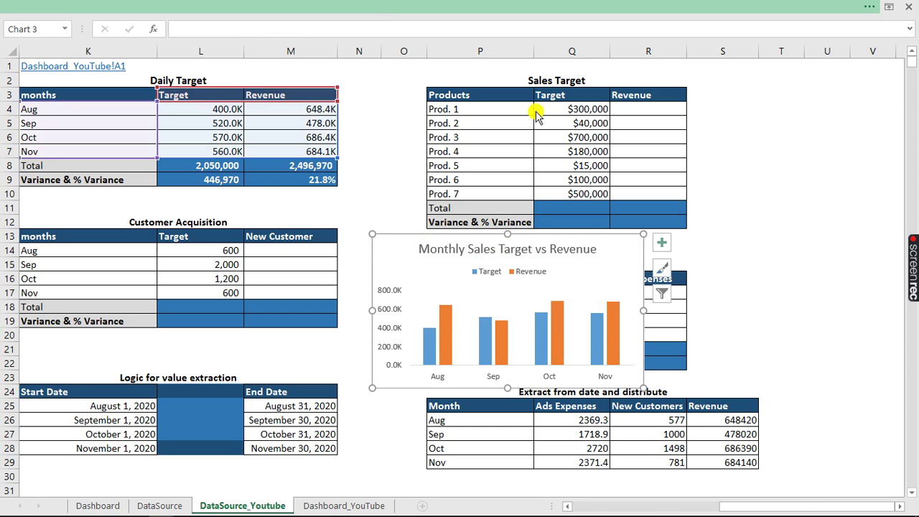
pyautogui.click(553, 7)
pyautogui.scroll(-1, 545, 69)
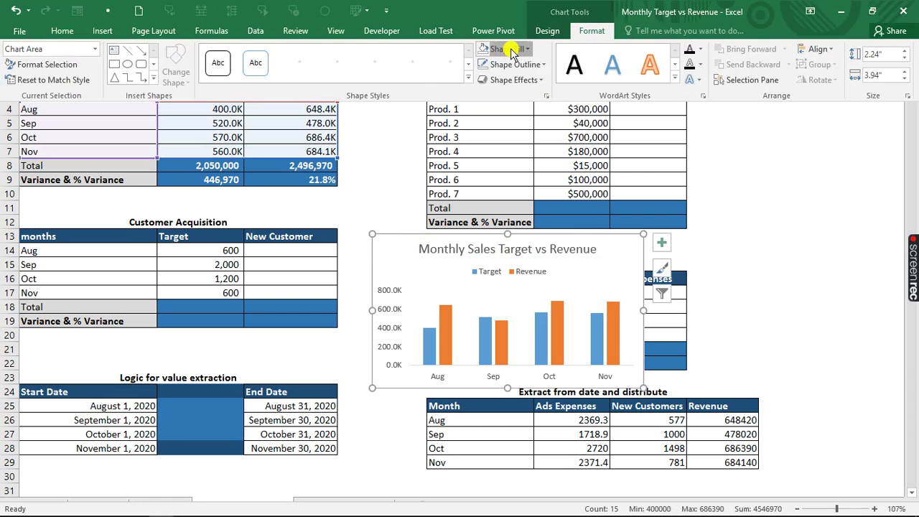
pyautogui.click(510, 48)
pyautogui.click(504, 184)
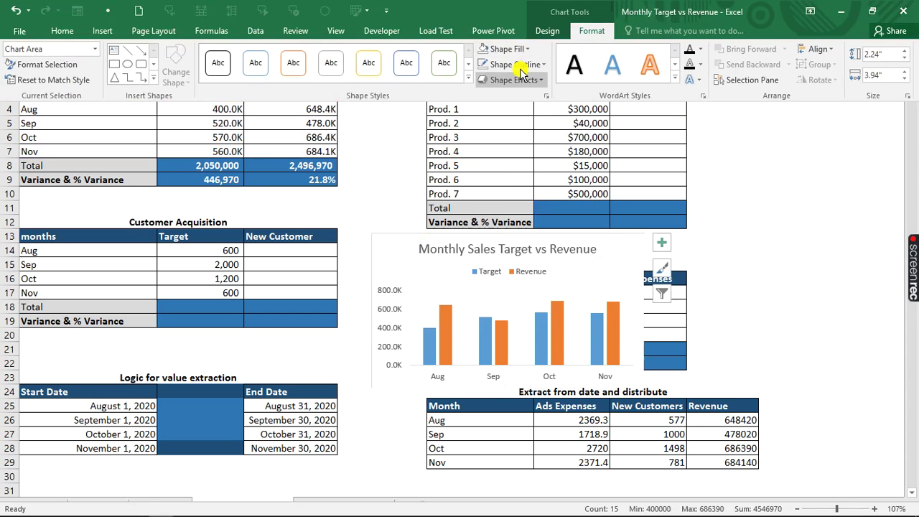
pyautogui.click(520, 65)
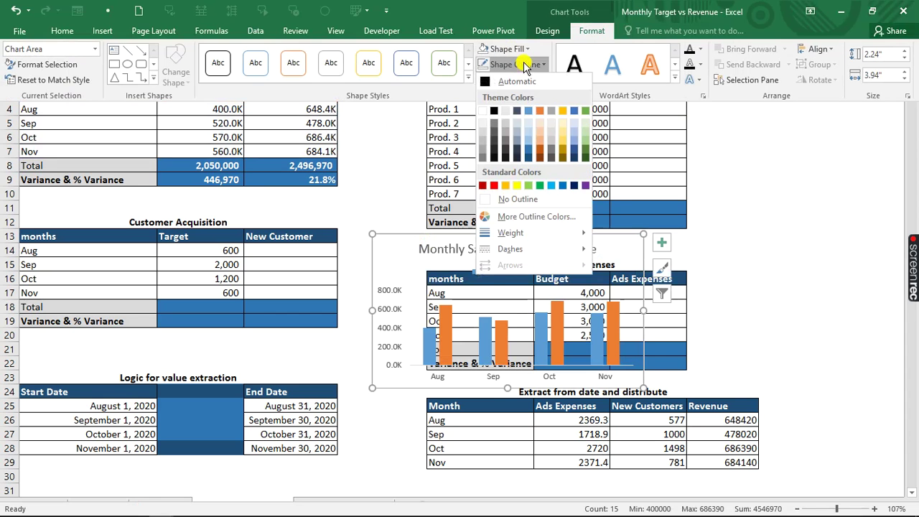
pyautogui.click(486, 201)
# Move the Monthly Sales Target vs Revenue chart to the Dashboard_YouTube sheet, inside the monthly $ Revenue Vs Target Insight panel.
pyautogui.click(410, 237)
pyautogui.moveTo(409, 236); pyautogui.dragTo(334, 232)
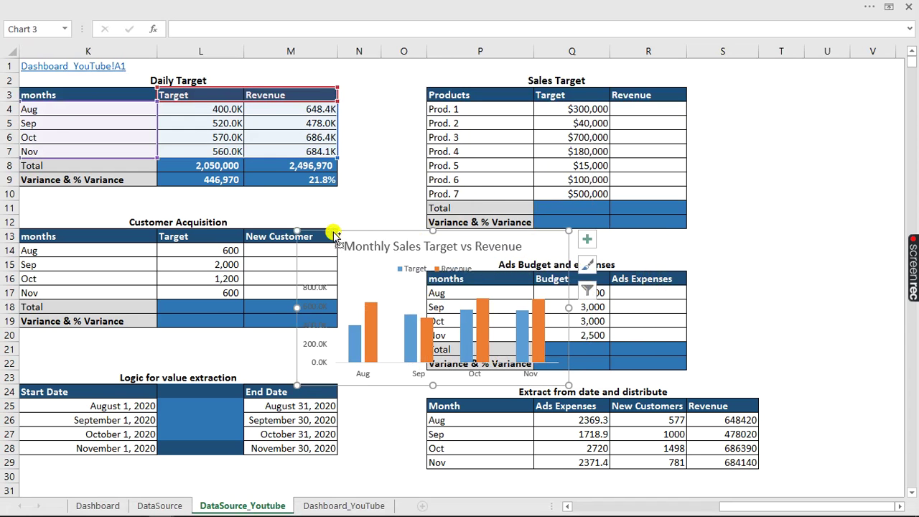
pyautogui.press('Delete')
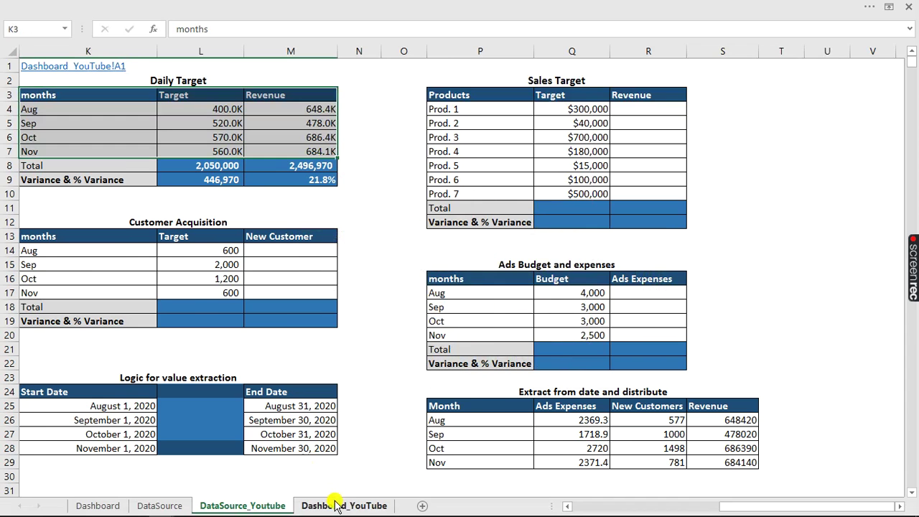
pyautogui.click(338, 504)
pyautogui.click(260, 150)
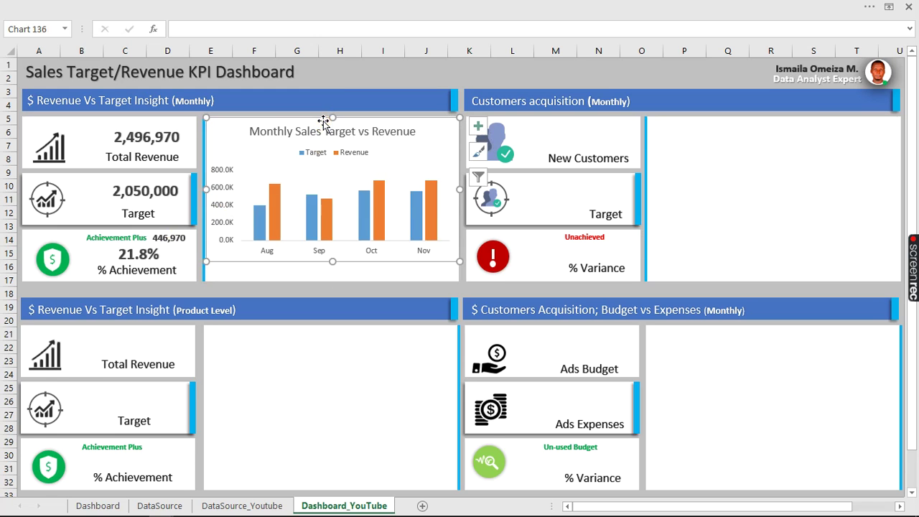
# Adjust the position of the white background rectangle behind the Monthly Sales Target vs Revenue chart.
pyautogui.click(323, 120)
pyautogui.moveTo(326, 135); pyautogui.dragTo(320, 121)
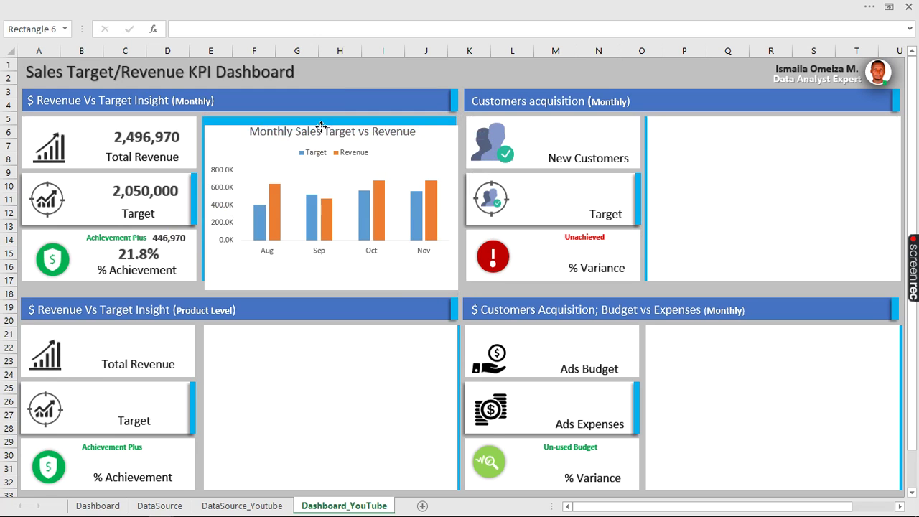
pyautogui.click(320, 120)
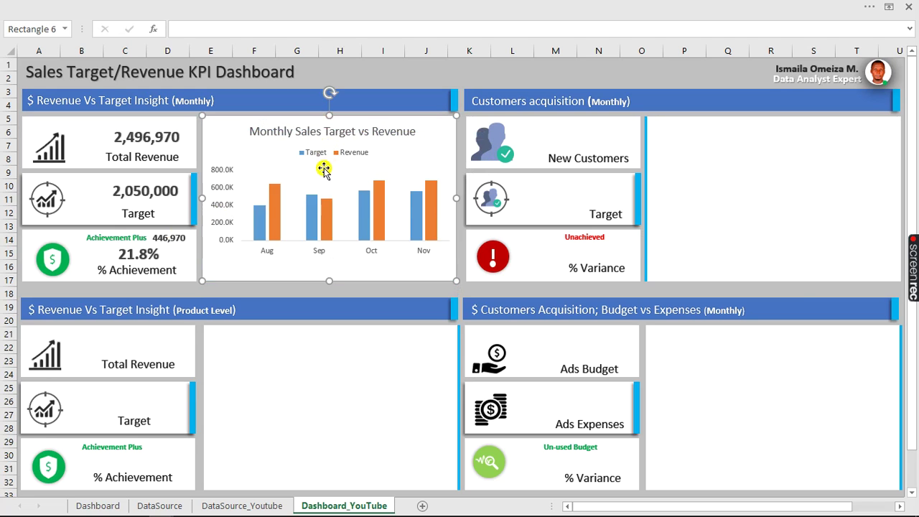
# Widen the columns of the Monthly Sales Target vs Revenue chart by reducing the Revenue series' gap width.
pyautogui.moveTo(313, 210)
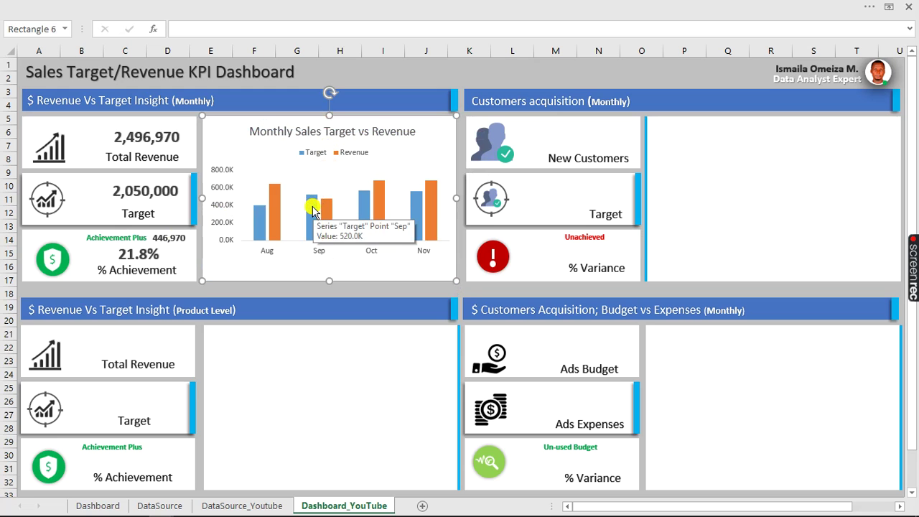
pyautogui.click(313, 210)
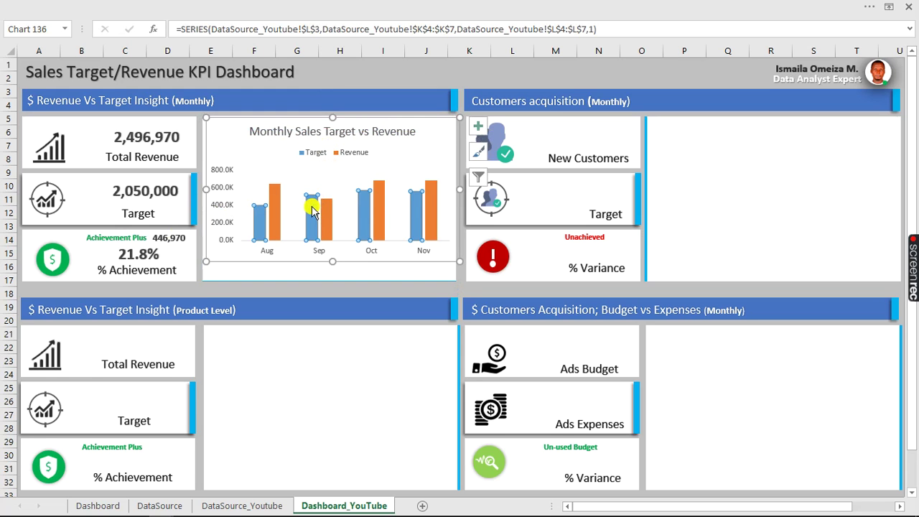
pyautogui.rightClick(275, 200)
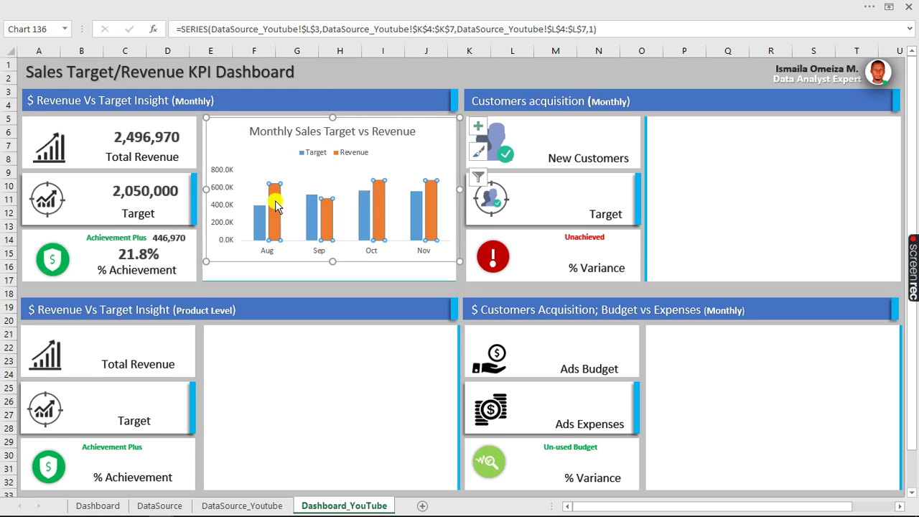
pyautogui.click(334, 326)
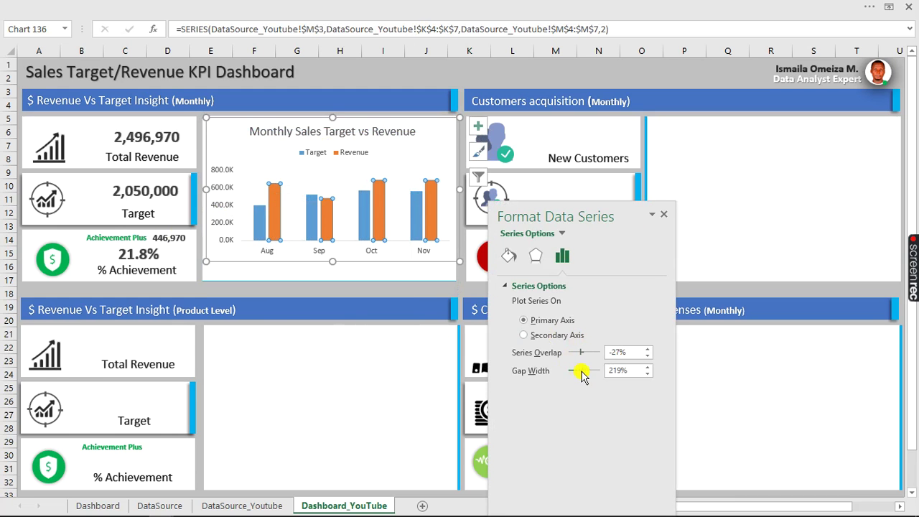
pyautogui.moveTo(576, 371); pyautogui.dragTo(576, 371)
# Fill the Revenue series columns with the standard light blue colour.
pyautogui.click(508, 254)
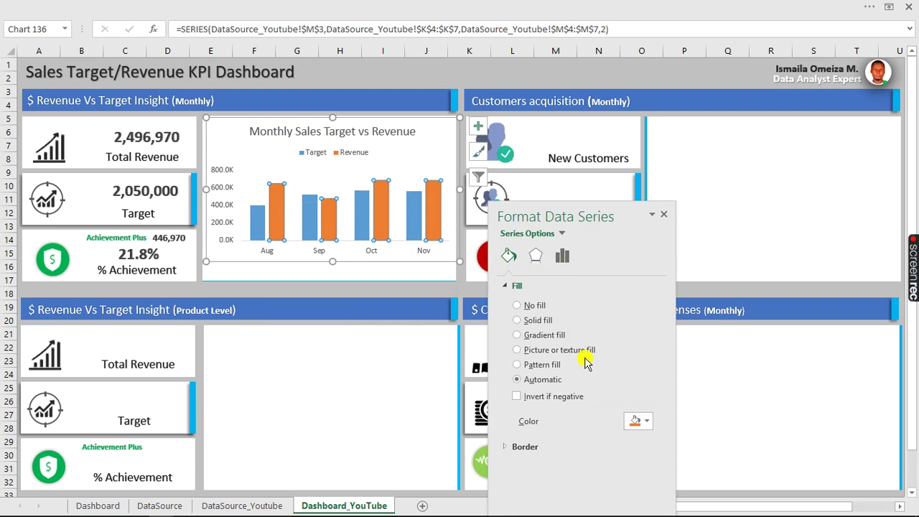
pyautogui.click(638, 421)
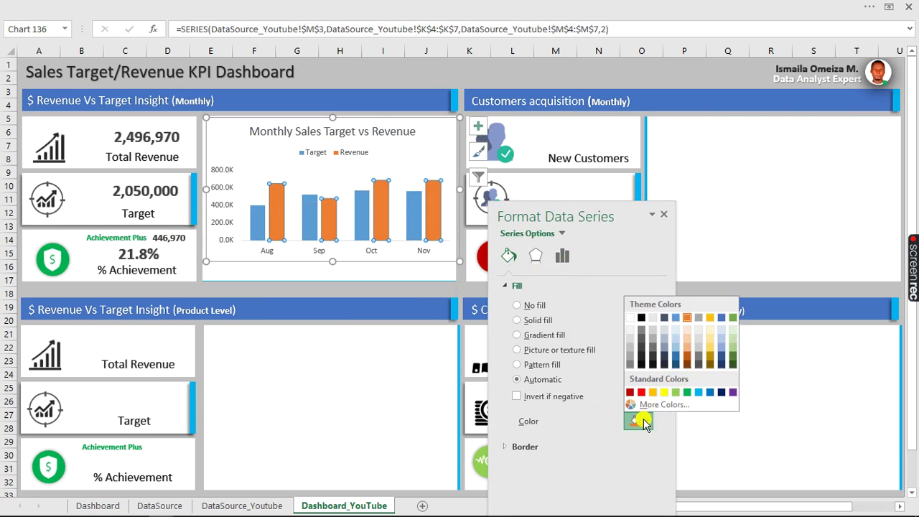
pyautogui.click(702, 392)
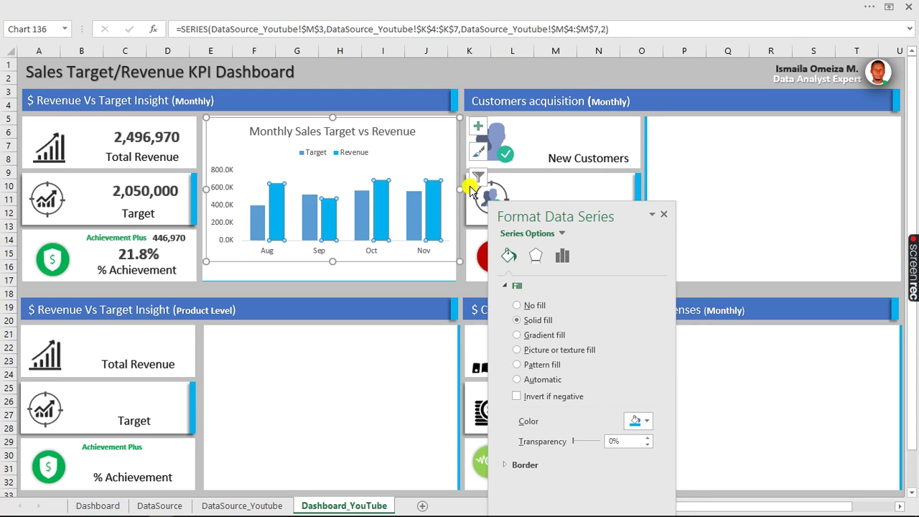
pyautogui.click(400, 76)
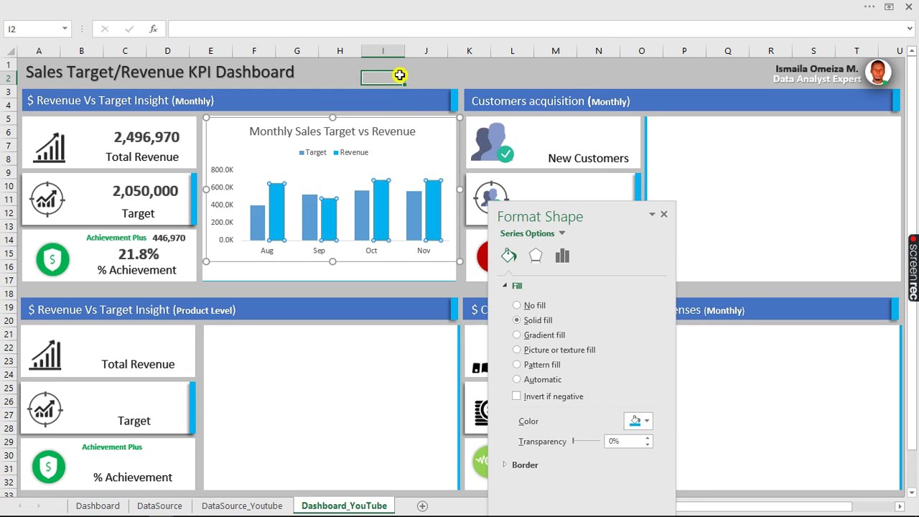
# Extend the chart's height down to the lower edge of its white panel and close the formatting options.
pyautogui.click(356, 236)
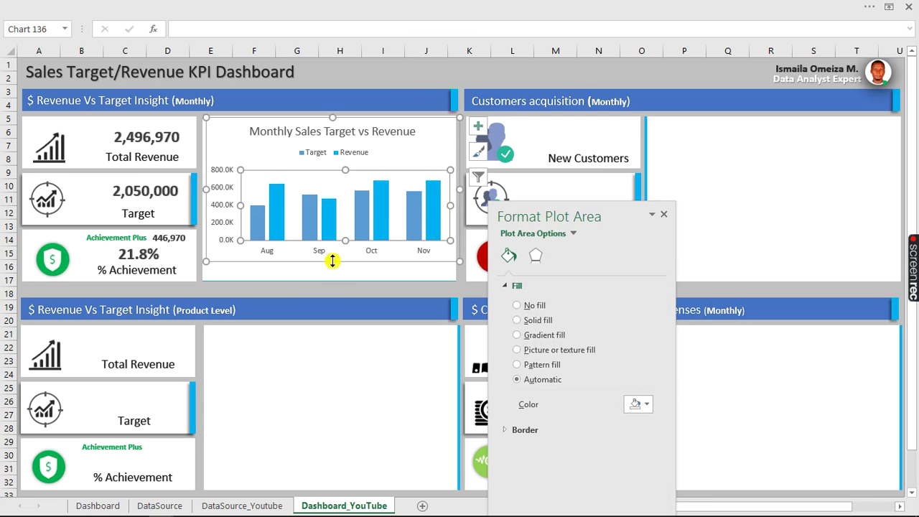
pyautogui.moveTo(332, 276); pyautogui.dragTo(334, 279)
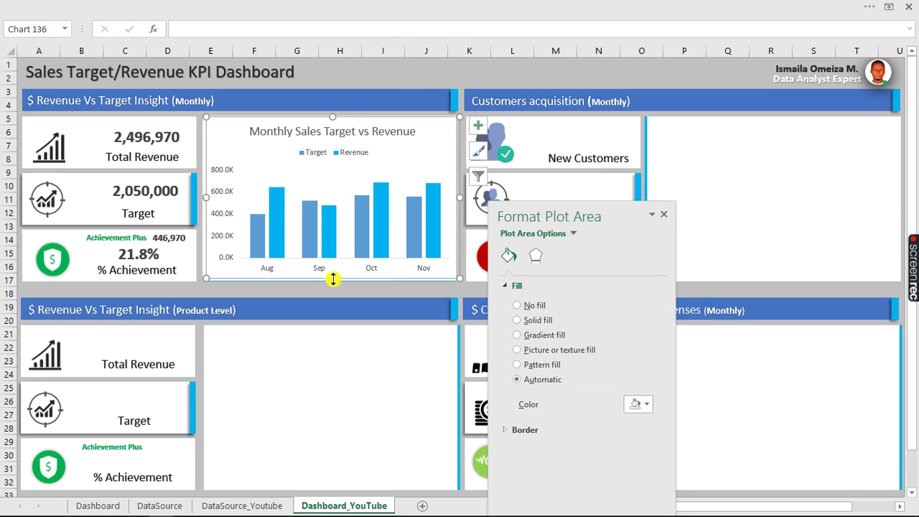
pyautogui.click(369, 76)
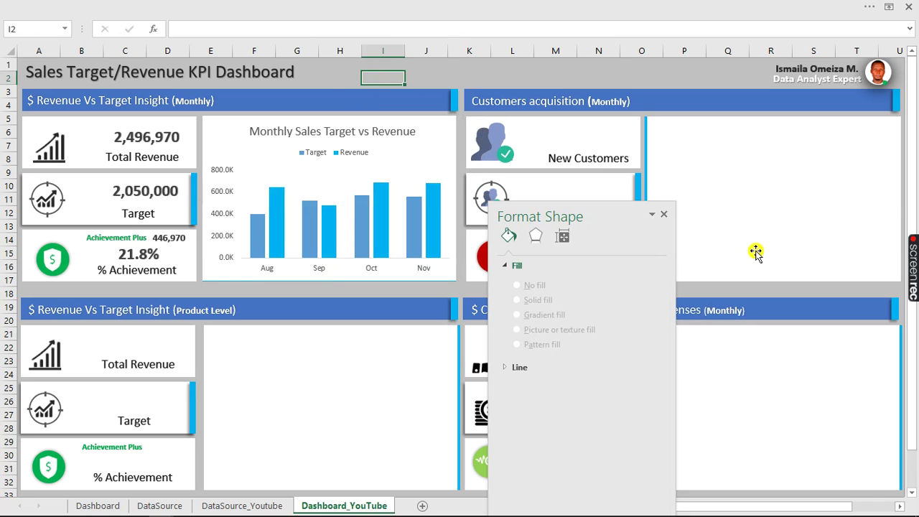
pyautogui.click(661, 216)
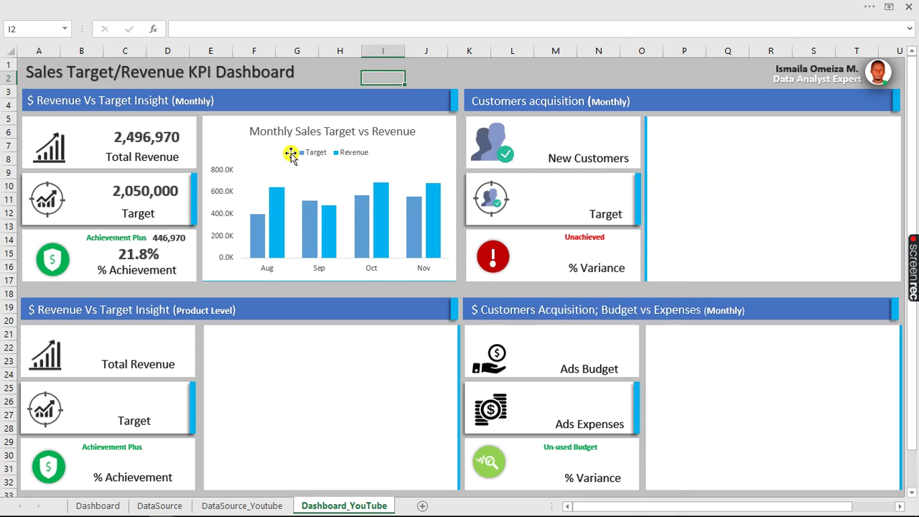
# Pull apart the stacked white and blue background rectangles of the Customers acquisition panel and undo the moves.
pyautogui.click(733, 160)
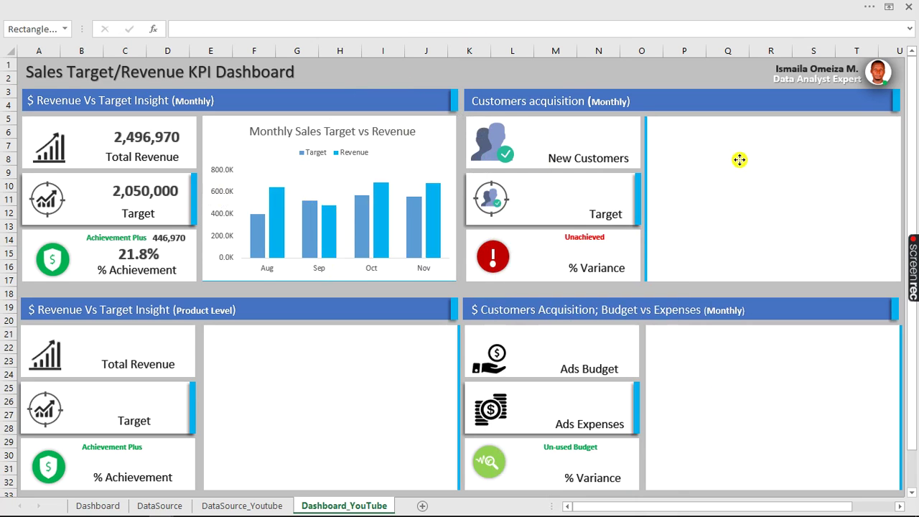
pyautogui.moveTo(744, 151); pyautogui.dragTo(485, 239)
pyautogui.moveTo(784, 193)
pyautogui.mouseDown()
pyautogui.moveTo(749, 141)
pyautogui.moveTo(770, 200)
pyautogui.mouseUp()
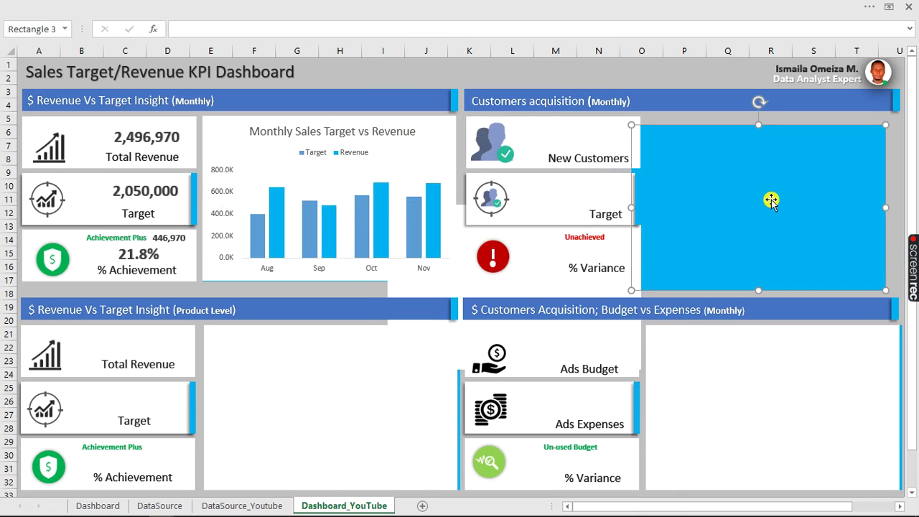
pyautogui.hotkey('ctrl', 'z')
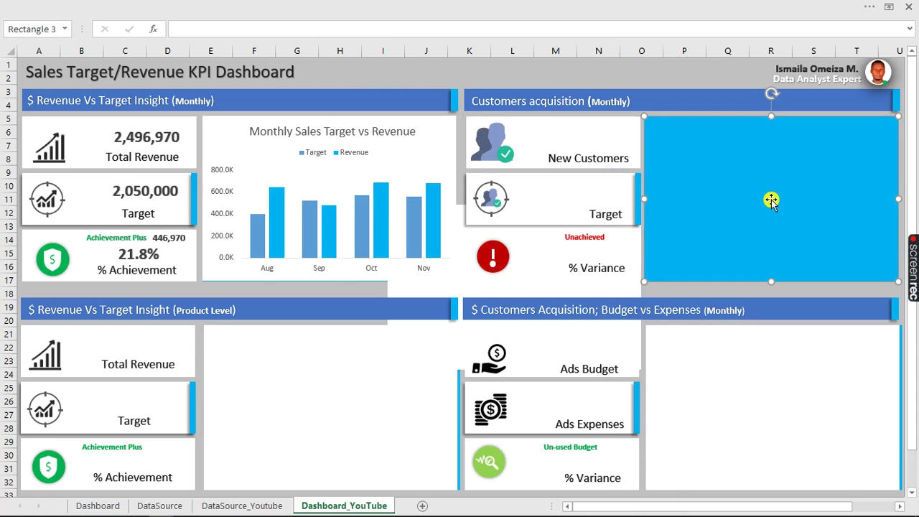
pyautogui.press('Delete')
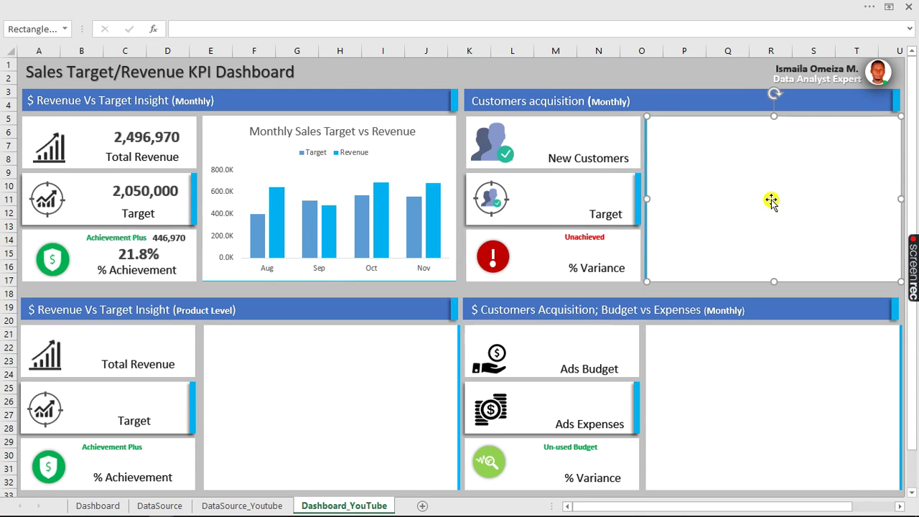
pyautogui.click(660, 67)
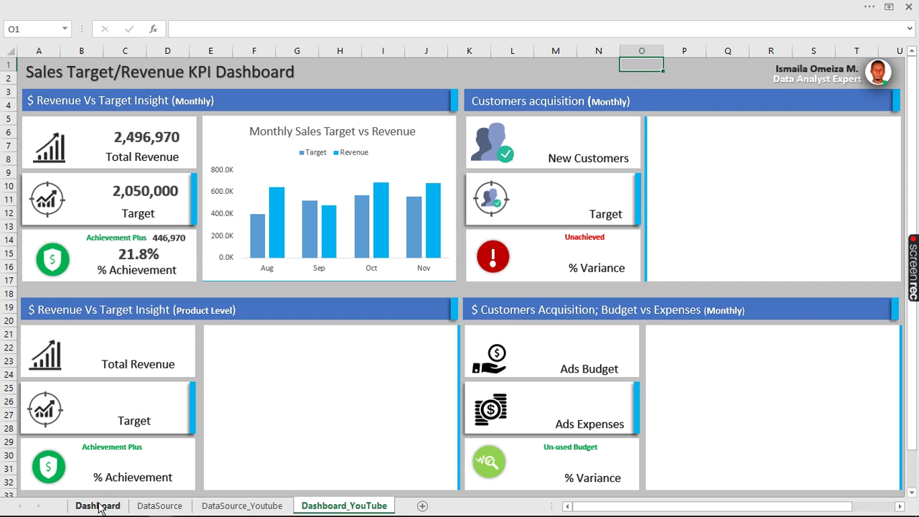
# Review the finished Dashboard sheet and the DataSource tables for reference, and return to Dashboard_YouTube.
pyautogui.click(98, 506)
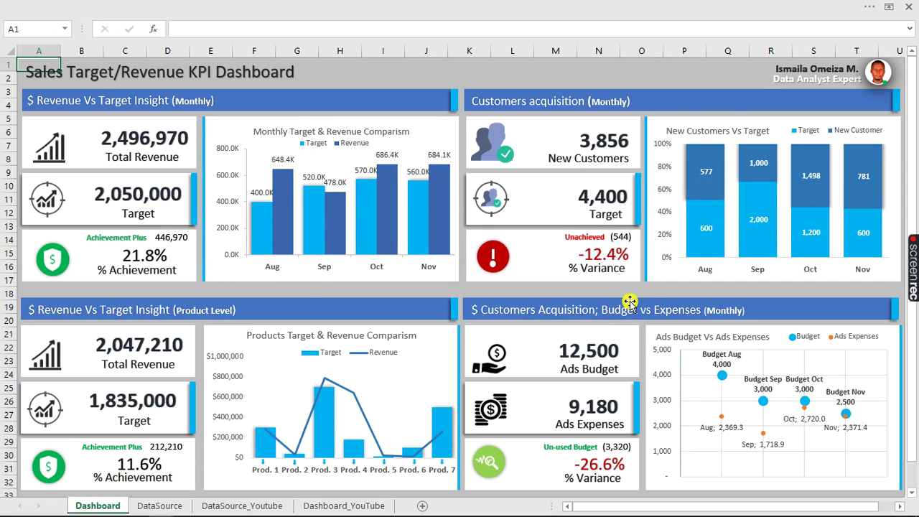
pyautogui.click(167, 505)
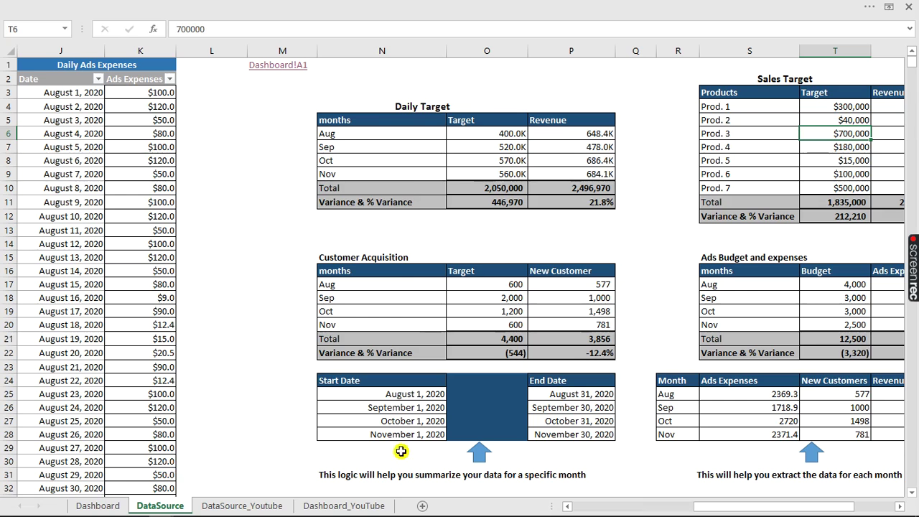
pyautogui.click(319, 506)
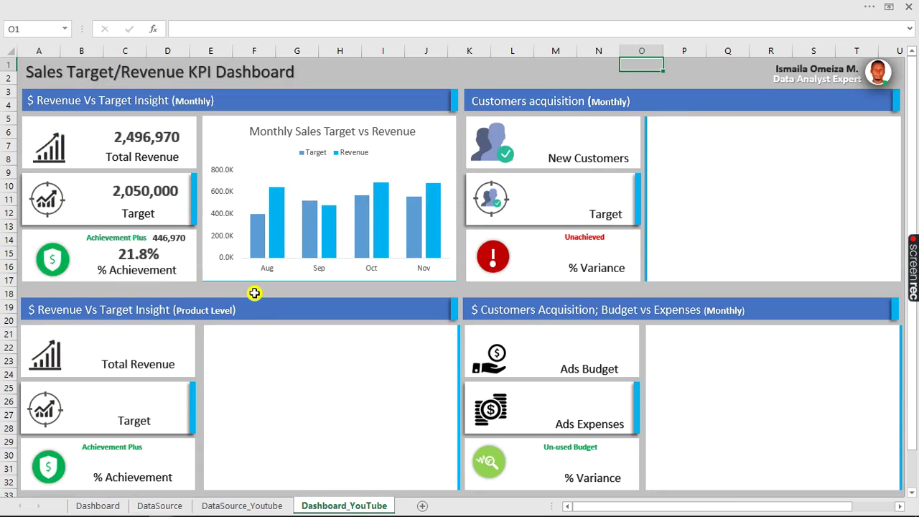
# Draw a rectangle about 3.91" wide and 2.52" high over the Customers acquisition chart area and fill it white.
pyautogui.click(184, 3)
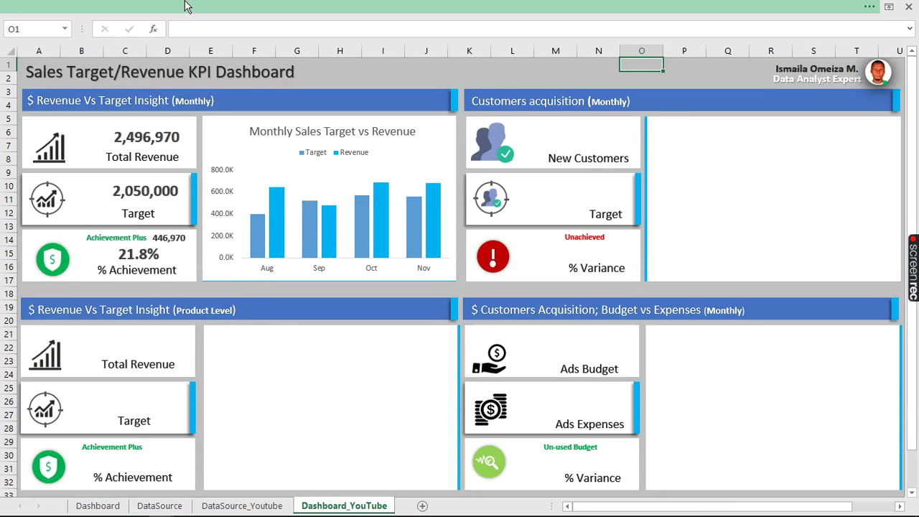
pyautogui.click(108, 30)
pyautogui.click(206, 50)
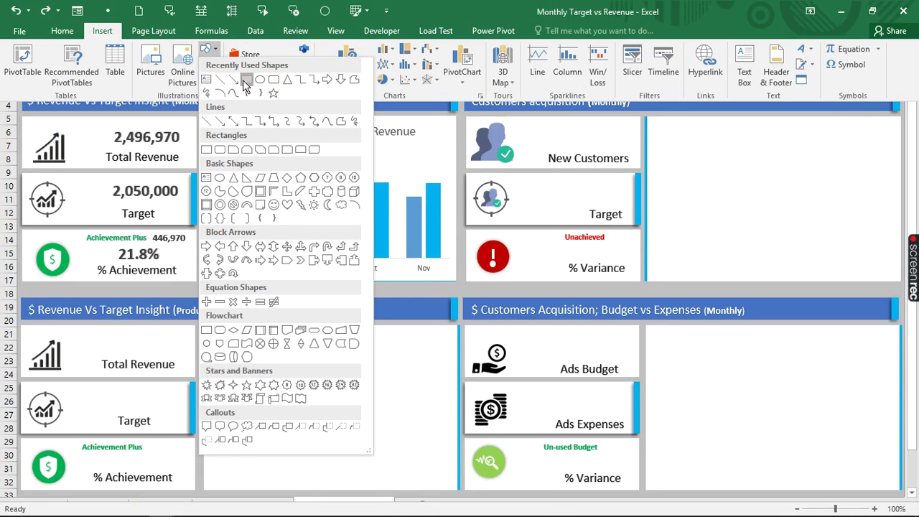
pyautogui.click(247, 81)
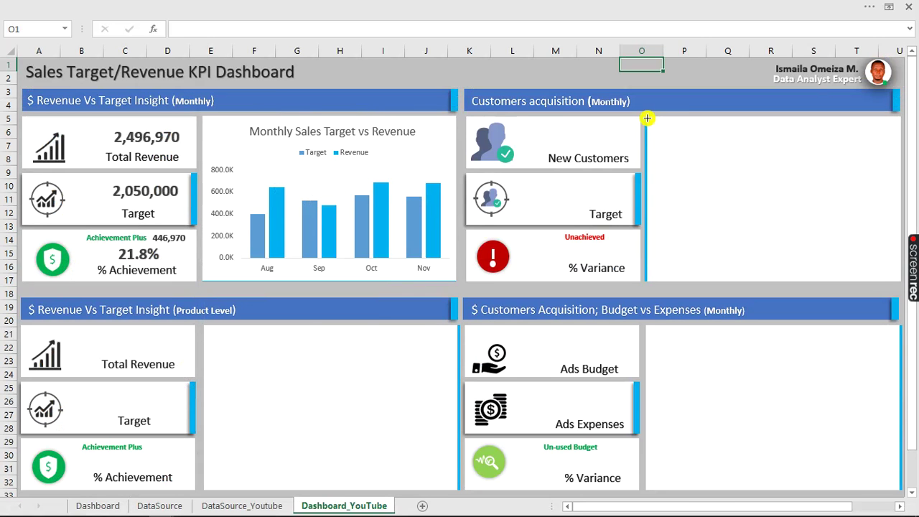
pyautogui.moveTo(648, 118); pyautogui.dragTo(727, 280)
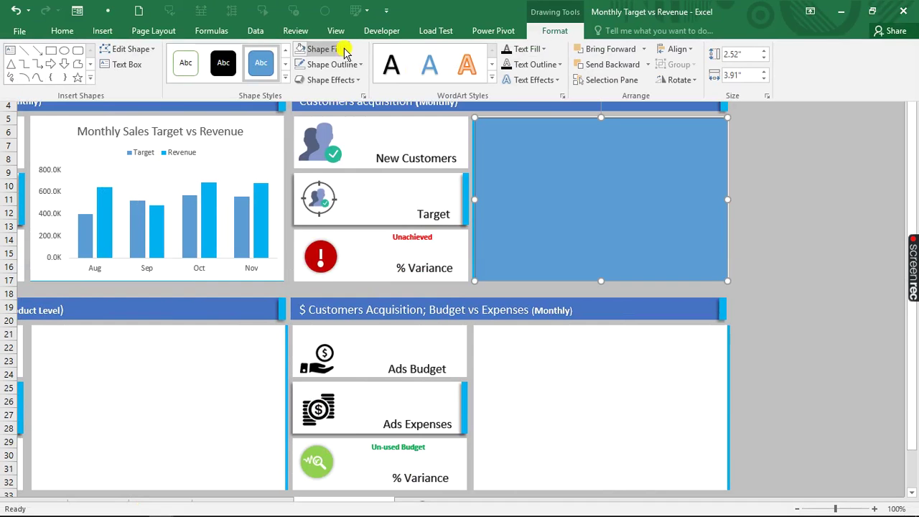
pyautogui.click(344, 49)
pyautogui.click(302, 95)
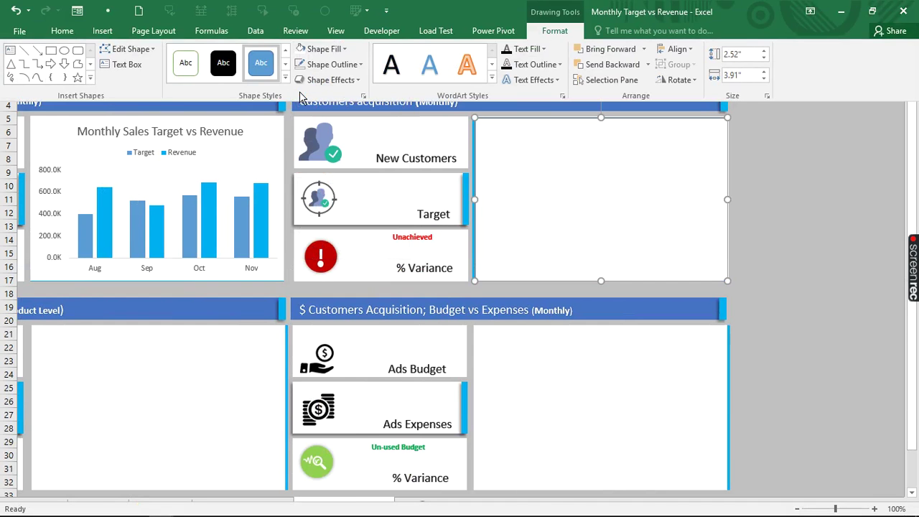
pyautogui.click(780, 146)
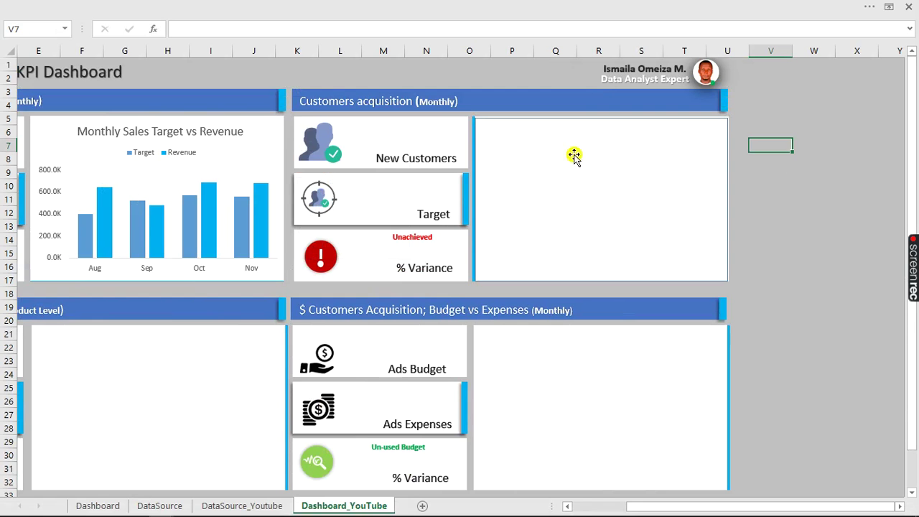
# Move the white rectangle down from the Customers acquisition panel and remove its outline.
pyautogui.click(550, 152)
pyautogui.moveTo(550, 152); pyautogui.dragTo(560, 254)
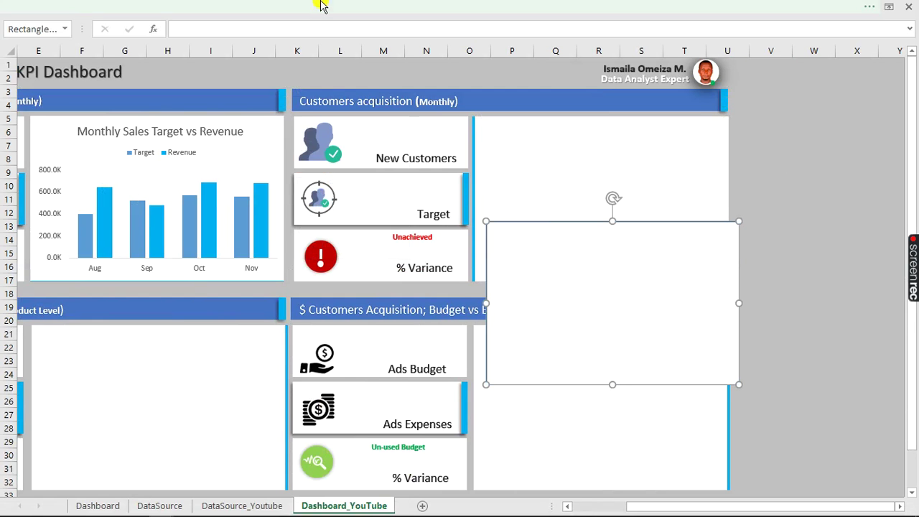
pyautogui.click(361, 7)
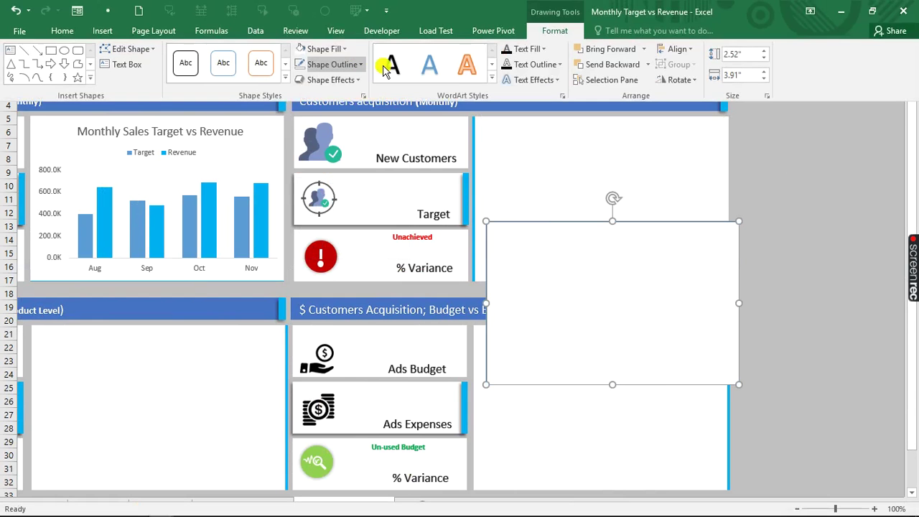
pyautogui.click(346, 67)
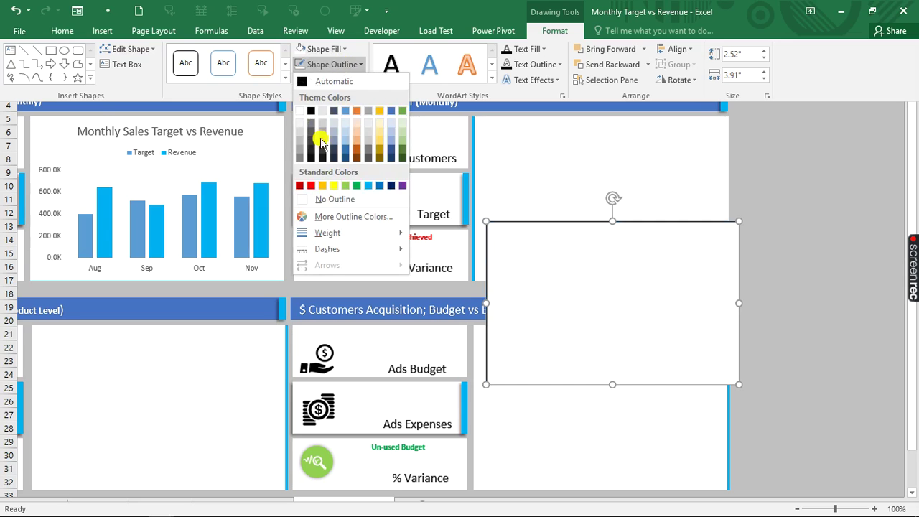
pyautogui.click(307, 200)
# Drag the outline-free white rectangle back up toward the Customers acquisition panel and delete it.
pyautogui.click(637, 254)
pyautogui.moveTo(610, 216); pyautogui.dragTo(633, 236)
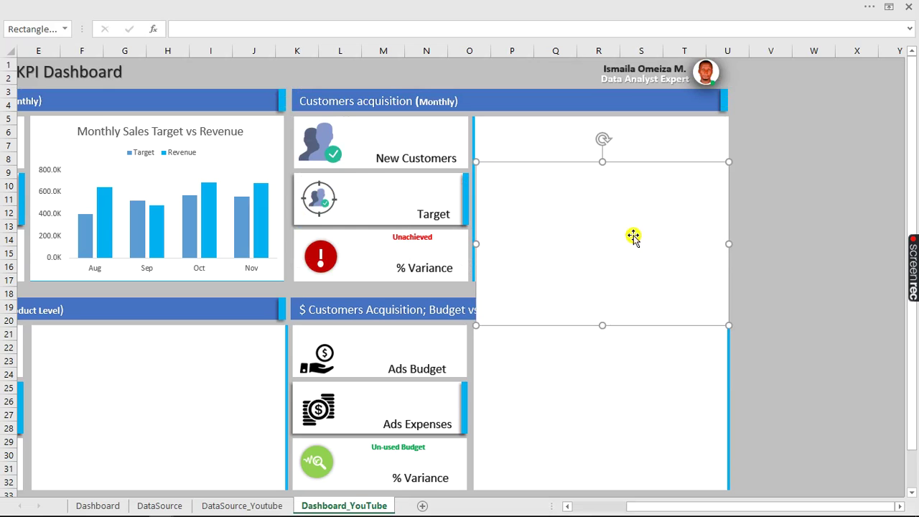
pyautogui.press('Delete')
pyautogui.click(798, 94)
pyautogui.click(799, 187)
pyautogui.click(789, 148)
pyautogui.click(369, 507)
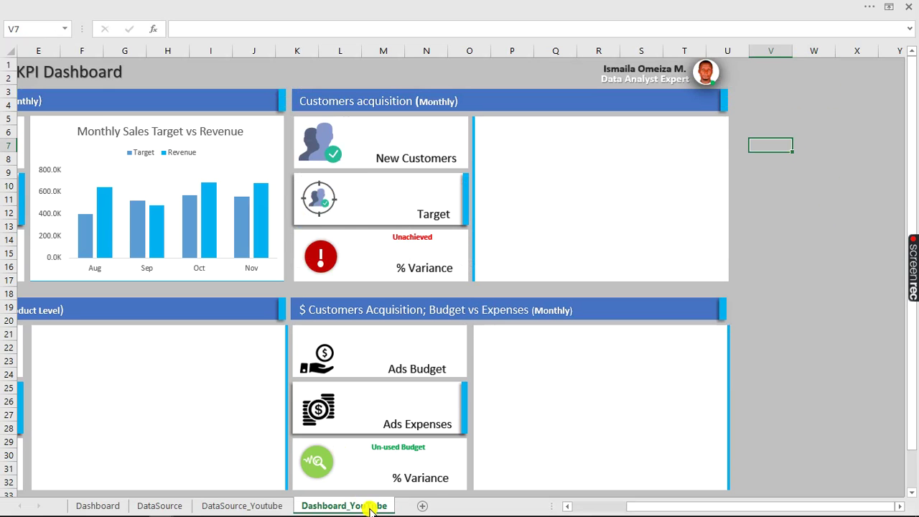
# Add a new worksheet and hide its gridlines.
pyautogui.click(423, 506)
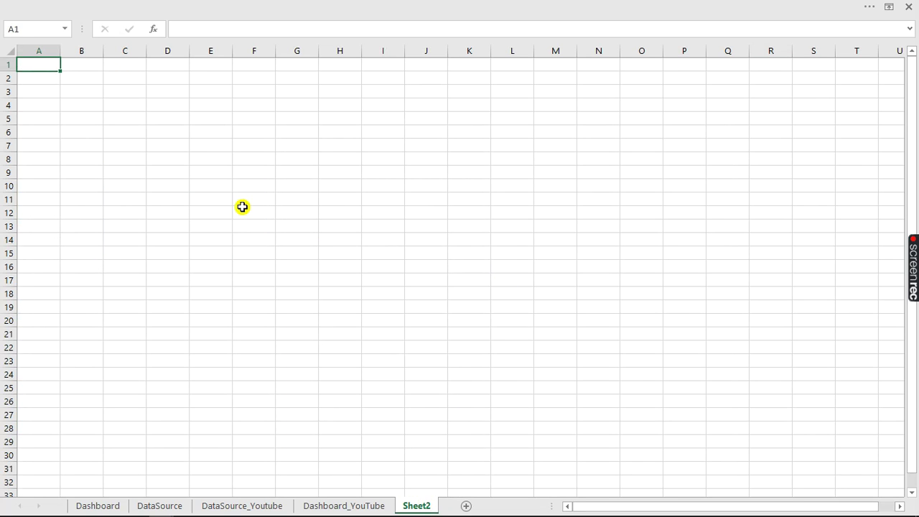
pyautogui.click(9, 48)
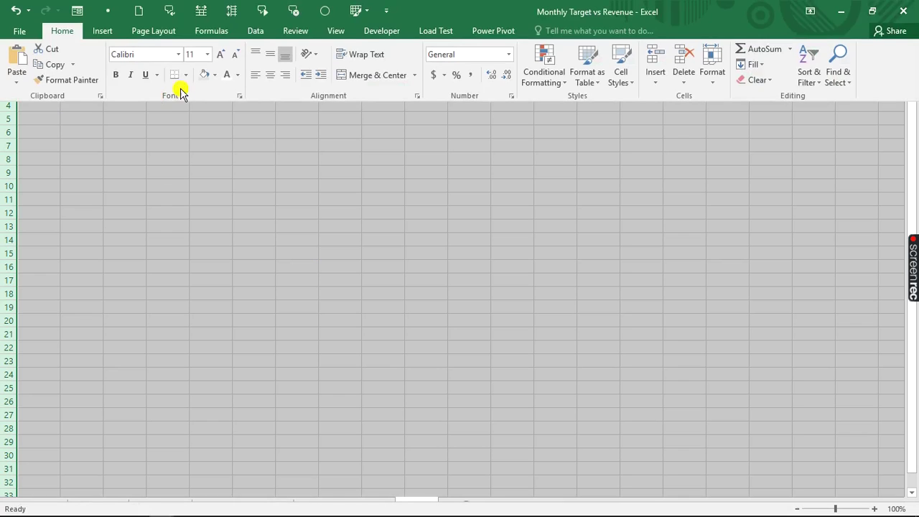
pyautogui.click(335, 32)
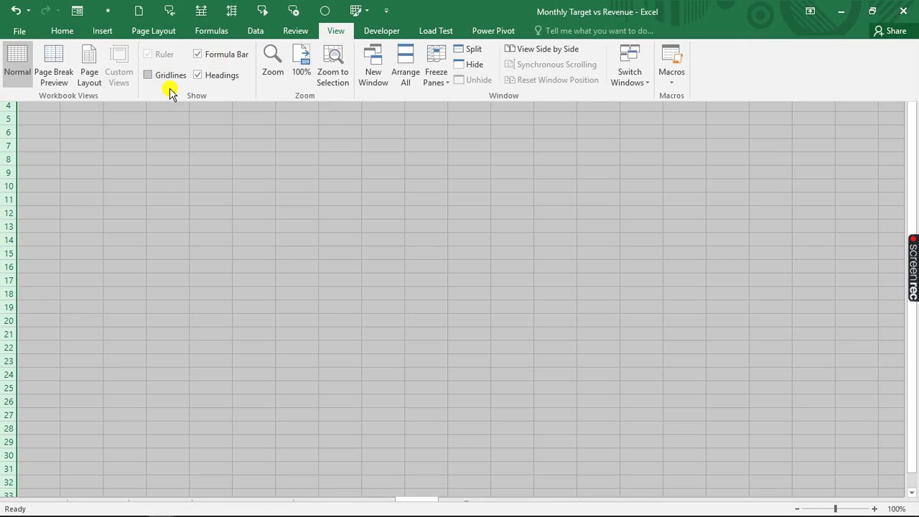
pyautogui.click(63, 30)
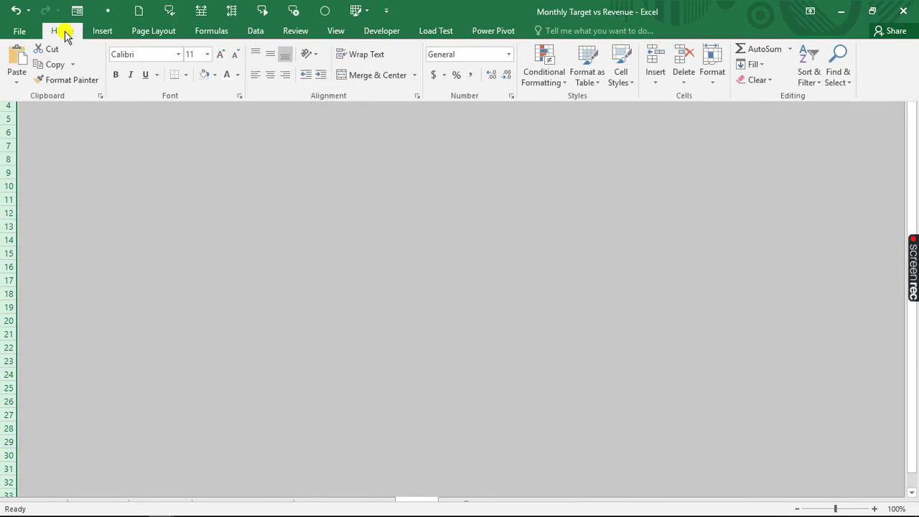
# Fill all cells of the new worksheet with a light grey theme colour.
pyautogui.click(193, 141)
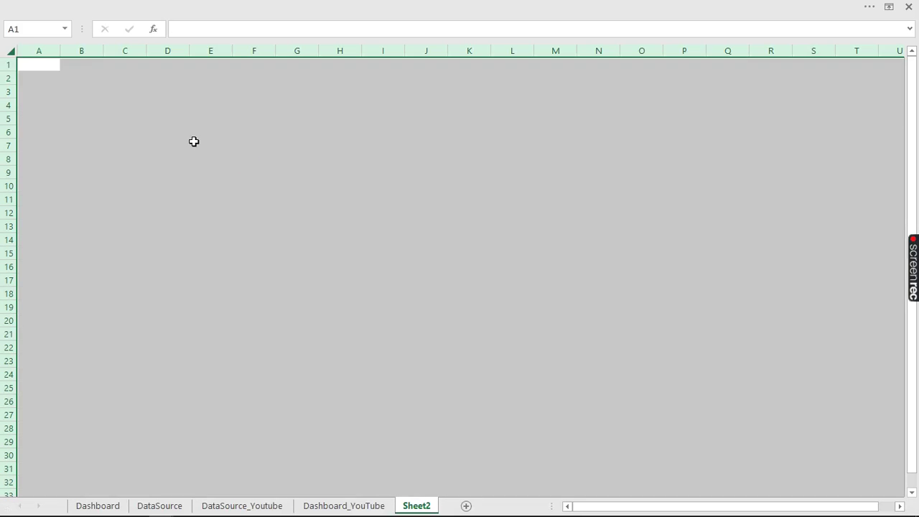
pyautogui.click(6, 52)
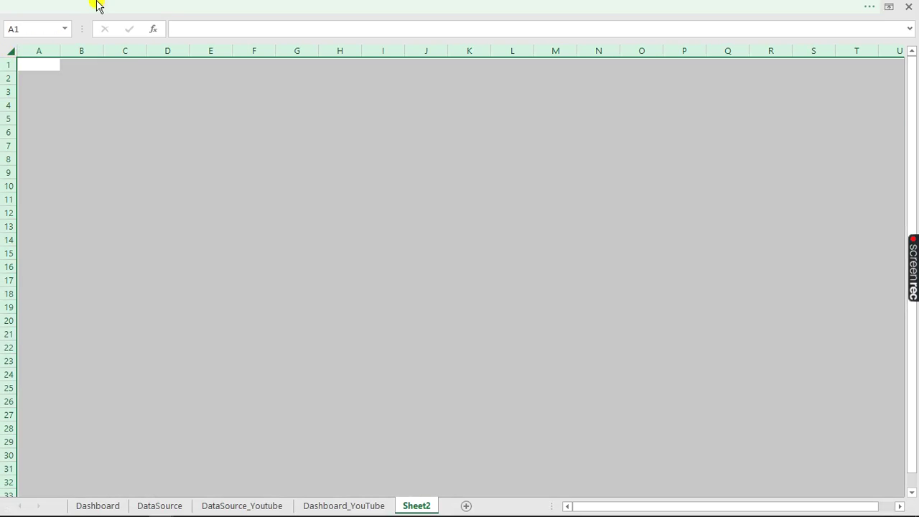
pyautogui.click(94, 5)
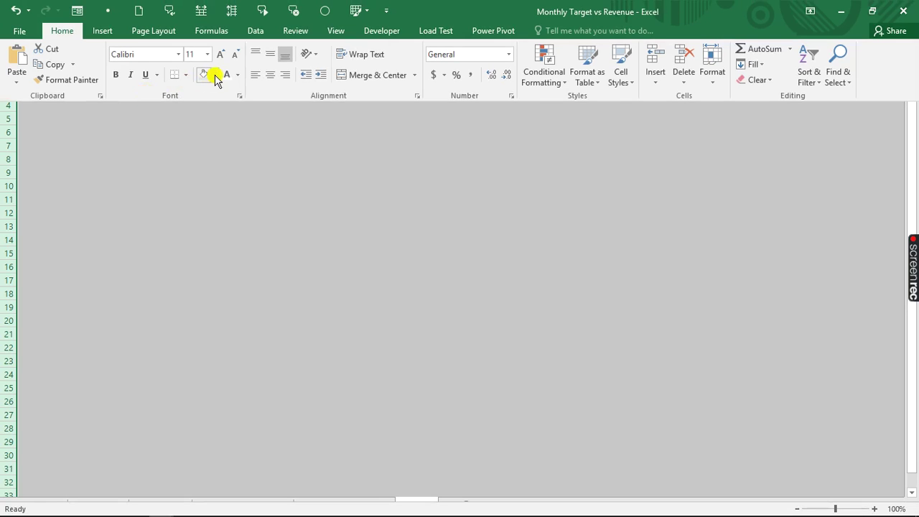
pyautogui.click(214, 72)
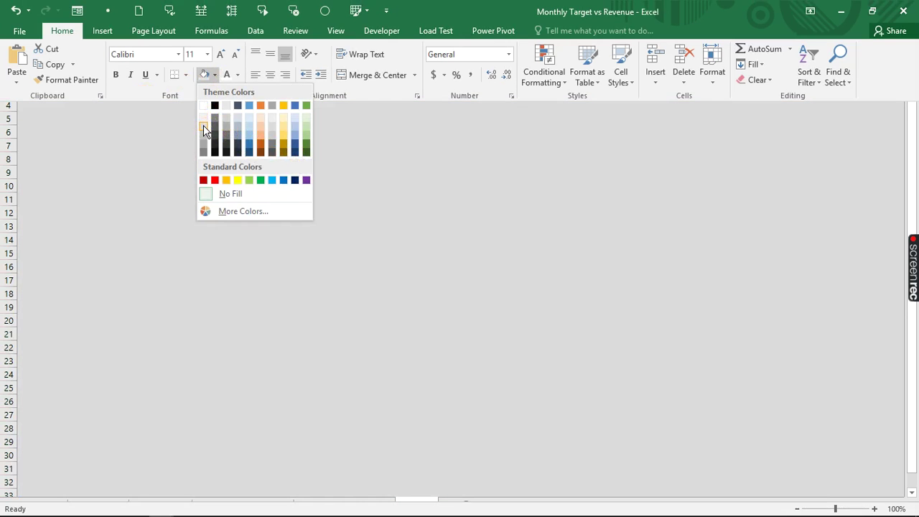
pyautogui.click(203, 125)
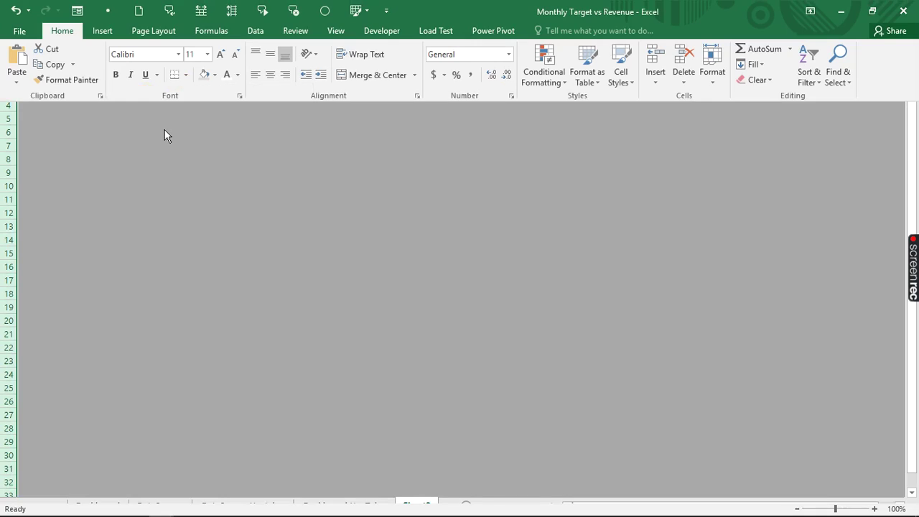
pyautogui.hotkey('ctrl', 'shift', 'F1')
pyautogui.click(154, 117)
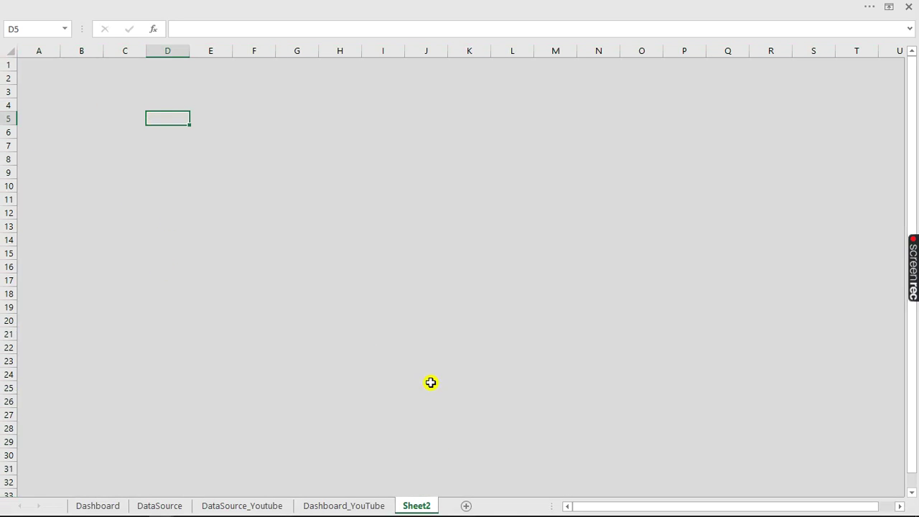
# Delete the new grey worksheet from the workbook.
pyautogui.rightClick(424, 508)
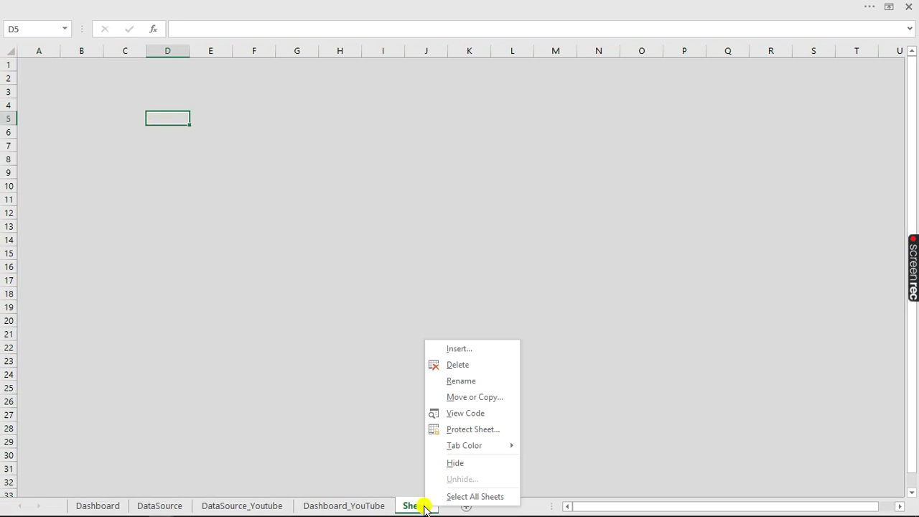
pyautogui.click(455, 368)
pyautogui.click(433, 314)
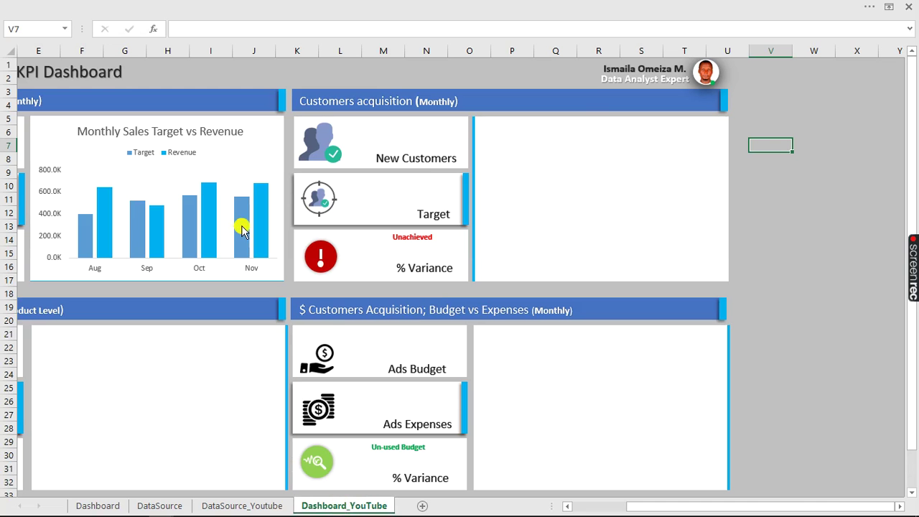
# Copy the VLOOKUP formula text from the Aug Revenue cell M4 of the Daily Target table on DataSource_Youtube.
pyautogui.moveTo(788, 511); pyautogui.dragTo(734, 511)
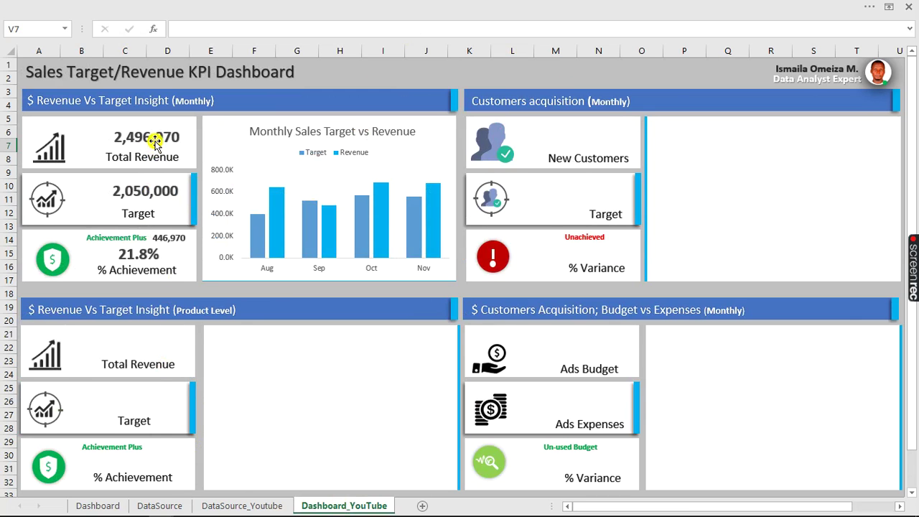
pyautogui.click(261, 507)
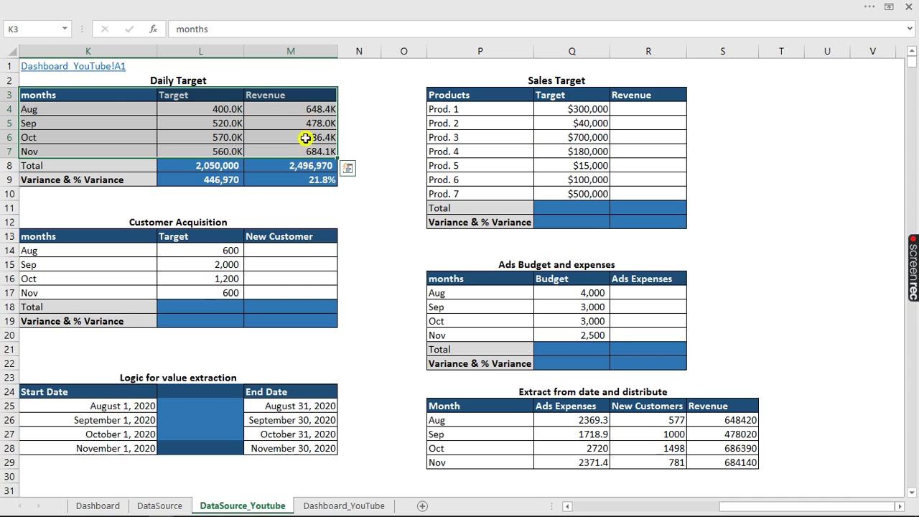
pyautogui.click(303, 109)
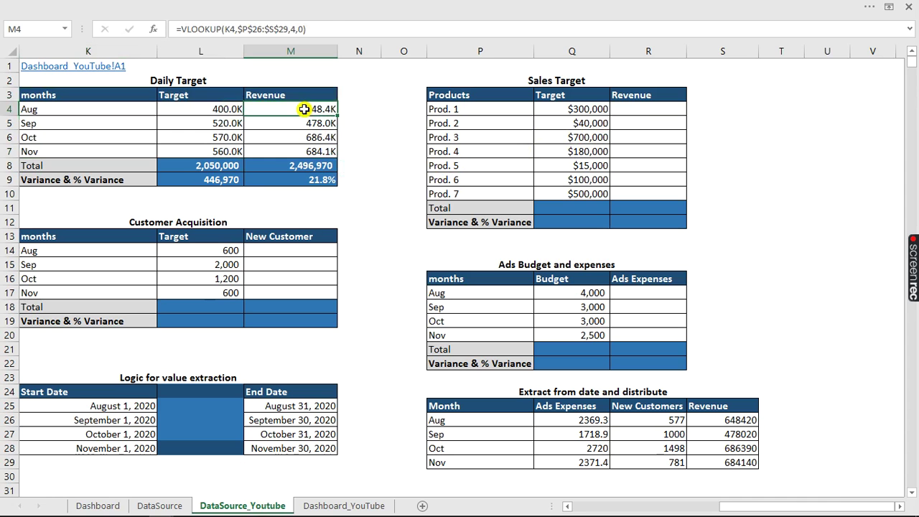
pyautogui.click(327, 23)
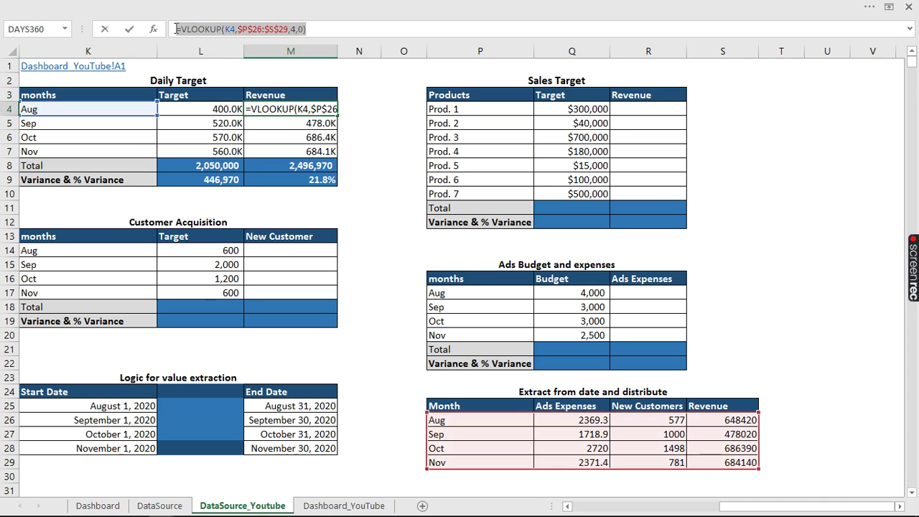
pyautogui.hotkey('ctrl', 'c')
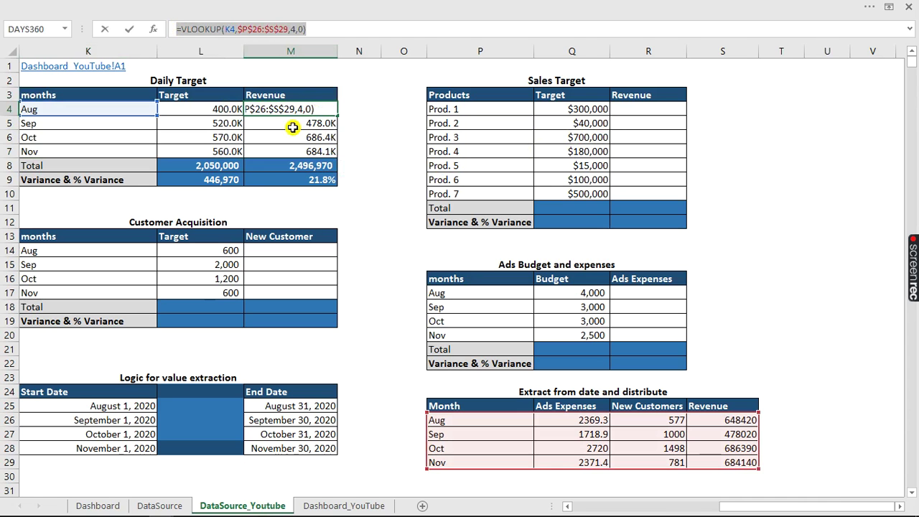
pyautogui.press('Escape')
# Paste the VLOOKUP formula into the Aug New Customer cell M14 and change its lookup value to K14.
pyautogui.click(300, 250)
pyautogui.click(300, 250)
pyautogui.hotkey('ctrl', 'v')
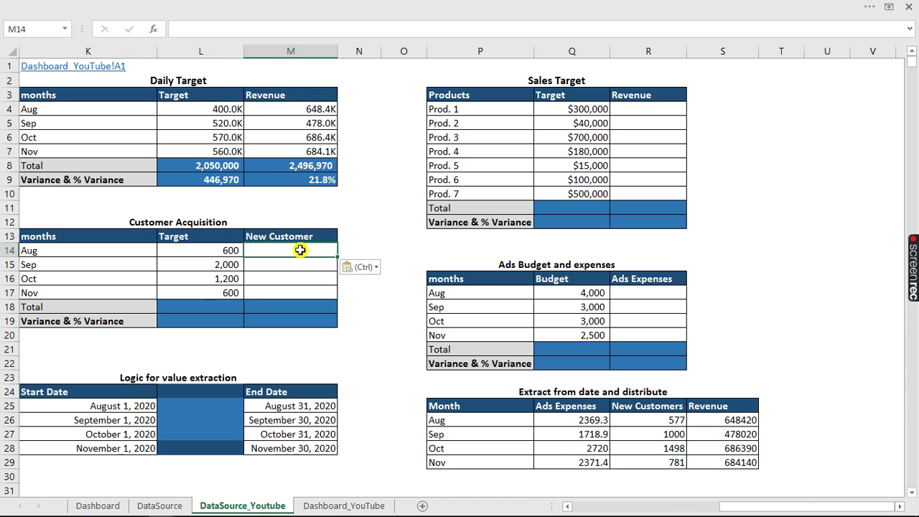
pyautogui.click(224, 25)
pyautogui.click(110, 249)
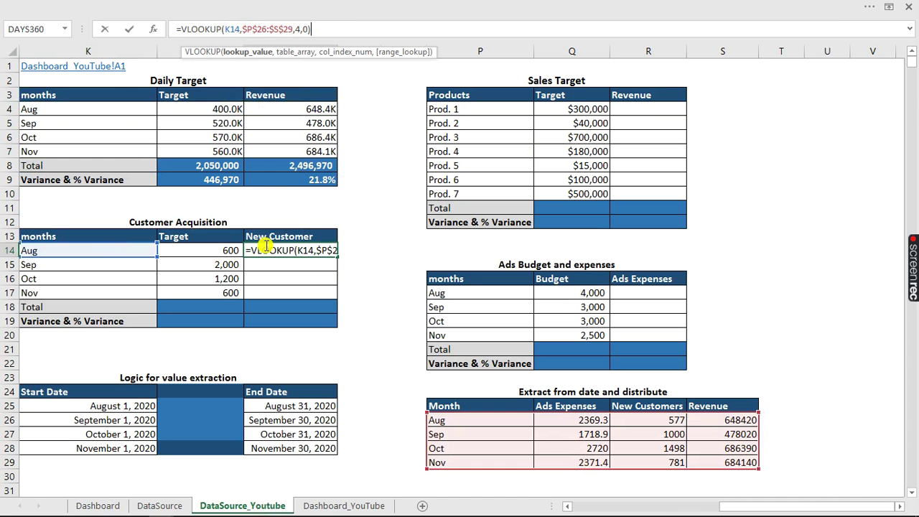
# Set the column index in the M14 formula to 3 and fill it down through Nov in the New Customer column.
pyautogui.click(299, 28)
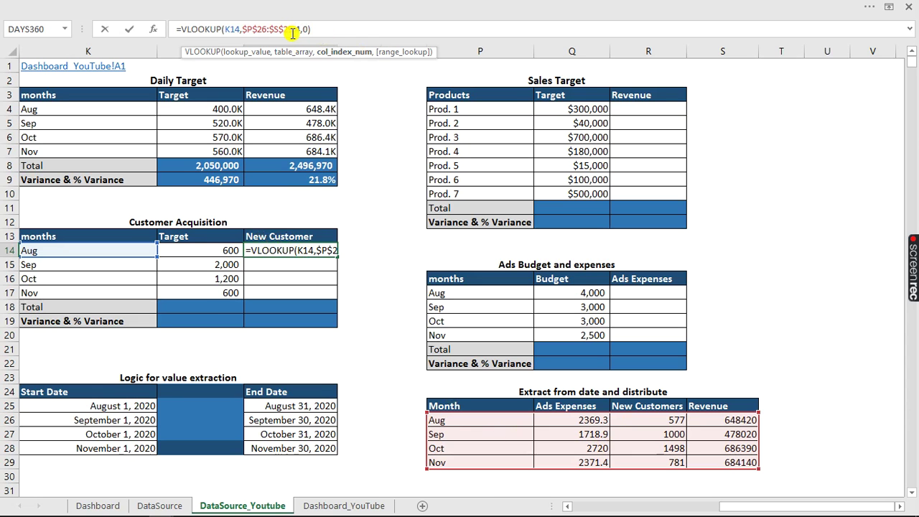
pyautogui.press('Delete')
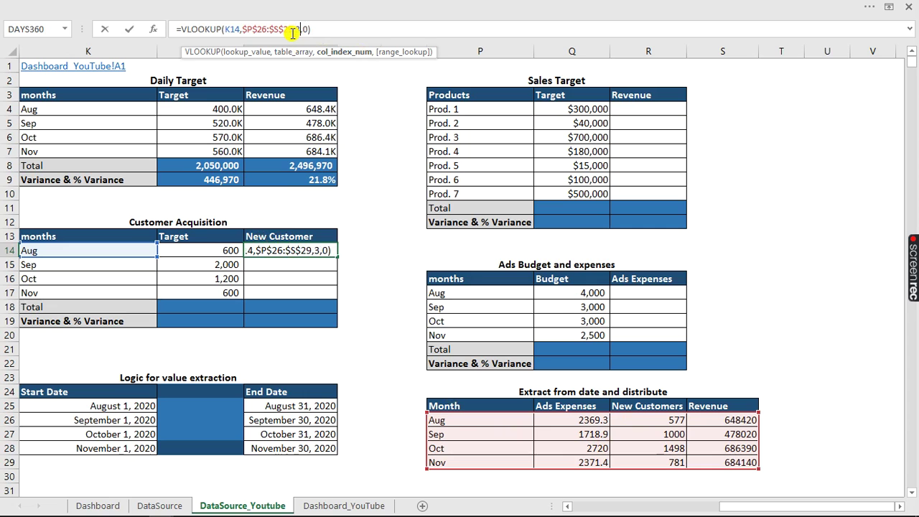
pyautogui.press('Return')
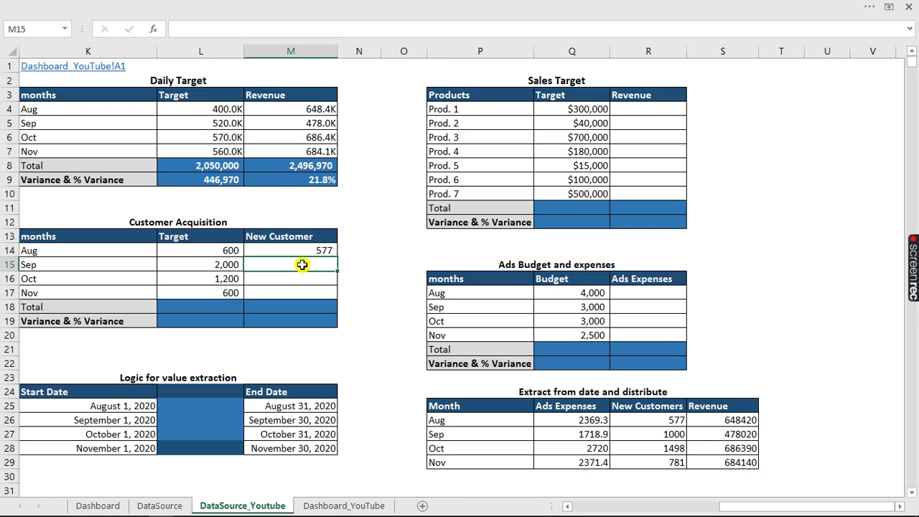
pyautogui.click(314, 250)
pyautogui.moveTo(336, 256); pyautogui.dragTo(324, 298)
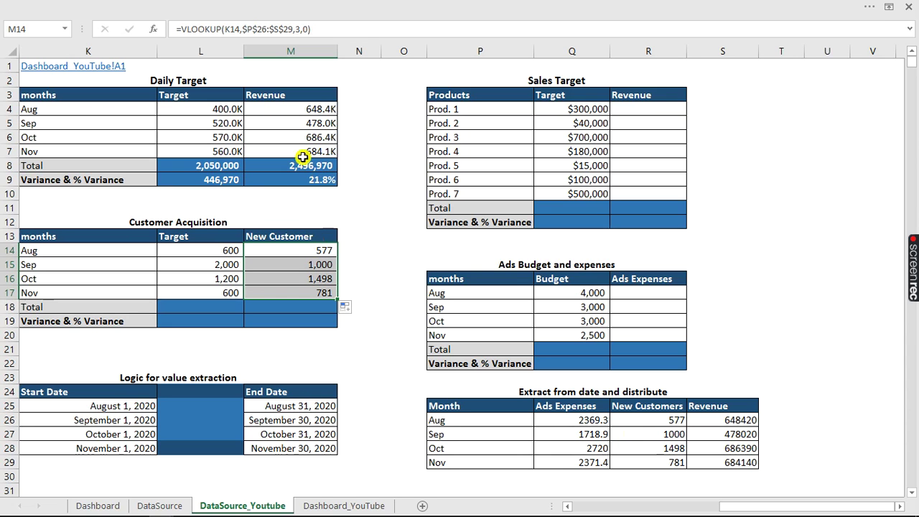
# Copy the New Customer formula text from M14 into the Aug Ads Expenses cell R17.
pyautogui.moveTo(325, 29); pyautogui.dragTo(142, 17)
pyautogui.hotkey('ctrl', 'c')
pyautogui.click(649, 294)
pyautogui.hotkey('ctrl', 'v')
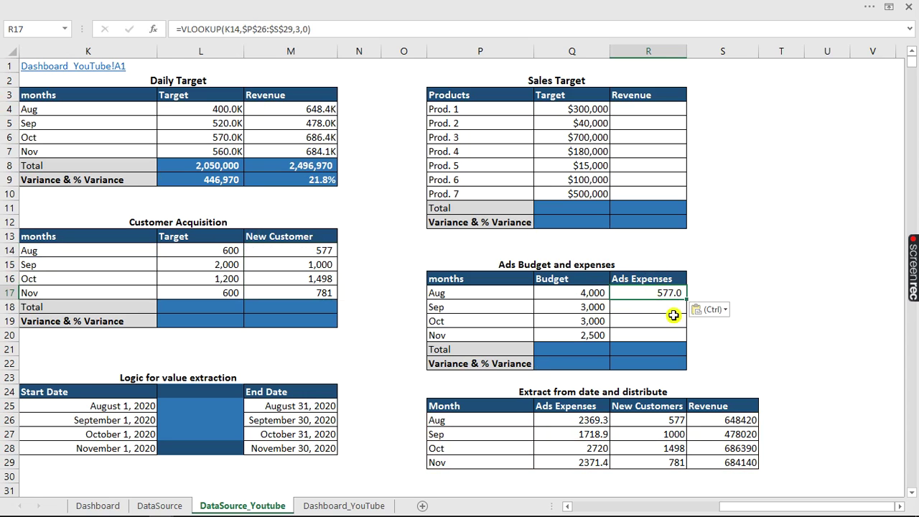
# Change the lookup value in the R17 Ads Expenses formula to P17 and open its column index for editing.
pyautogui.click(248, 27)
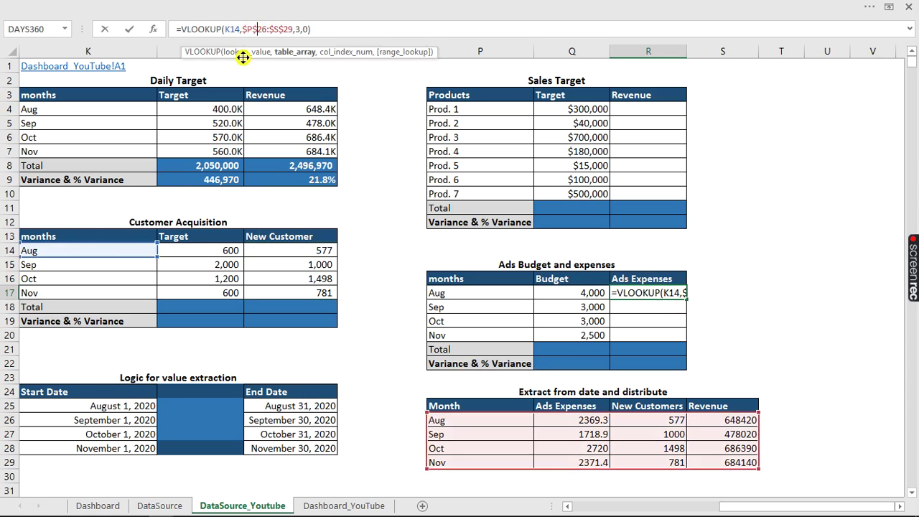
pyautogui.moveTo(141, 254); pyautogui.dragTo(507, 292)
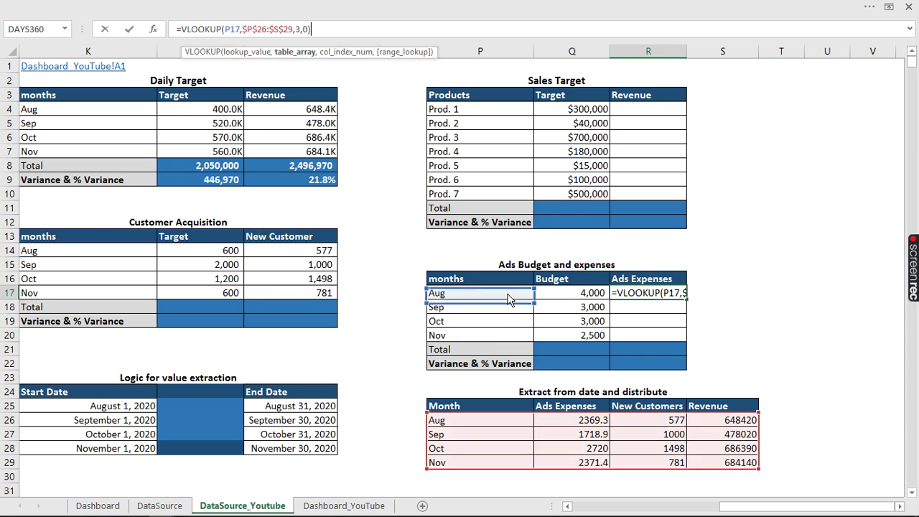
pyautogui.click(300, 29)
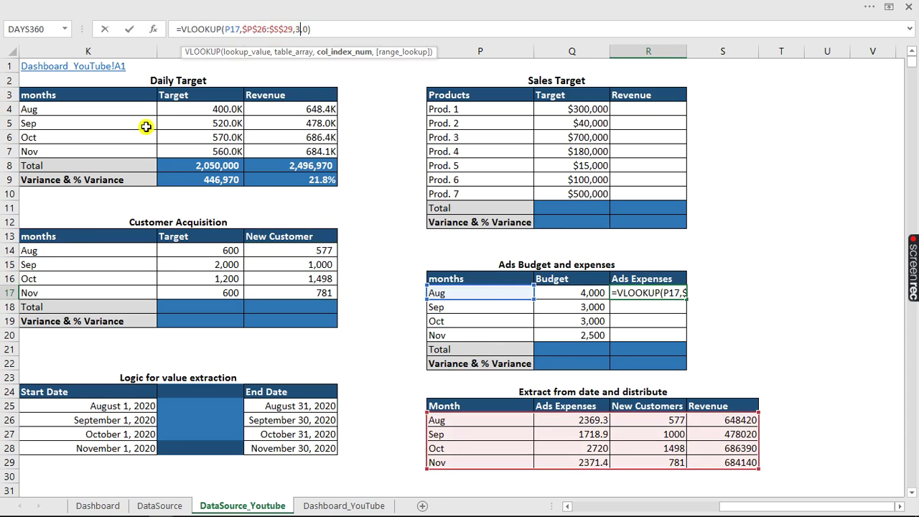
# Change the August Ads Expenses VLOOKUP column index in R17 to 2 and fill the formula through November in R20.
pyautogui.press('BackSpace')
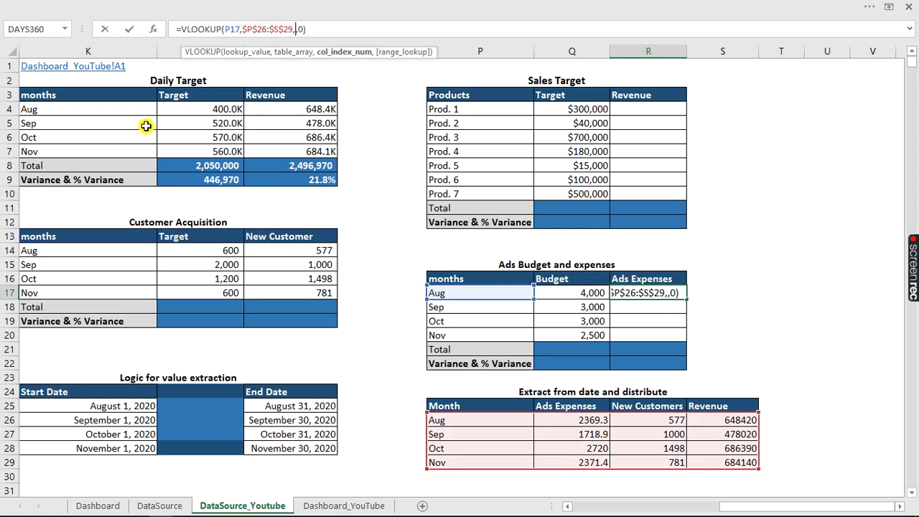
pyautogui.press('Return')
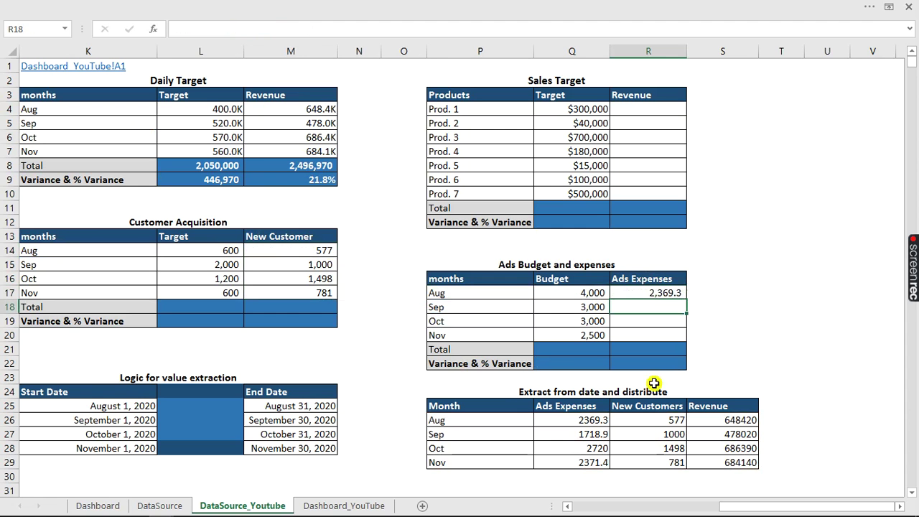
pyautogui.click(675, 292)
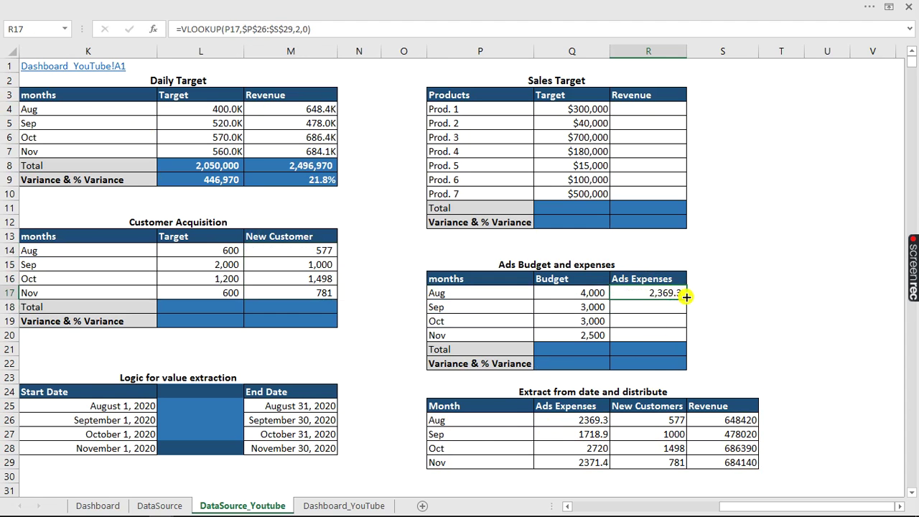
pyautogui.moveTo(688, 297); pyautogui.dragTo(678, 342)
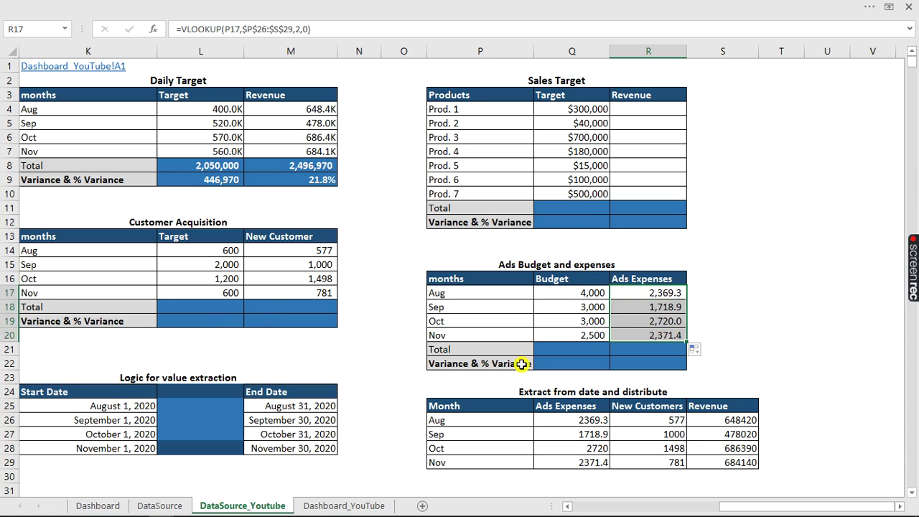
pyautogui.click(627, 110)
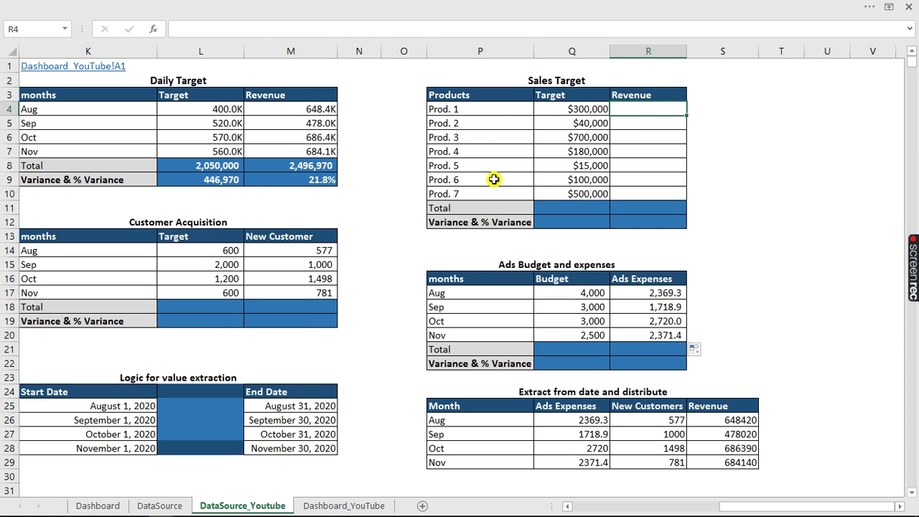
pyautogui.write('=')
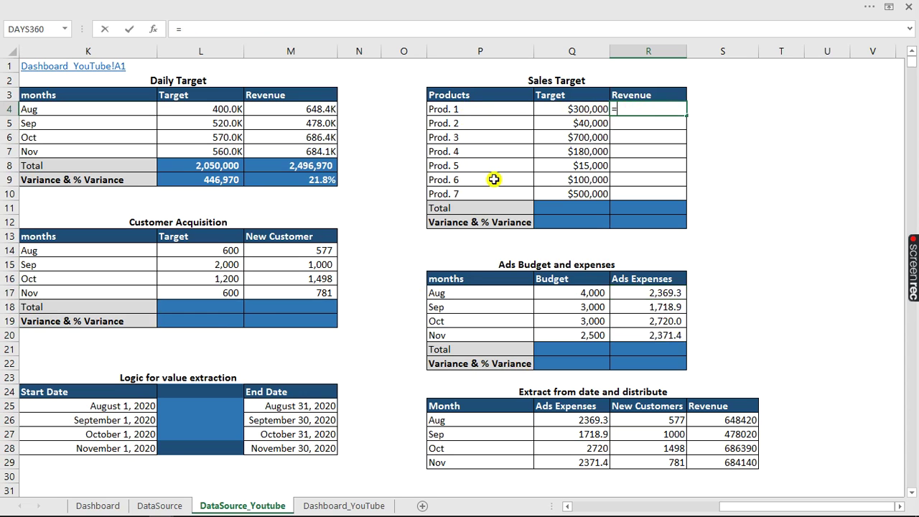
pyautogui.write('sum')
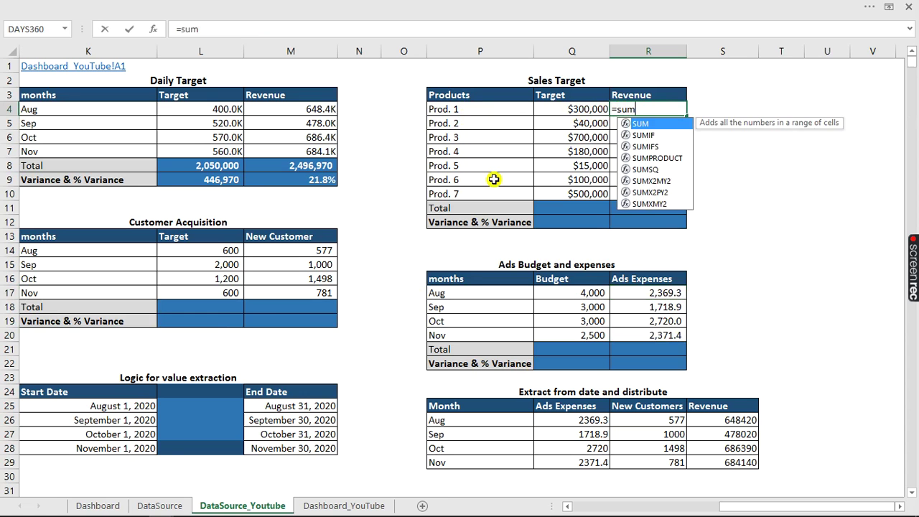
pyautogui.write('if')
pyautogui.press('Tab')
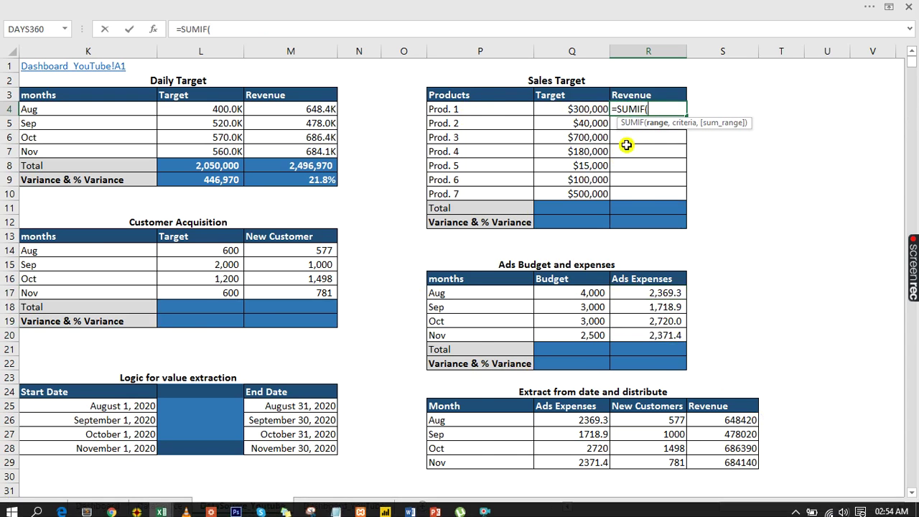
pyautogui.moveTo(780, 506); pyautogui.dragTo(634, 506)
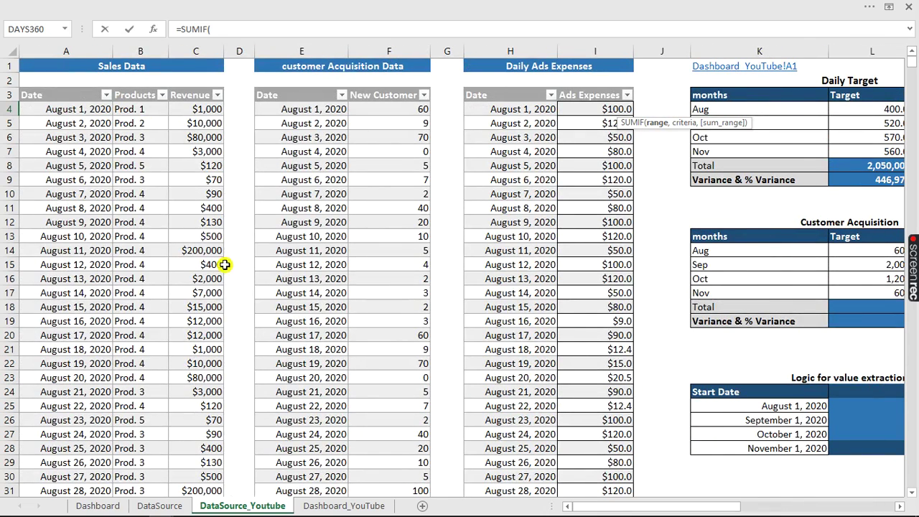
pyautogui.moveTo(677, 503); pyautogui.dragTo(854, 494)
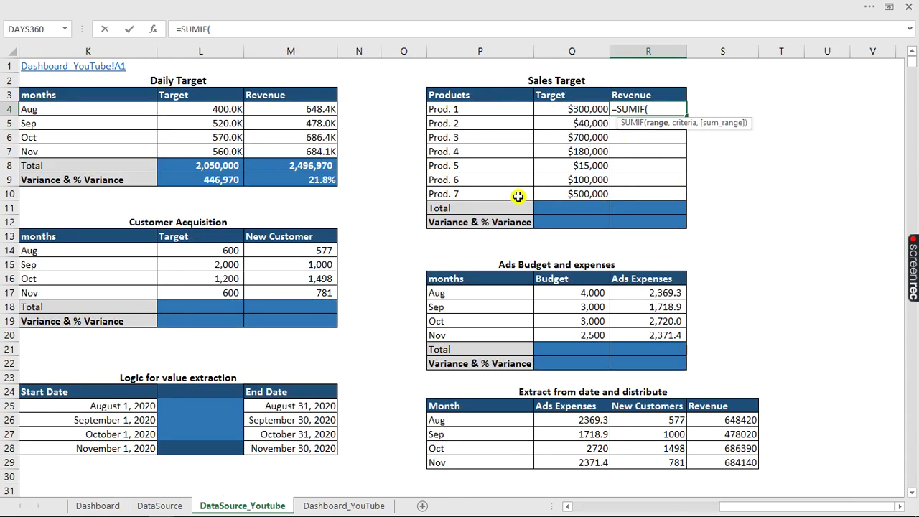
pyautogui.write('sal')
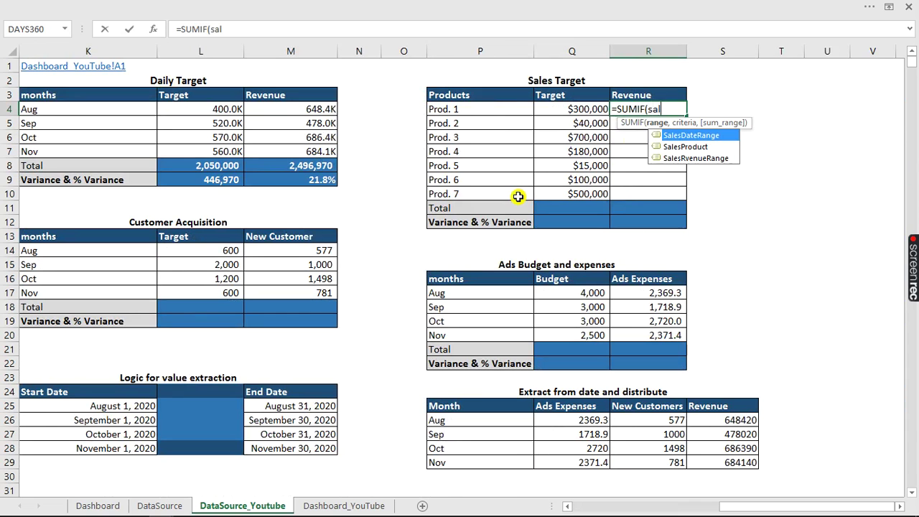
pyautogui.press('Down')
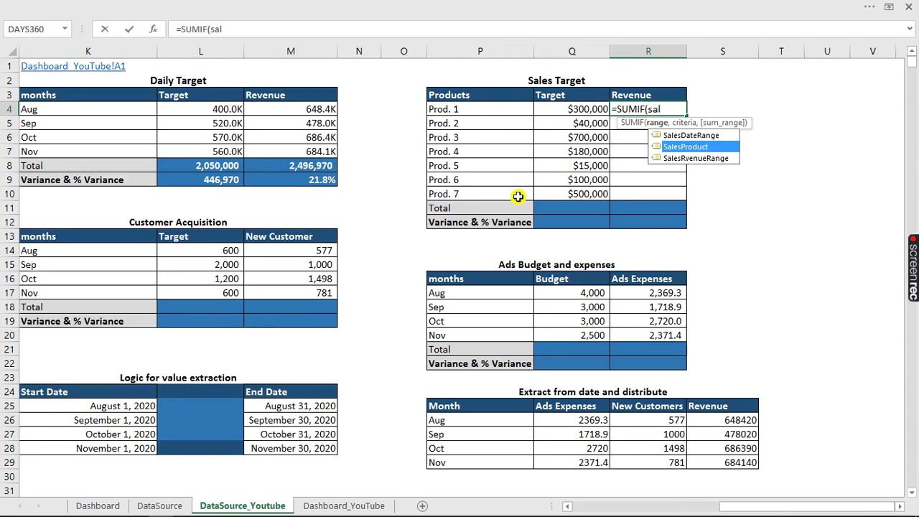
pyautogui.press('Escape')
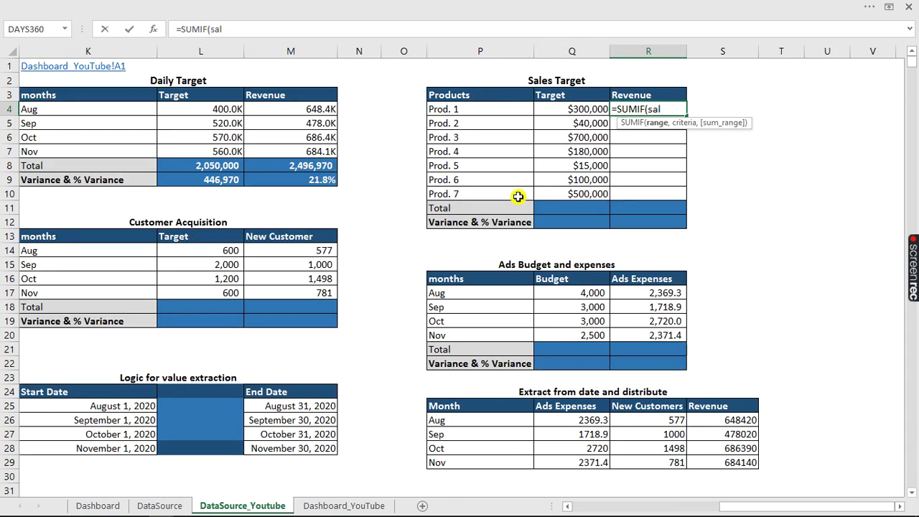
pyautogui.press('Escape')
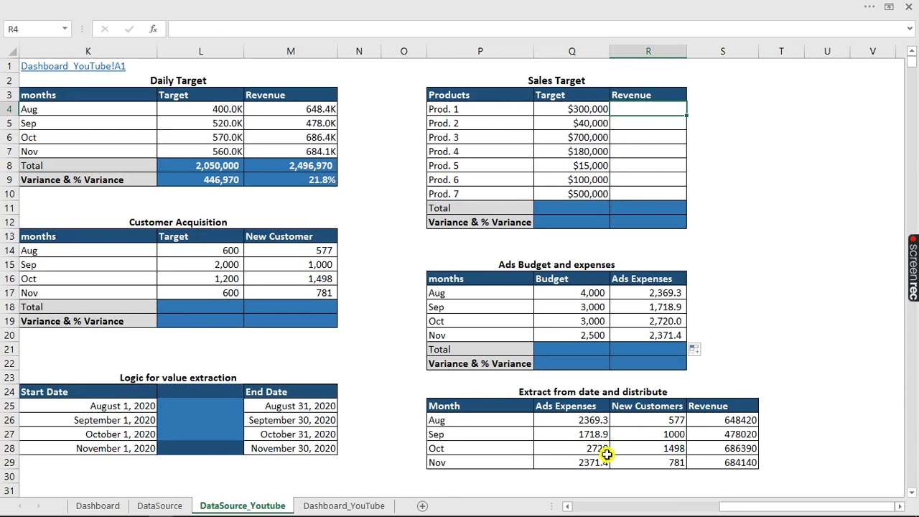
# Try to assign the range name "name" to the Products column cells of the Sales Data table.
pyautogui.moveTo(742, 511); pyautogui.dragTo(503, 511)
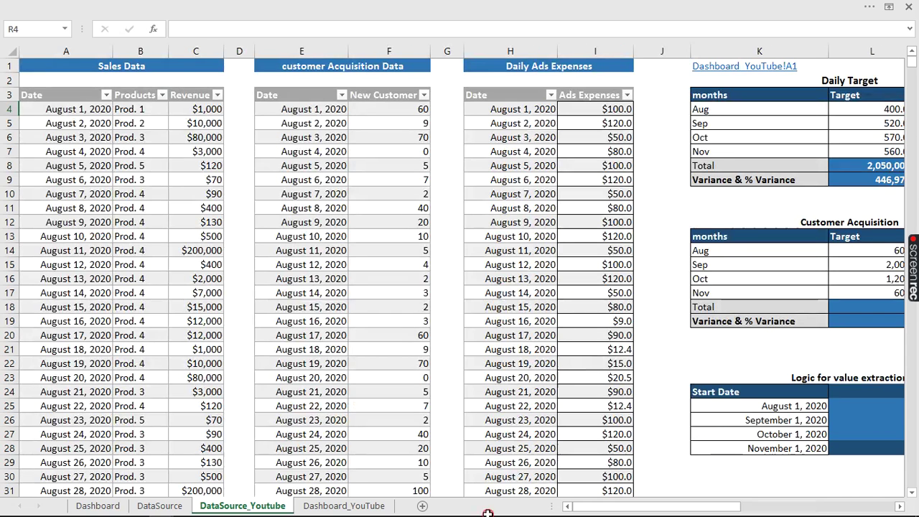
pyautogui.click(141, 86)
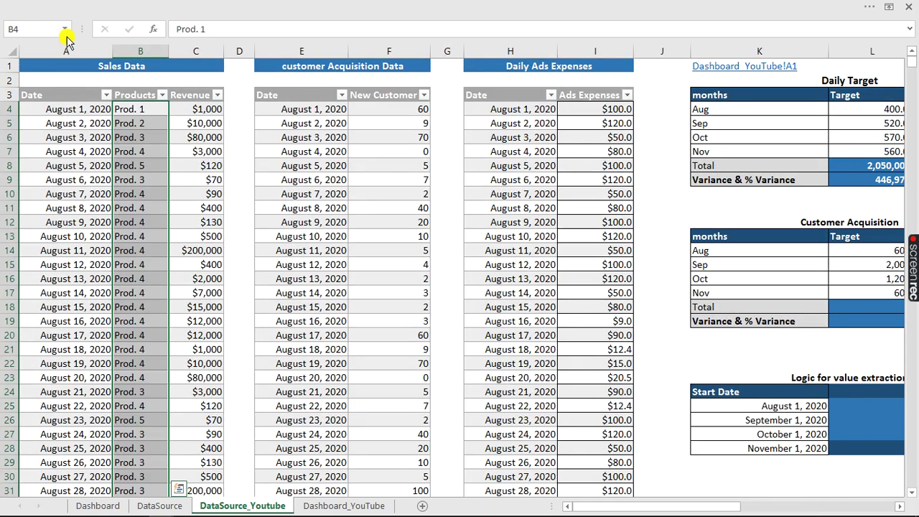
pyautogui.click(51, 26)
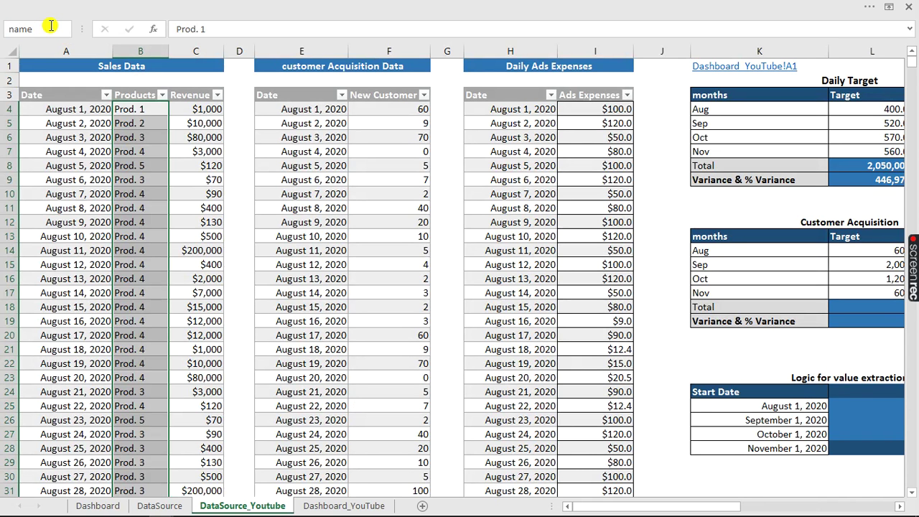
pyautogui.press('Return')
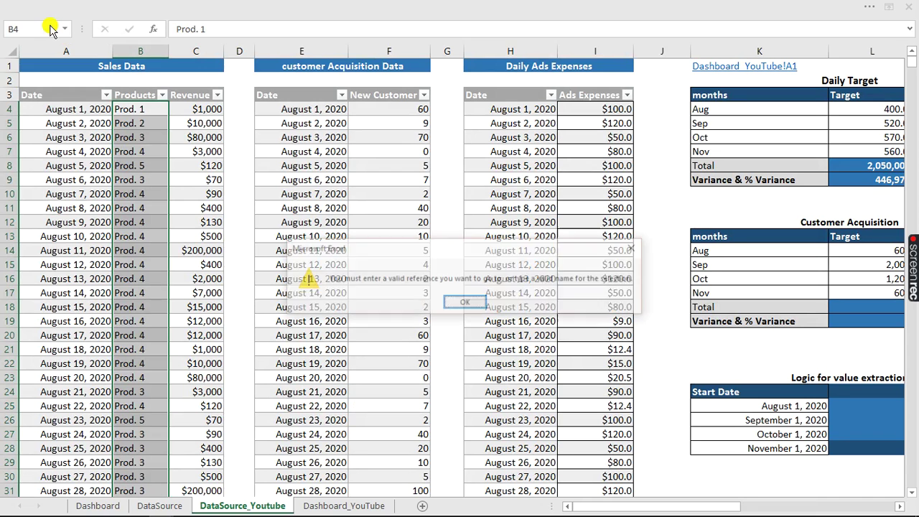
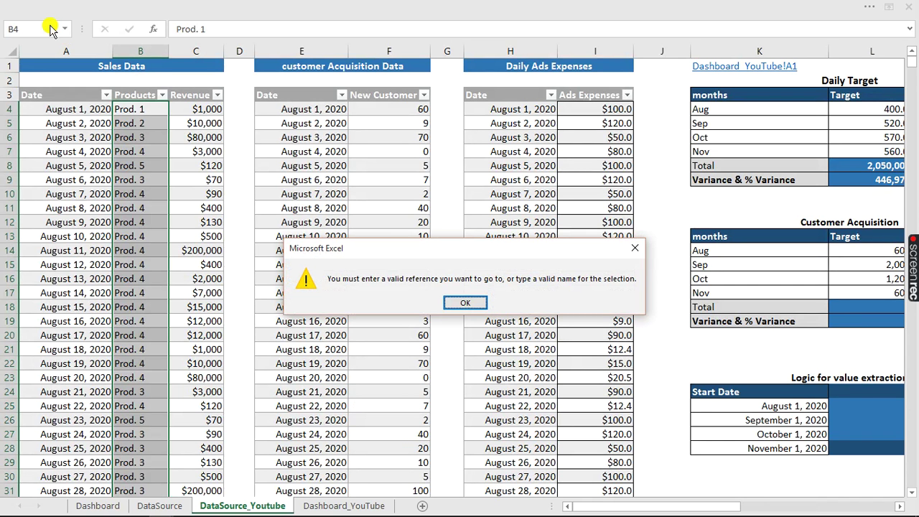
pyautogui.click(635, 248)
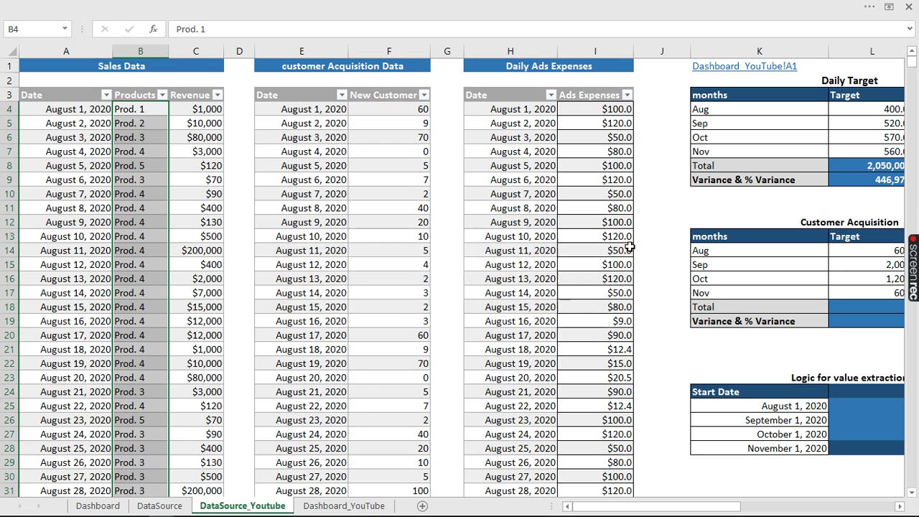
# Look through the workbook's named ranges and go to SalesProduct to check which cells it covers.
pyautogui.click(64, 28)
pyautogui.click(34, 89)
pyautogui.scroll(-1, 119, 64)
pyautogui.click(64, 28)
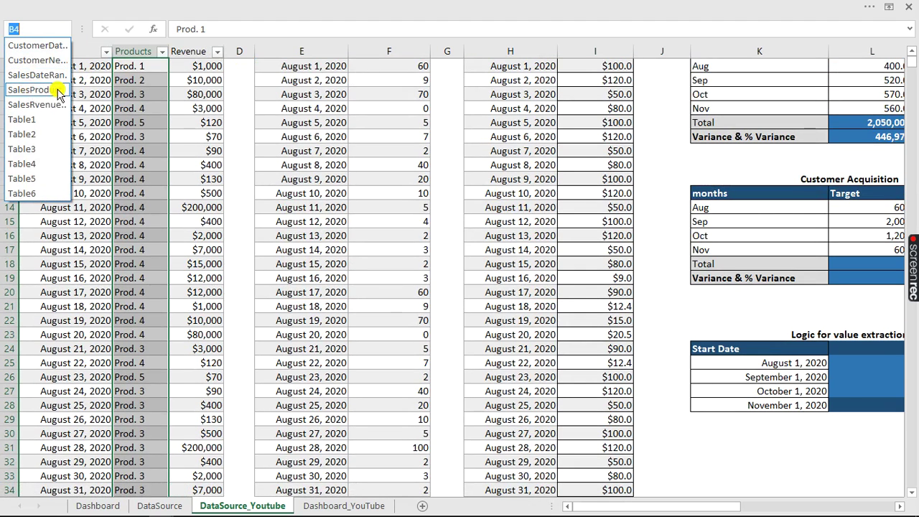
pyautogui.click(38, 90)
pyautogui.click(147, 108)
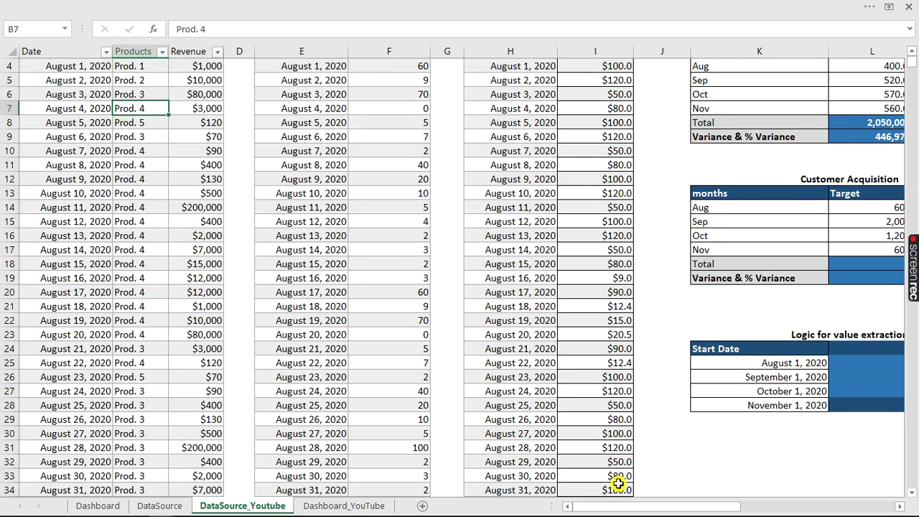
# Begin a SUMIF formula in the Prod. 1 Revenue cell R4 of Sales Target, with SalesProduct as the range.
pyautogui.moveTo(636, 506); pyautogui.dragTo(786, 508)
pyautogui.scroll(1, 529, 335)
pyautogui.click(653, 106)
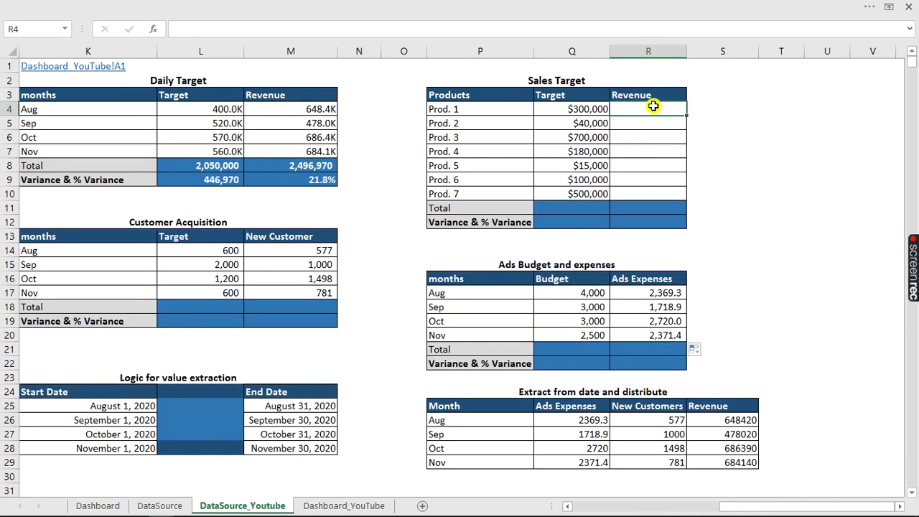
pyautogui.write('-')
pyautogui.press('BackSpace')
pyautogui.write('=')
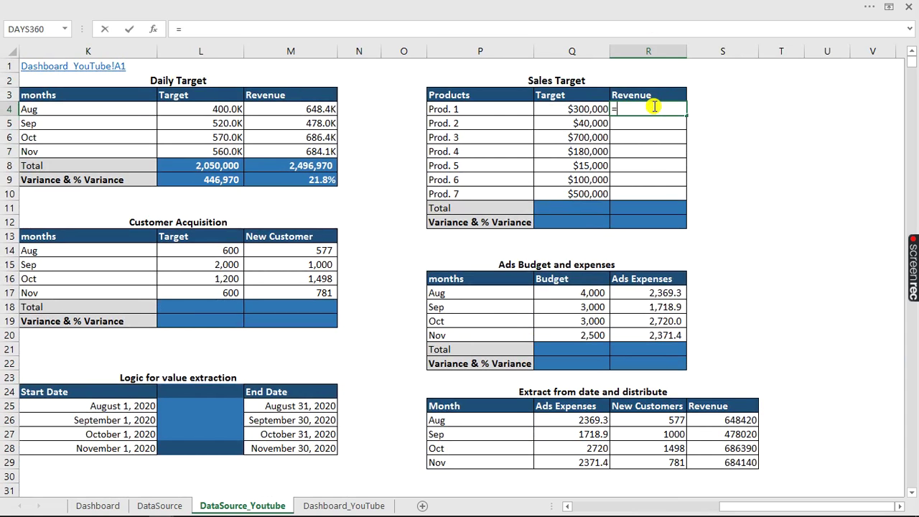
pyautogui.write('sumif')
pyautogui.press('Tab')
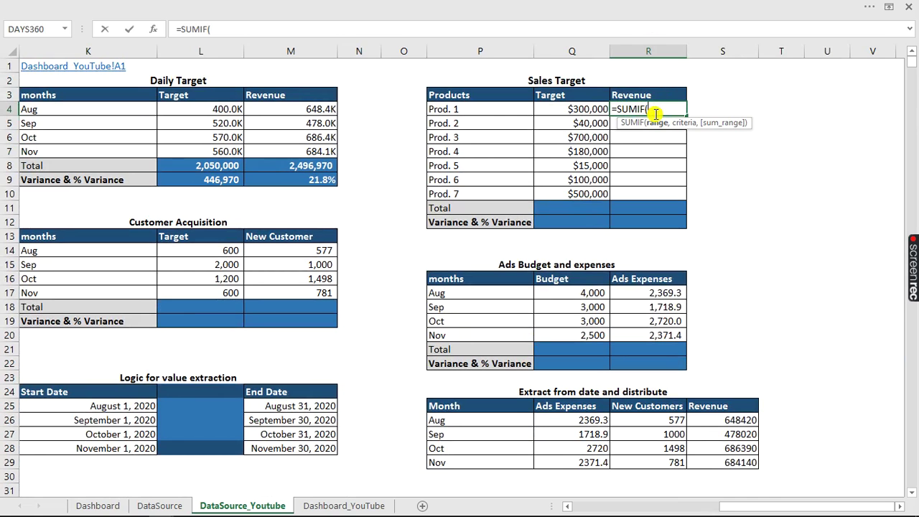
pyautogui.write('sal')
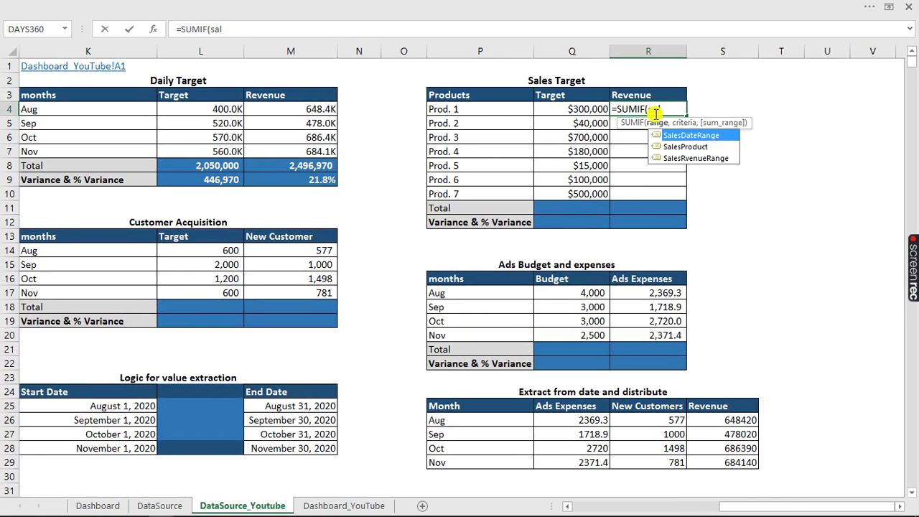
pyautogui.press('Down')
pyautogui.press('Tab')
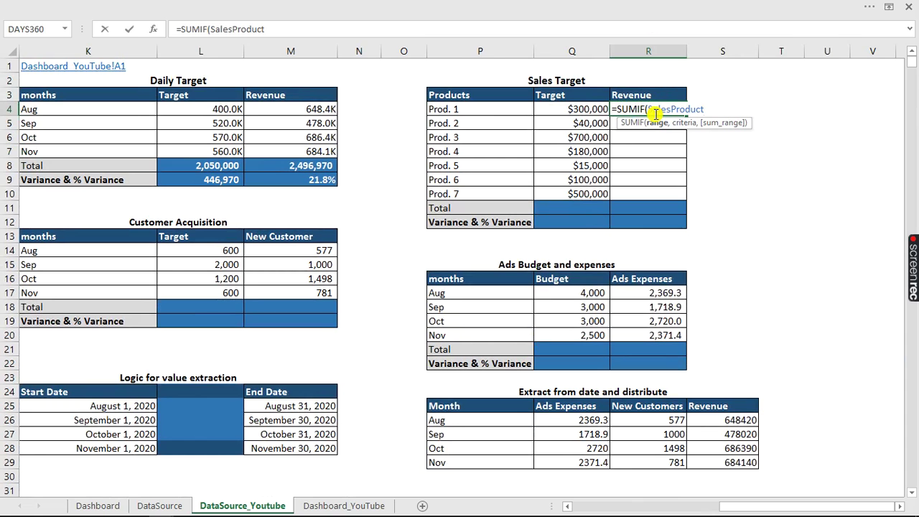
pyautogui.write(',')
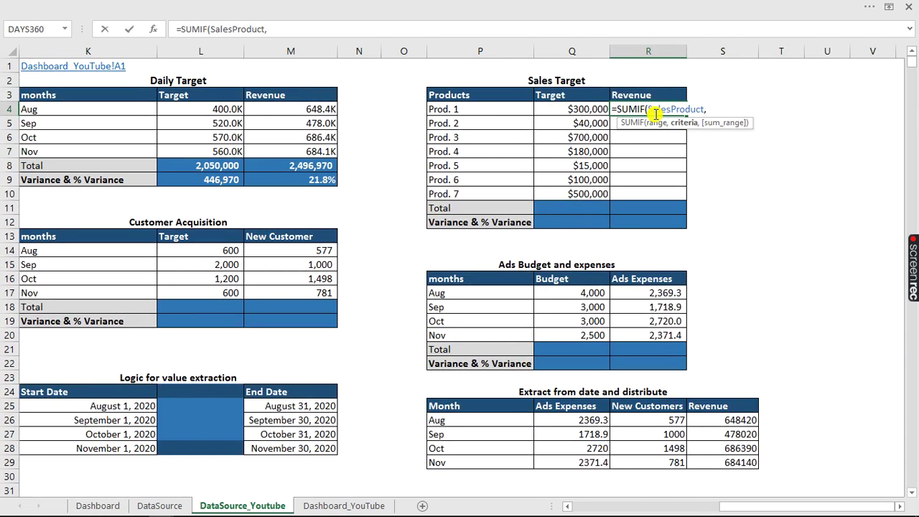
# Complete the SUMIF formula in R4 with P4 as the criteria and SalesRvenueRange as the sum range.
pyautogui.click(436, 107)
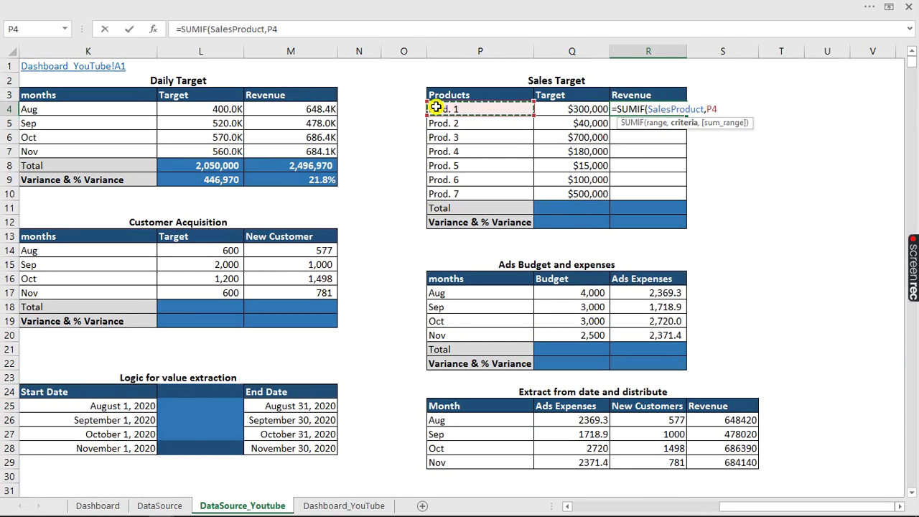
pyautogui.write(',')
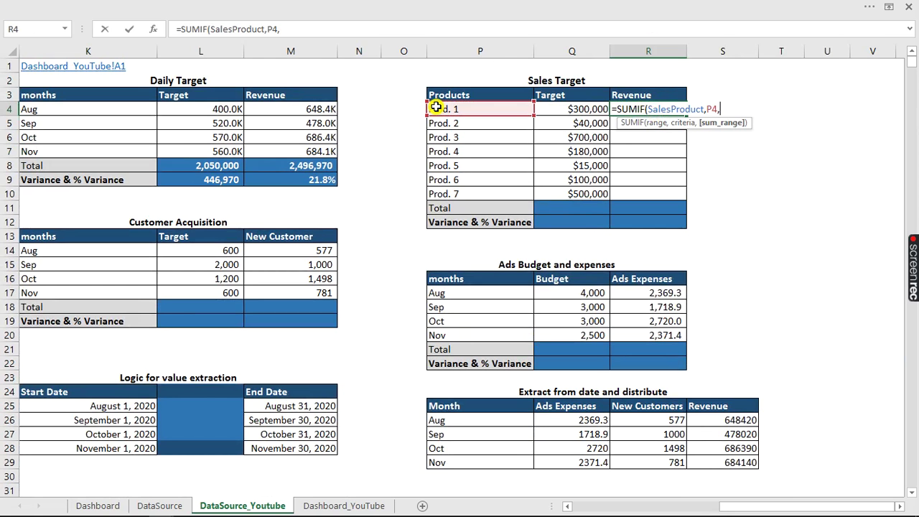
pyautogui.write('sal')
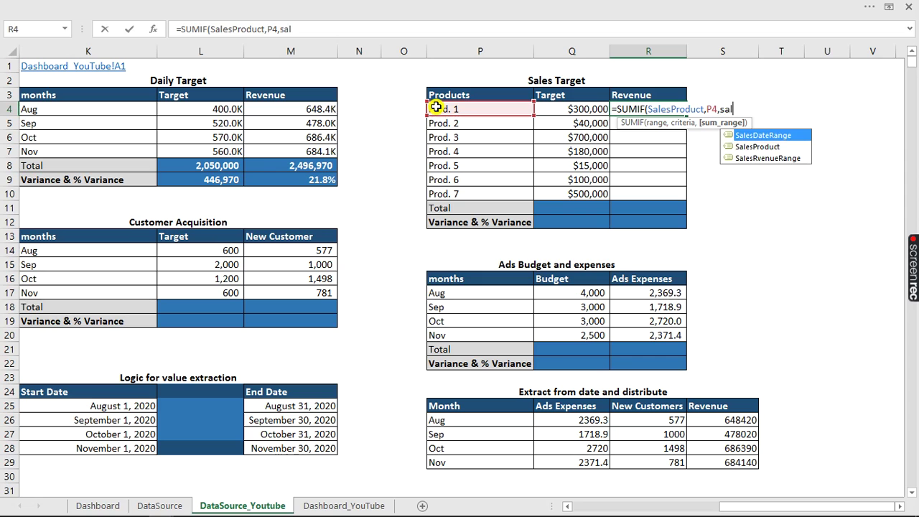
pyautogui.press('Down')
pyautogui.press('Down')
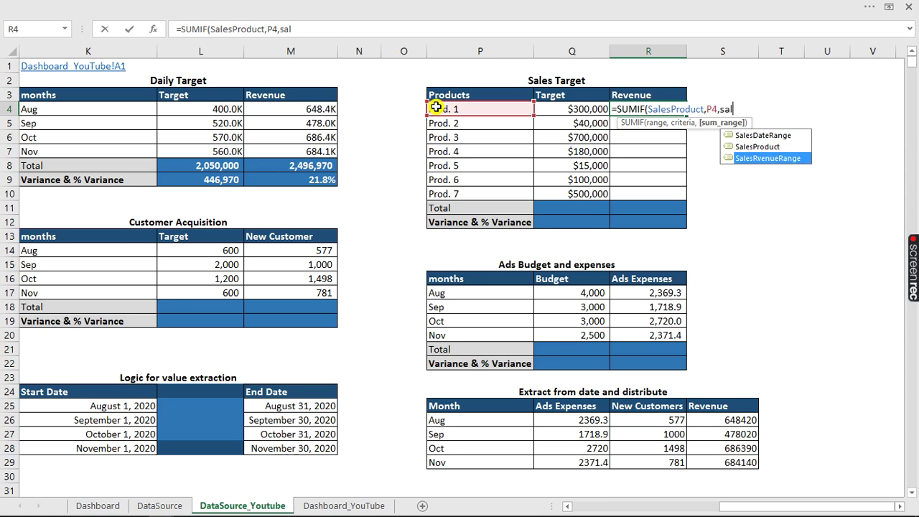
pyautogui.press('Tab')
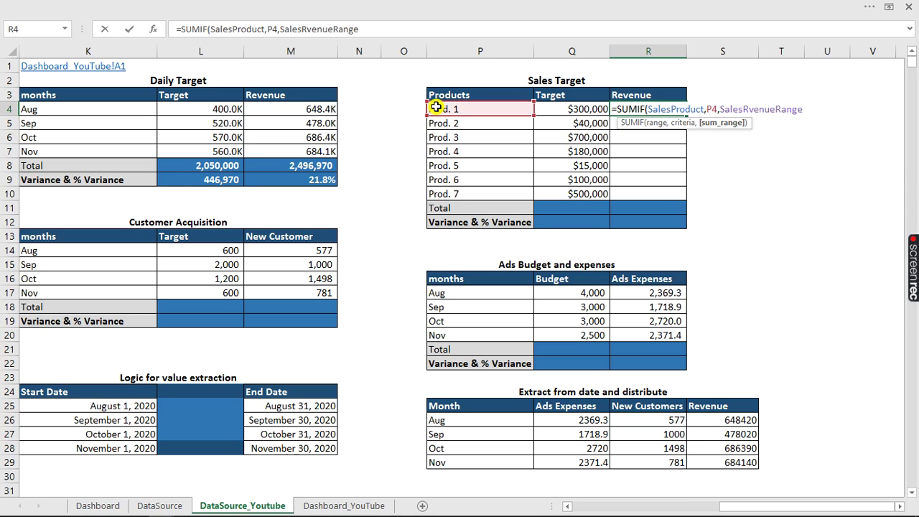
pyautogui.write(')')
pyautogui.press('Return')
# Fill the SUMIF formula from R4 down the Revenue column through Prod. 7 in R10.
pyautogui.click(614, 109)
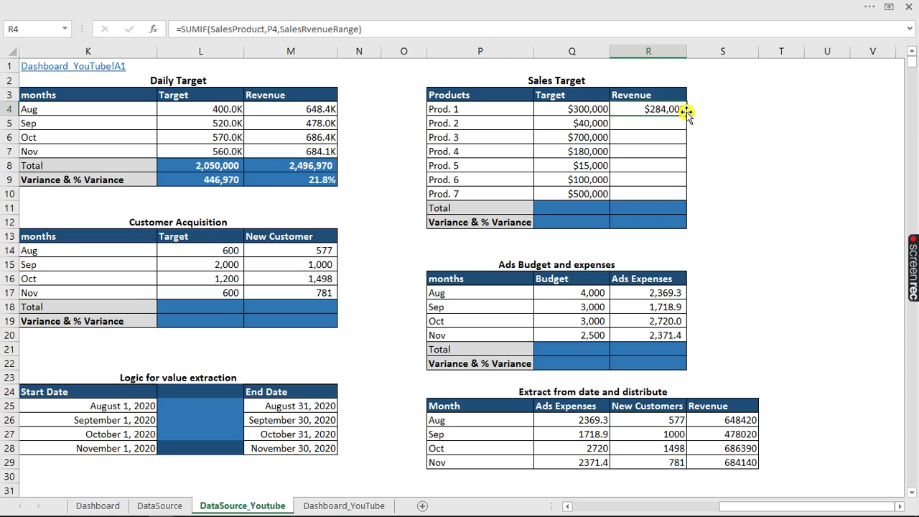
pyautogui.moveTo(686, 114); pyautogui.dragTo(677, 199)
pyautogui.click(676, 195)
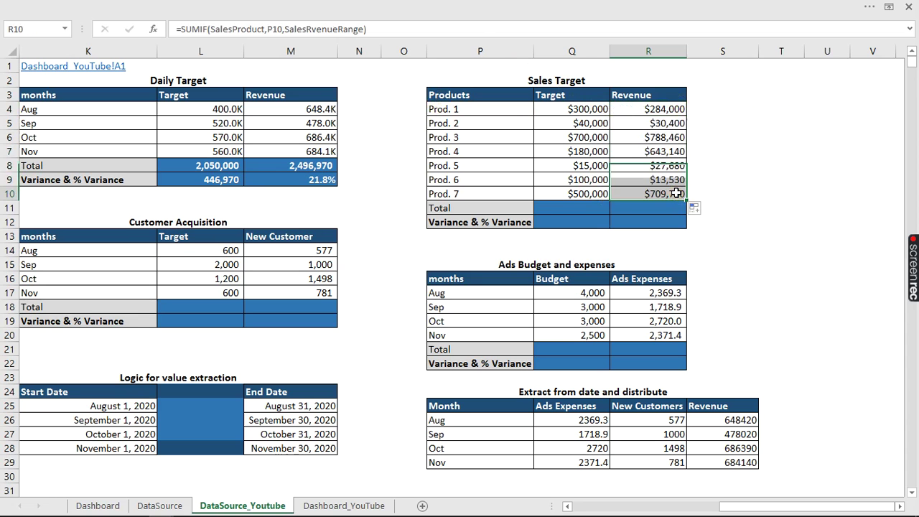
# Examine the SUMIF formula in R10 and the sales data ranges it refers to.
pyautogui.click(315, 29)
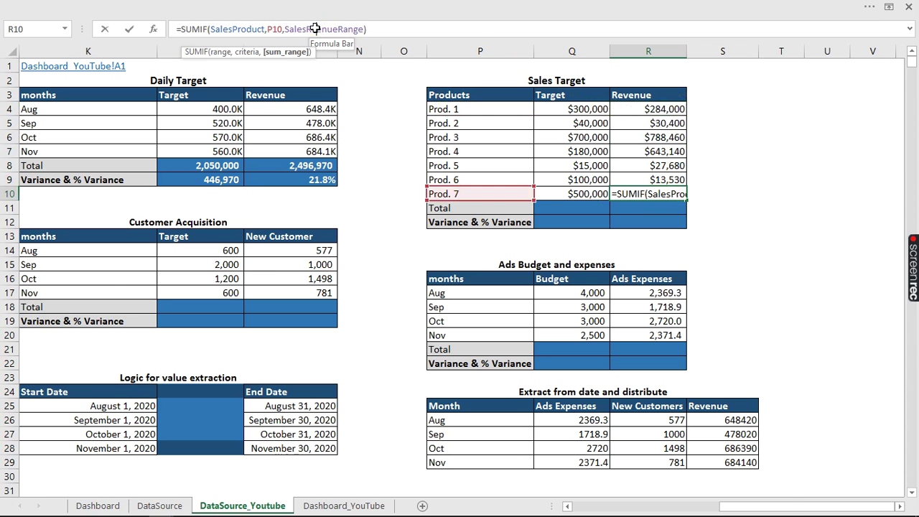
pyautogui.moveTo(790, 500); pyautogui.dragTo(612, 514)
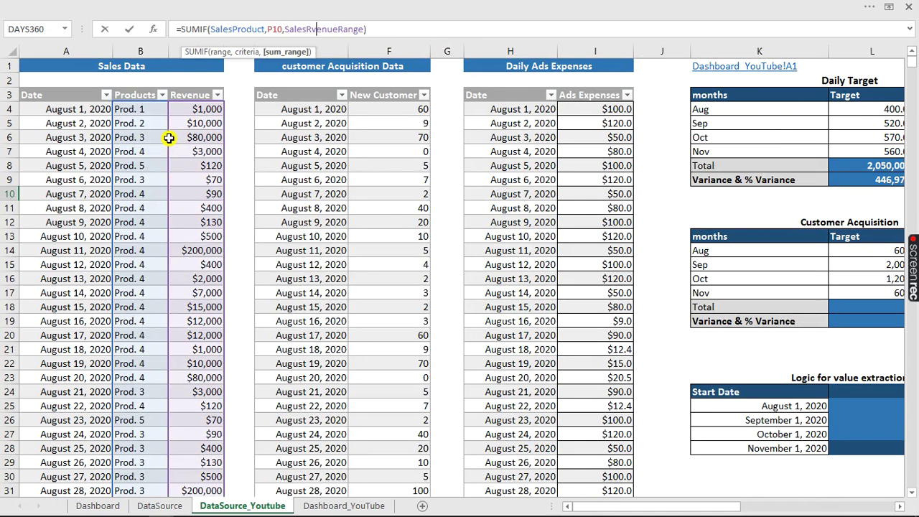
pyautogui.moveTo(724, 506); pyautogui.dragTo(881, 493)
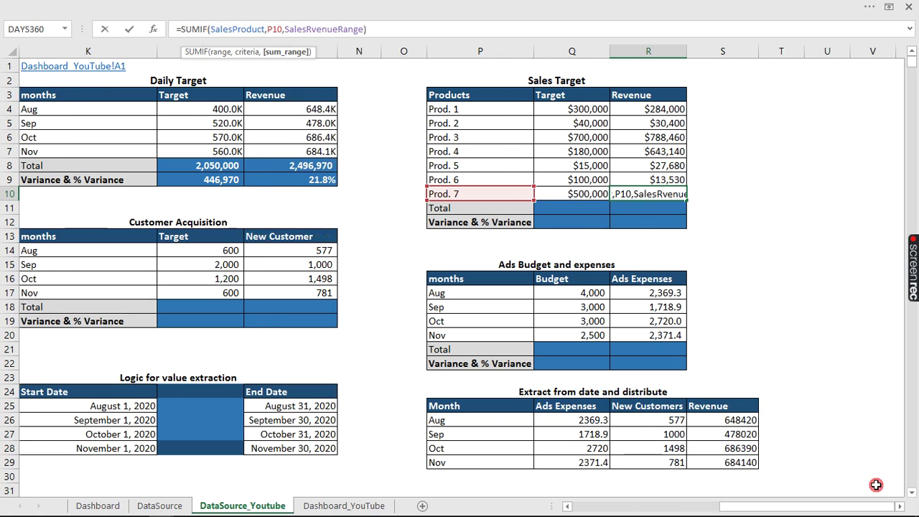
pyautogui.hotkey('ctrl', 'Return')
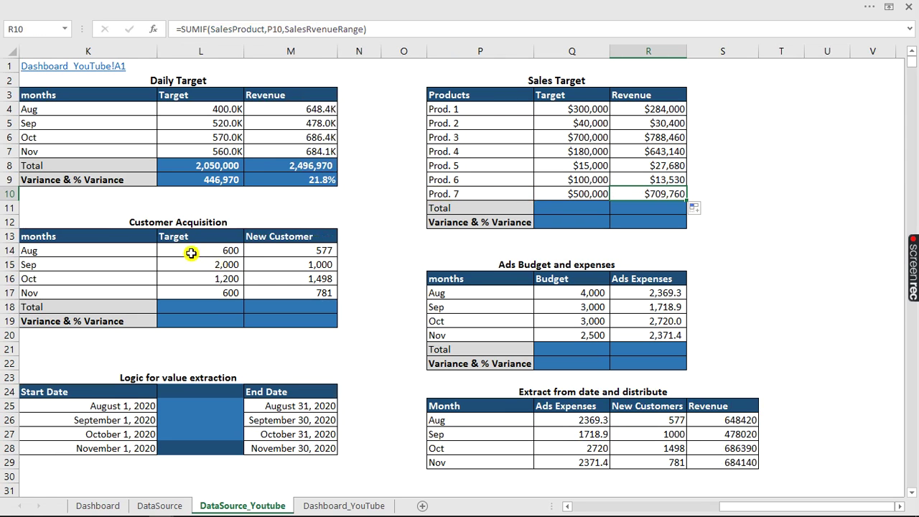
# Total the Customer Acquisition targets in L18 with =SUM(L14:L17) and fill the formula across to New Customer in M18.
pyautogui.click(216, 306)
pyautogui.write('=sum')
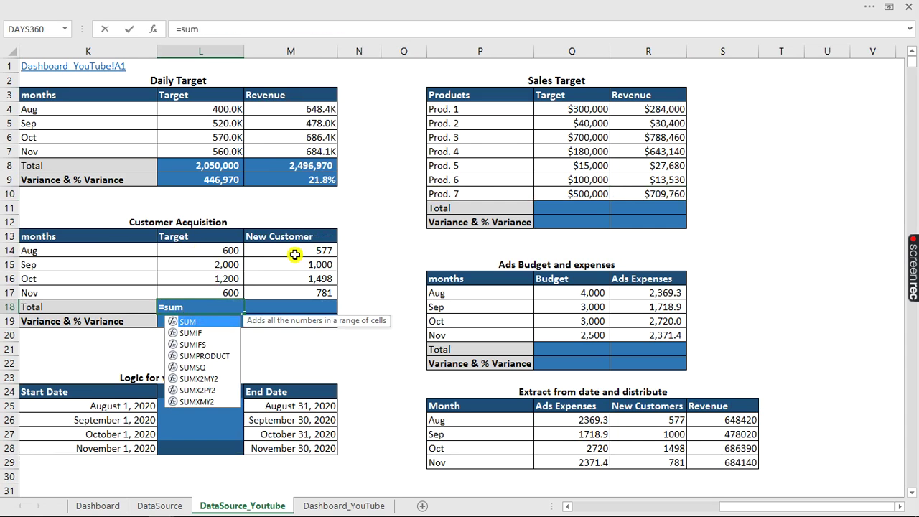
pyautogui.press('Tab')
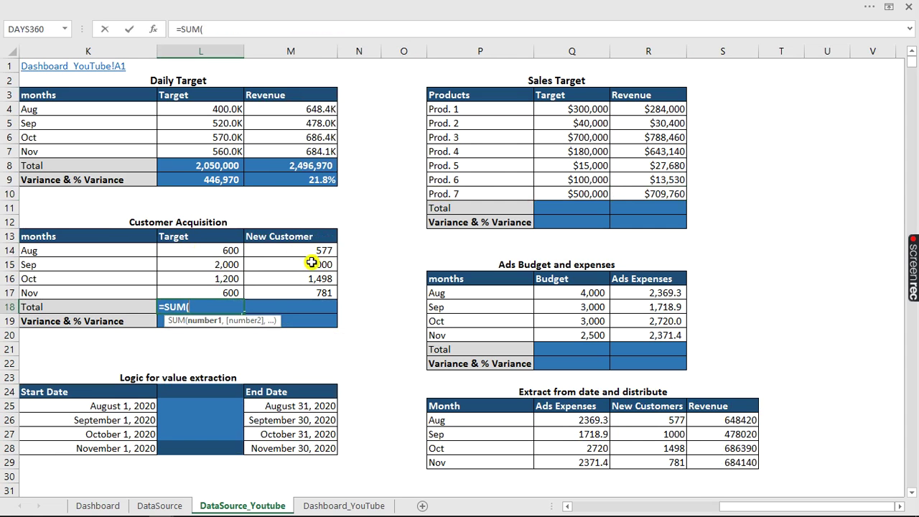
pyautogui.moveTo(218, 250); pyautogui.dragTo(219, 291)
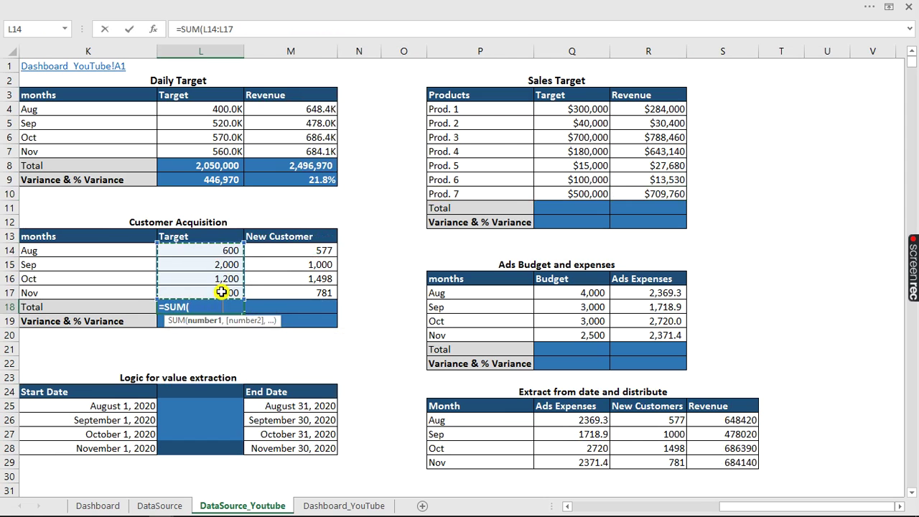
pyautogui.press('Return')
pyautogui.click(229, 307)
pyautogui.moveTo(243, 313); pyautogui.dragTo(321, 310)
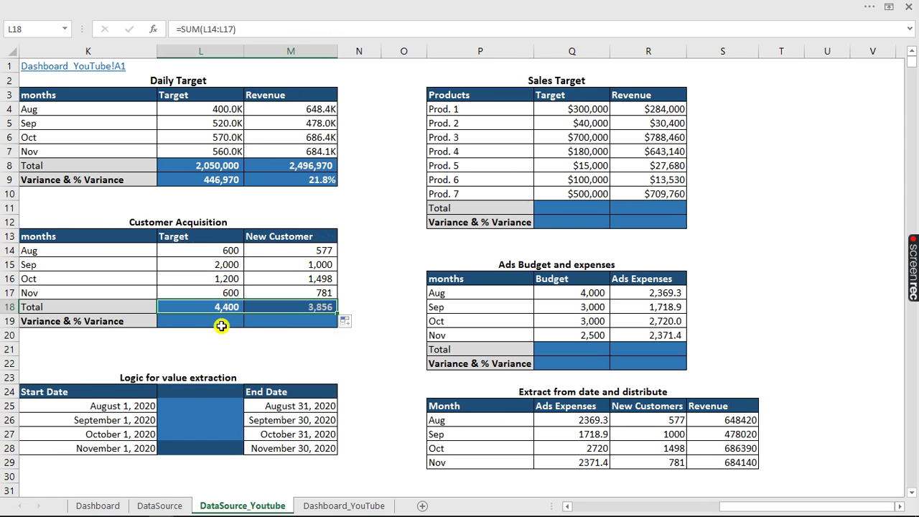
# Calculate the Customer Acquisition variance in L19 with =M18-L18.
pyautogui.click(223, 321)
pyautogui.write('=')
pyautogui.click(301, 309)
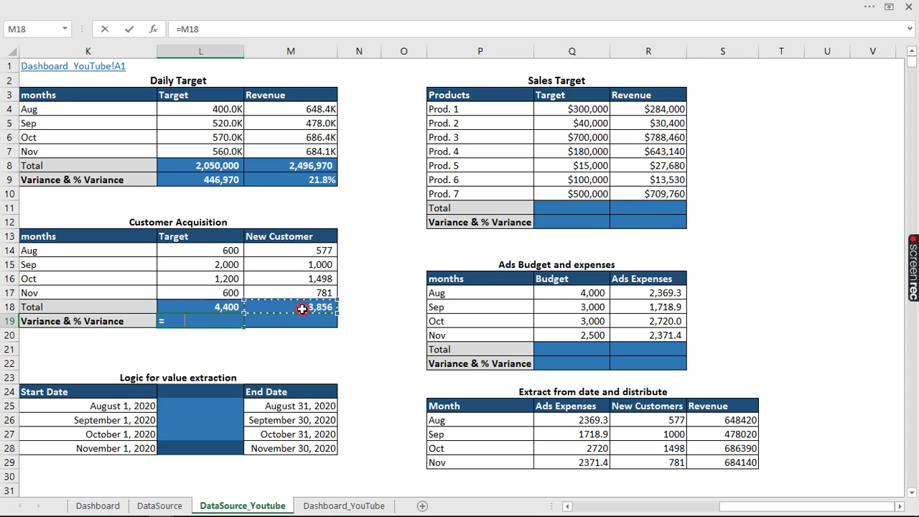
pyautogui.write('-')
pyautogui.click(219, 309)
pyautogui.press('Return')
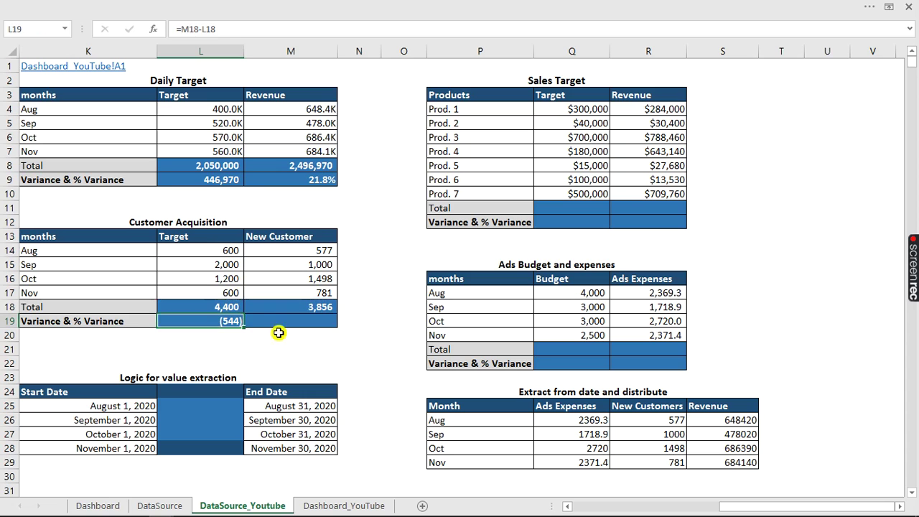
# Calculate the Customer Acquisition percentage variance in M19 with =M18/L18-1.
pyautogui.click(282, 324)
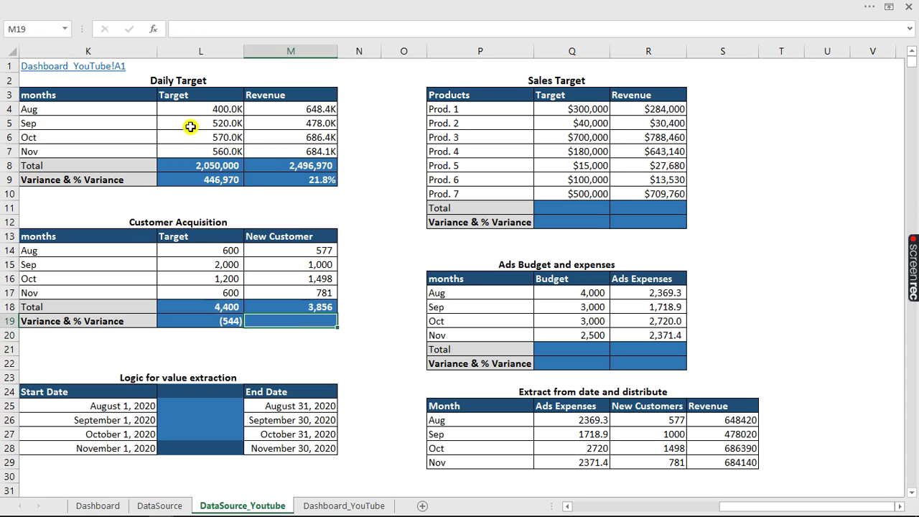
pyautogui.write('=')
pyautogui.click(308, 303)
pyautogui.write('/')
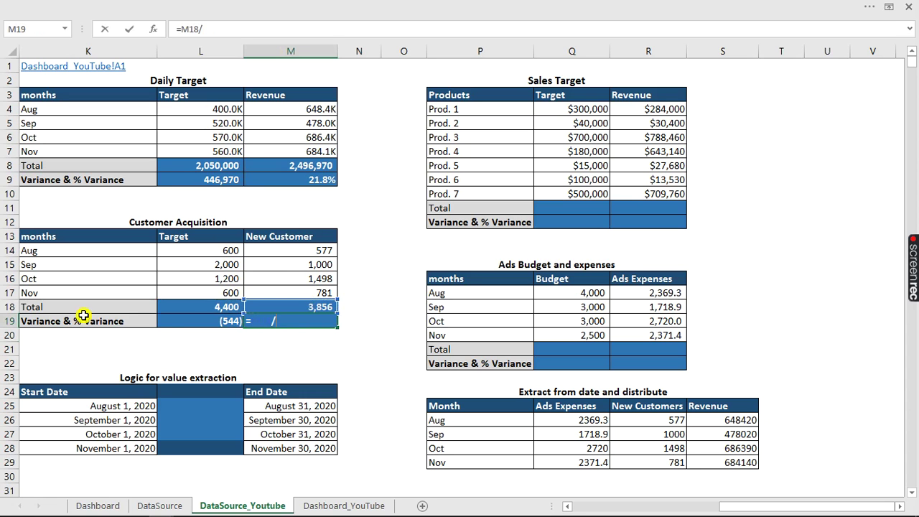
pyautogui.click(186, 306)
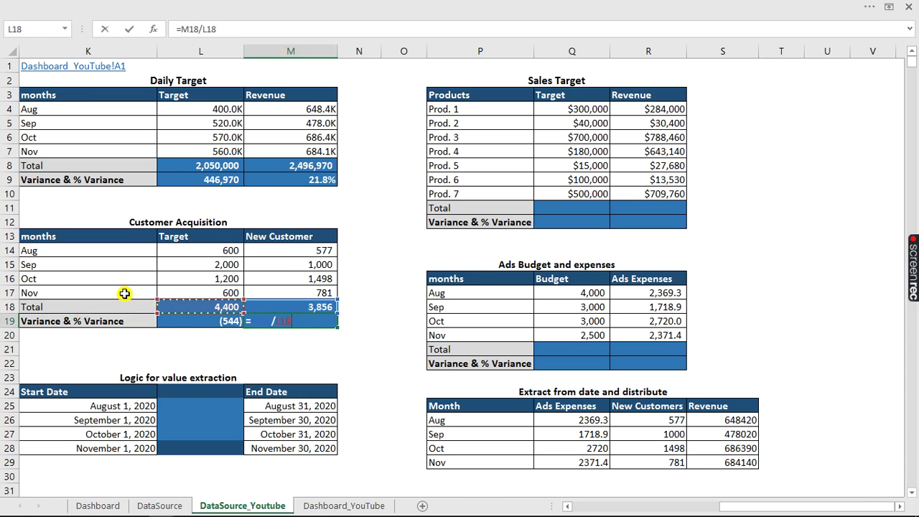
pyautogui.write('-1')
pyautogui.press('Return')
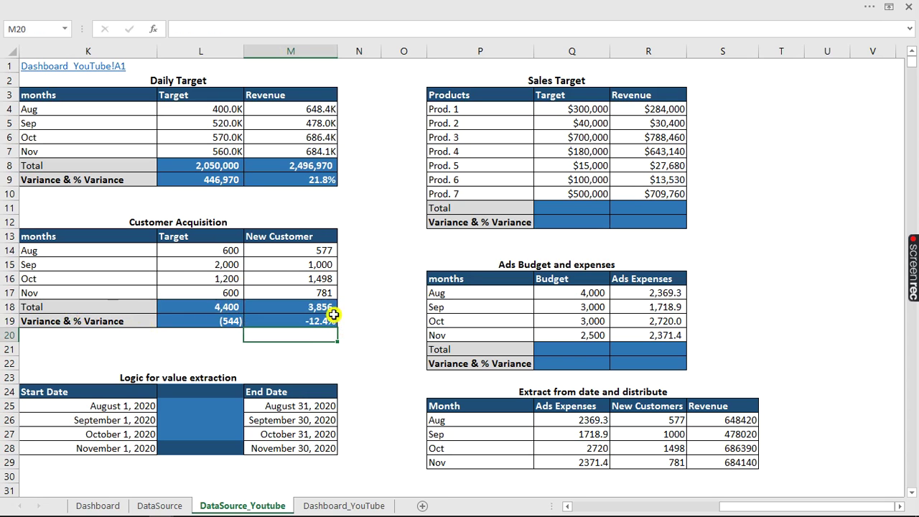
# Total the Sales Target column in Q11 with =SUM(Q4:Q10) and fill the formula across to Revenue in R11.
pyautogui.click(595, 206)
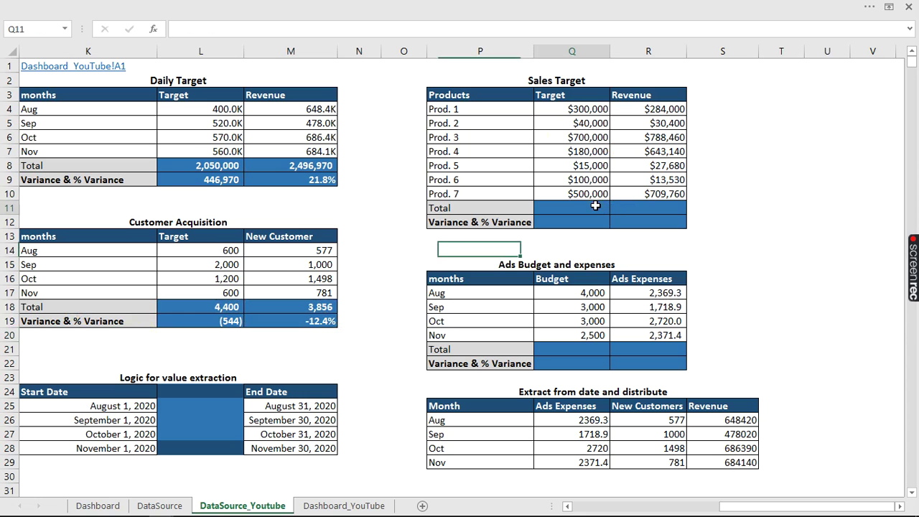
pyautogui.write('=sumi')
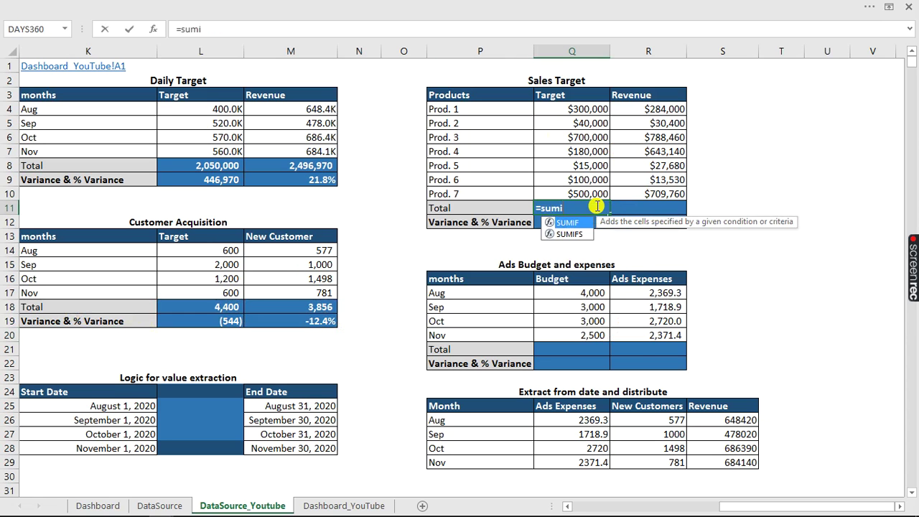
pyautogui.press('BackSpace')
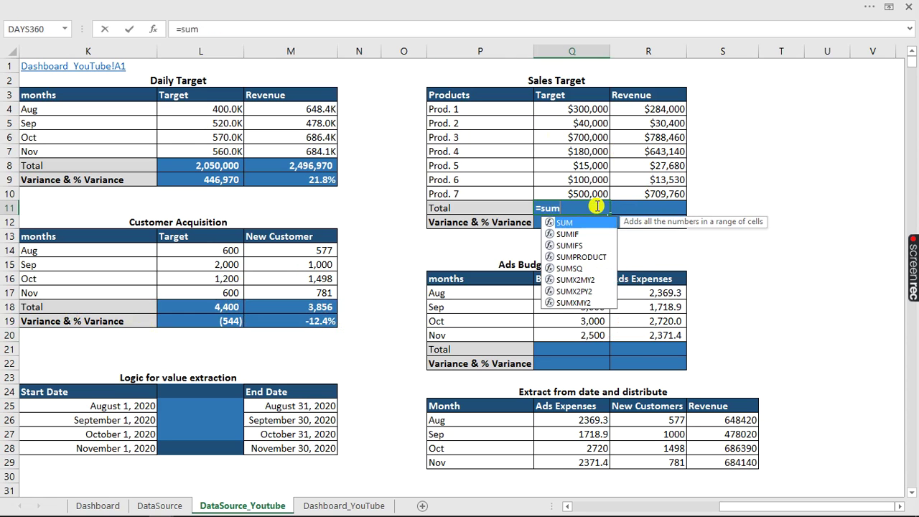
pyautogui.press('Tab')
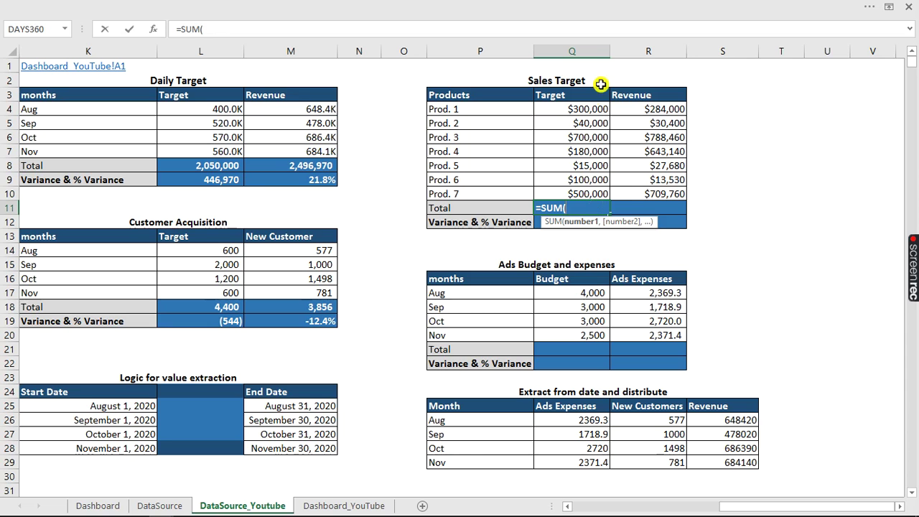
pyautogui.moveTo(589, 108); pyautogui.dragTo(588, 195)
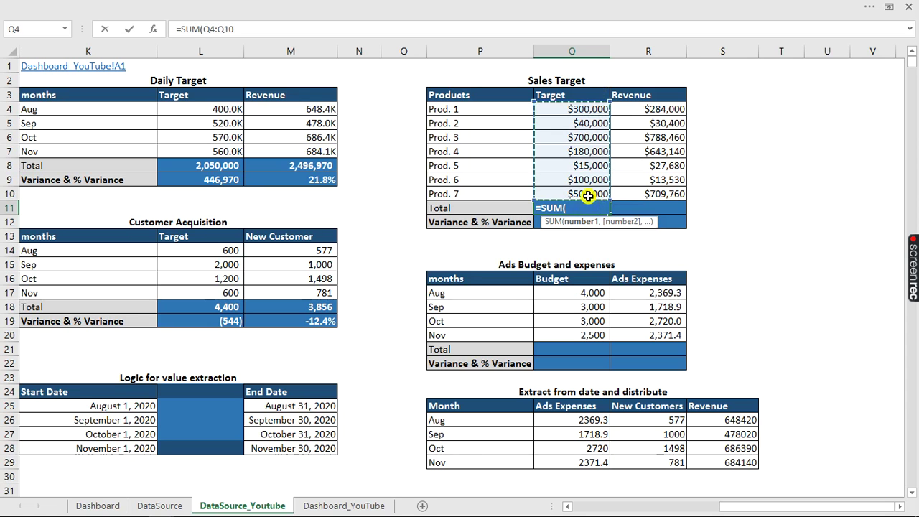
pyautogui.press('Return')
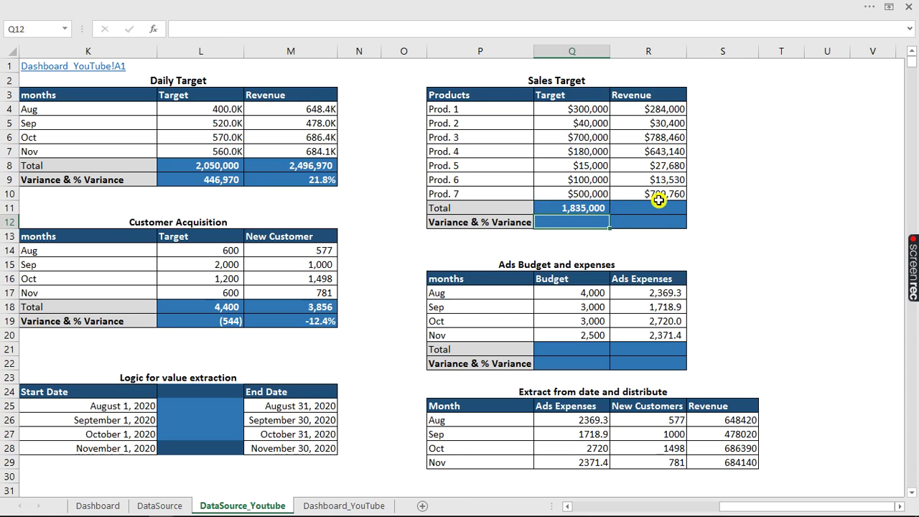
pyautogui.click(593, 209)
pyautogui.moveTo(614, 212); pyautogui.dragTo(650, 209)
# Calculate the Sales Target variance in Q12 with =R11-Q11.
pyautogui.click(587, 225)
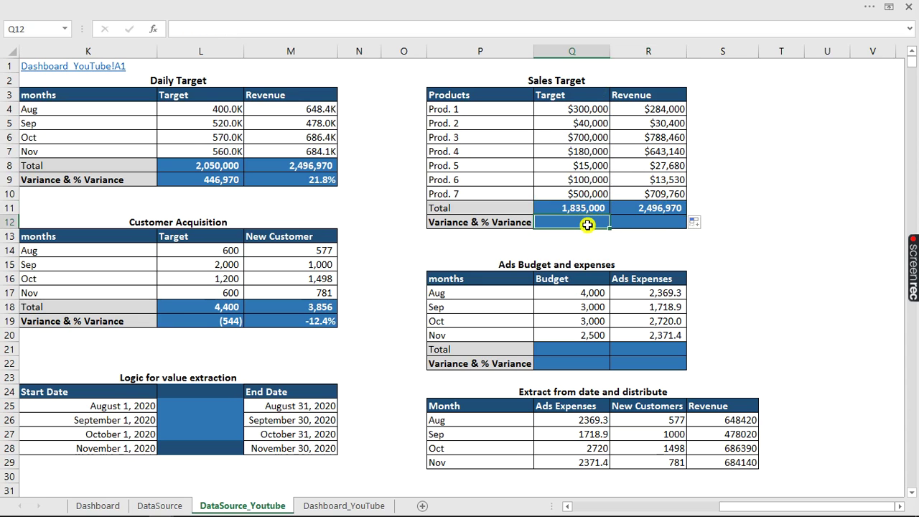
pyautogui.doubleClick(588, 225)
pyautogui.write('=')
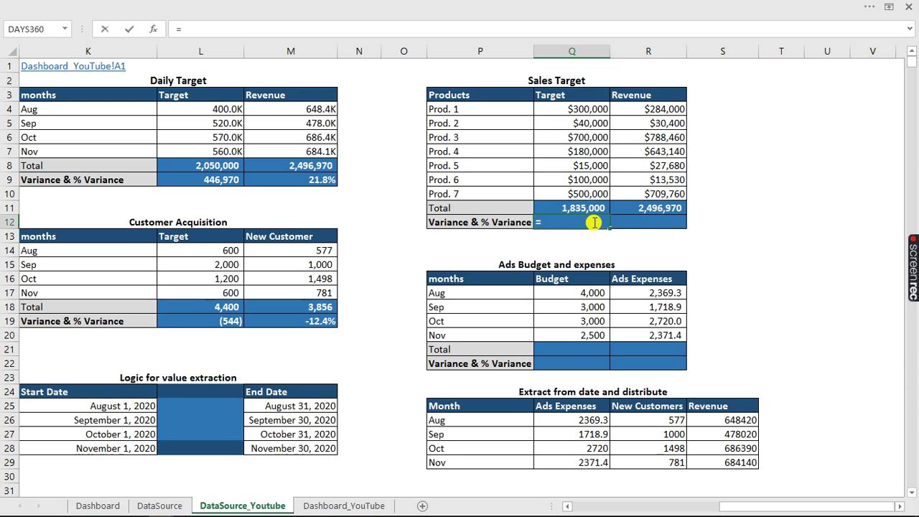
pyautogui.click(638, 209)
pyautogui.write('-')
pyautogui.click(536, 207)
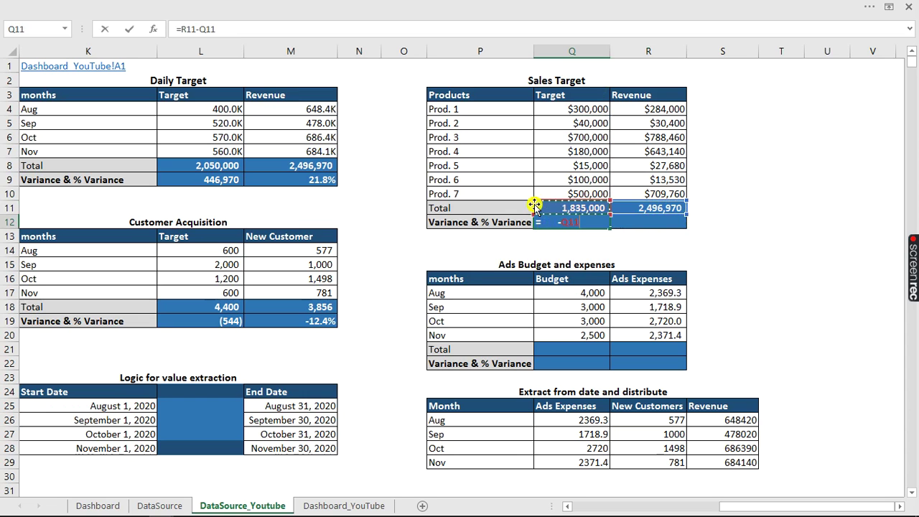
pyautogui.press('Return')
# Calculate the Sales Target percentage variance in R12 with =R11/Q11-1.
pyautogui.click(618, 223)
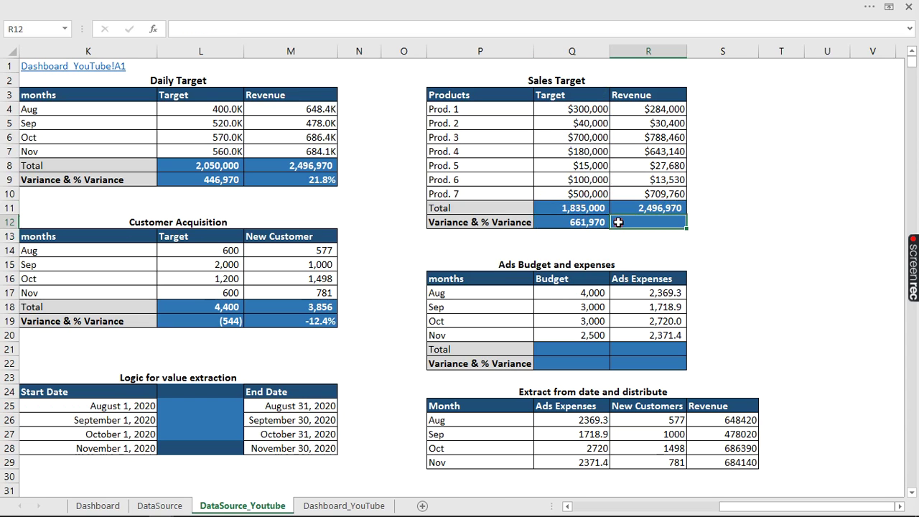
pyautogui.write('=')
pyautogui.click(639, 206)
pyautogui.write('/')
pyautogui.click(591, 209)
pyautogui.write('-')
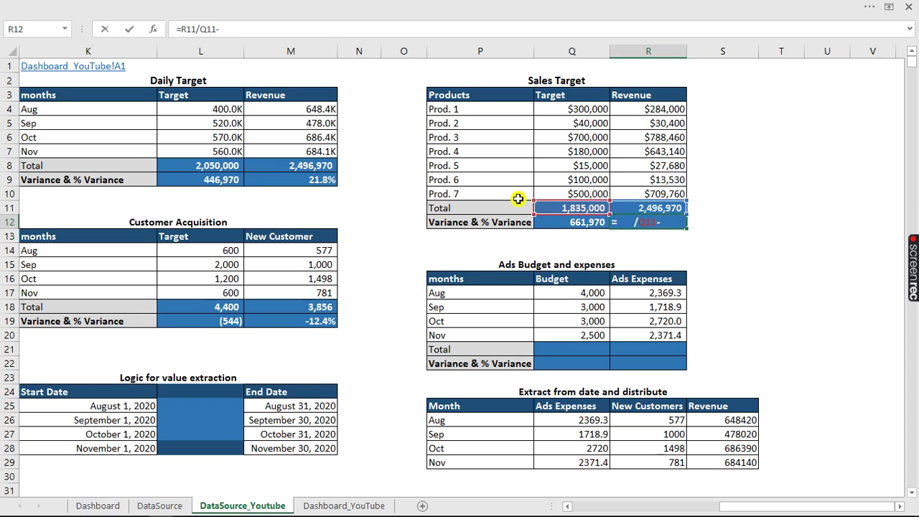
pyautogui.write('1')
pyautogui.press('Return')
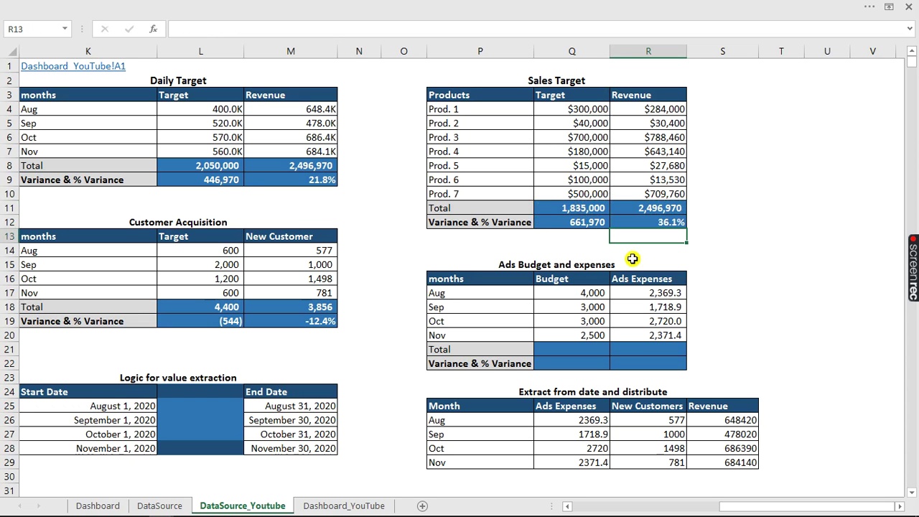
# Total the ads Budget column in Q21 with =SUM(Q17:Q20) and fill the formula across to Ads Expenses in R21.
pyautogui.click(600, 350)
pyautogui.write('=sum')
pyautogui.press('Tab')
pyautogui.moveTo(585, 293); pyautogui.dragTo(585, 335)
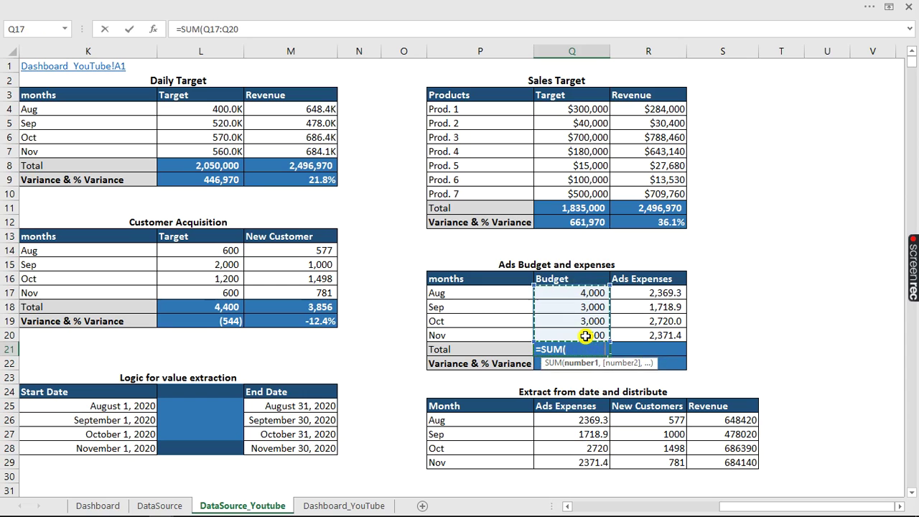
pyautogui.write(')')
pyautogui.press('Return')
pyautogui.click(597, 350)
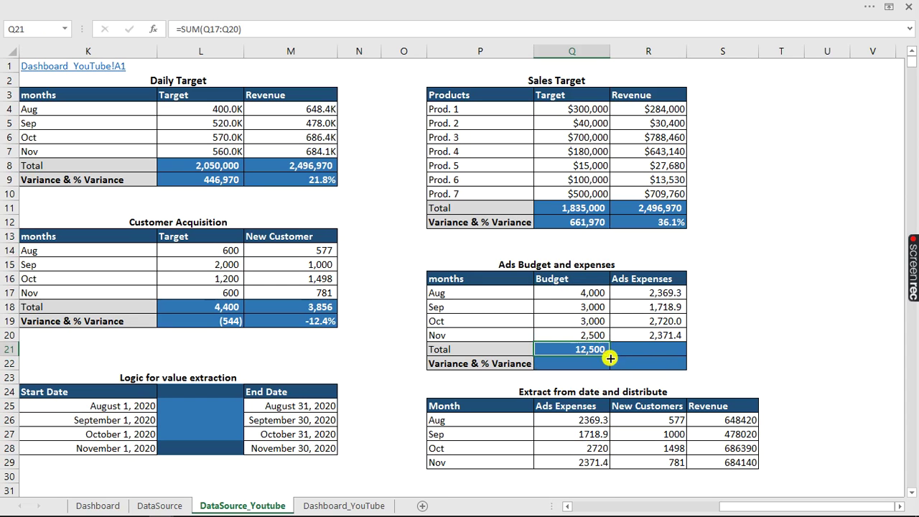
pyautogui.moveTo(609, 355); pyautogui.dragTo(668, 356)
pyautogui.moveTo(644, 364); pyautogui.dragTo(644, 364)
# Calculate the ads budget variance in Q22 with =R21-Q21.
pyautogui.click(582, 367)
pyautogui.write('=')
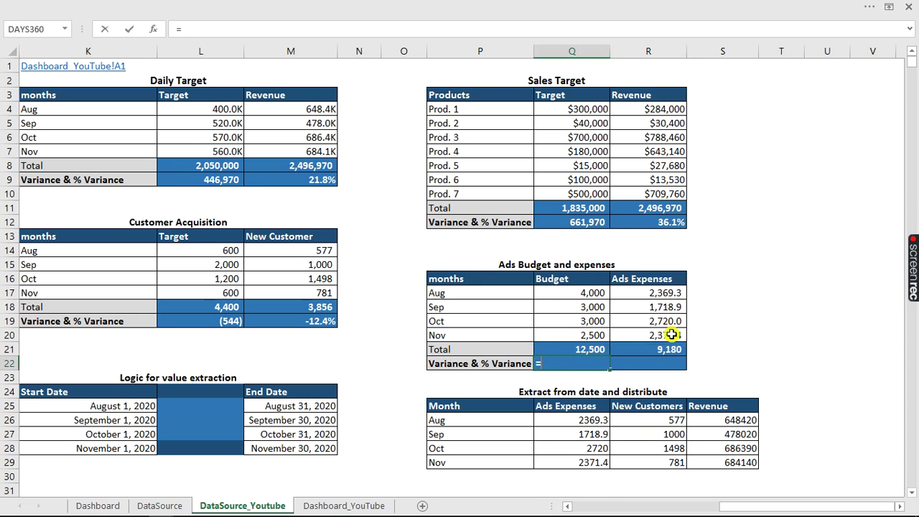
pyautogui.click(672, 348)
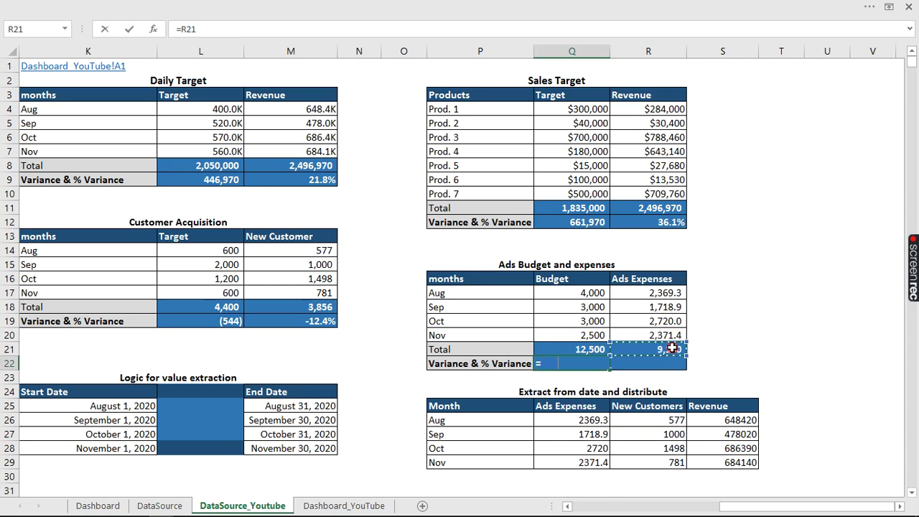
pyautogui.write('-')
pyautogui.click(573, 349)
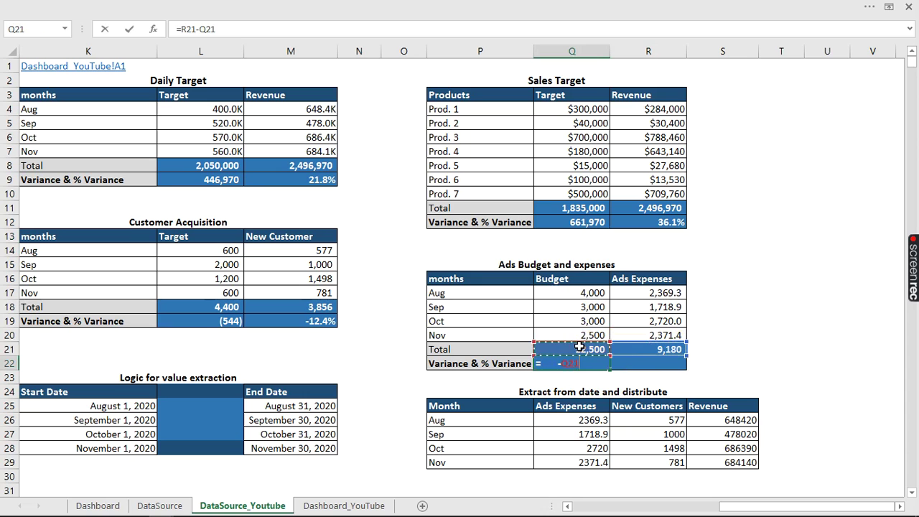
pyautogui.press('Return')
# Calculate the ads budget percentage variance in R22 with =R21/Q21-1.
pyautogui.click(626, 363)
pyautogui.write('=')
pyautogui.click(661, 350)
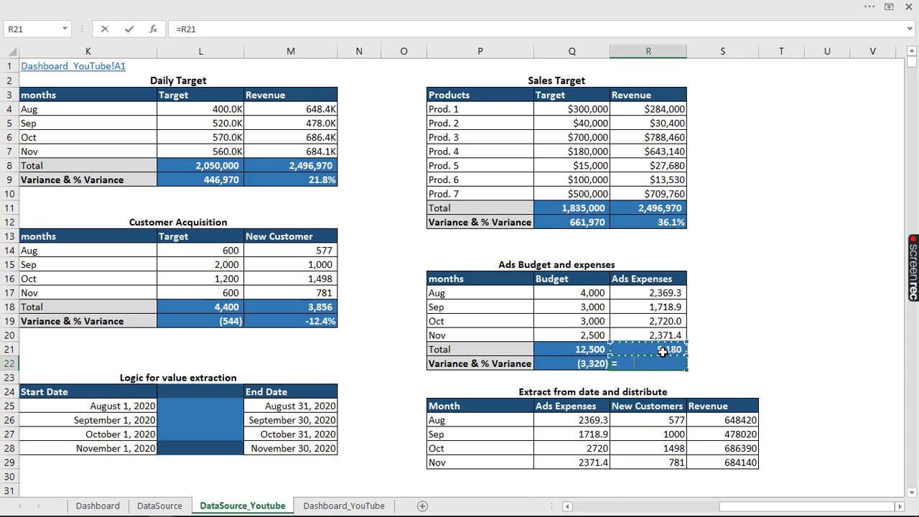
pyautogui.write('/')
pyautogui.click(590, 350)
pyautogui.write('-1')
pyautogui.press('Return')
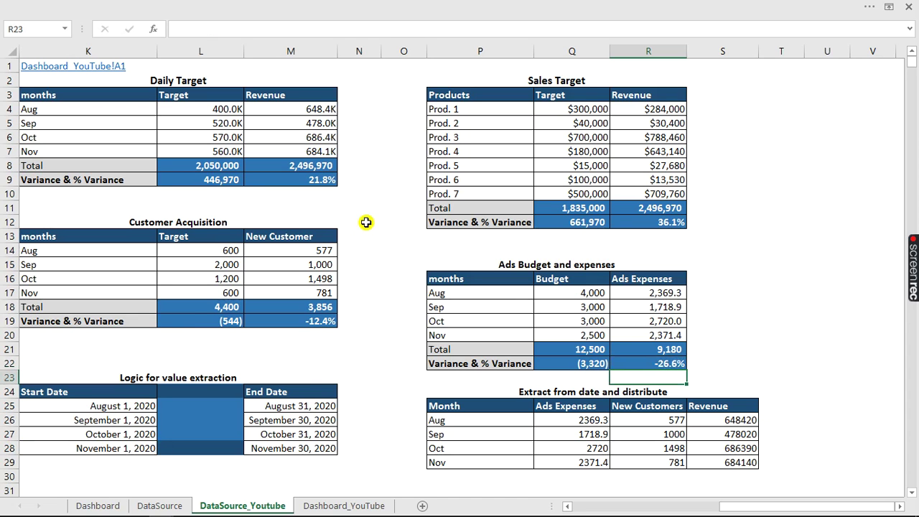
# Insert a 2-D clustered column chart from the Customer Acquisition range K13:M17, leaving out the total and variance rows.
pyautogui.click(648, 222)
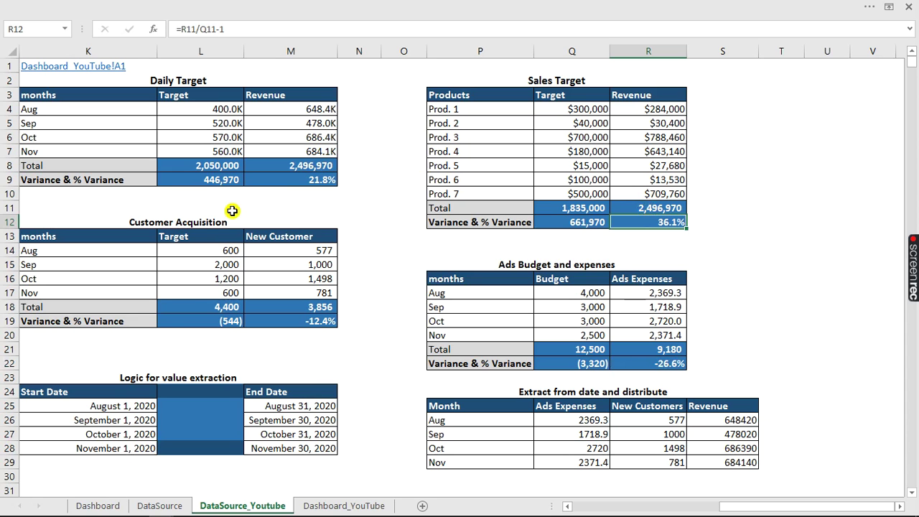
pyautogui.moveTo(53, 237); pyautogui.dragTo(283, 289)
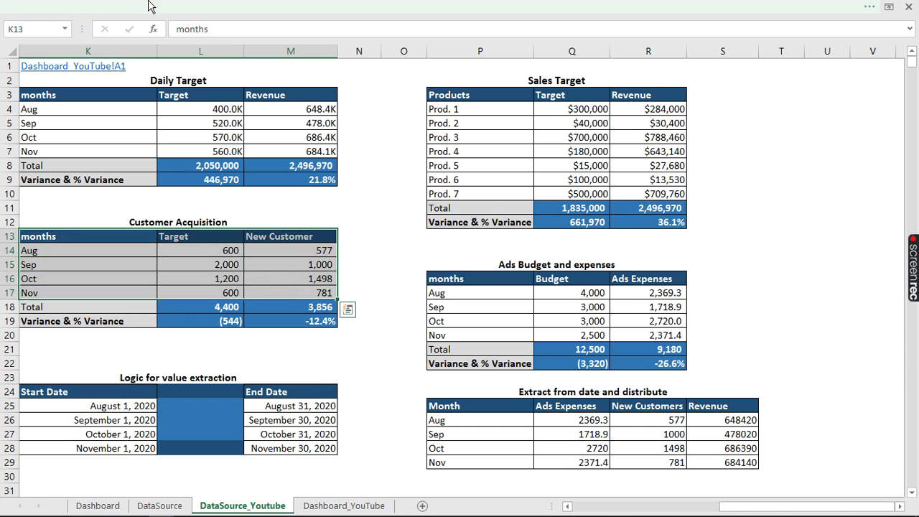
pyautogui.click(422, 7)
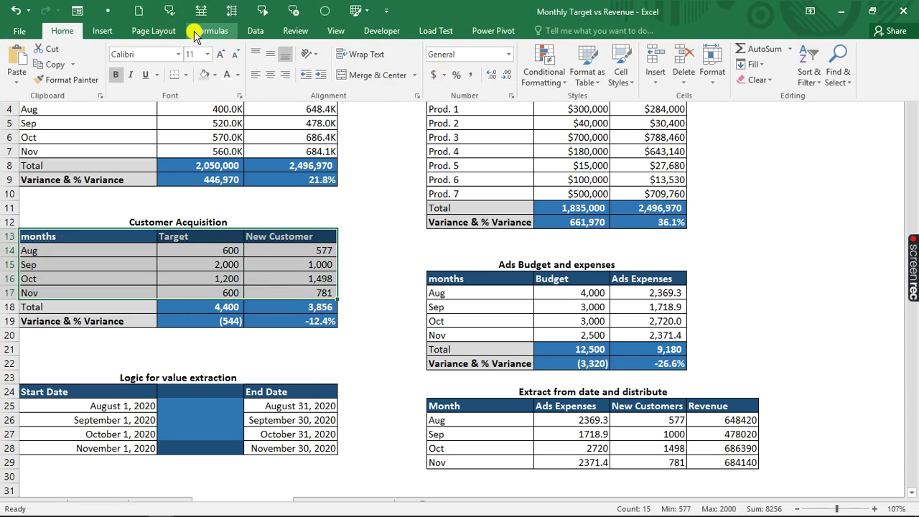
pyautogui.click(115, 32)
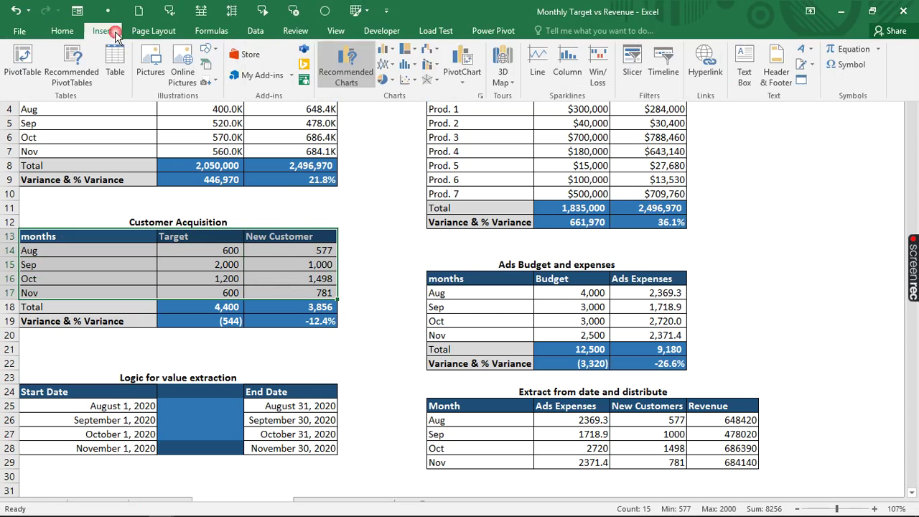
pyautogui.click(392, 55)
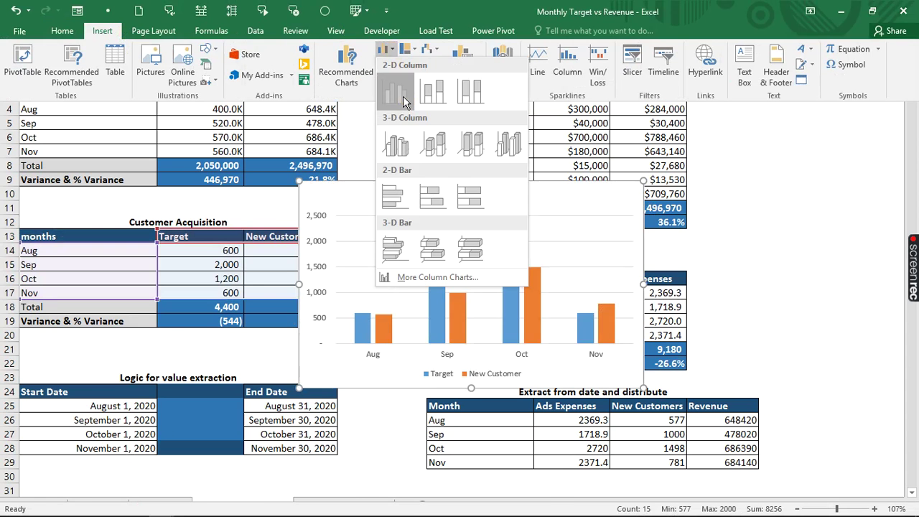
pyautogui.click(402, 96)
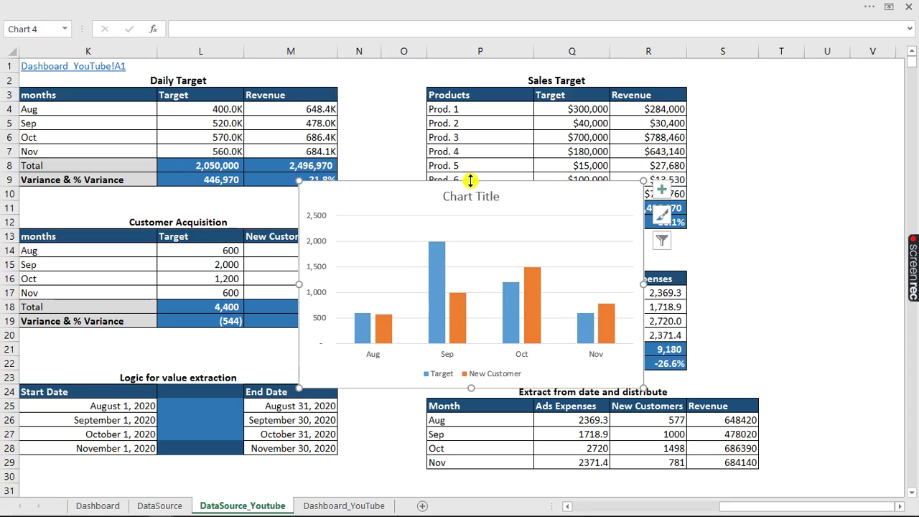
# Shrink the new chart so it sits clear of the Customer Acquisition table, spanning roughly columns O to R and rows 13 to 23.
pyautogui.moveTo(471, 185); pyautogui.dragTo(470, 215)
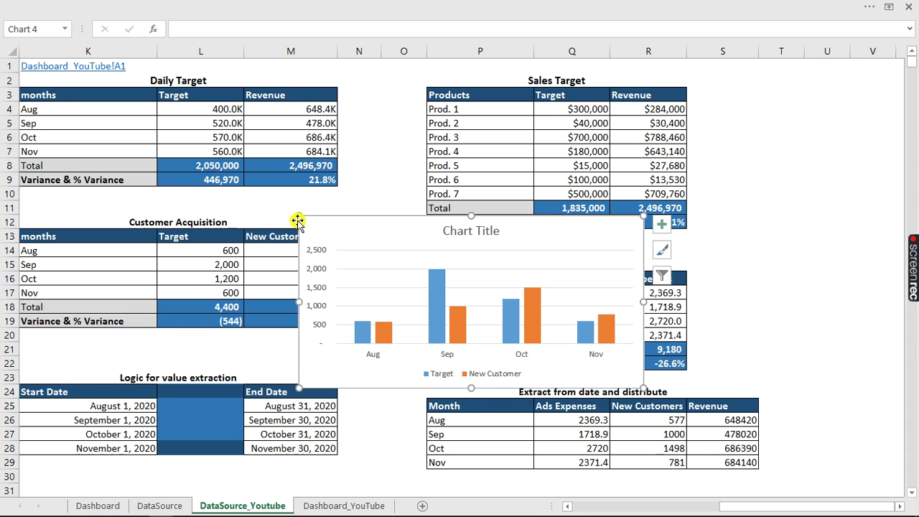
pyautogui.moveTo(297, 218); pyautogui.dragTo(383, 219)
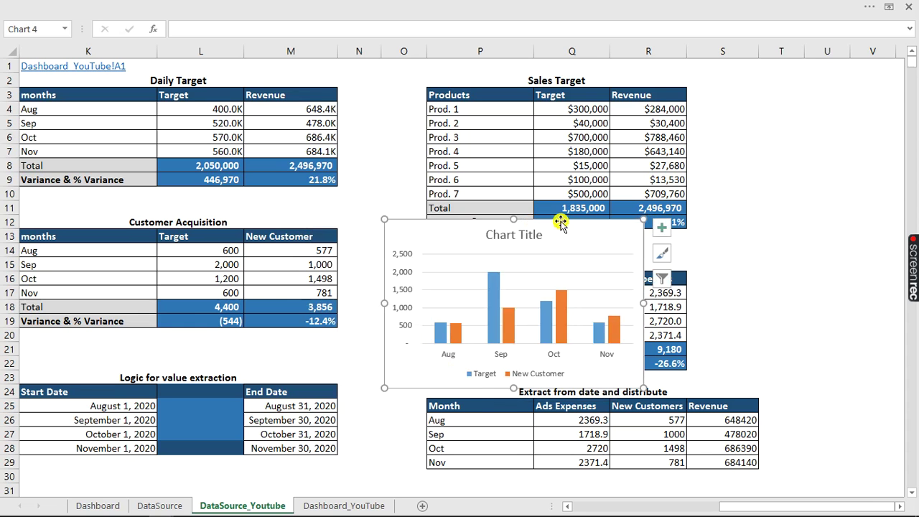
pyautogui.moveTo(641, 219); pyautogui.dragTo(672, 227)
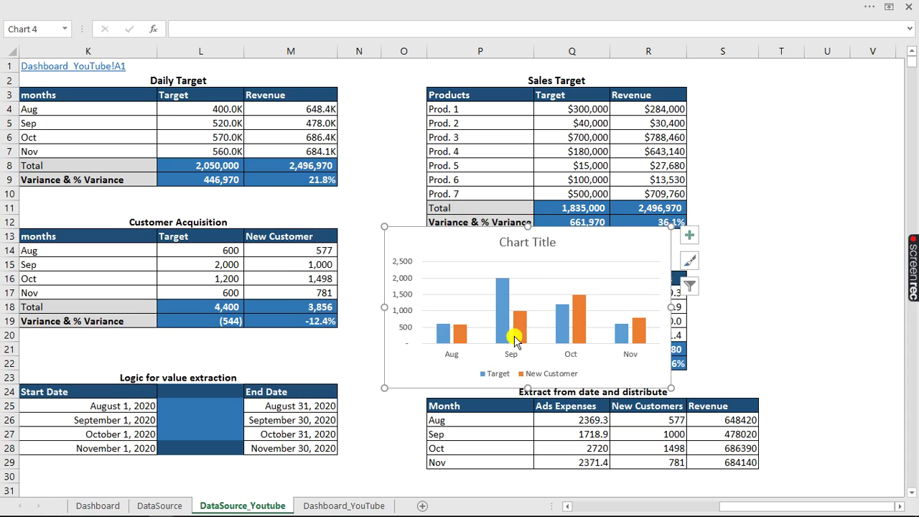
# Fill the chart's Target series with the standard light blue colour.
pyautogui.click(504, 307)
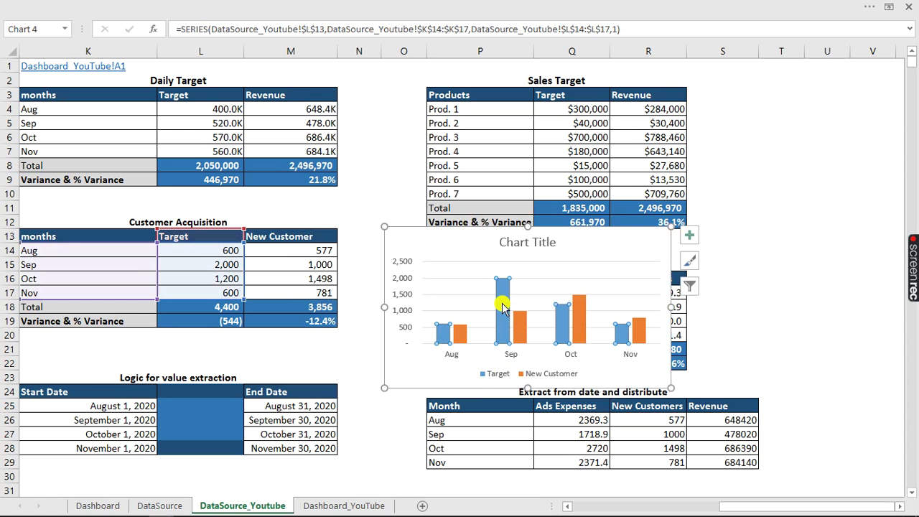
pyautogui.rightClick(503, 308)
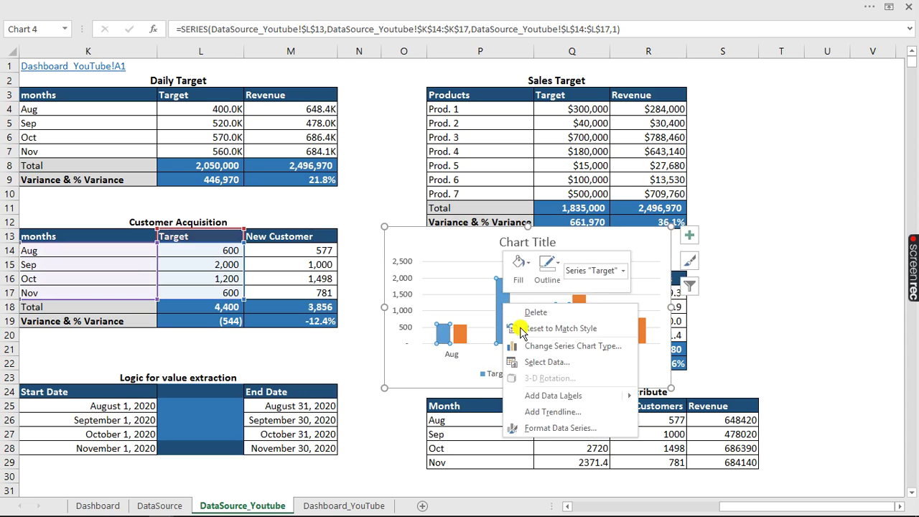
pyautogui.click(554, 428)
pyautogui.moveTo(553, 214); pyautogui.dragTo(193, 215)
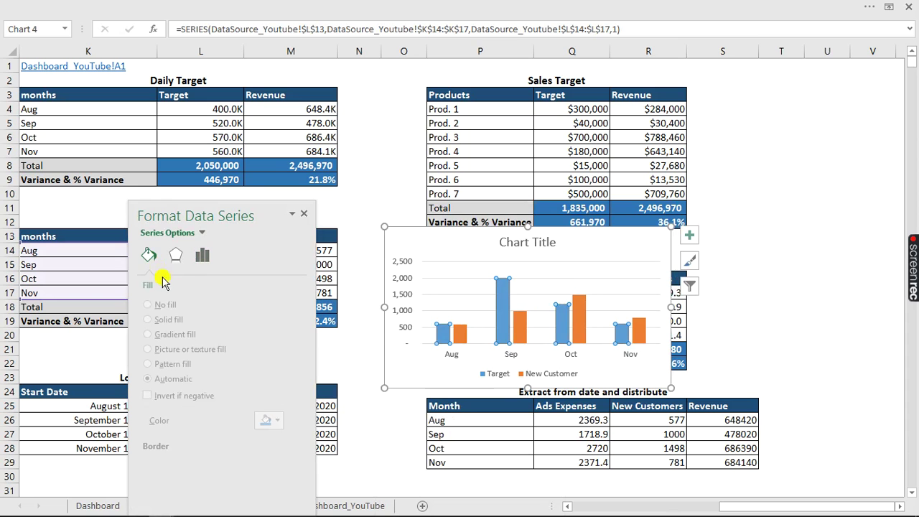
pyautogui.click(285, 419)
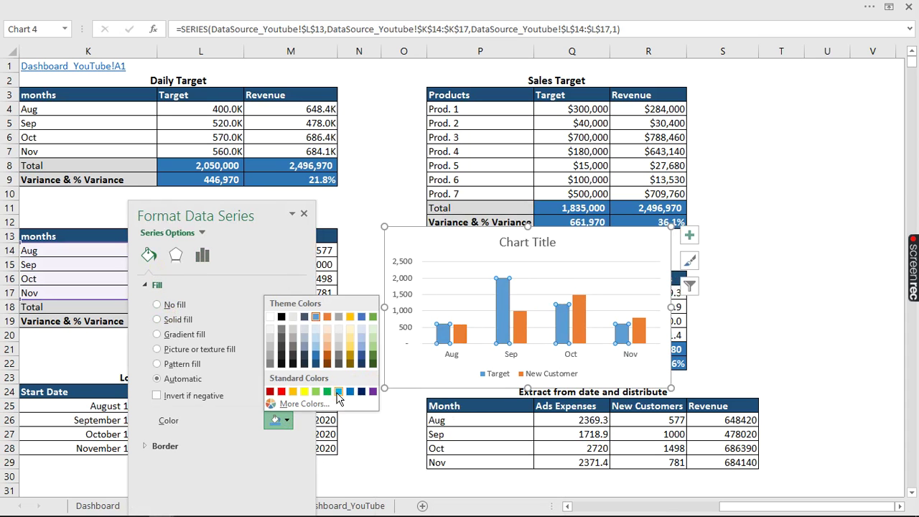
pyautogui.click(338, 391)
# Fill the chart's New Customer series with the standard blue colour.
pyautogui.click(521, 330)
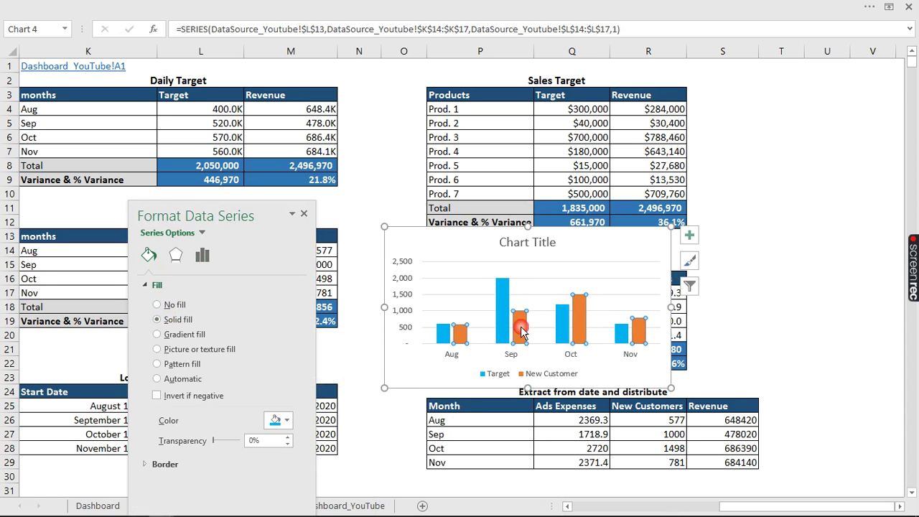
pyautogui.click(284, 419)
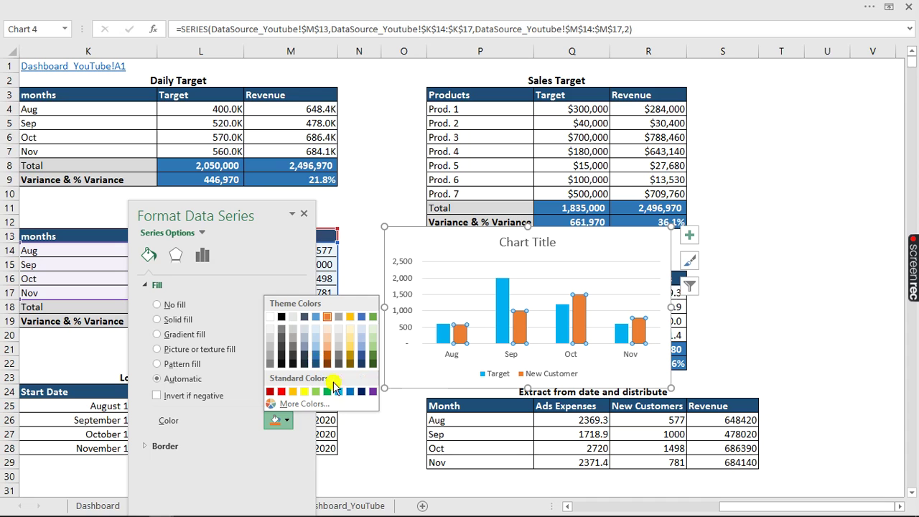
pyautogui.click(350, 392)
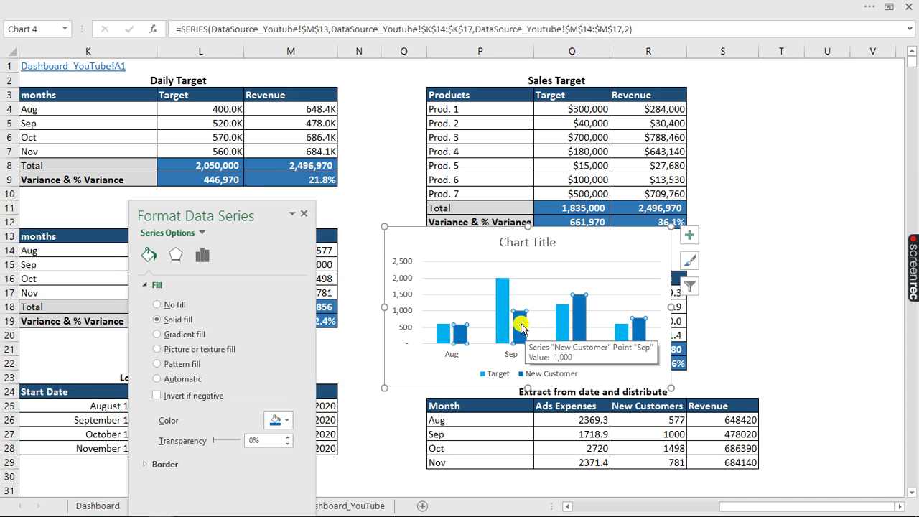
# Change the customer acquisition chart's type to 100% Stacked Column with the months on the category axis.
pyautogui.moveTo(254, 216); pyautogui.dragTo(279, 368)
pyautogui.click(471, 246)
pyautogui.click(177, 4)
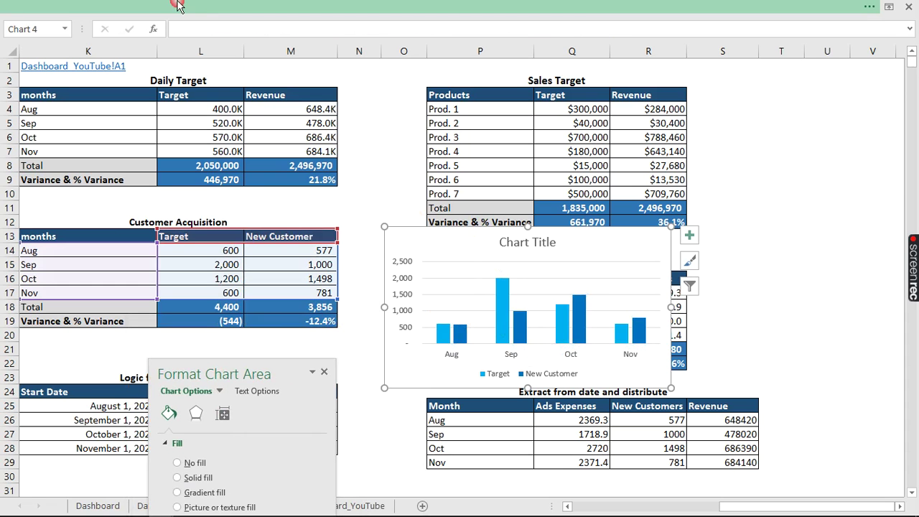
pyautogui.click(402, 6)
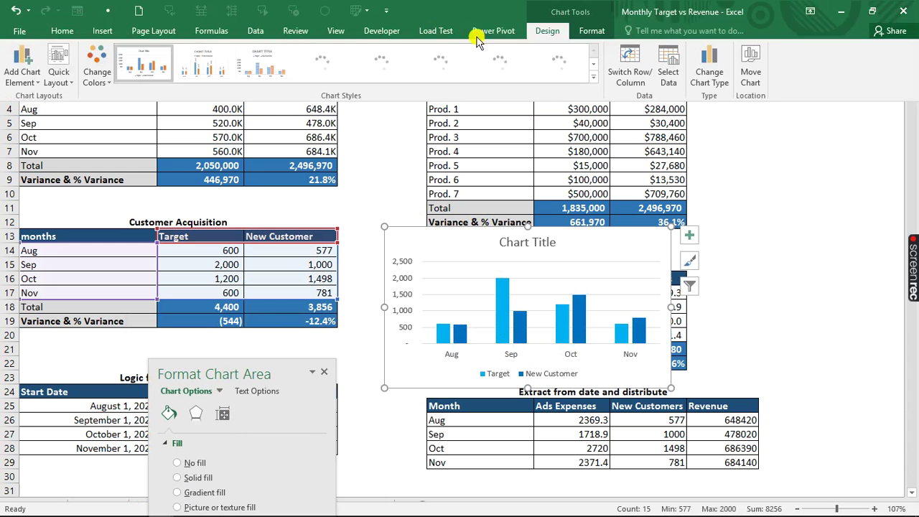
pyautogui.click(706, 71)
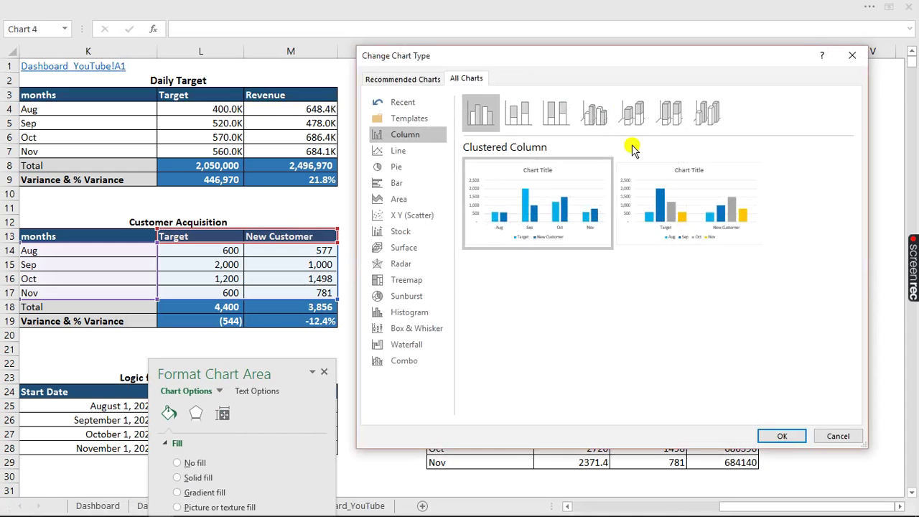
pyautogui.click(560, 111)
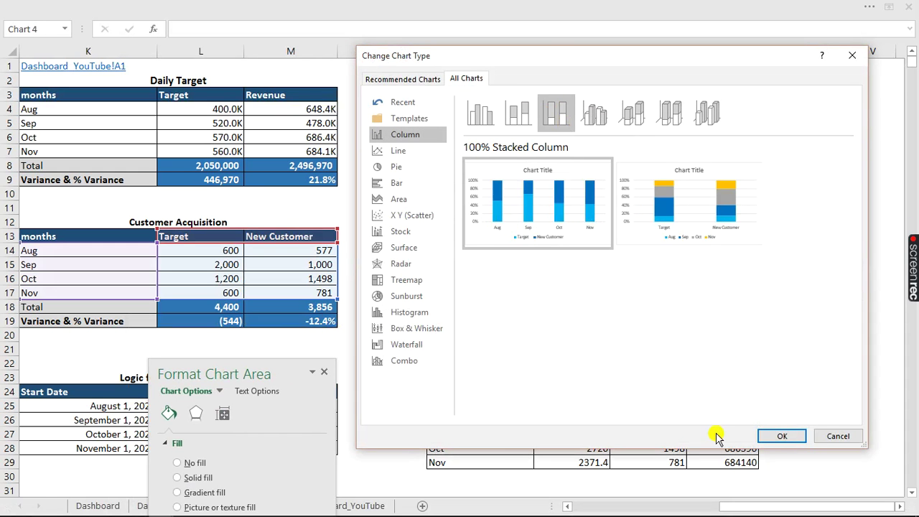
pyautogui.click(778, 436)
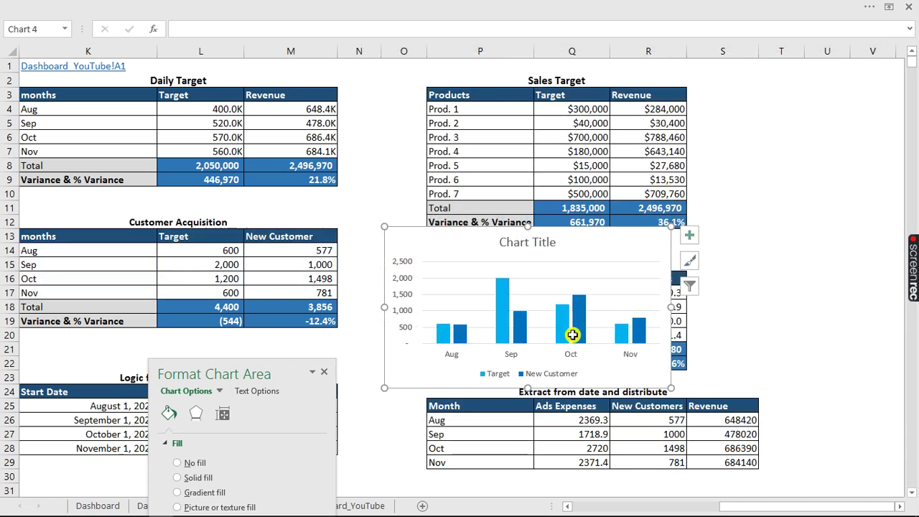
# Widen the stacked columns by reducing the series gap width to 73%.
pyautogui.moveTo(283, 370); pyautogui.dragTo(255, 175)
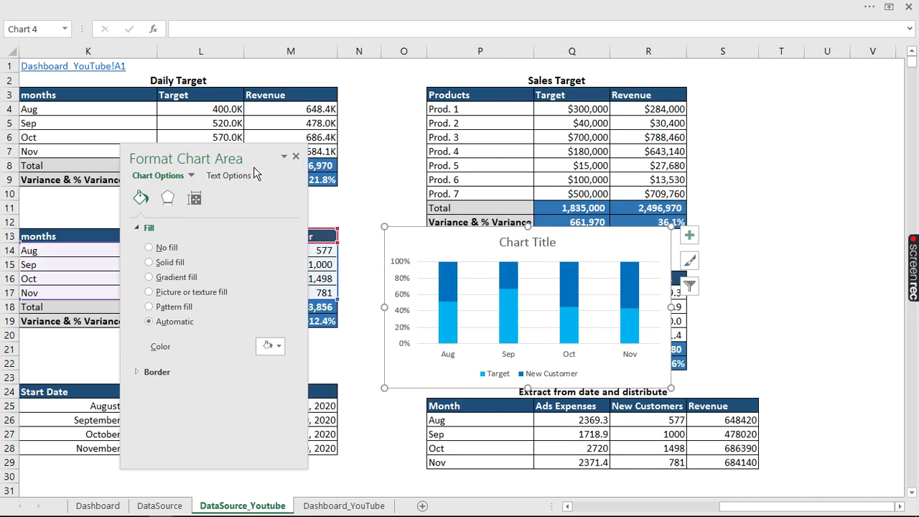
pyautogui.click(196, 201)
pyautogui.click(443, 298)
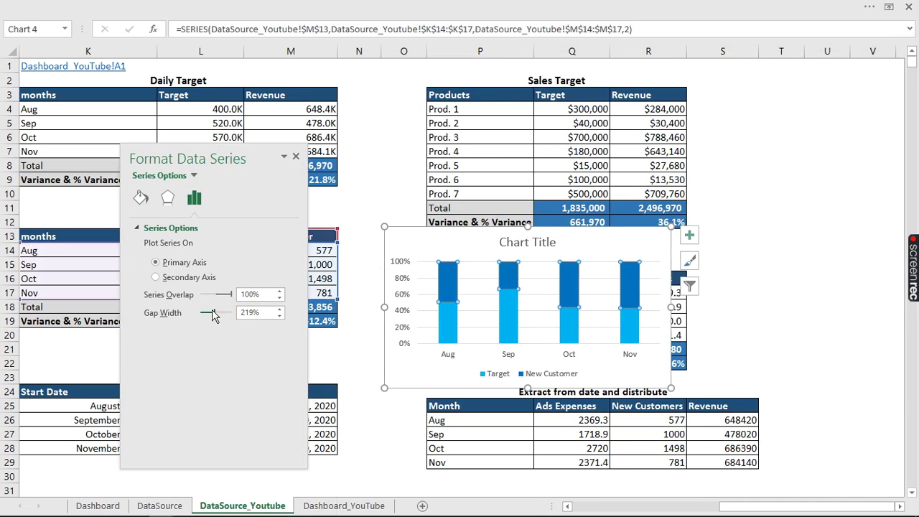
pyautogui.moveTo(206, 318); pyautogui.dragTo(206, 318)
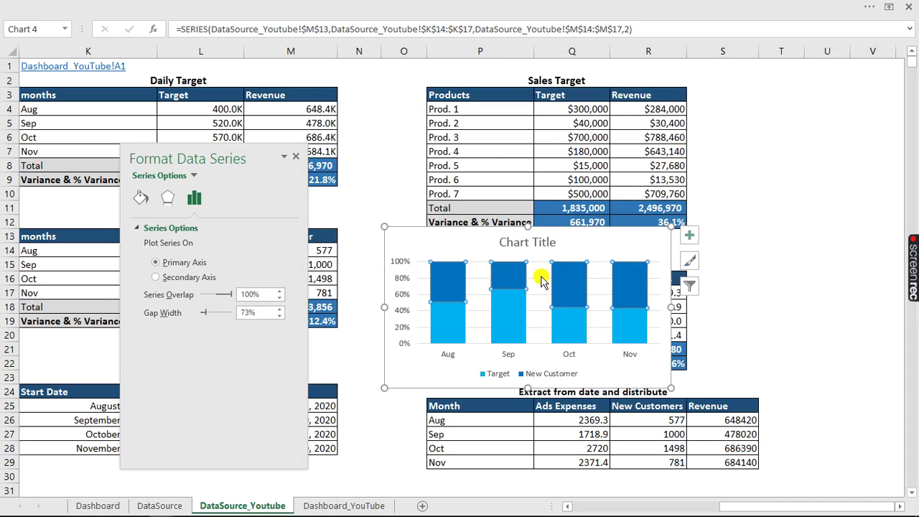
# Add data labels to both the New Customer and Target series.
pyautogui.click(688, 236)
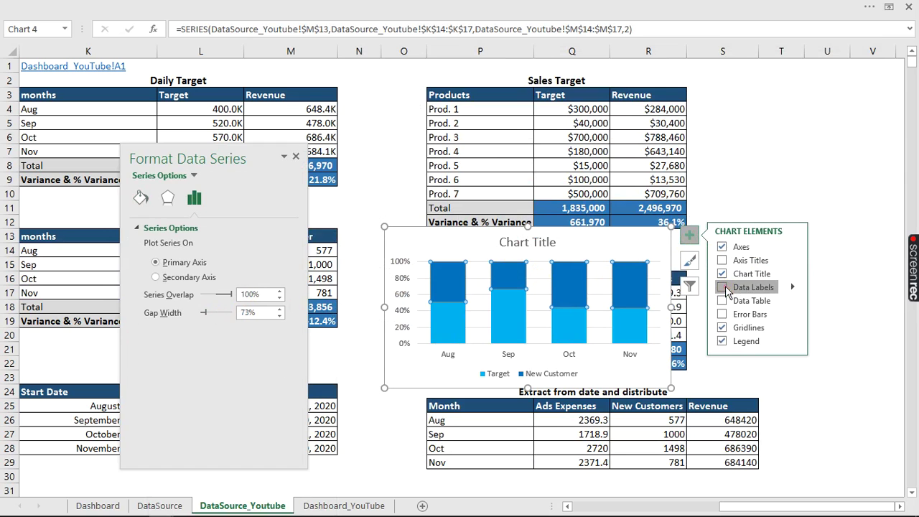
pyautogui.click(513, 313)
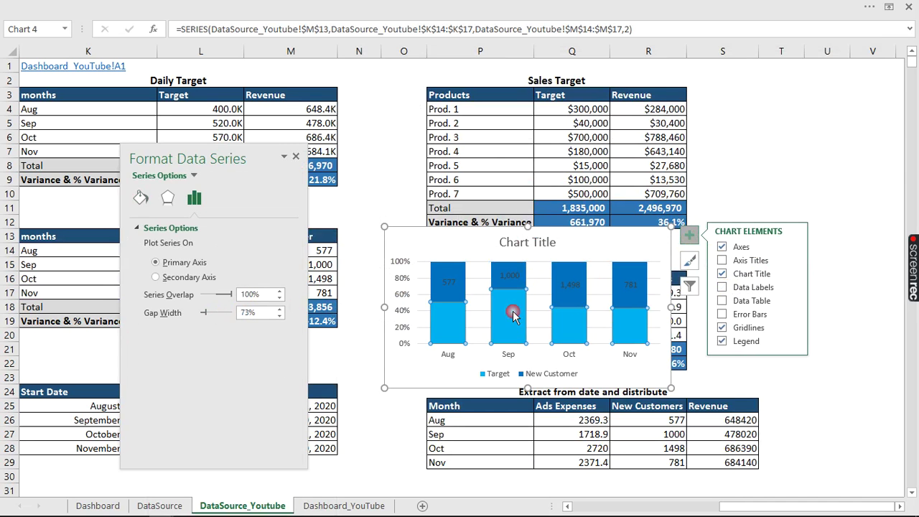
pyautogui.click(724, 287)
# Format the New Customer data labels in white bold text.
pyautogui.click(507, 275)
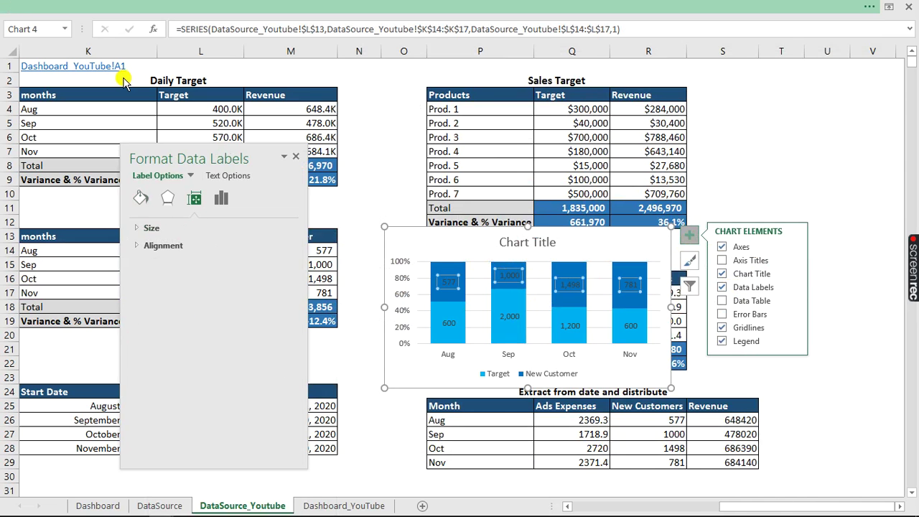
pyautogui.click(59, 31)
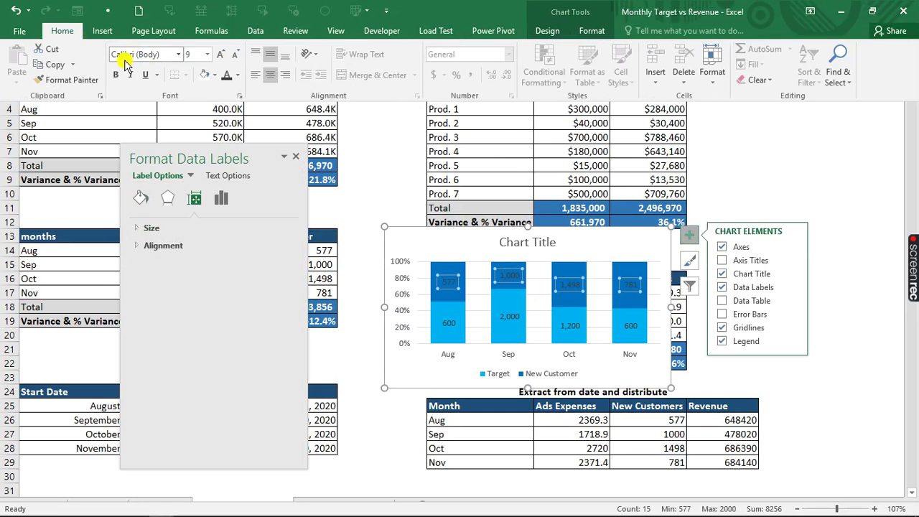
pyautogui.click(238, 75)
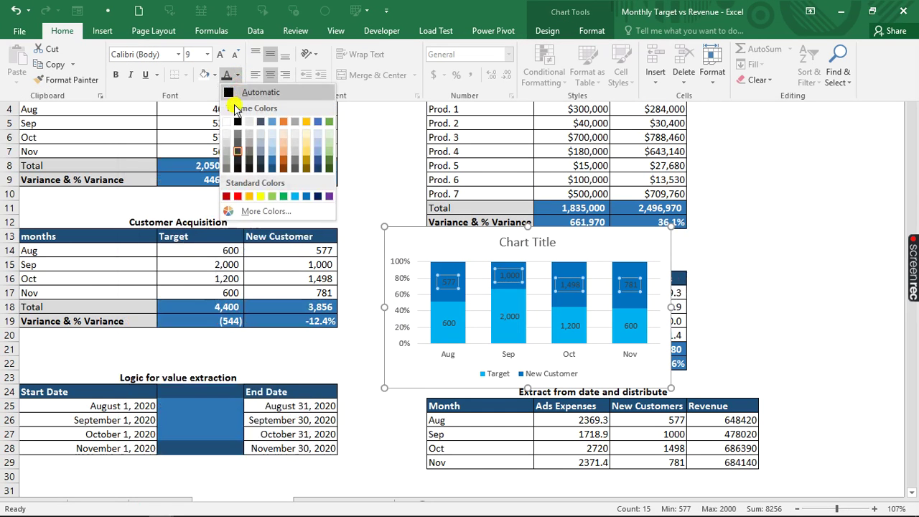
pyautogui.click(227, 123)
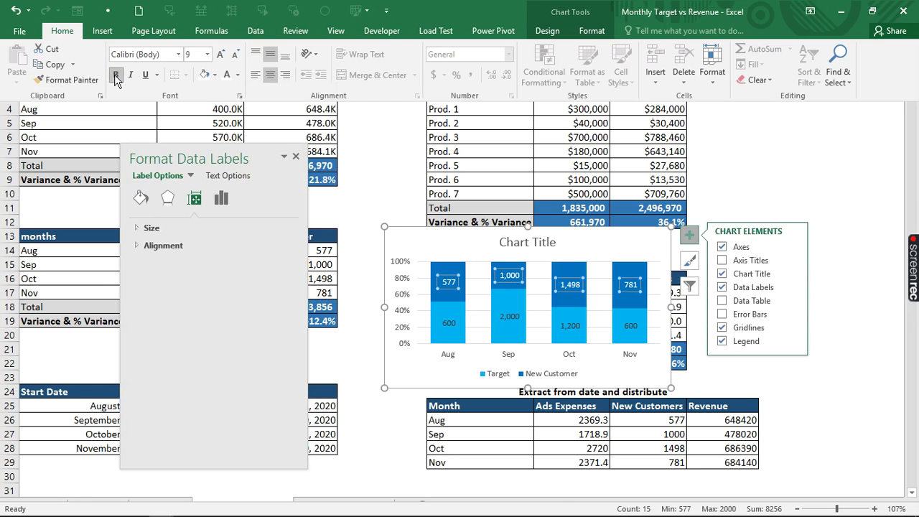
pyautogui.hotkey('ctrl', 'shift', 'F1')
# Format the Target data labels in white bold text.
pyautogui.click(447, 322)
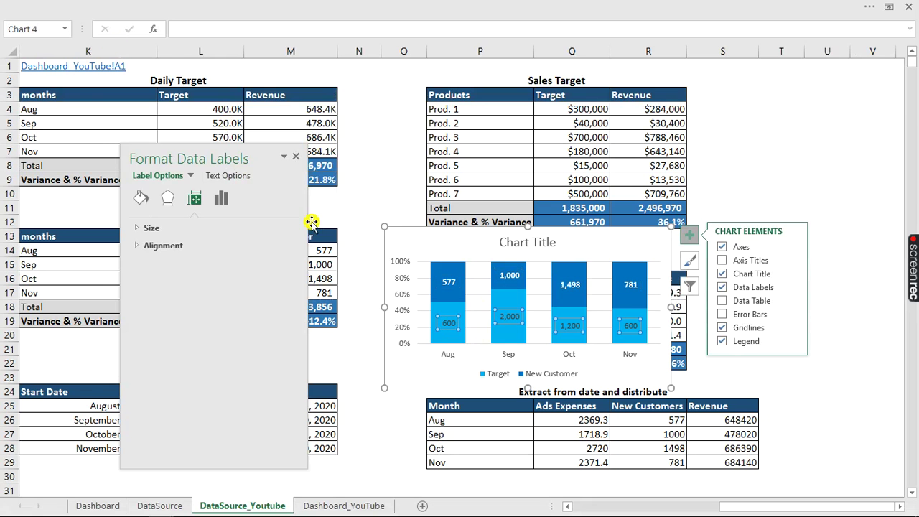
pyautogui.hotkey('ctrl', 'shift', 'F1')
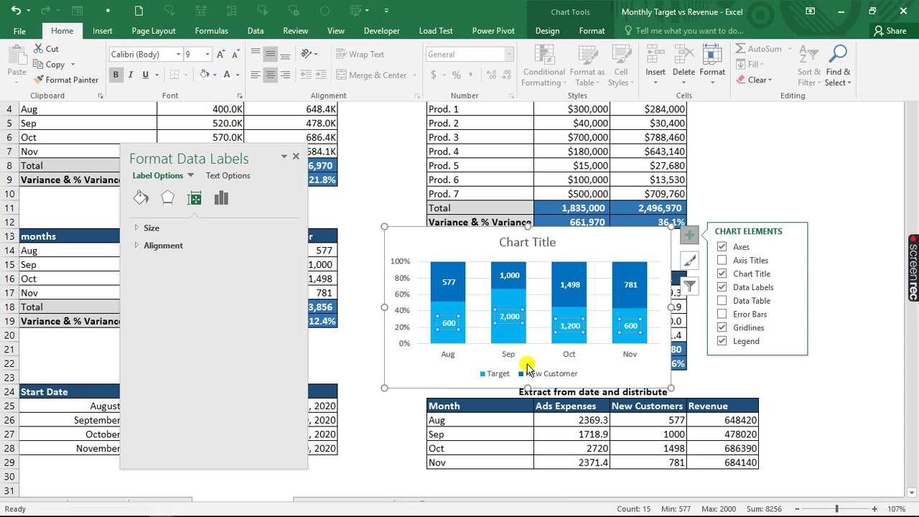
pyautogui.hotkey('ctrl', 'shift', 'F1')
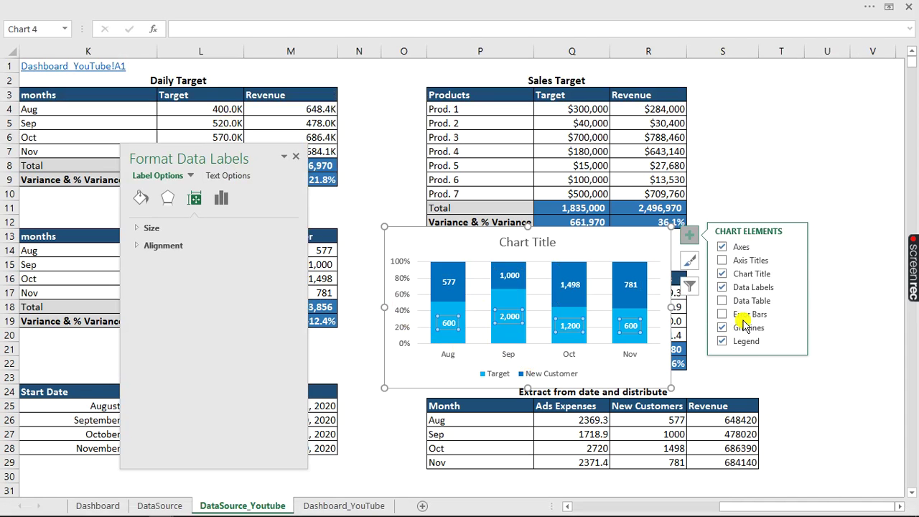
# Place the chart's legend at the top, beneath the chart title.
pyautogui.click(792, 340)
pyautogui.click(821, 359)
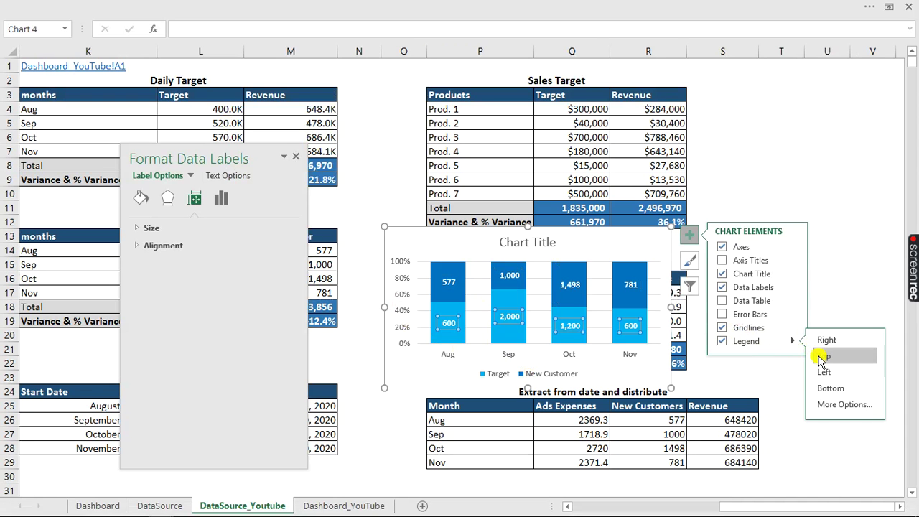
# Change the stacked column chart's title to "customer target and new customers".
pyautogui.click(548, 243)
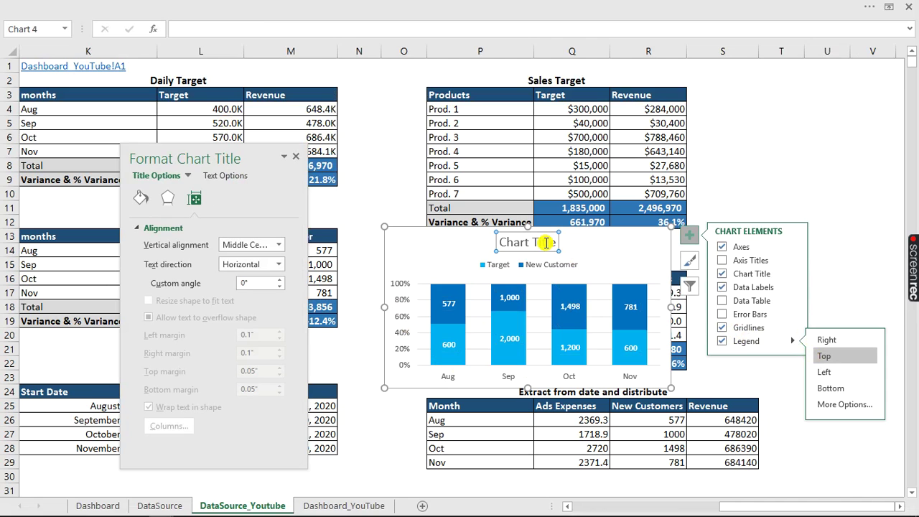
pyautogui.write('customer Acquisition')
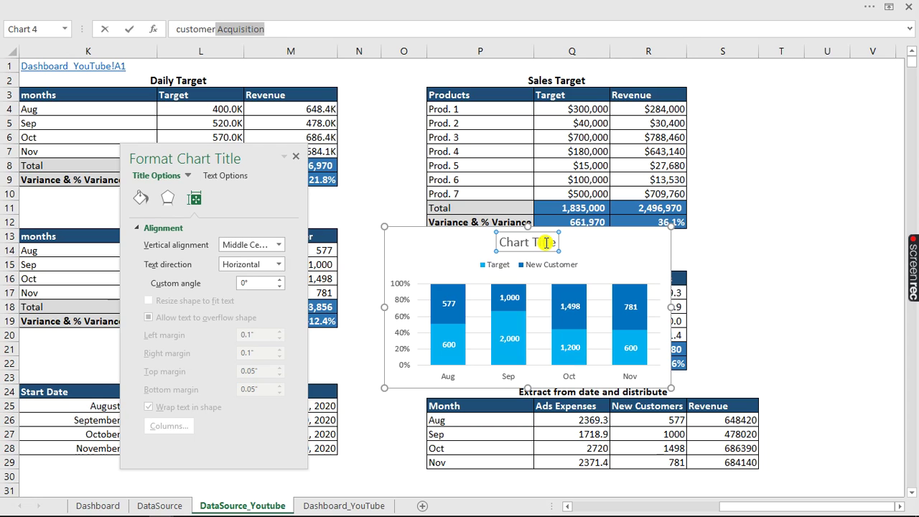
pyautogui.write('target and new')
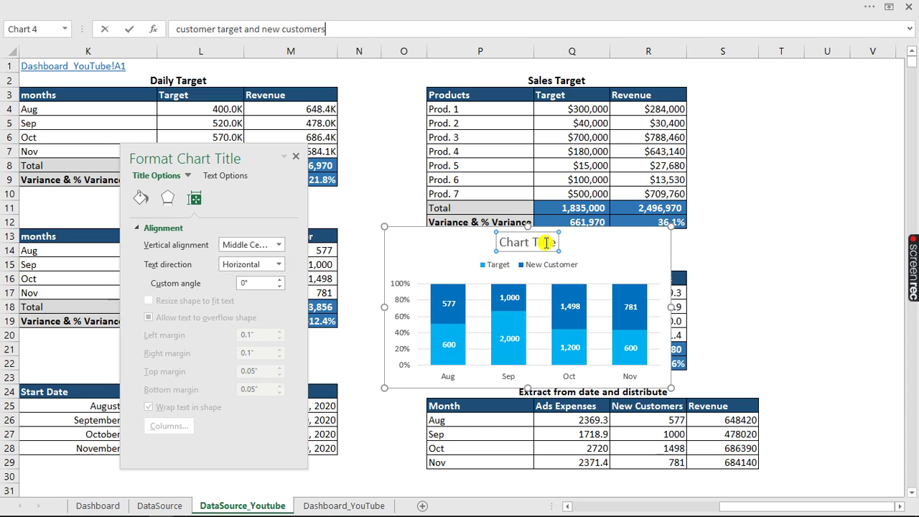
pyautogui.press('Return')
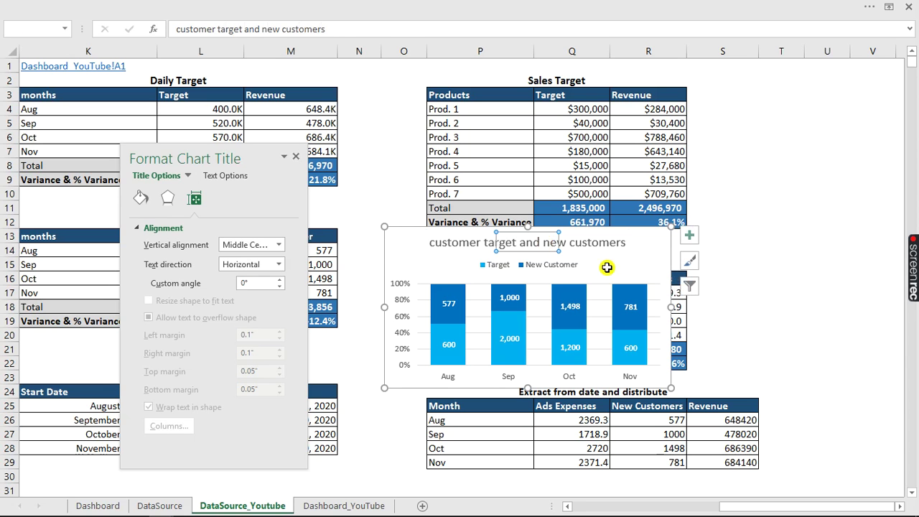
# Set the chart area to no fill and its border to no line.
pyautogui.click(410, 240)
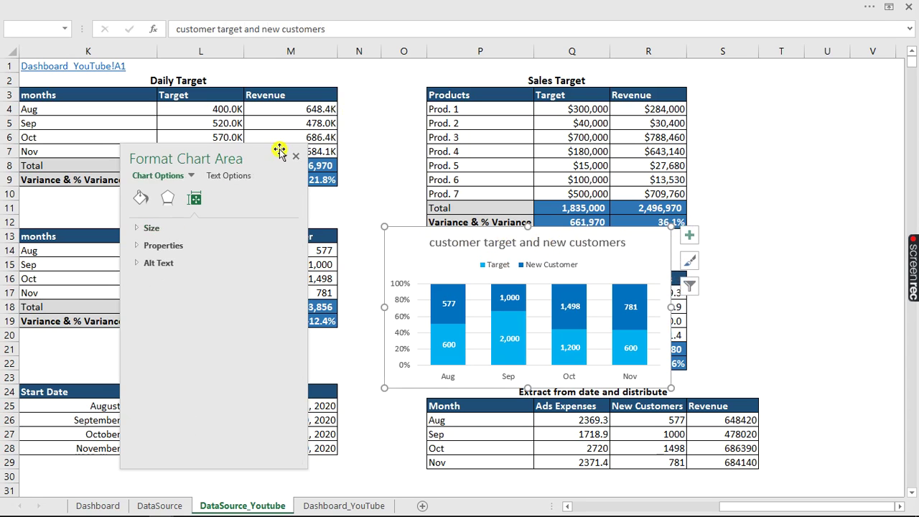
pyautogui.click(140, 200)
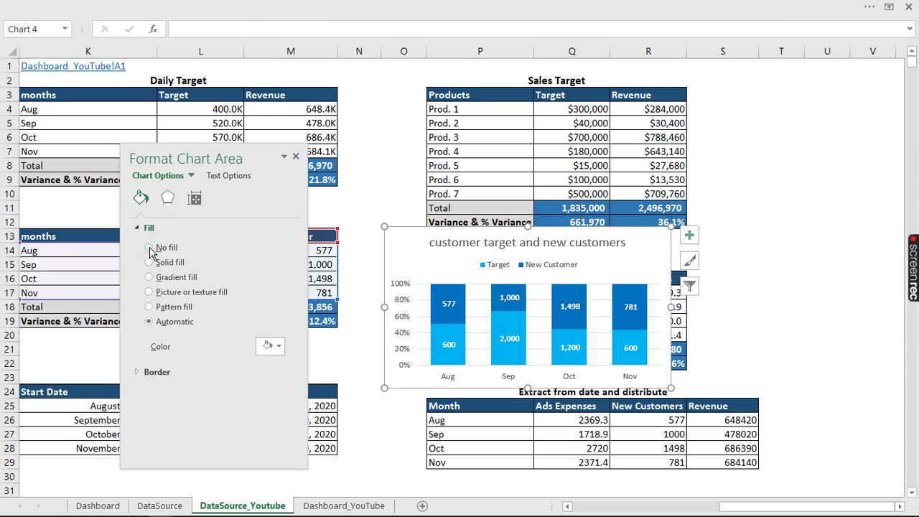
pyautogui.click(150, 248)
pyautogui.click(152, 351)
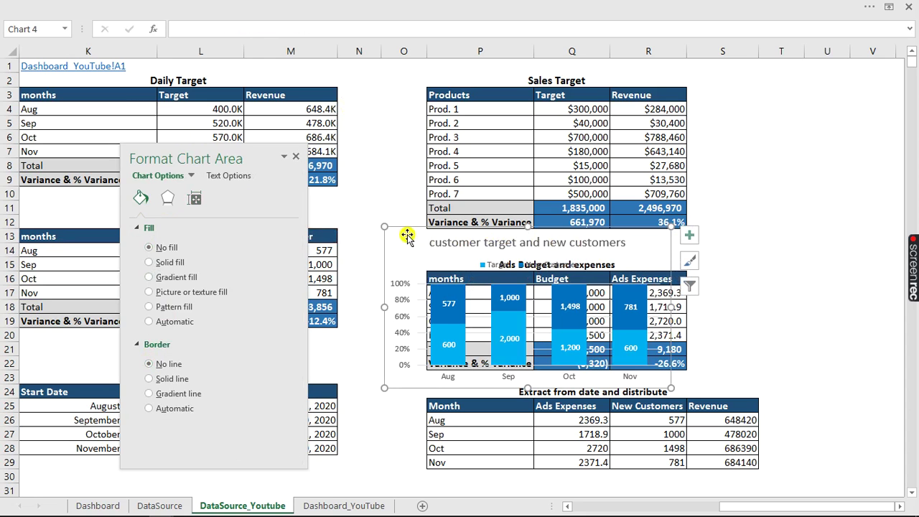
# Move the chart to the blank Customers acquisition panel on the Dashboard_YouTube sheet and pull its left edge slightly inward.
pyautogui.press('Delete')
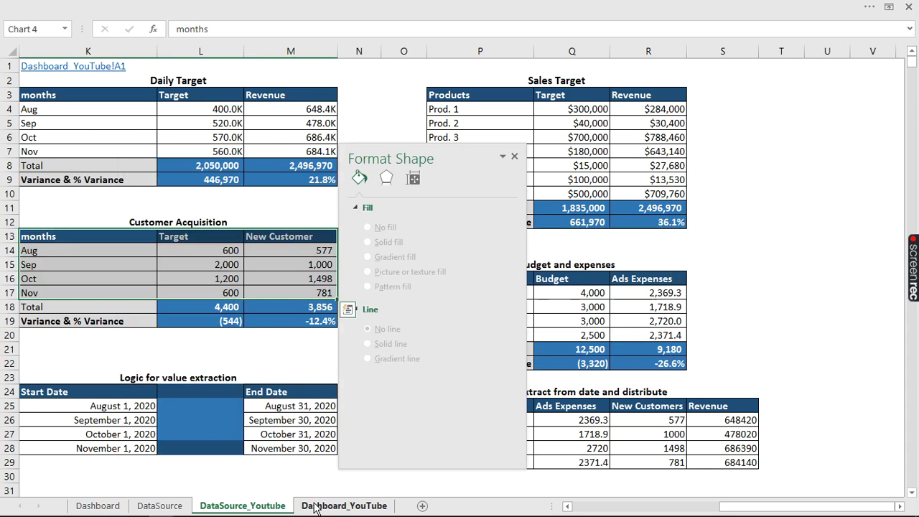
pyautogui.click(344, 506)
pyautogui.click(734, 158)
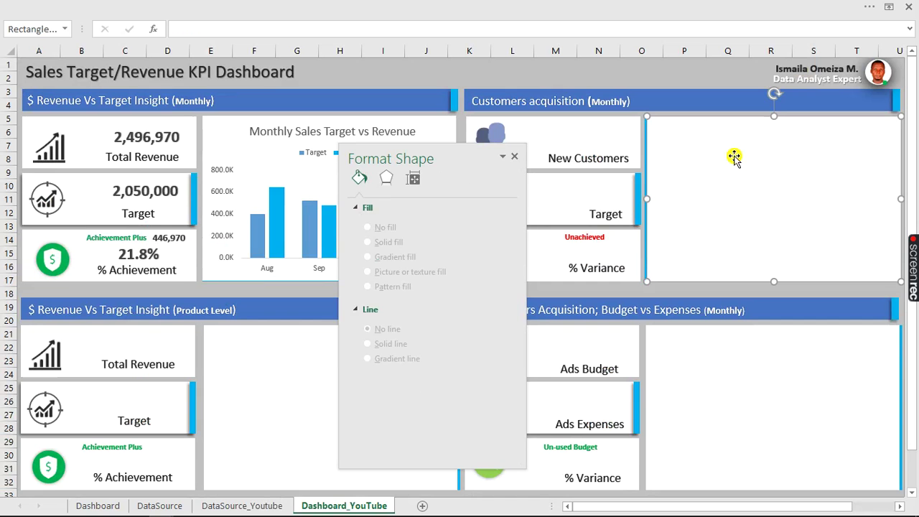
pyautogui.hotkey('ctrl', 'v')
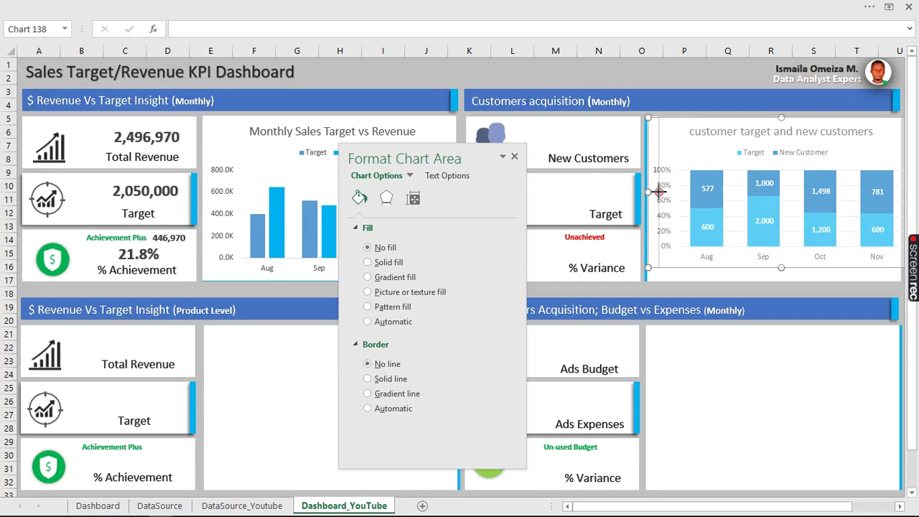
pyautogui.moveTo(658, 192); pyautogui.dragTo(668, 192)
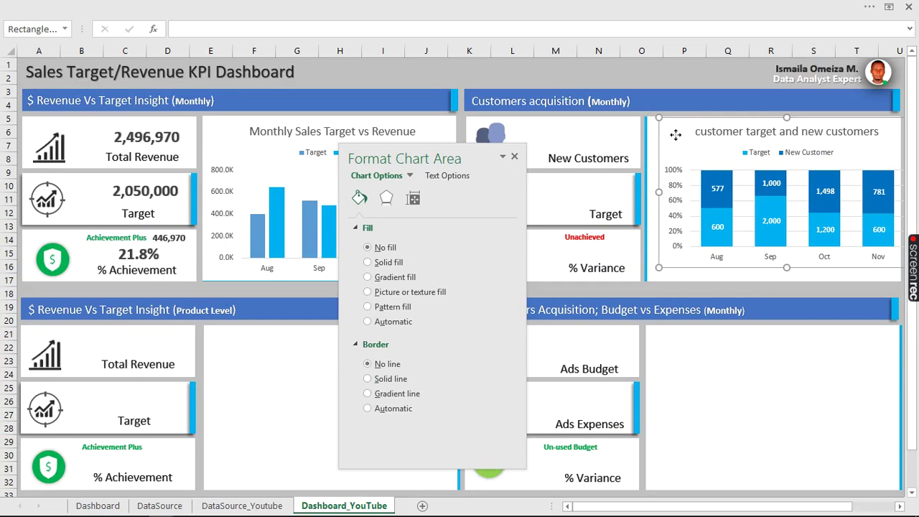
# Remove the major gridlines from the customer chart and return the white panel behind it to its original position.
pyautogui.moveTo(675, 135); pyautogui.dragTo(674, 135)
pyautogui.click(674, 135)
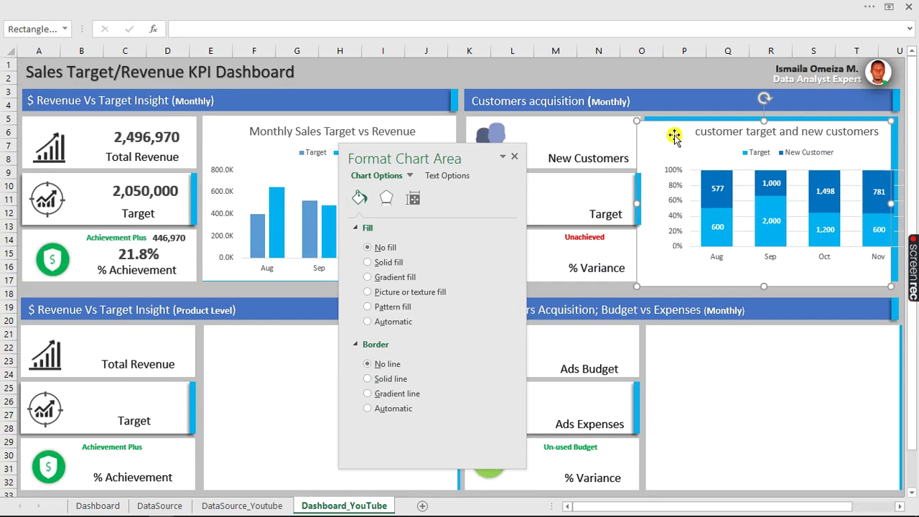
pyautogui.click(797, 189)
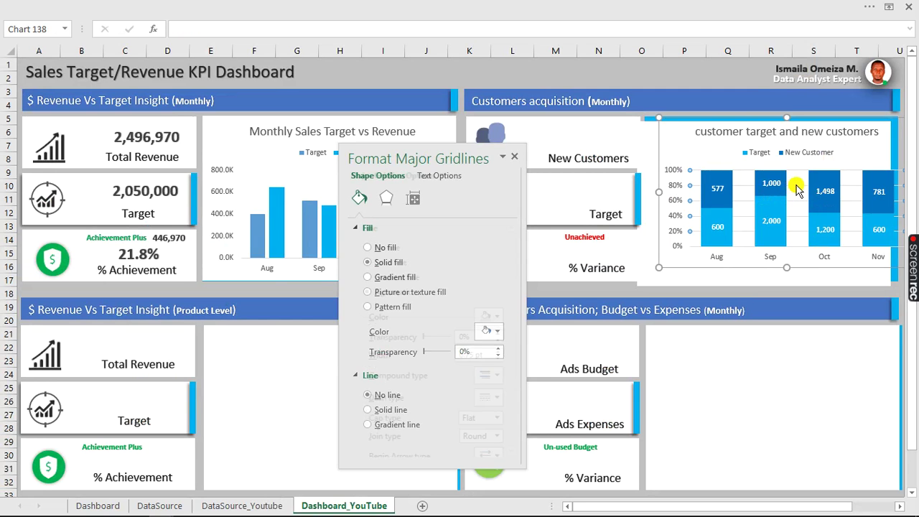
pyautogui.click(887, 251)
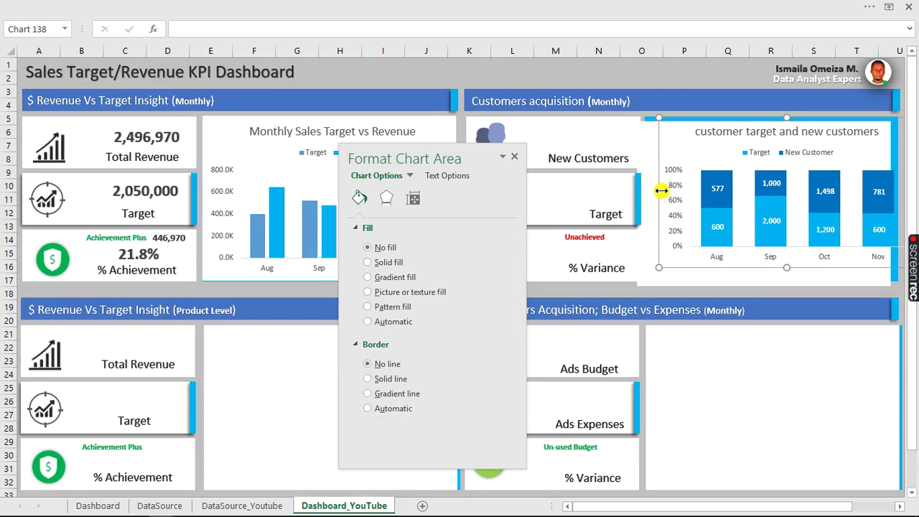
pyautogui.click(647, 133)
pyautogui.moveTo(658, 130); pyautogui.dragTo(657, 128)
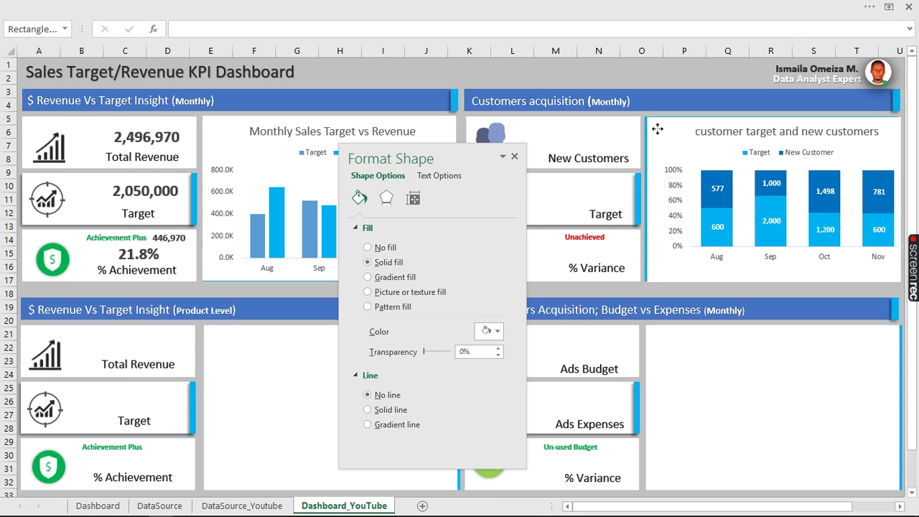
pyautogui.click(657, 128)
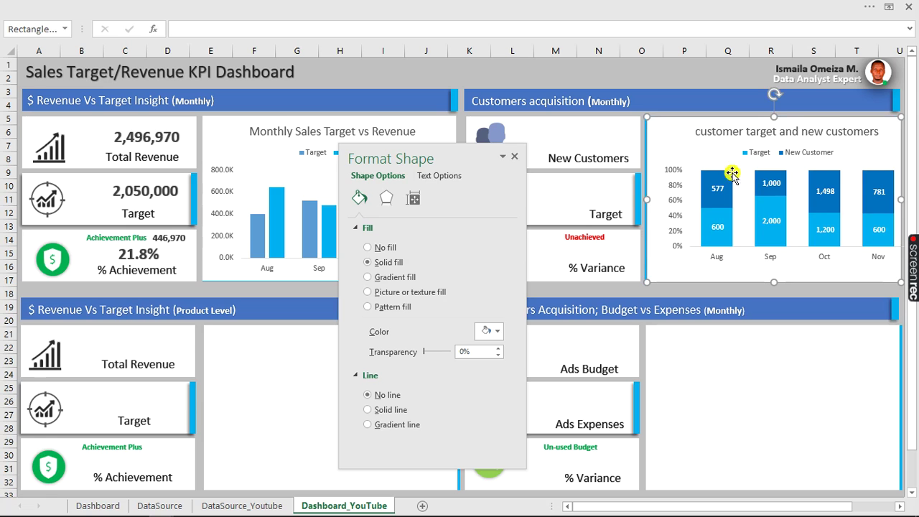
# Stretch the customer chart slightly downward within its panel and close the formatting pane.
pyautogui.click(766, 254)
pyautogui.click(787, 264)
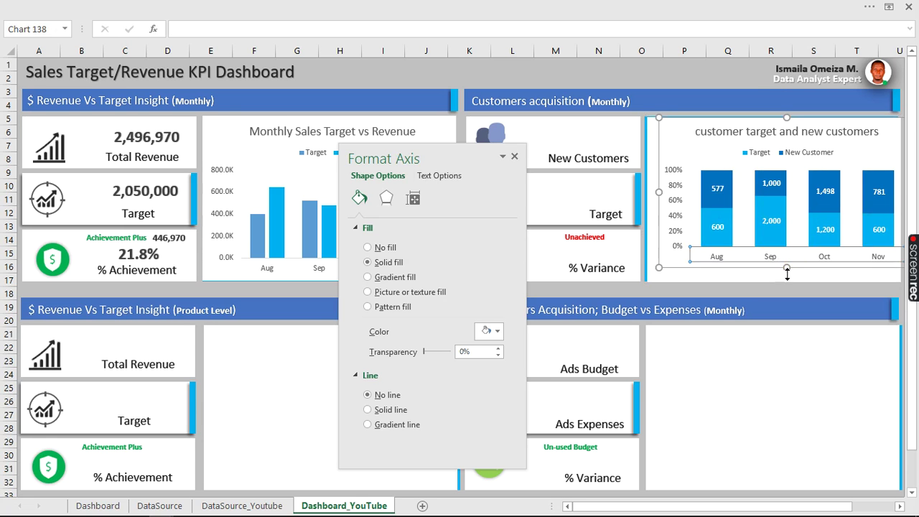
pyautogui.moveTo(787, 274); pyautogui.dragTo(787, 275)
pyautogui.click(513, 156)
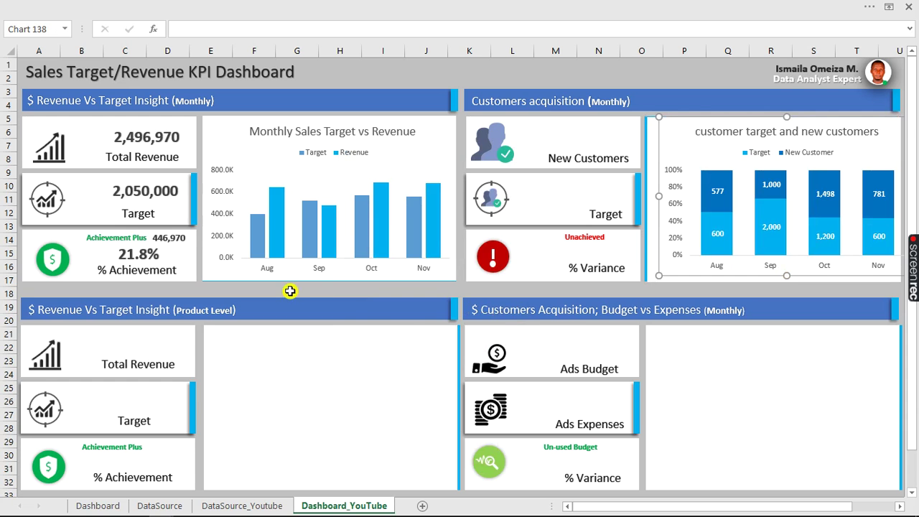
# Insert a scatter chart from the months, Budget and Ads Expenses data, without totals, in the DataSource_Youtube sheet's Ads Budget and expenses table.
pyautogui.click(240, 504)
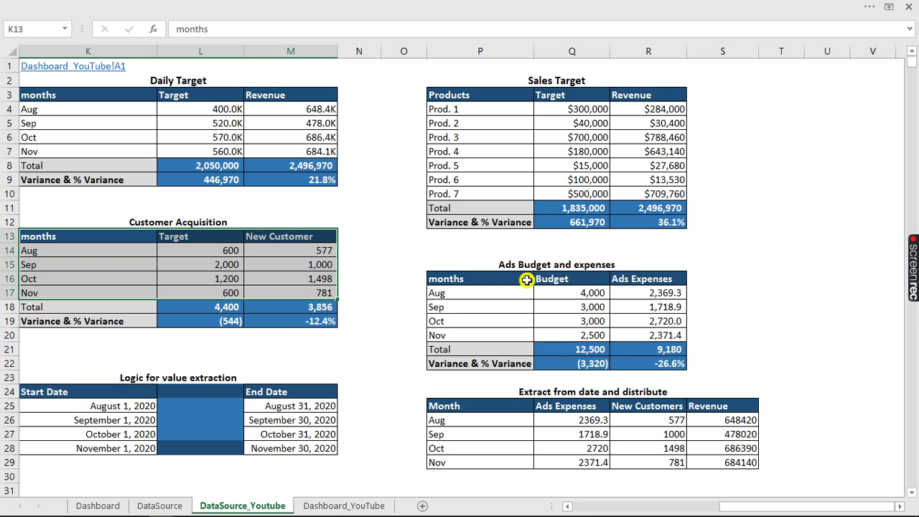
pyautogui.moveTo(447, 279); pyautogui.dragTo(633, 335)
pyautogui.click(166, 6)
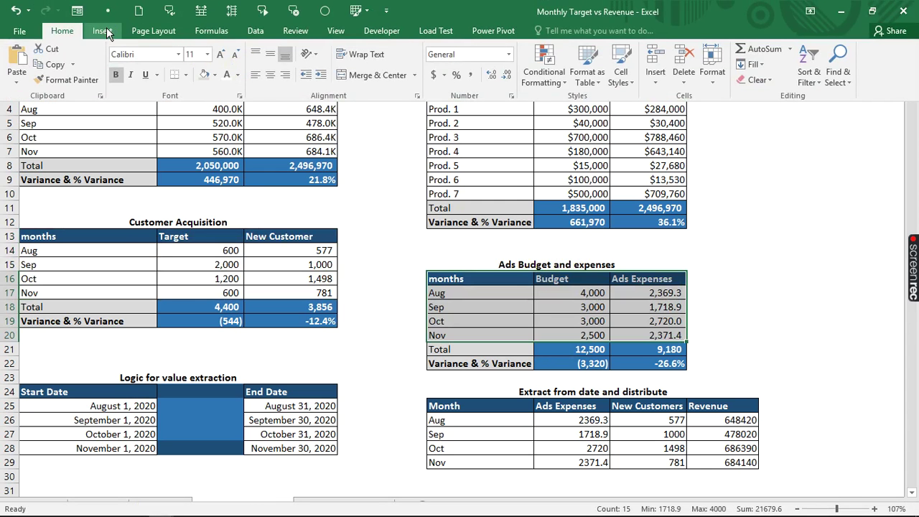
pyautogui.click(104, 31)
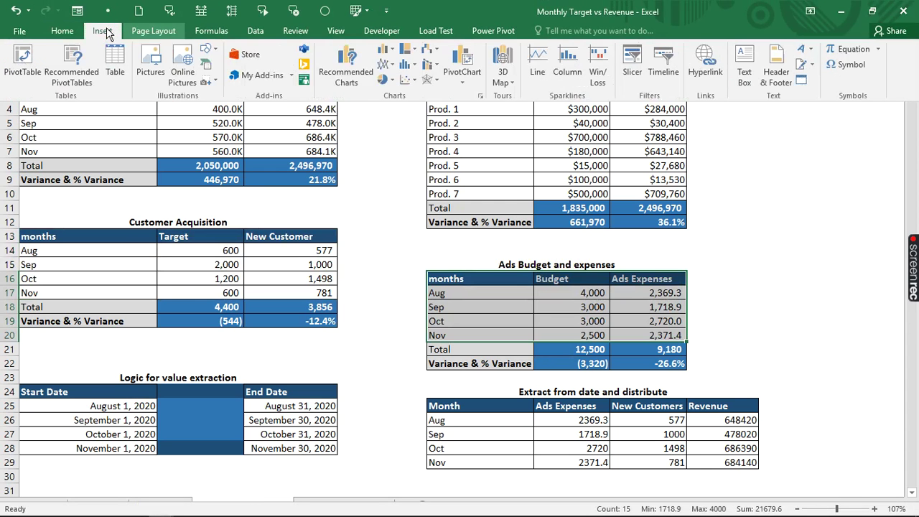
pyautogui.click(415, 80)
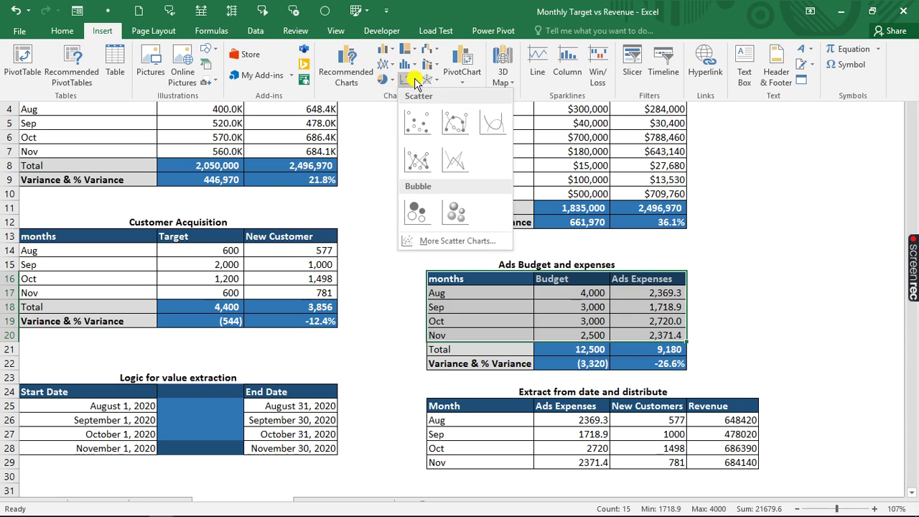
pyautogui.click(415, 123)
# Delete the scatter chart's horizontal axis and place its legend at the top.
pyautogui.click(499, 354)
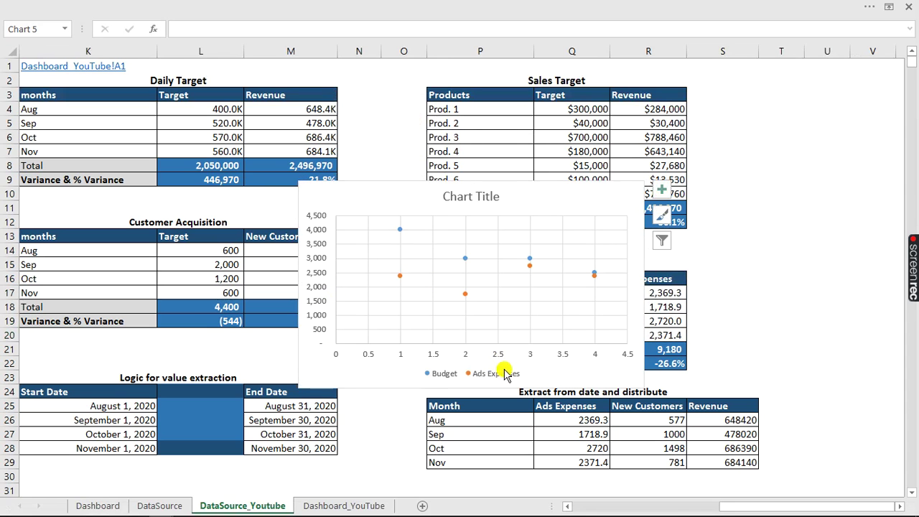
pyautogui.press('Delete')
pyautogui.click(471, 373)
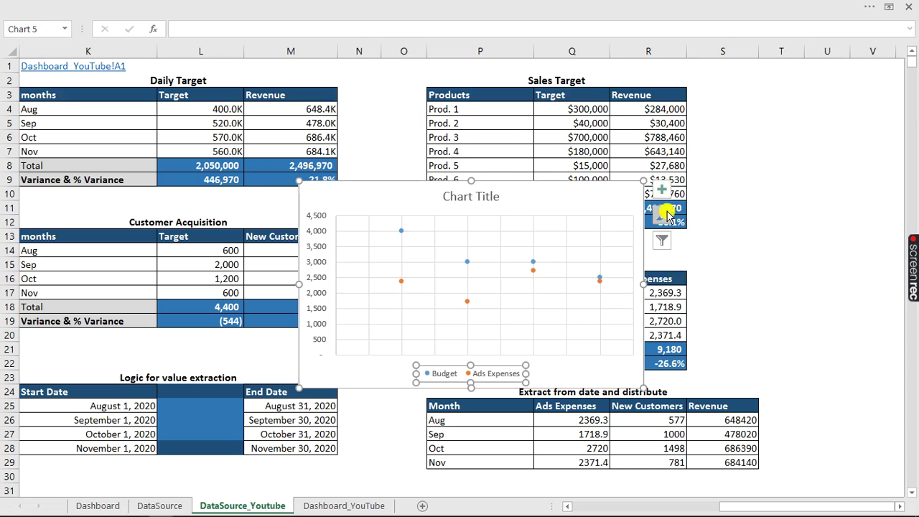
pyautogui.click(661, 190)
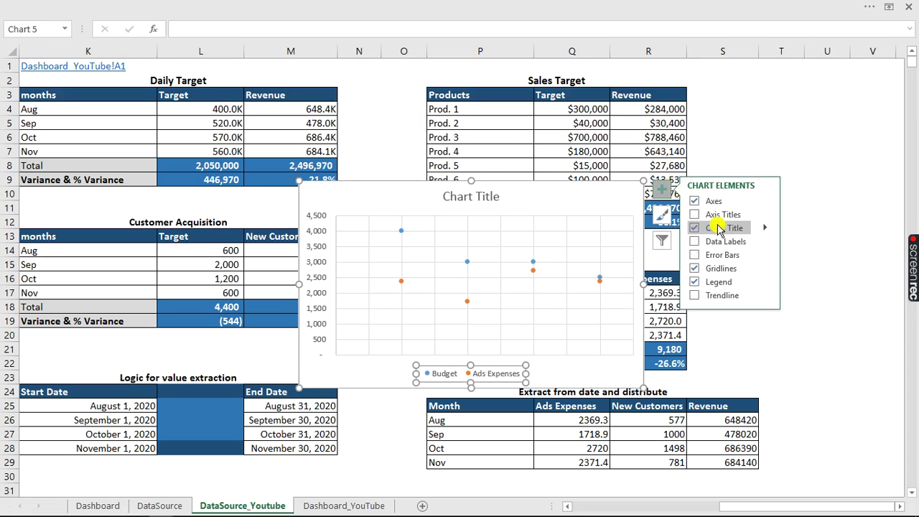
pyautogui.click(747, 284)
pyautogui.moveTo(763, 286)
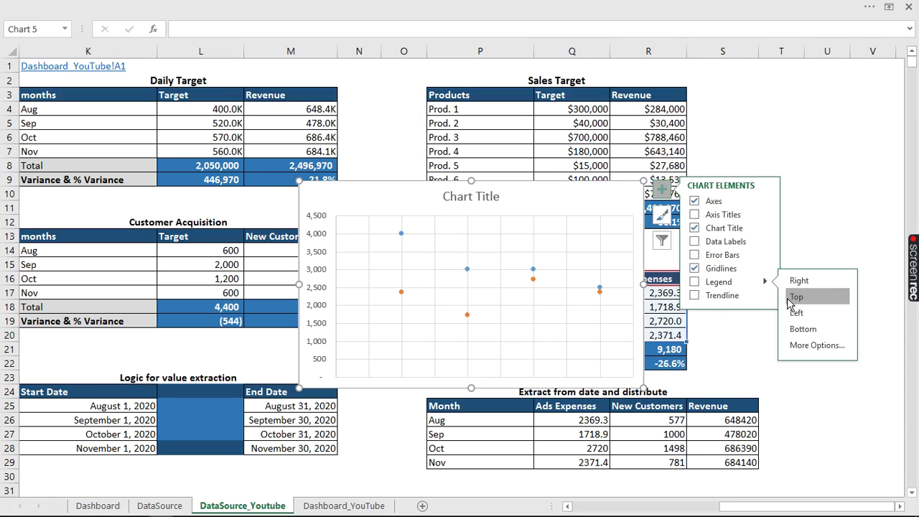
pyautogui.click(793, 297)
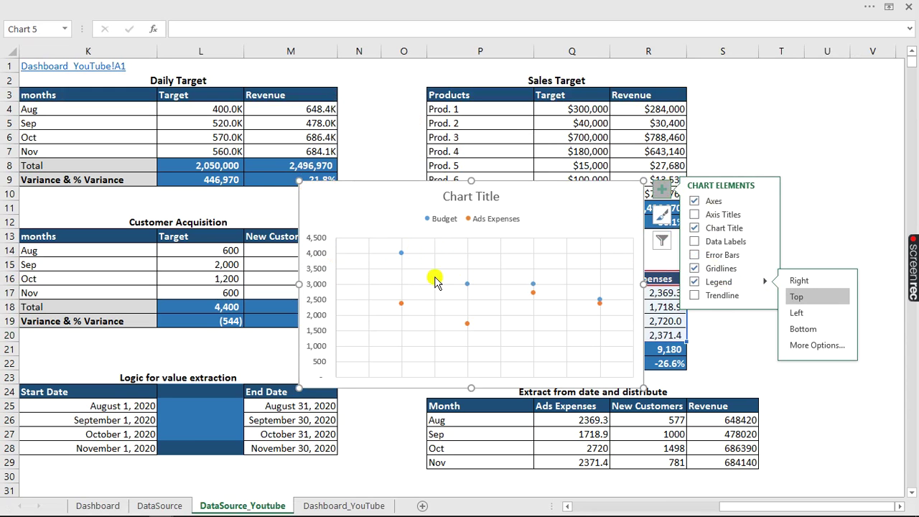
# Open the formatting options for the scatter chart's plot area and move the pane clear of the chart.
pyautogui.click(468, 284)
pyautogui.click(864, 219)
pyautogui.click(863, 219)
pyautogui.click(477, 267)
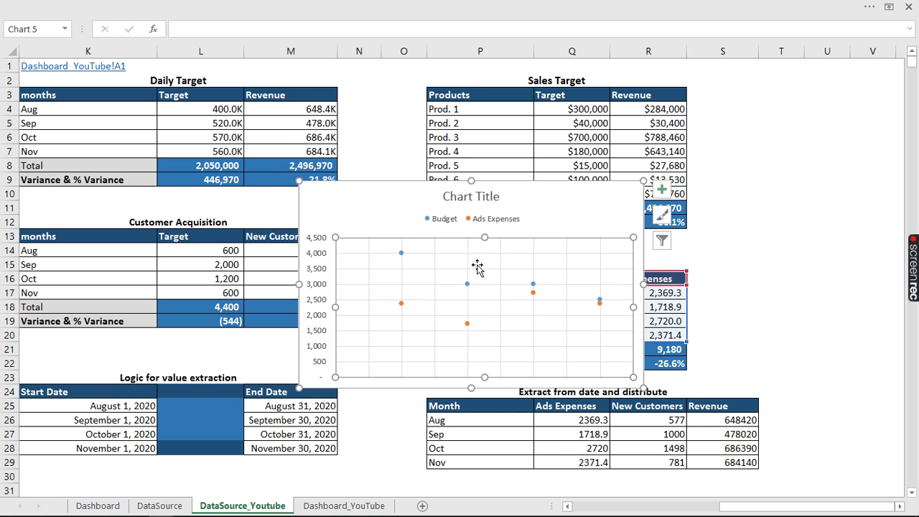
pyautogui.doubleClick(477, 265)
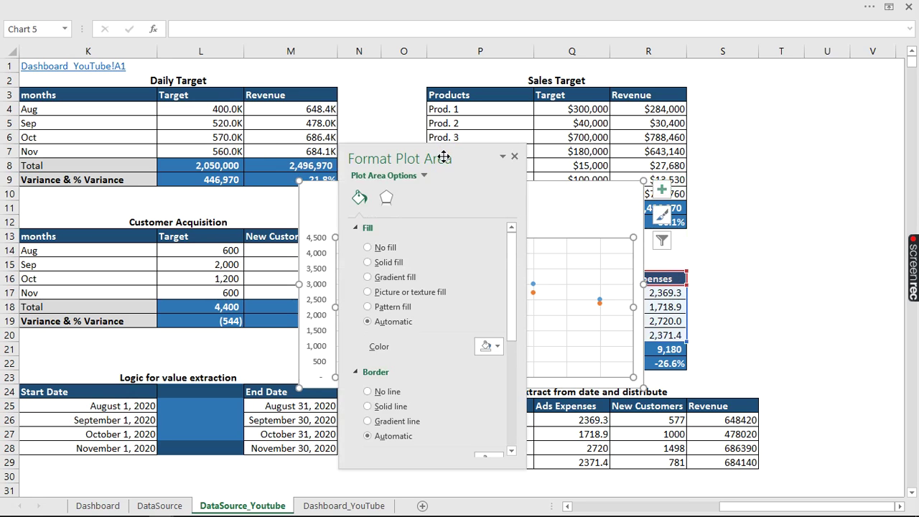
pyautogui.moveTo(444, 156); pyautogui.dragTo(165, 157)
# Give the Budget series markers a solid light blue border 5.75 pt wide.
pyautogui.click(398, 249)
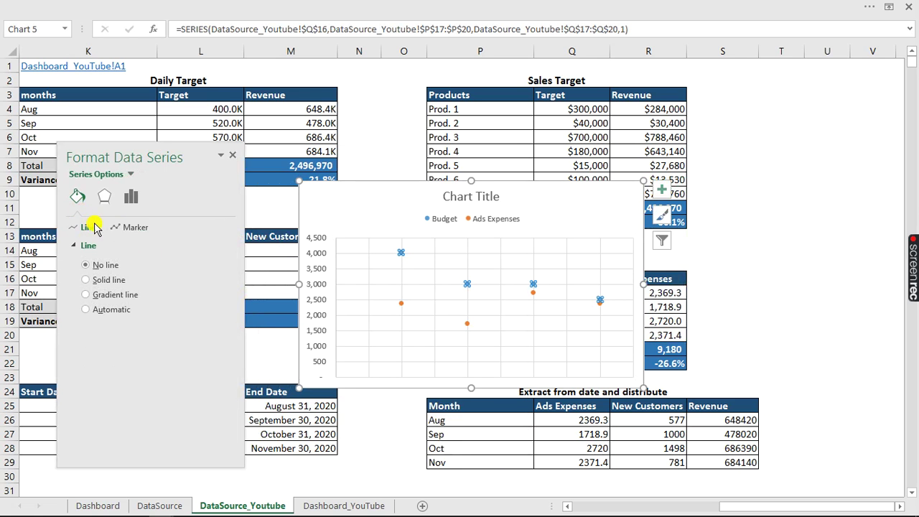
pyautogui.click(132, 231)
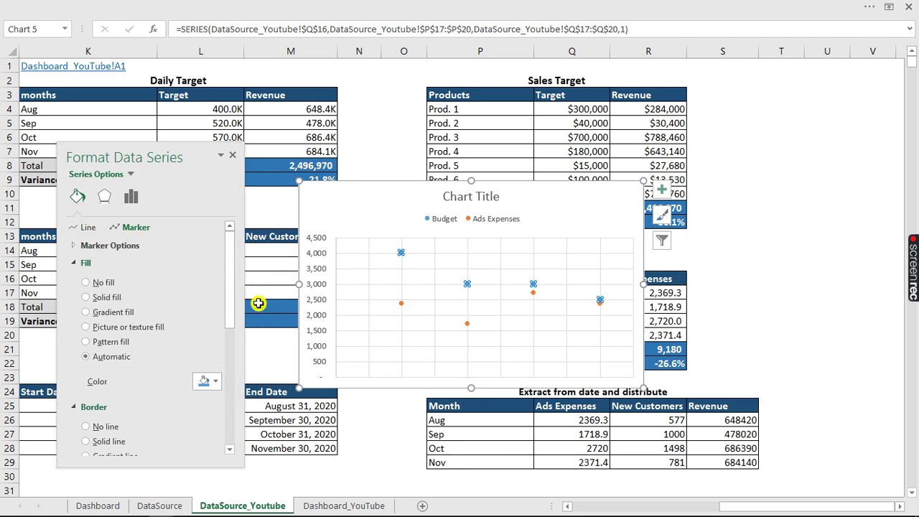
pyautogui.moveTo(232, 287); pyautogui.dragTo(231, 367)
pyautogui.click(182, 359)
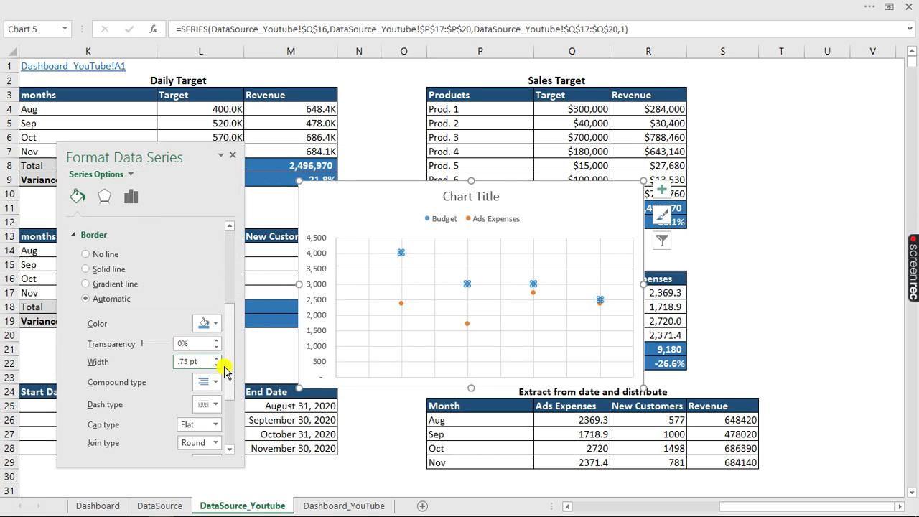
pyautogui.write('5')
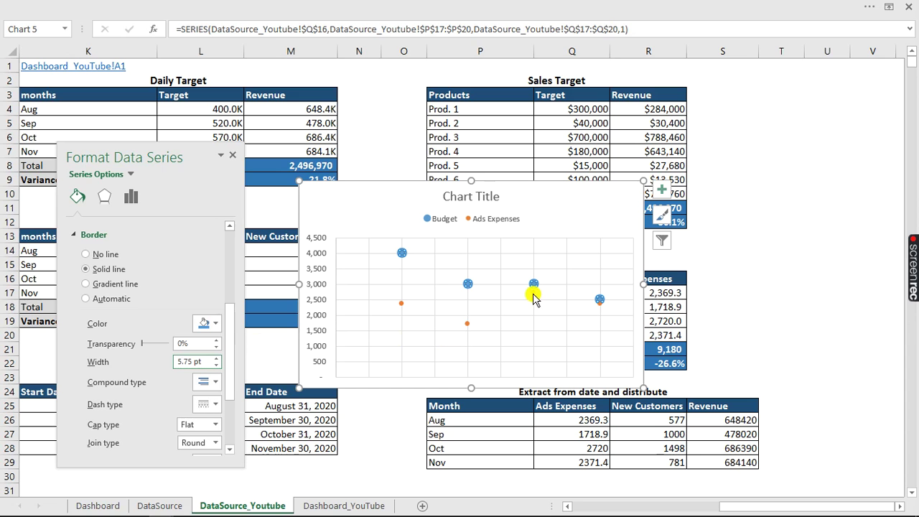
pyautogui.click(214, 324)
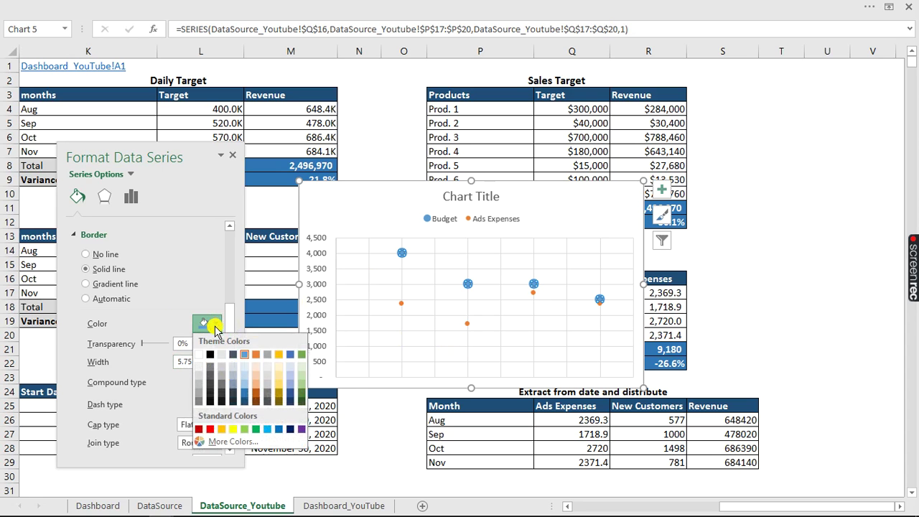
pyautogui.click(267, 429)
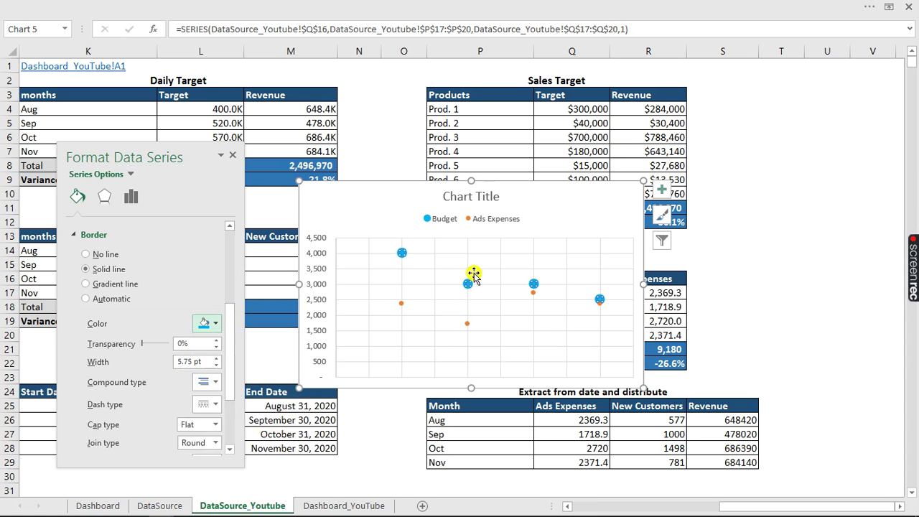
# Add data labels to the Budget series of the scatter chart.
pyautogui.moveTo(466, 282)
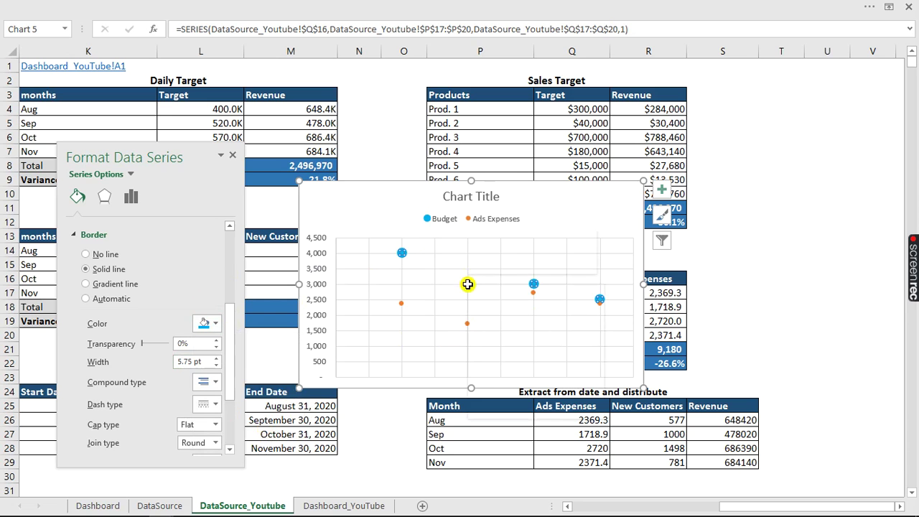
pyautogui.rightClick(467, 285)
pyautogui.moveTo(515, 380)
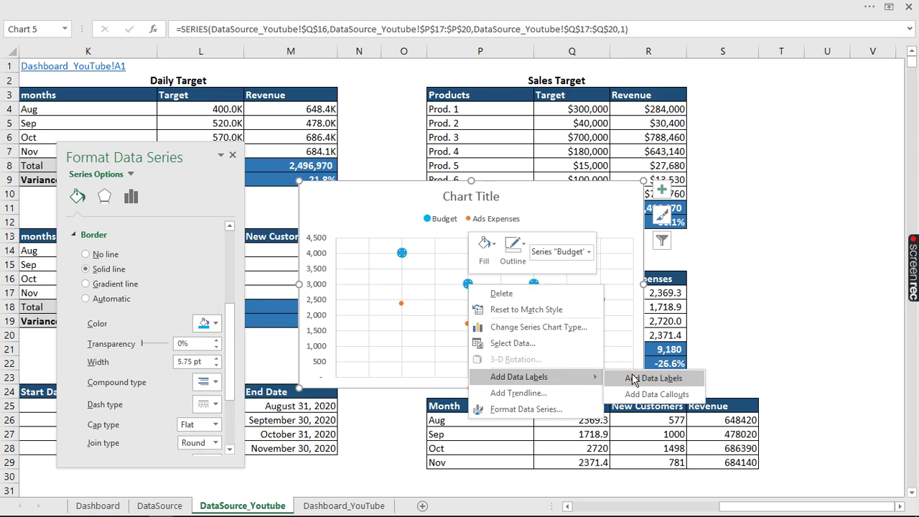
pyautogui.click(630, 378)
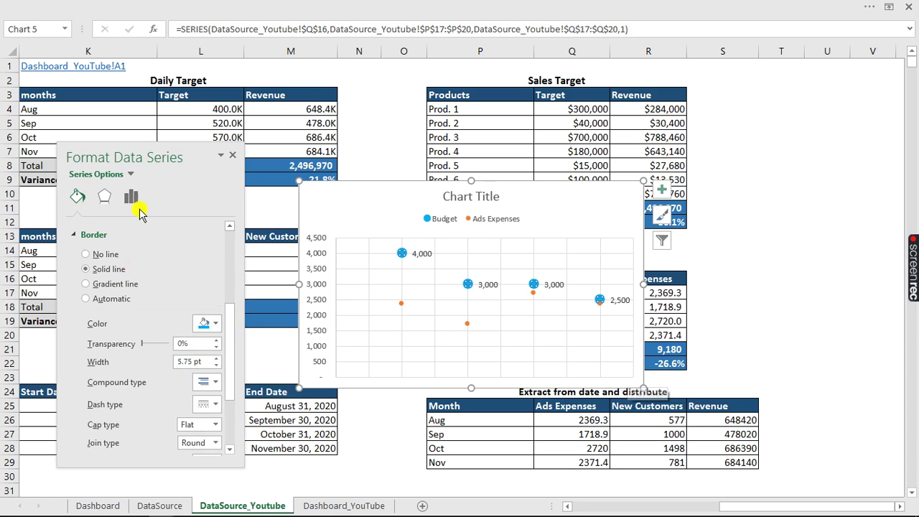
# Include the X value alongside the Y value in the Budget data labels, separated by a new line.
pyautogui.click(495, 285)
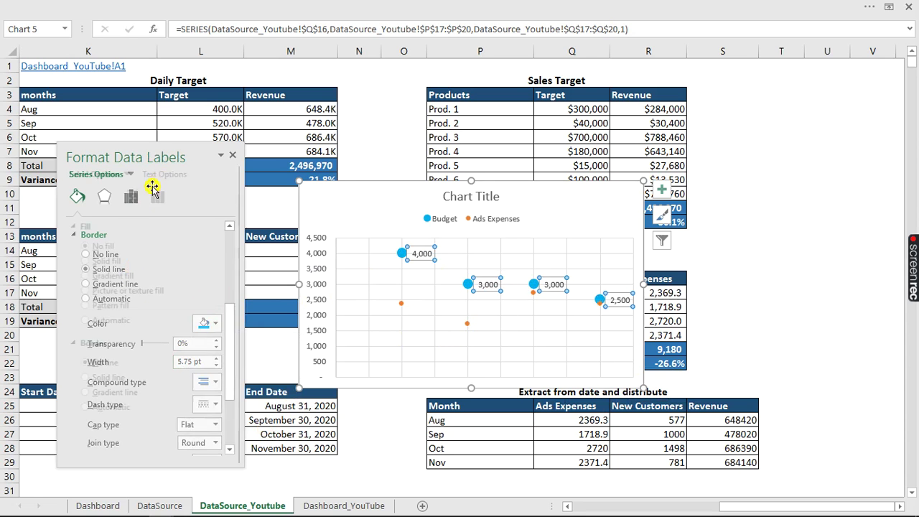
pyautogui.click(157, 198)
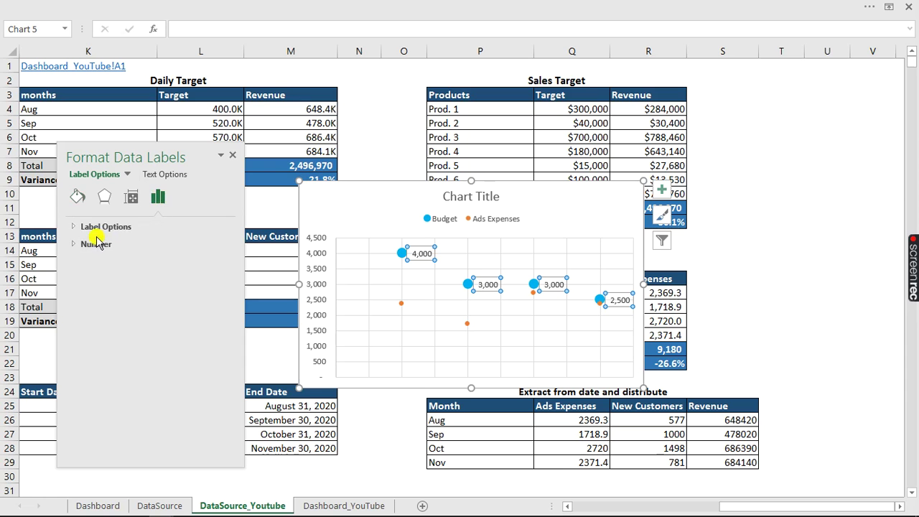
pyautogui.click(96, 227)
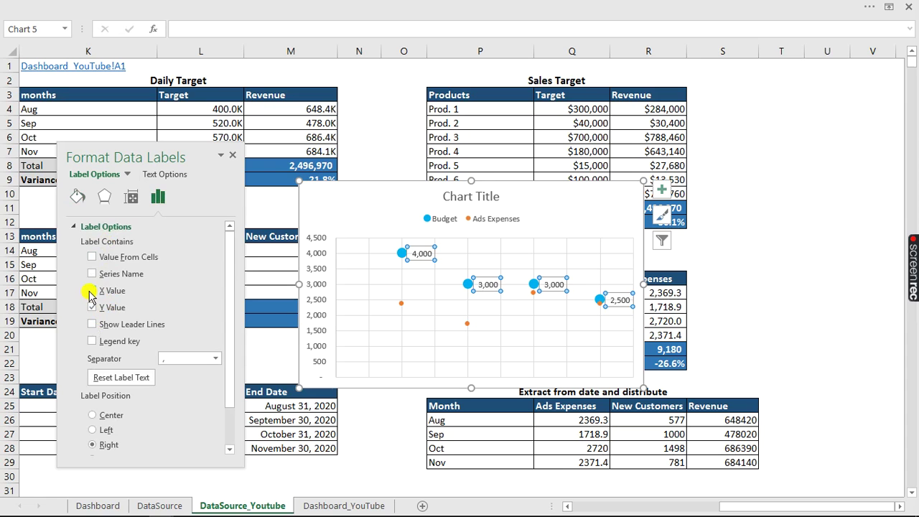
pyautogui.click(92, 291)
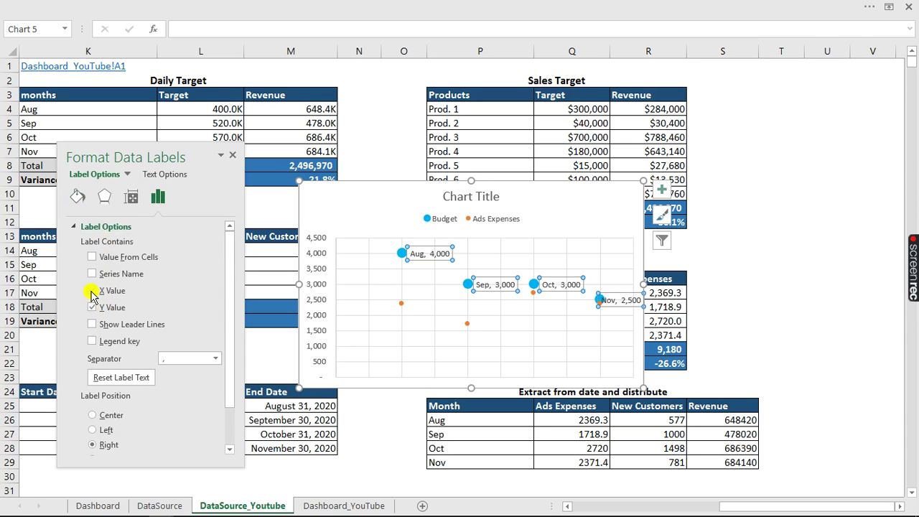
pyautogui.click(216, 359)
pyautogui.click(187, 413)
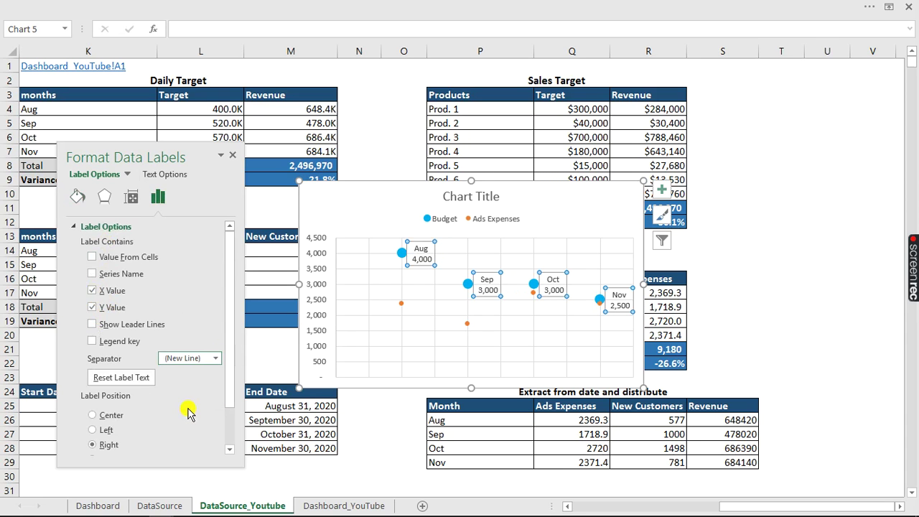
# Position the Budget data labels above their markers and make their text bold.
pyautogui.moveTo(227, 369); pyautogui.dragTo(227, 407)
pyautogui.click(98, 413)
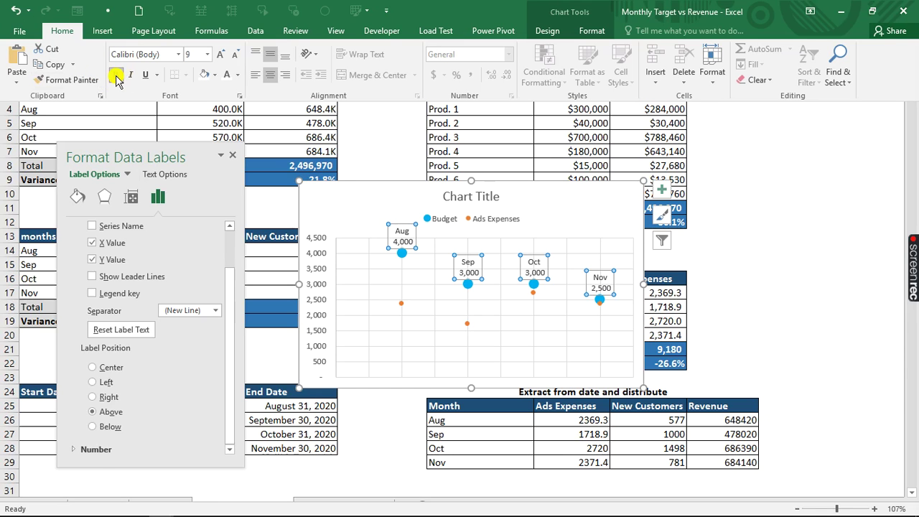
pyautogui.click(116, 76)
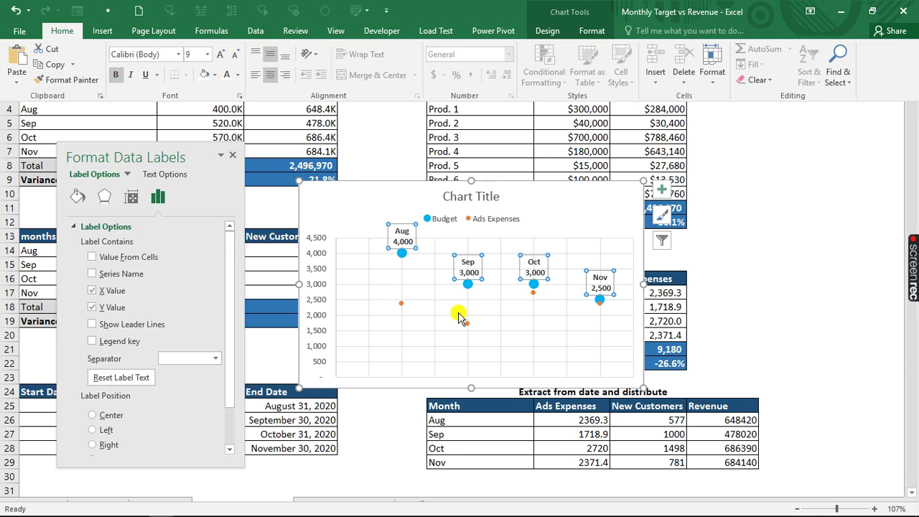
# Add data labels to the Ads Expenses series of the scatter chart.
pyautogui.click(402, 307)
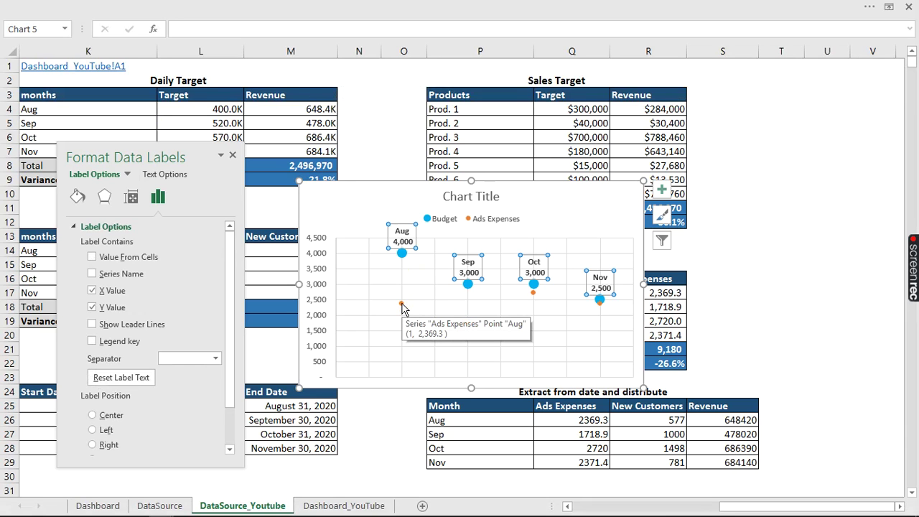
pyautogui.click(402, 304)
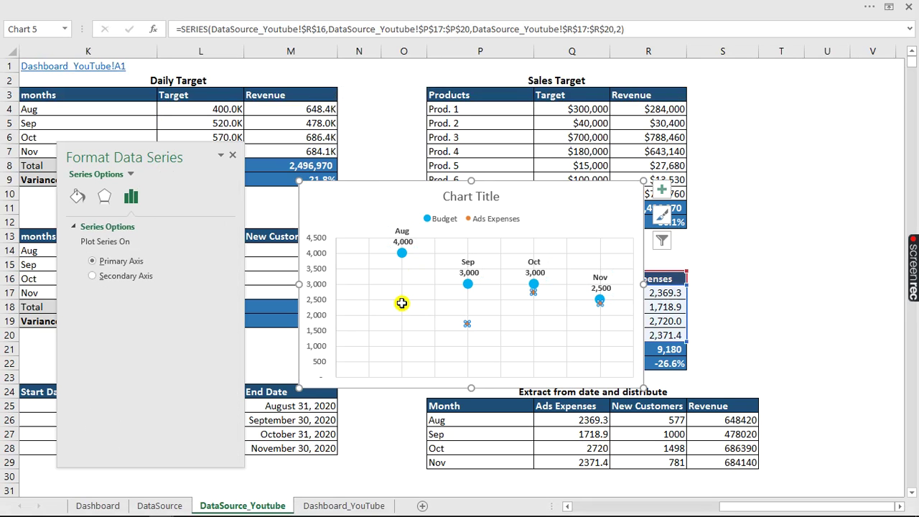
pyautogui.rightClick(401, 303)
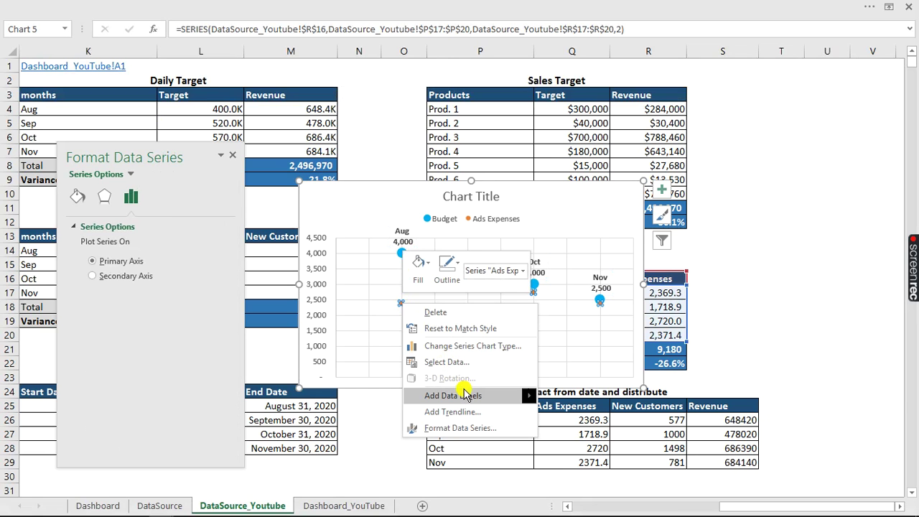
pyautogui.moveTo(465, 395)
pyautogui.click(571, 396)
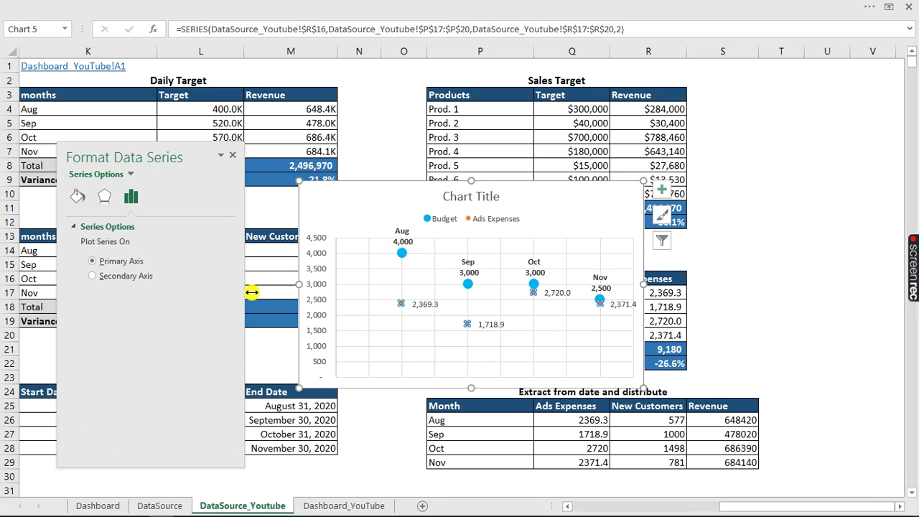
# Include the X value in the Ads Expenses data labels and position them below their markers.
pyautogui.click(495, 325)
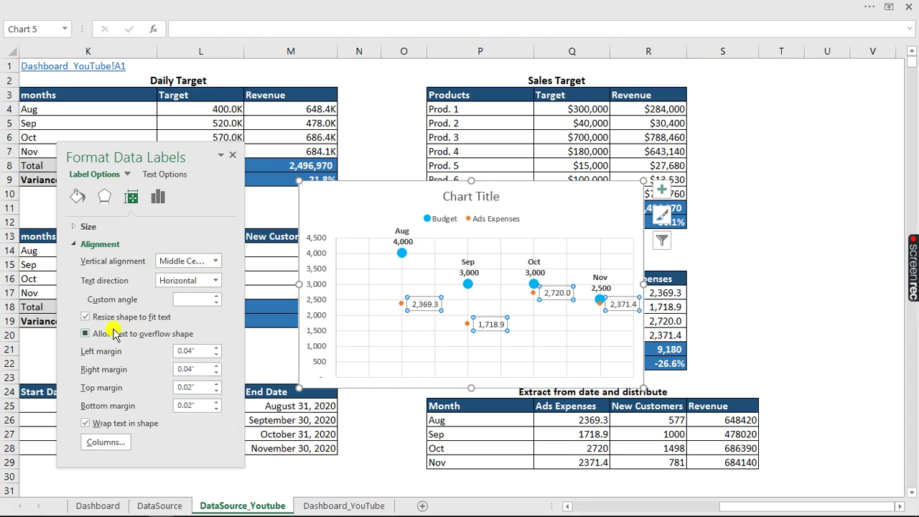
pyautogui.click(159, 200)
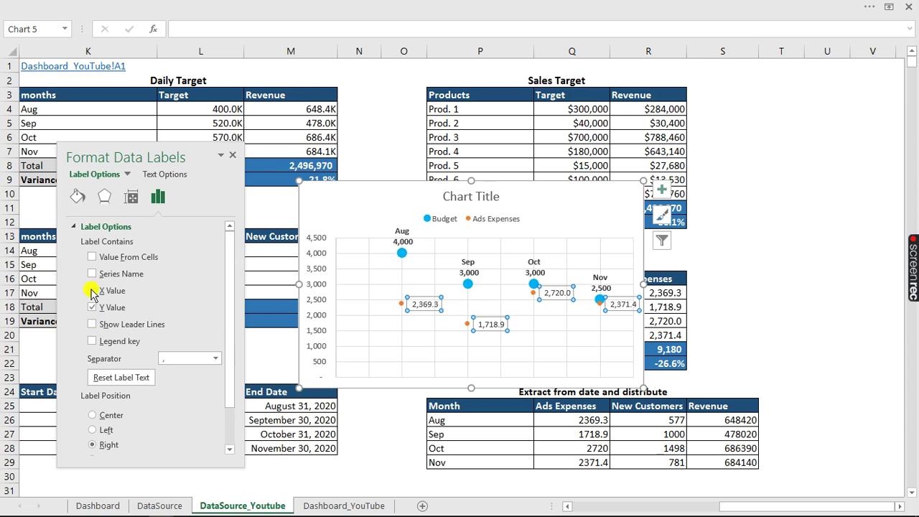
pyautogui.click(92, 291)
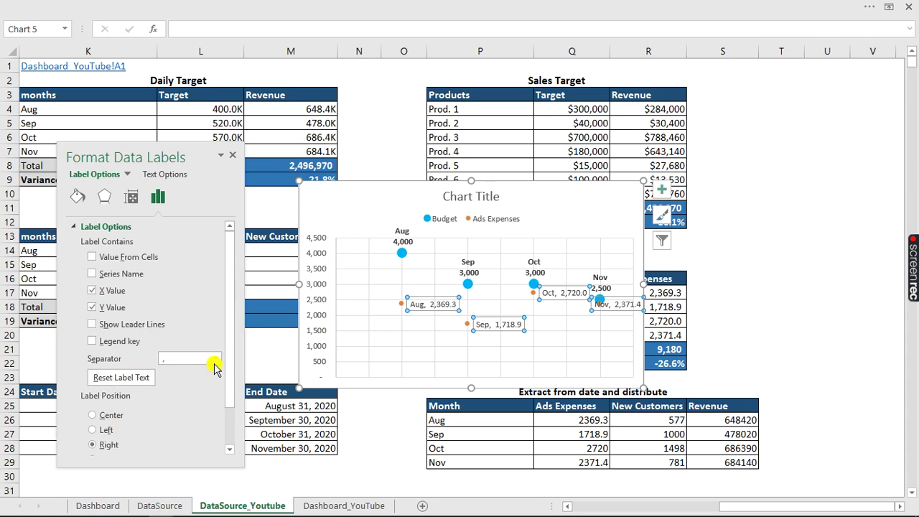
pyautogui.moveTo(226, 354); pyautogui.dragTo(226, 409)
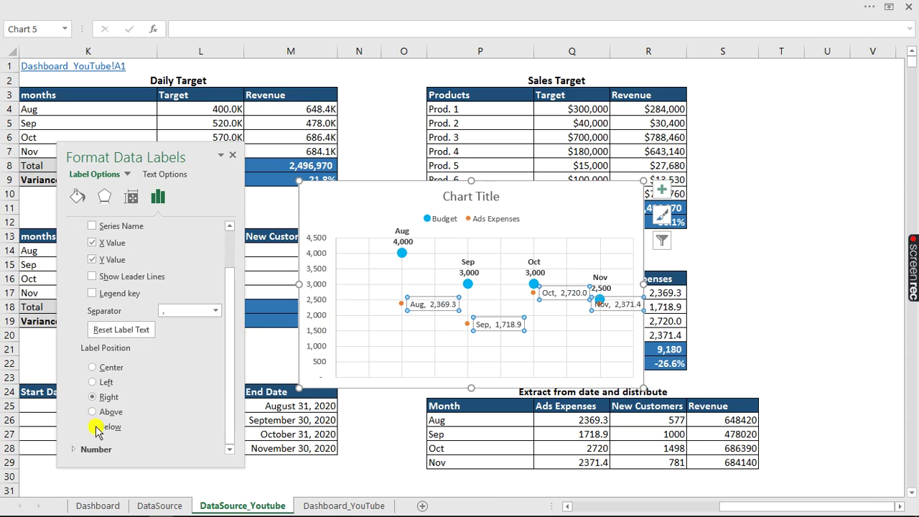
pyautogui.click(96, 427)
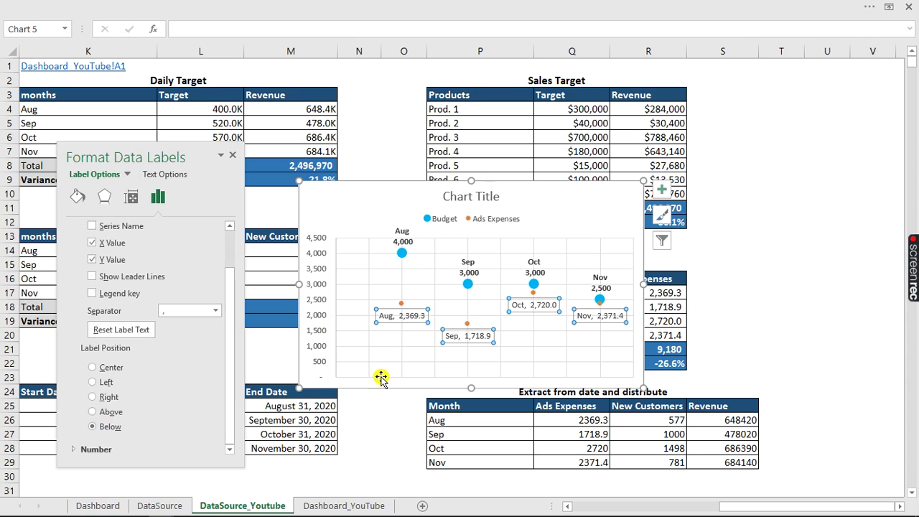
# Shrink the scatter chart from its upper-left corner and cut it from the DataSource_Youtube sheet.
pyautogui.click(531, 199)
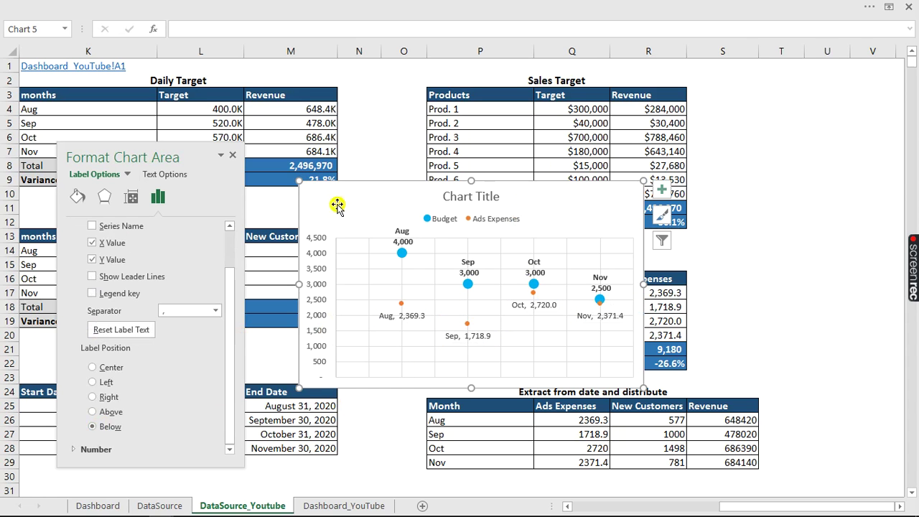
pyautogui.moveTo(302, 180); pyautogui.dragTo(366, 238)
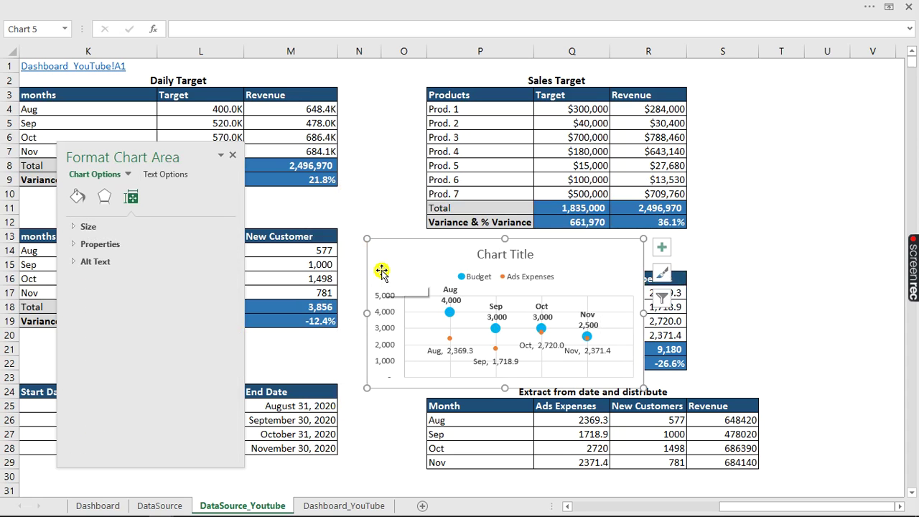
pyautogui.press('Delete')
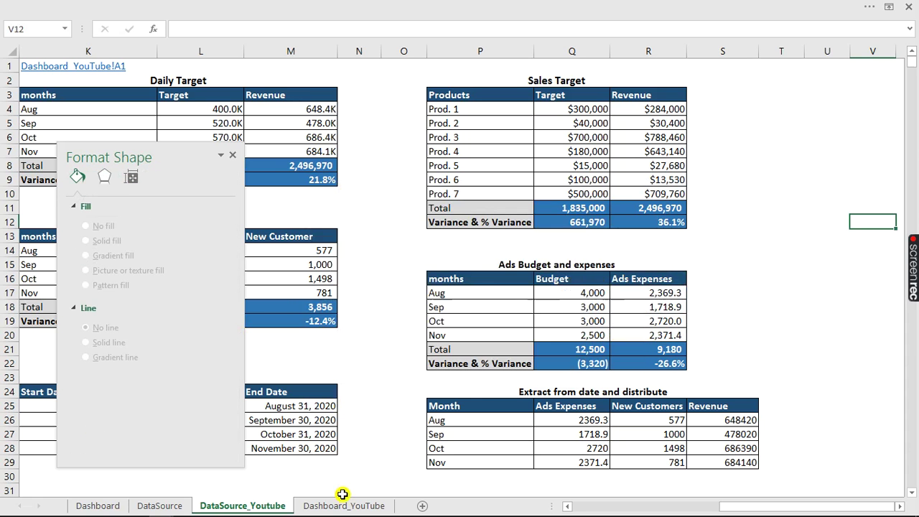
# Paste the scatter chart into the empty Budget vs Expenses panel on the Dashboard_YouTube sheet and resize it to fit inside the panel.
pyautogui.click(343, 503)
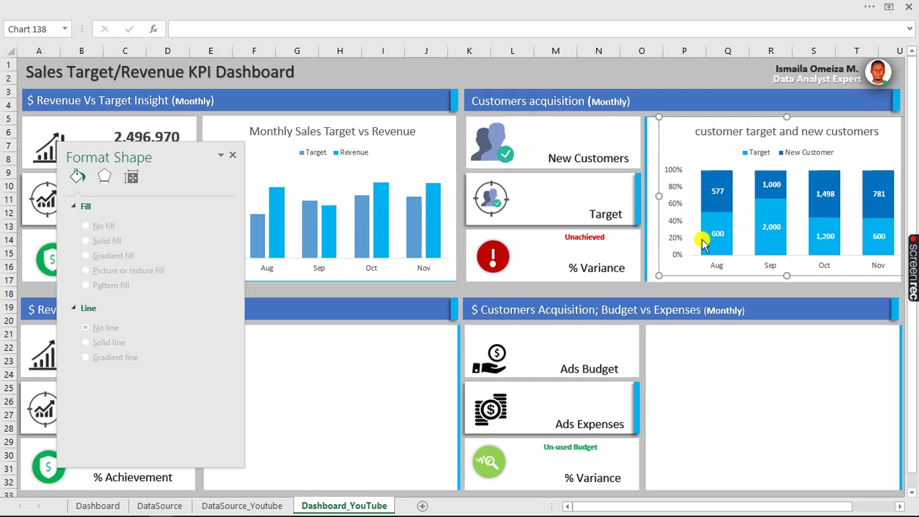
pyautogui.click(686, 346)
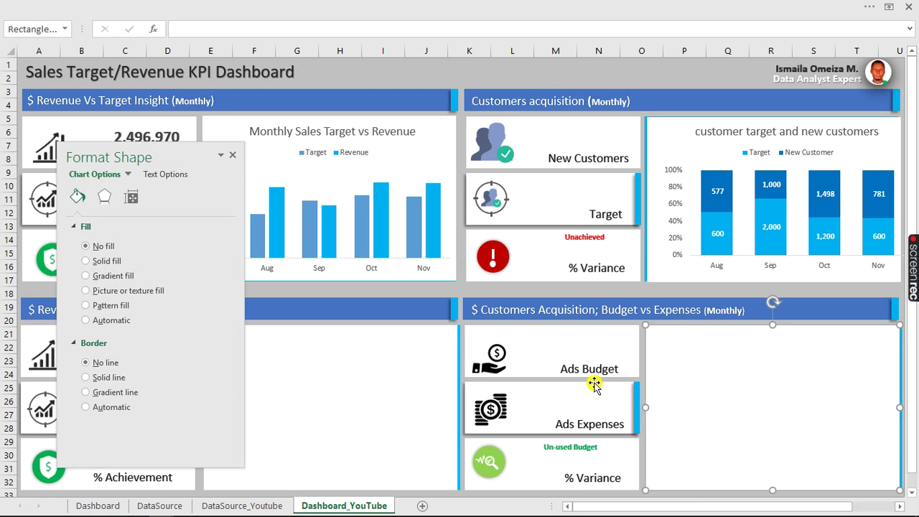
pyautogui.hotkey('ctrl', 'v')
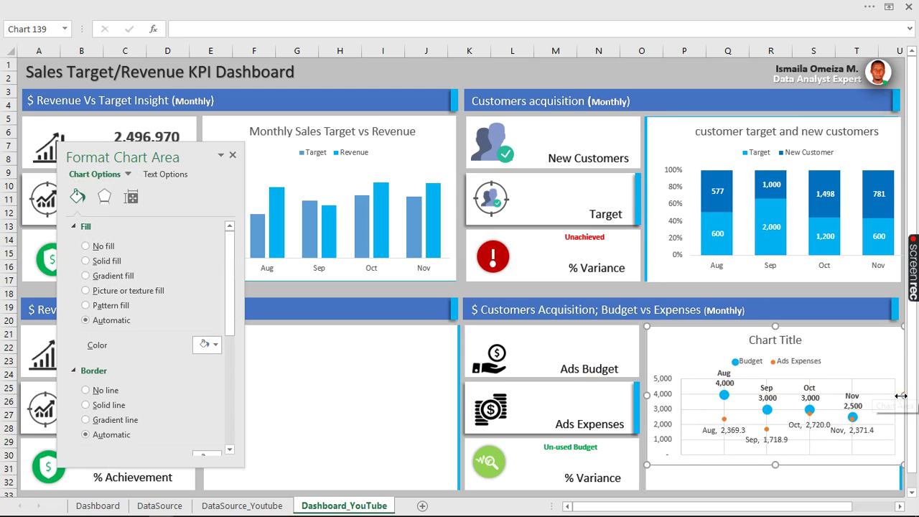
pyautogui.moveTo(893, 396); pyautogui.dragTo(893, 396)
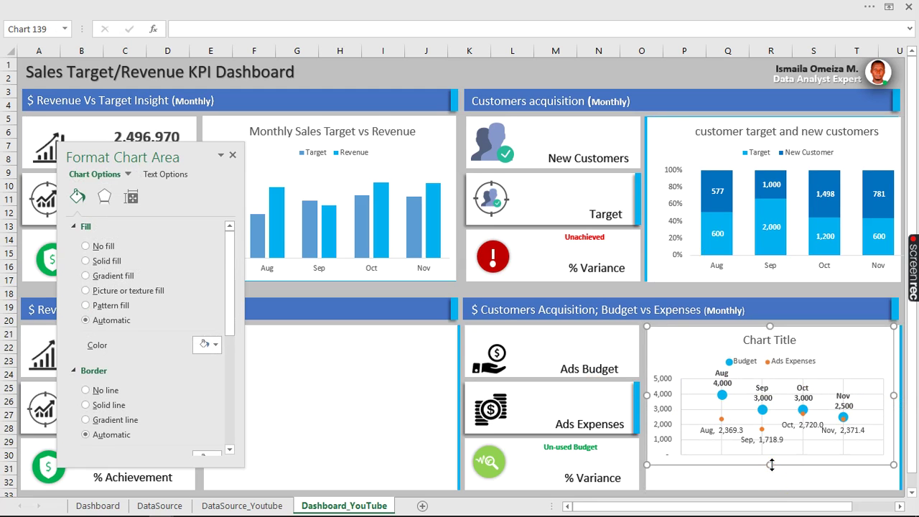
pyautogui.moveTo(772, 480); pyautogui.dragTo(773, 487)
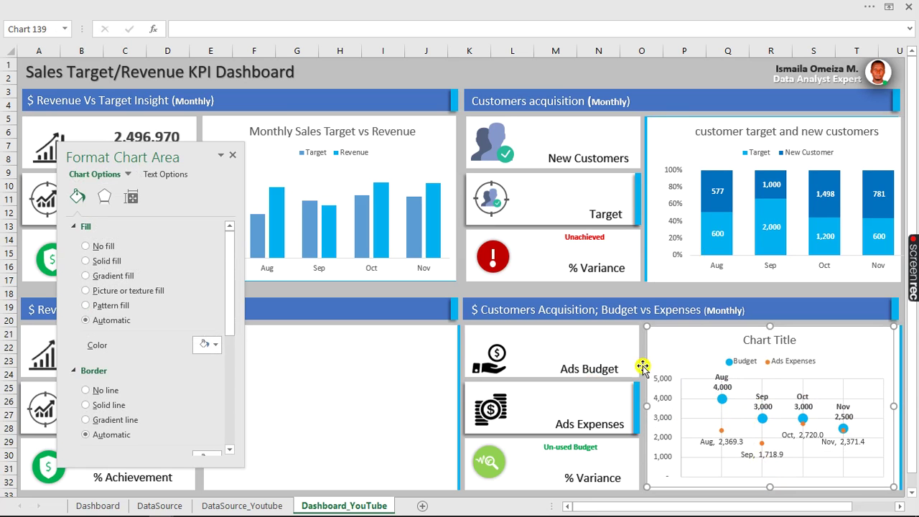
# Check the matching chart on the Dashboard sheet and title the Dashboard_YouTube scatter chart "Budget vs ads expenses".
pyautogui.click(102, 506)
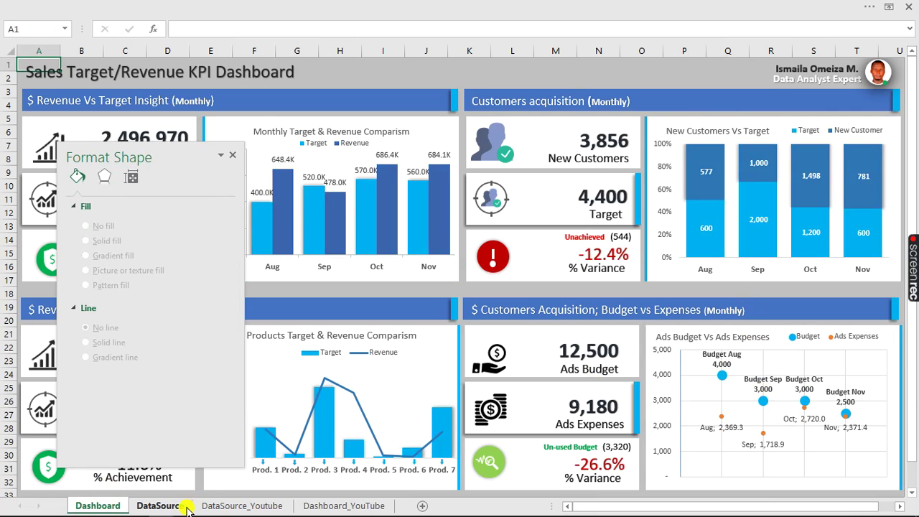
pyautogui.click(275, 507)
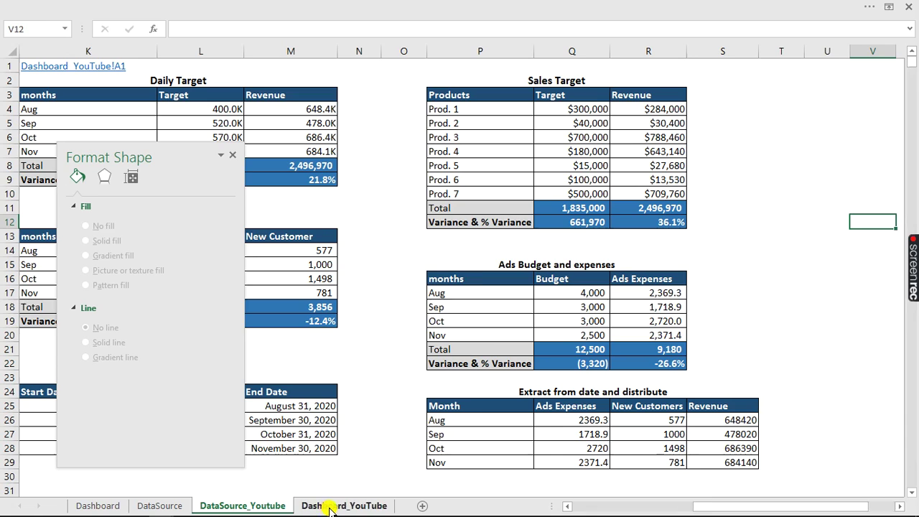
pyautogui.click(319, 505)
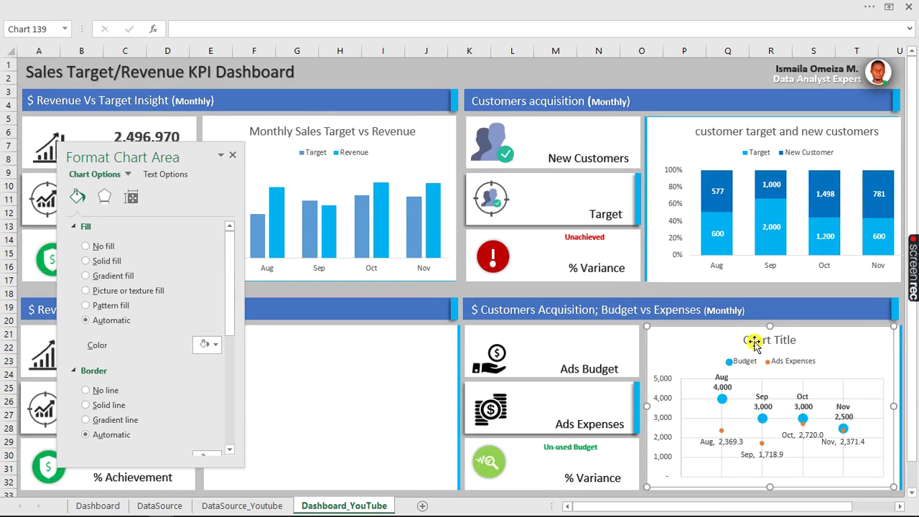
pyautogui.click(753, 341)
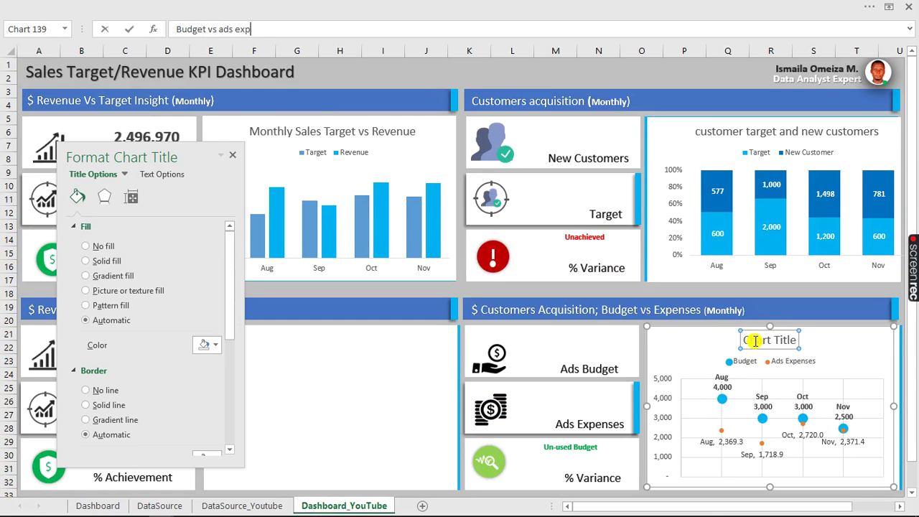
pyautogui.press('Return')
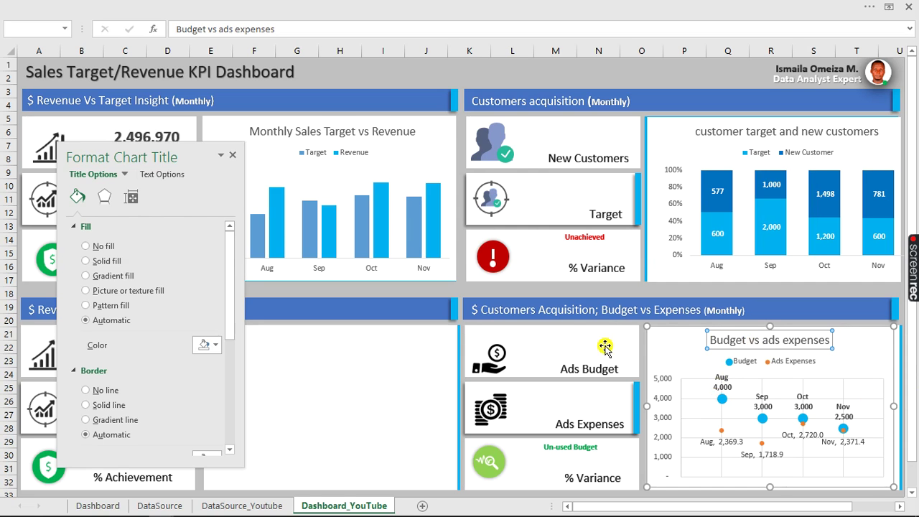
# Review the product chart on the Dashboard sheet and insert a clustered column chart from the Sales Target range P3:R10 on DataSource_Youtube.
pyautogui.moveTo(164, 158); pyautogui.dragTo(659, 140)
pyautogui.click(101, 504)
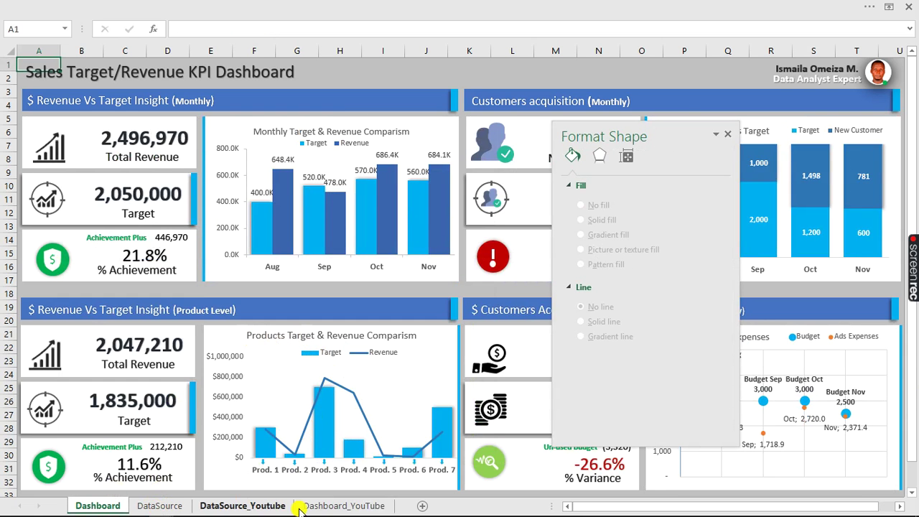
pyautogui.click(267, 506)
pyautogui.moveTo(664, 137); pyautogui.dragTo(815, 213)
pyautogui.moveTo(447, 95); pyautogui.dragTo(652, 194)
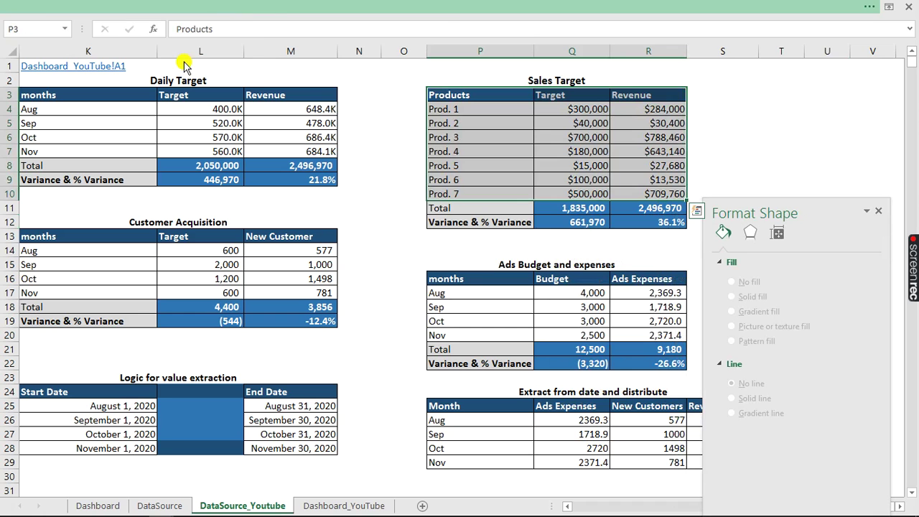
pyautogui.click(172, 6)
pyautogui.click(102, 31)
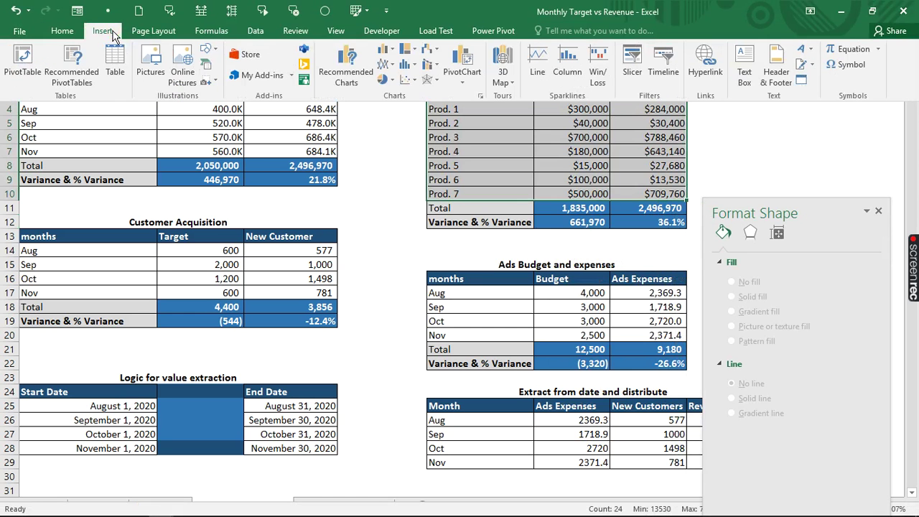
pyautogui.click(393, 53)
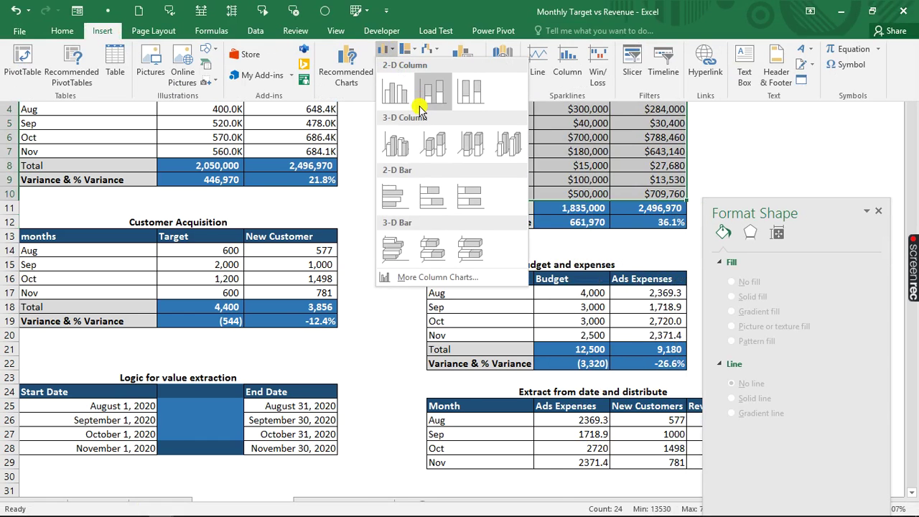
pyautogui.click(397, 101)
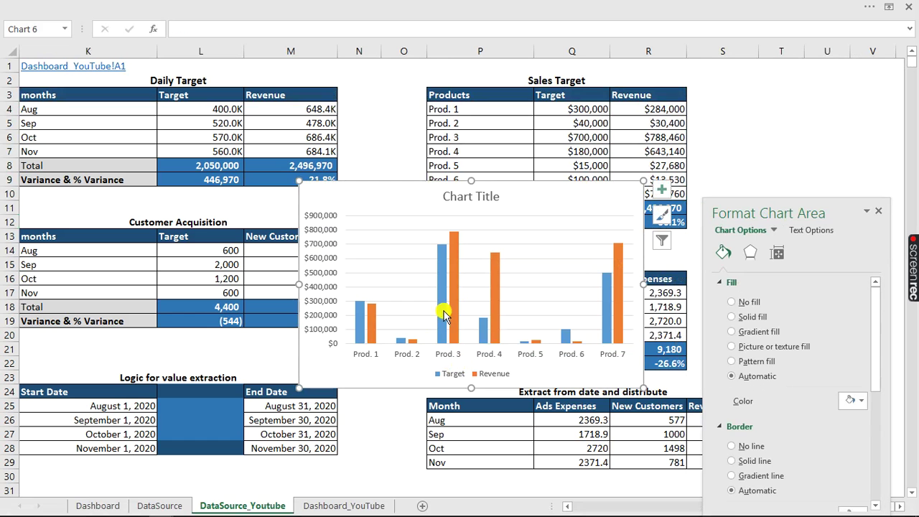
# Fill the new chart's Target columns with standard light blue and its Revenue columns with standard blue.
pyautogui.click(444, 316)
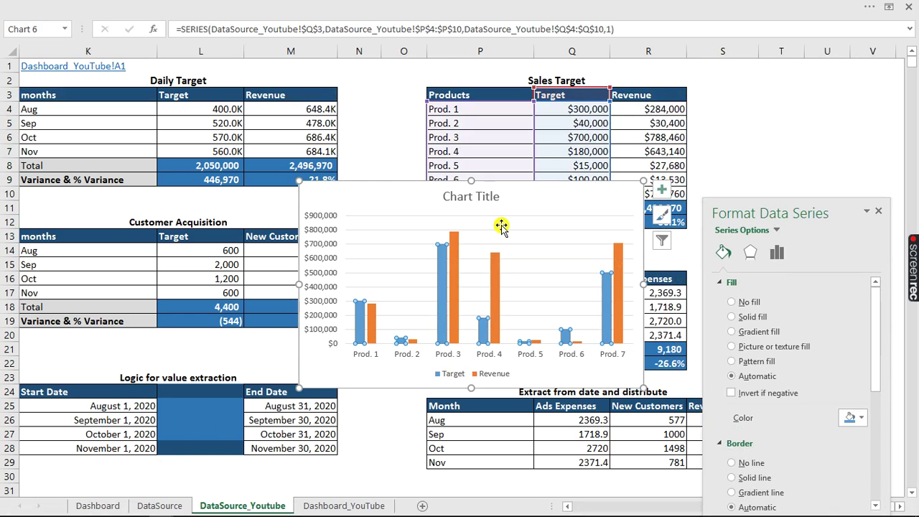
pyautogui.click(853, 417)
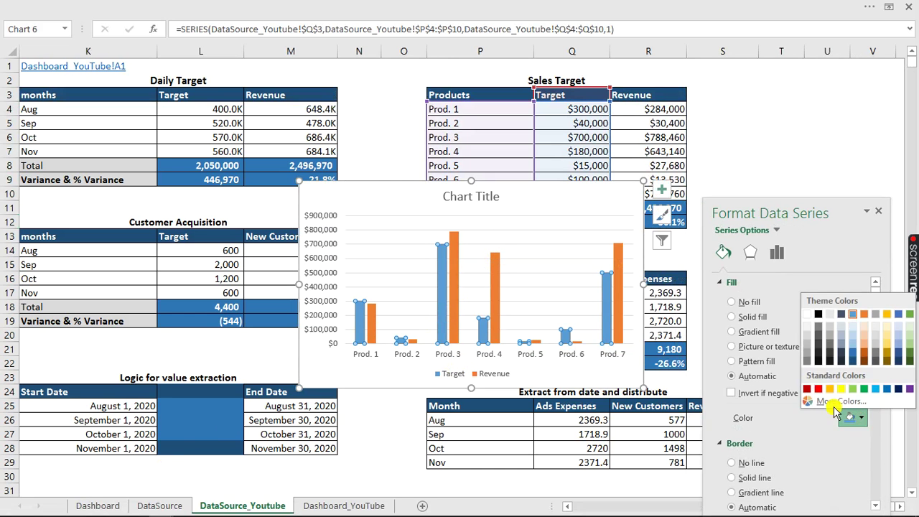
pyautogui.click(875, 390)
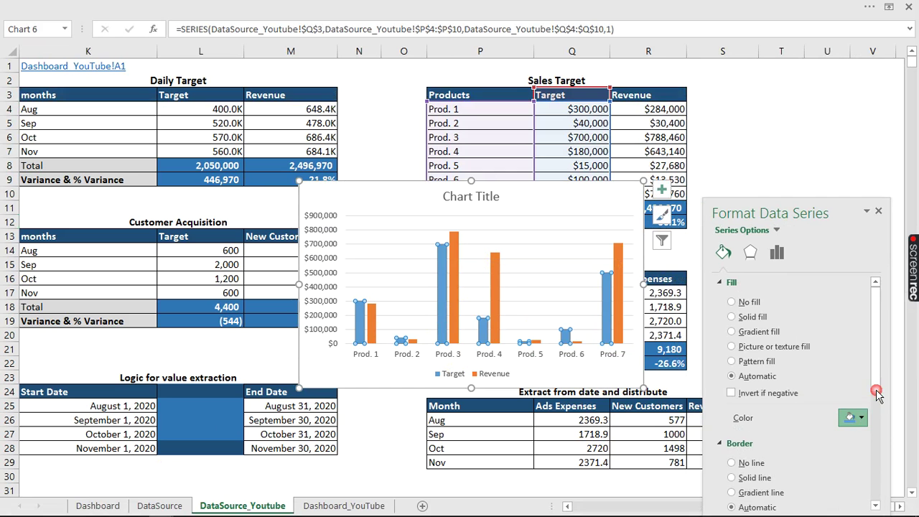
pyautogui.click(455, 295)
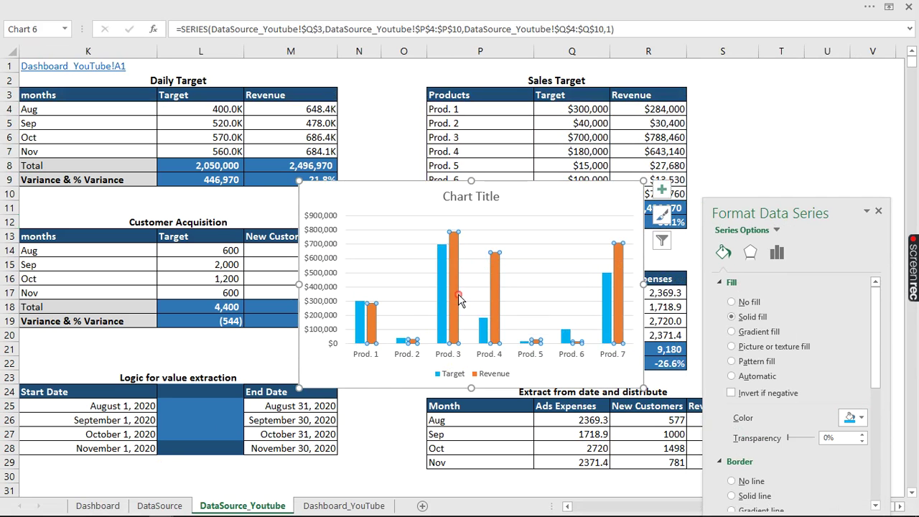
pyautogui.click(857, 418)
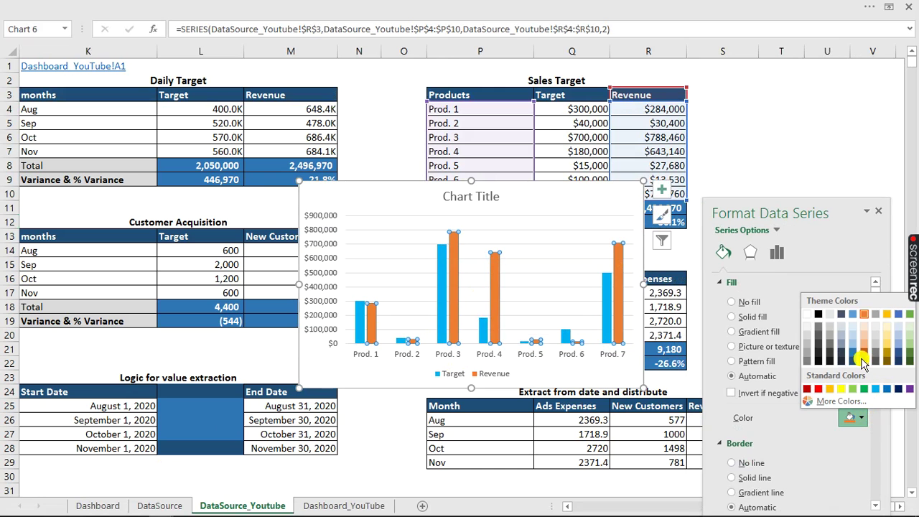
pyautogui.click(888, 389)
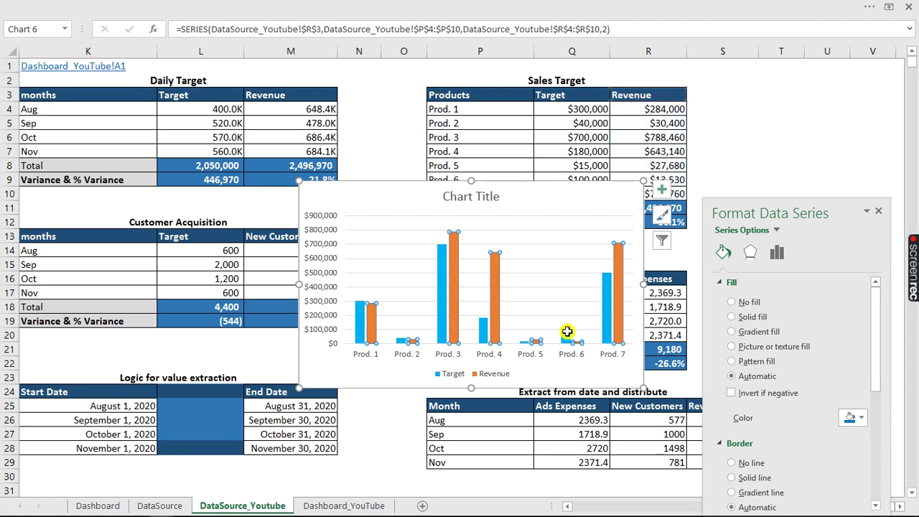
# Change the Revenue series to a Line on the secondary axis, keeping Target as Clustered Column.
pyautogui.rightClick(494, 294)
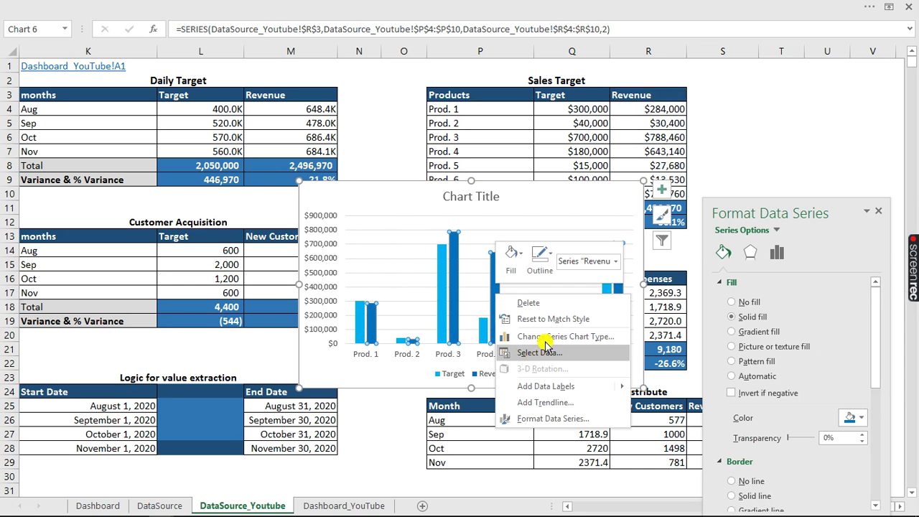
pyautogui.click(547, 337)
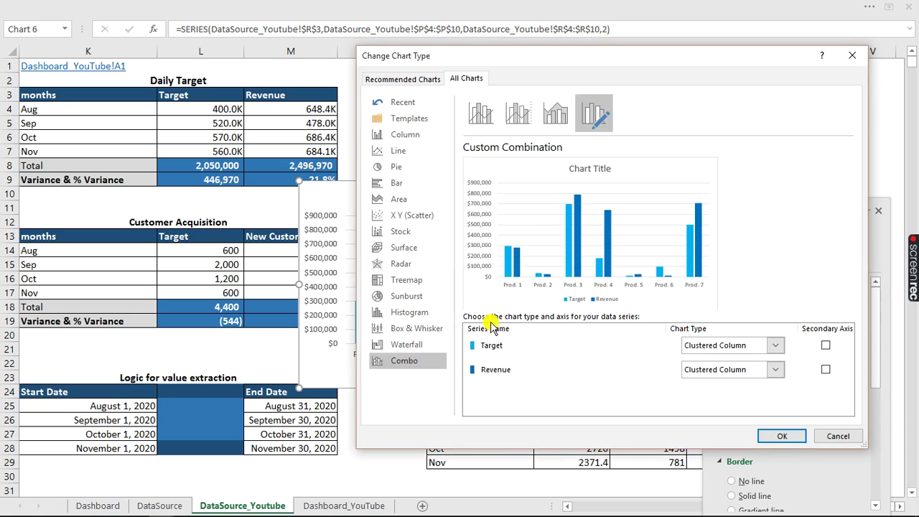
pyautogui.click(776, 370)
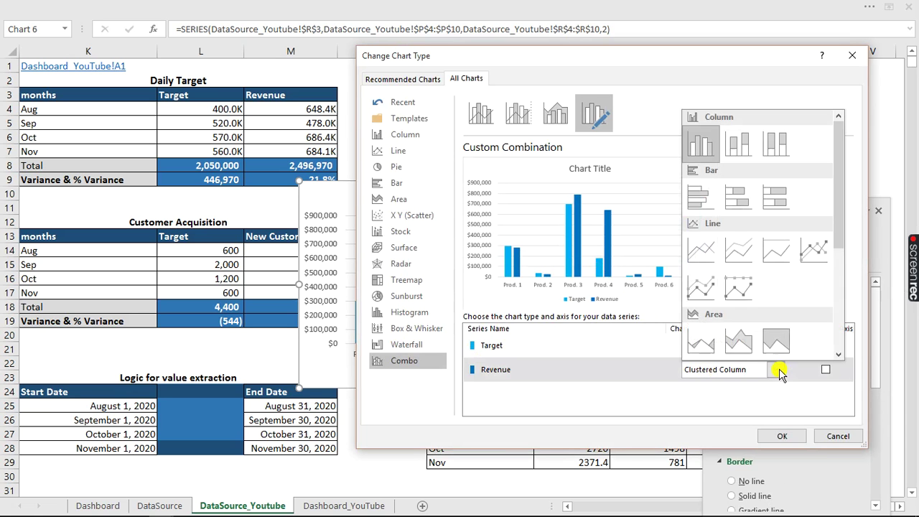
pyautogui.click(713, 259)
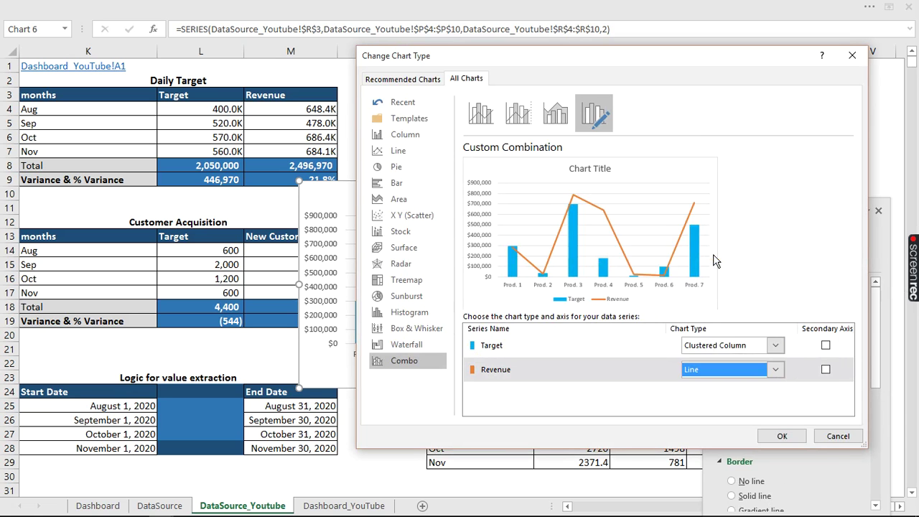
pyautogui.click(824, 370)
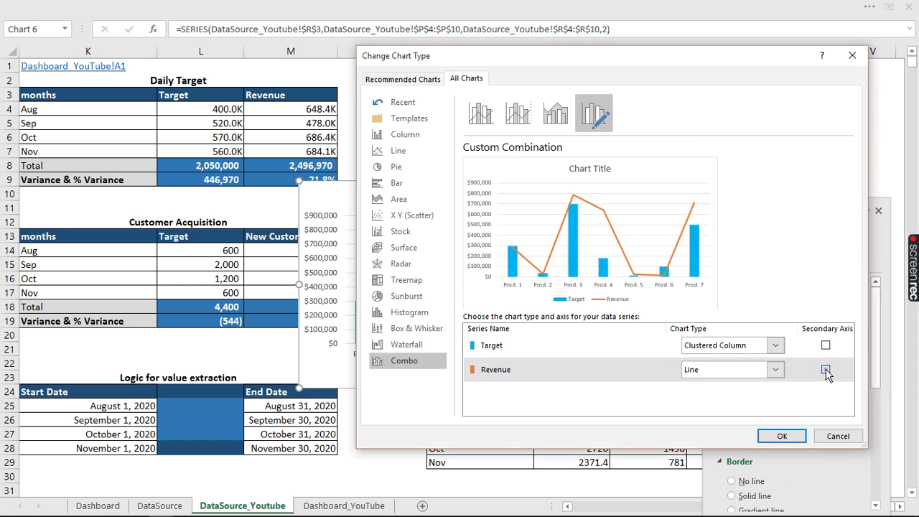
pyautogui.click(782, 439)
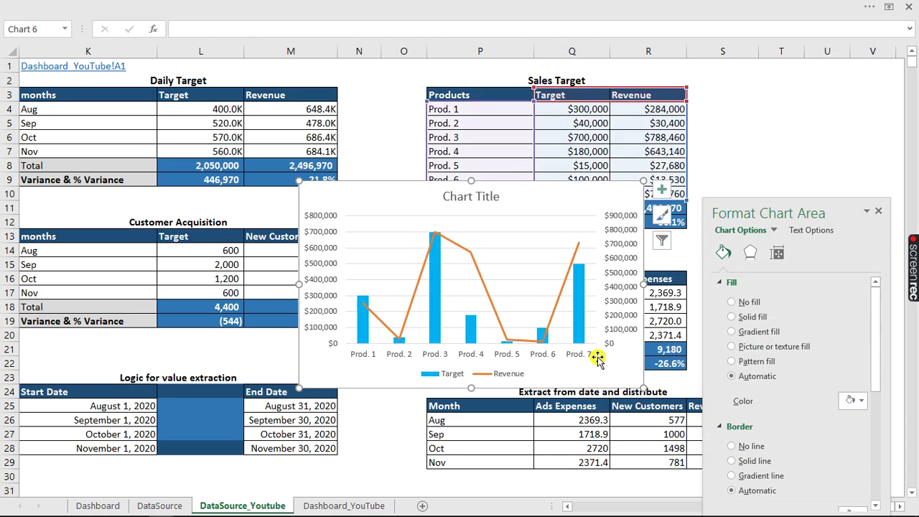
# Delete the secondary axis from the combo chart and place the legend at the top.
pyautogui.click(624, 298)
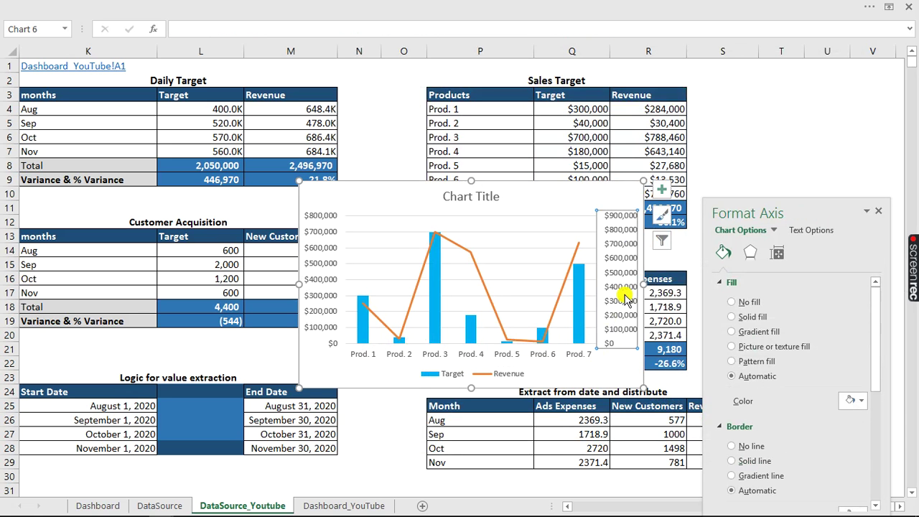
pyautogui.click(506, 365)
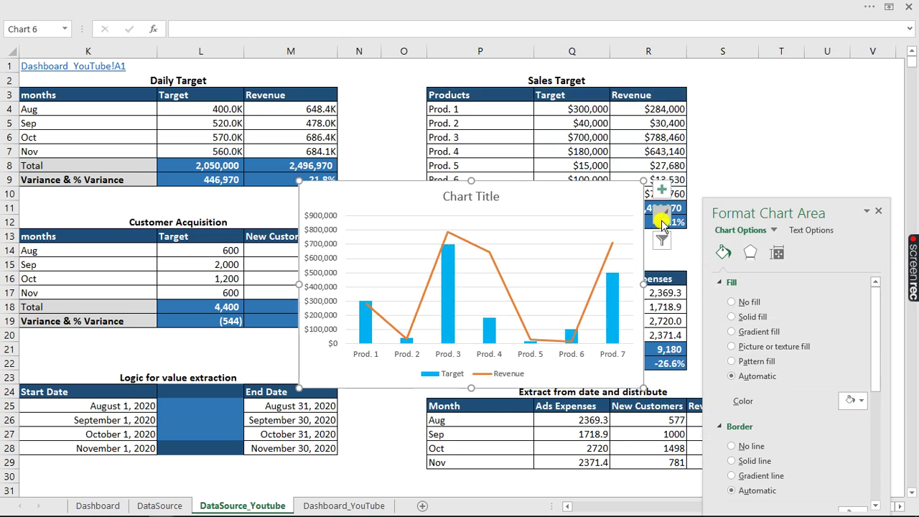
pyautogui.click(663, 191)
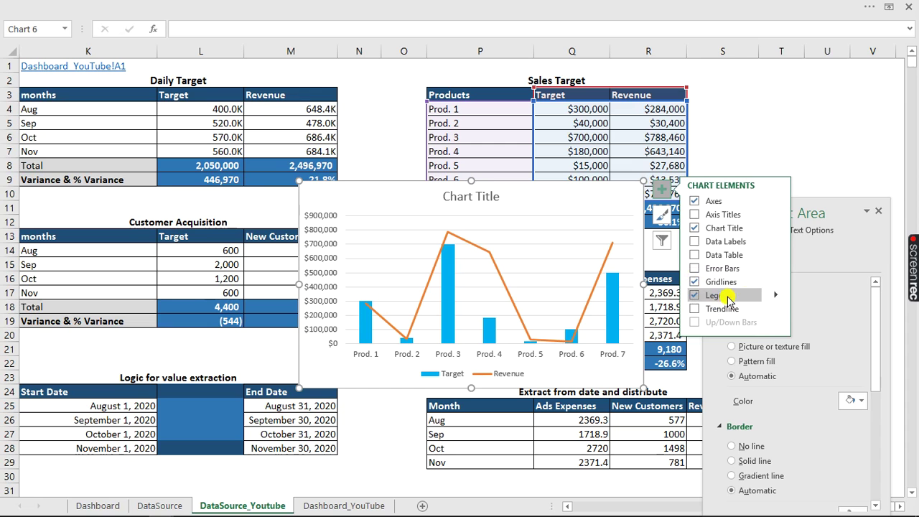
pyautogui.click(776, 295)
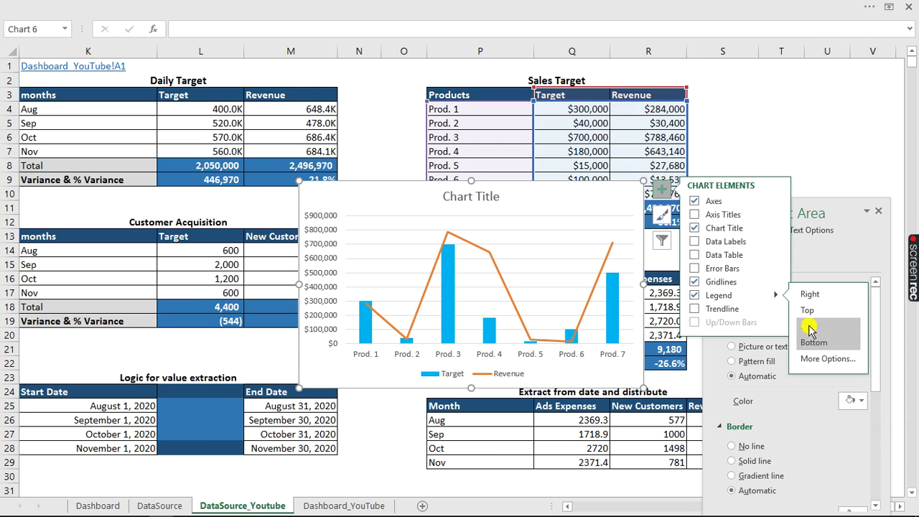
pyautogui.click(808, 312)
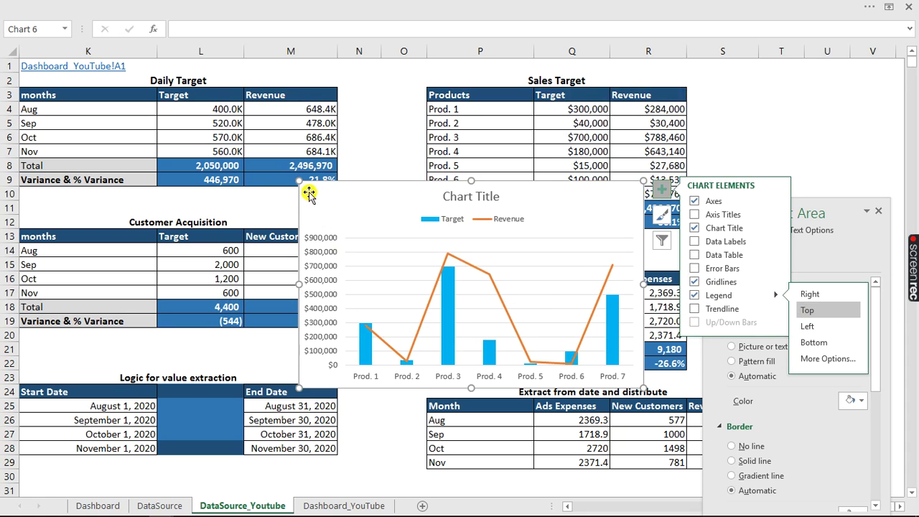
# Shrink the combo chart from its upper-left corner and delete its horizontal gridlines.
pyautogui.moveTo(299, 180); pyautogui.dragTo(388, 247)
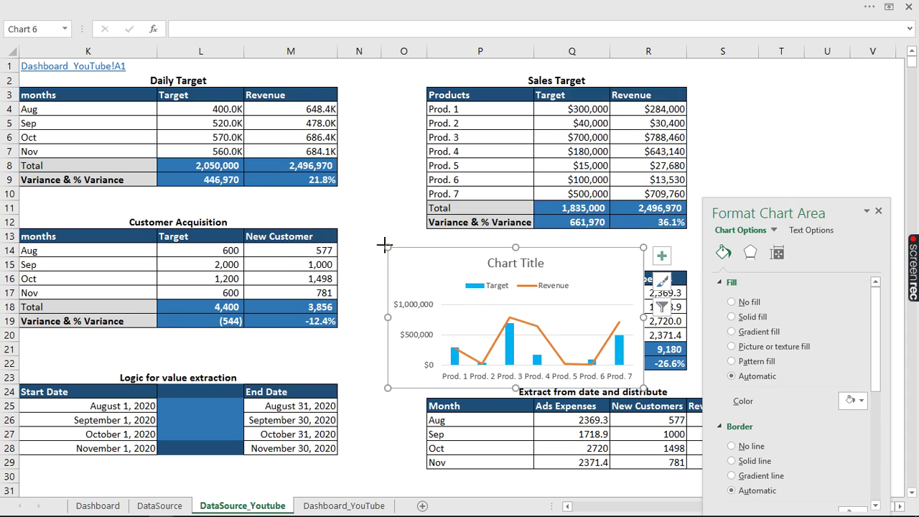
pyautogui.moveTo(384, 246); pyautogui.dragTo(374, 233)
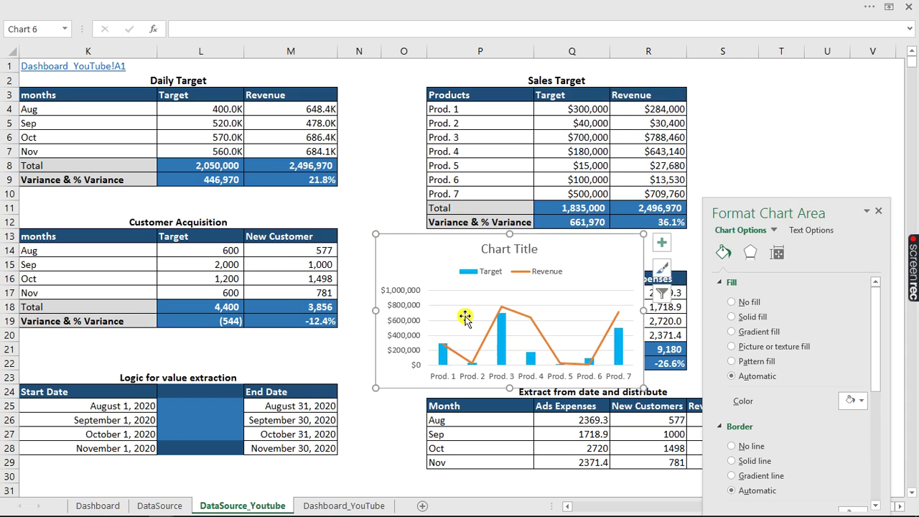
pyautogui.click(463, 321)
pyautogui.click(467, 314)
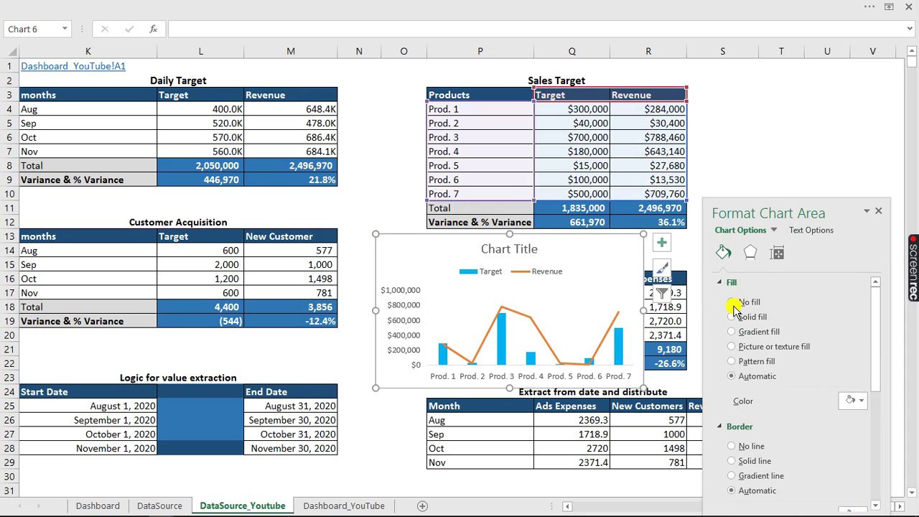
# Set the combo chart's area to no fill and its border to no line.
pyautogui.click(732, 316)
pyautogui.click(731, 301)
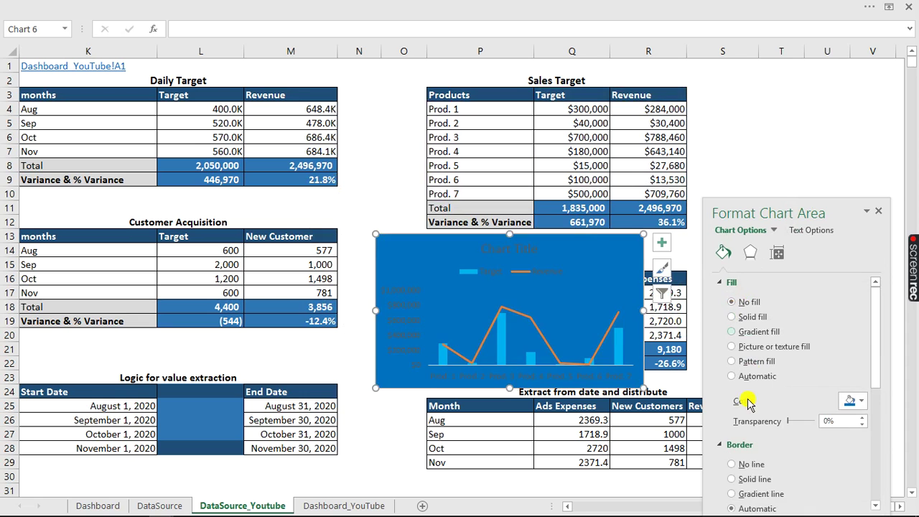
pyautogui.click(732, 419)
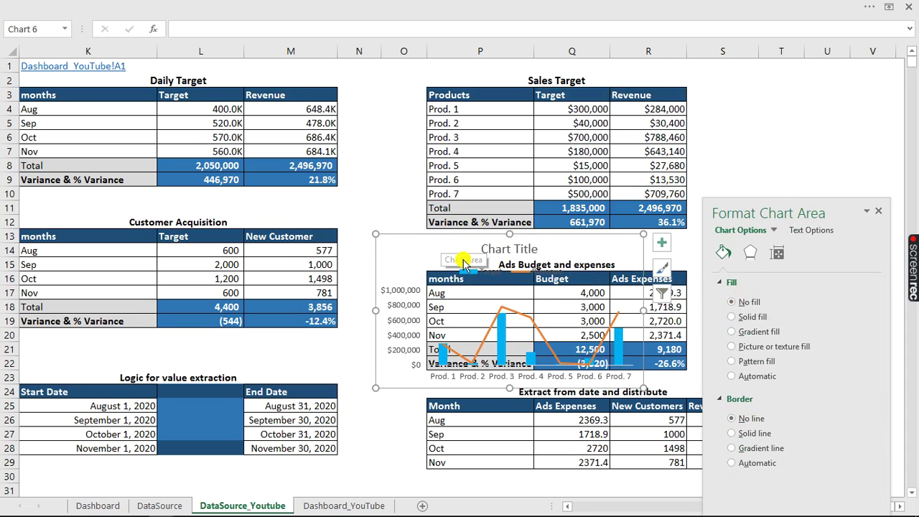
# Cut the combo chart, paste it into the empty Product Level panel on Dashboard_YouTube, and stretch it to the panel's lower edge.
pyautogui.press('Delete')
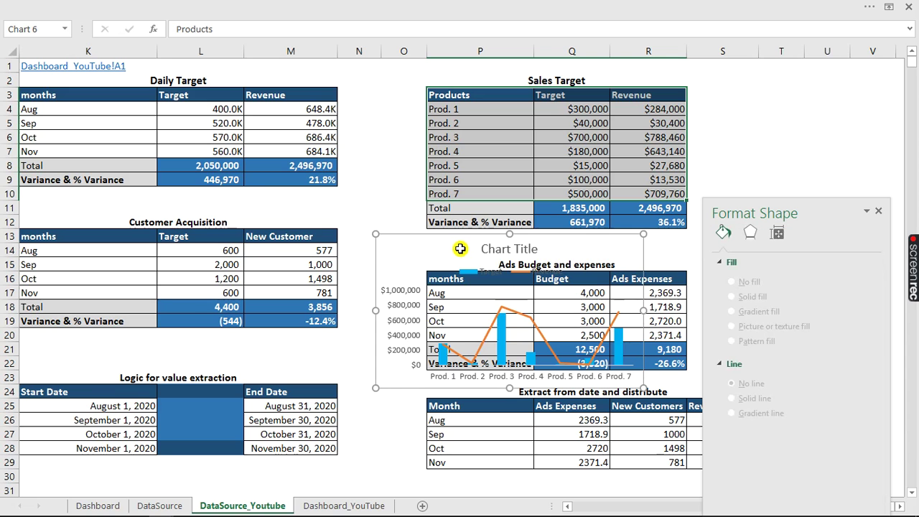
pyautogui.click(357, 506)
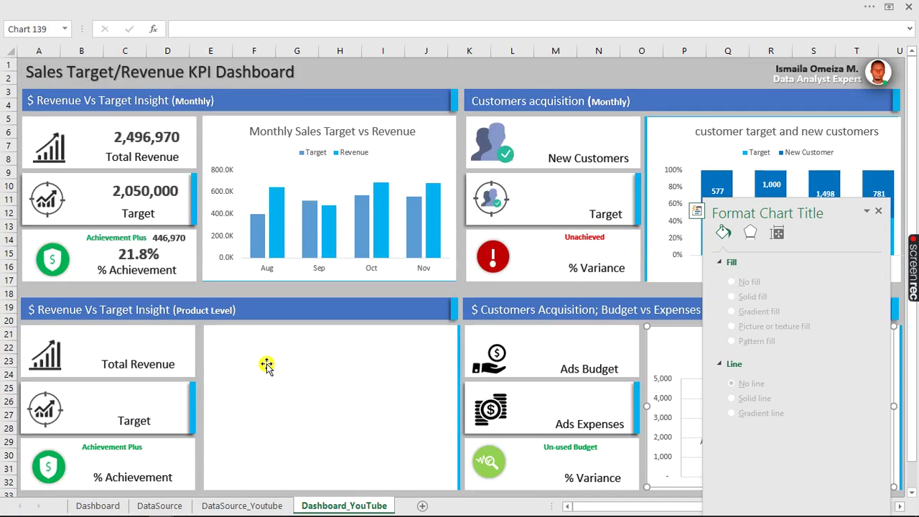
pyautogui.click(136, 382)
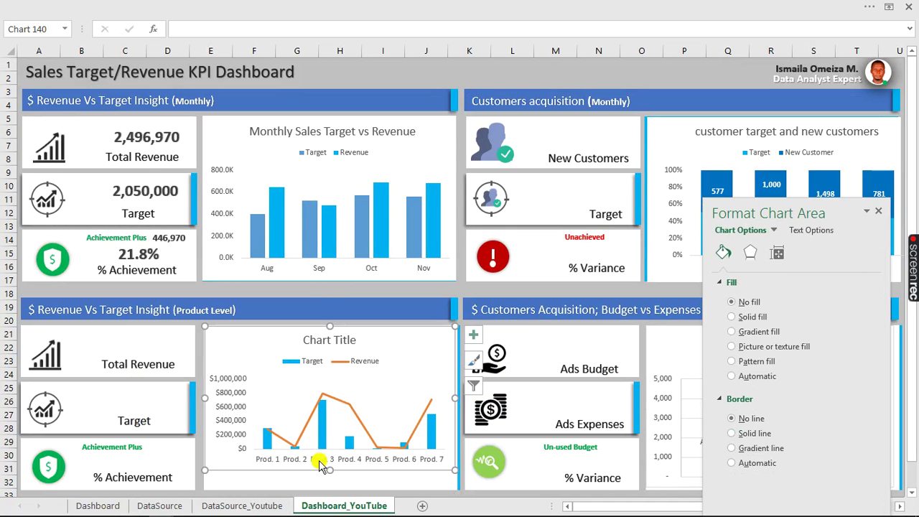
pyautogui.moveTo(329, 486); pyautogui.dragTo(330, 488)
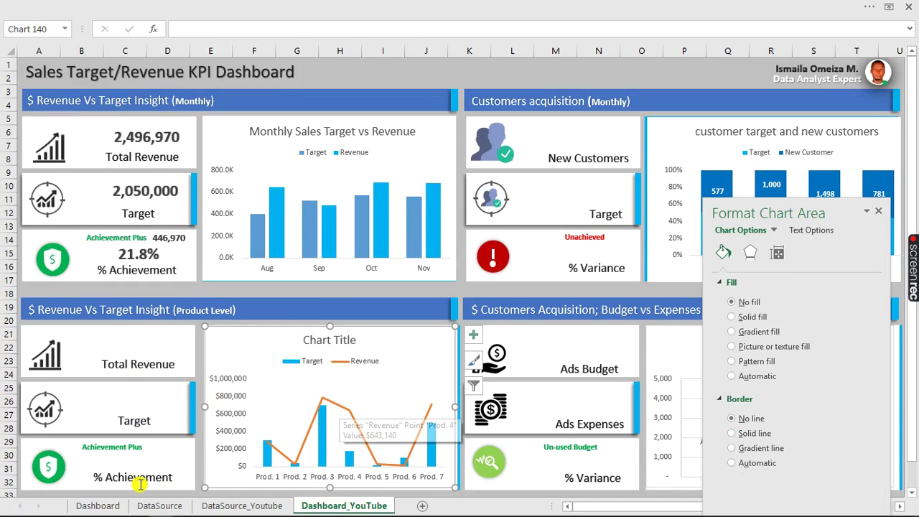
# Recolour the Revenue line dark blue in the product-level combo chart on Dashboard_YouTube, following the finished Dashboard sheet.
pyautogui.click(94, 505)
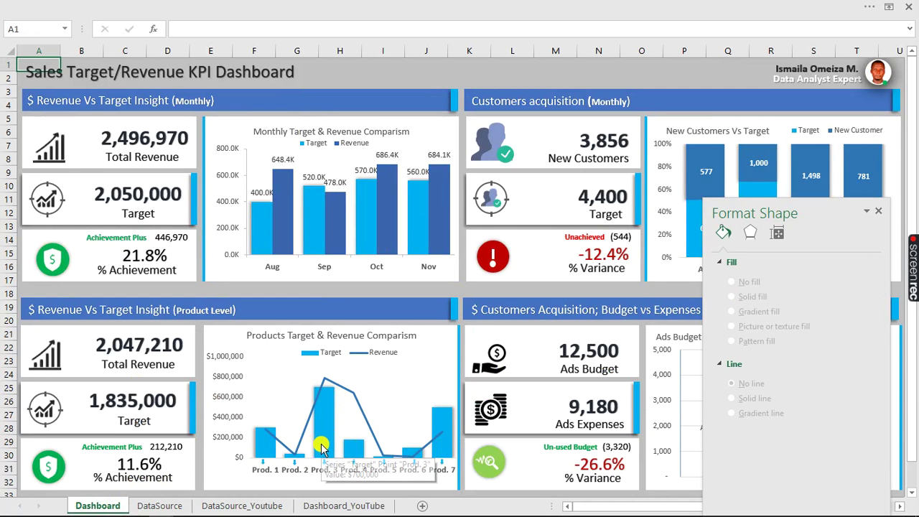
pyautogui.click(305, 506)
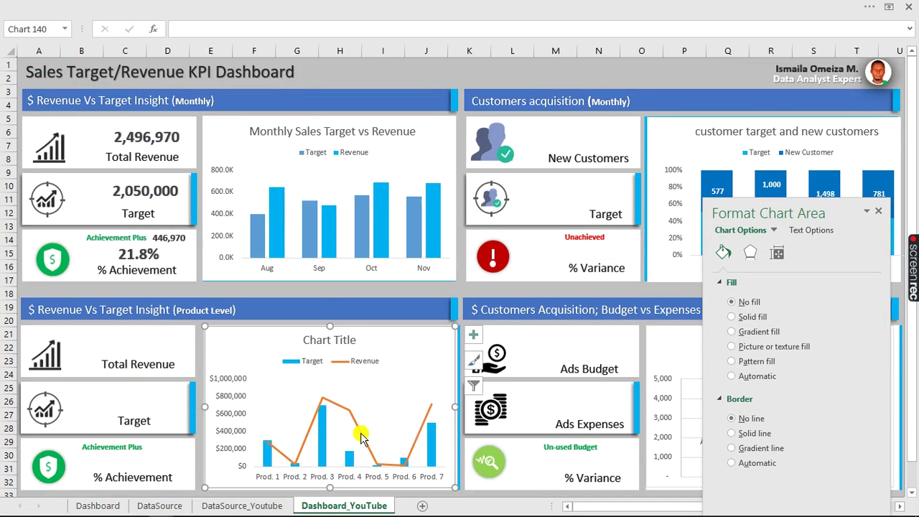
pyautogui.click(361, 434)
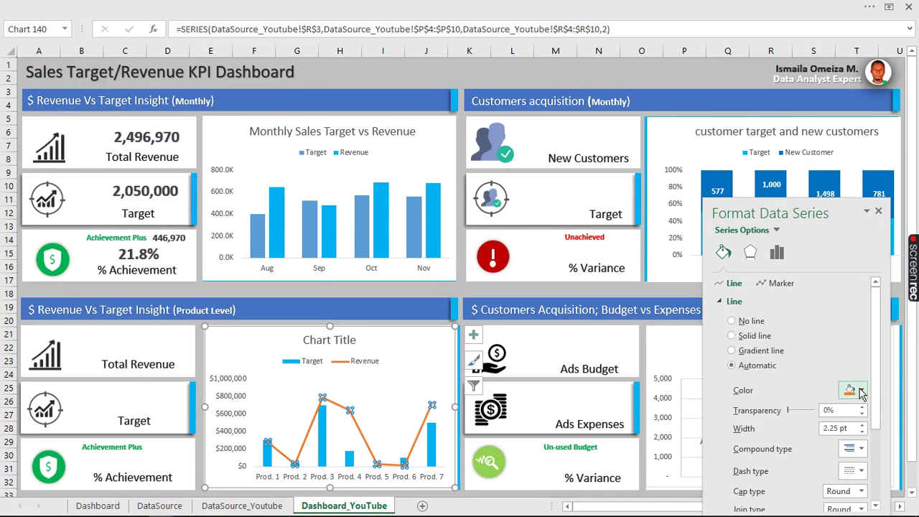
pyautogui.click(856, 390)
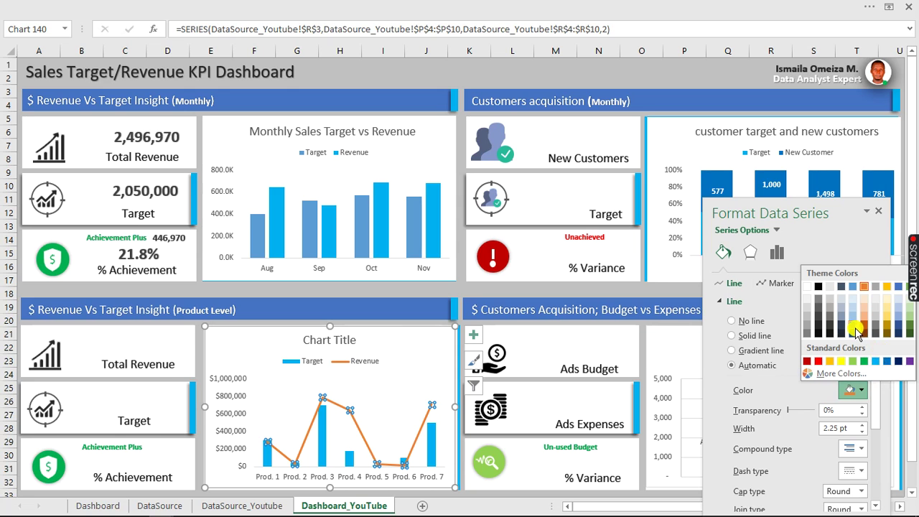
pyautogui.click(854, 330)
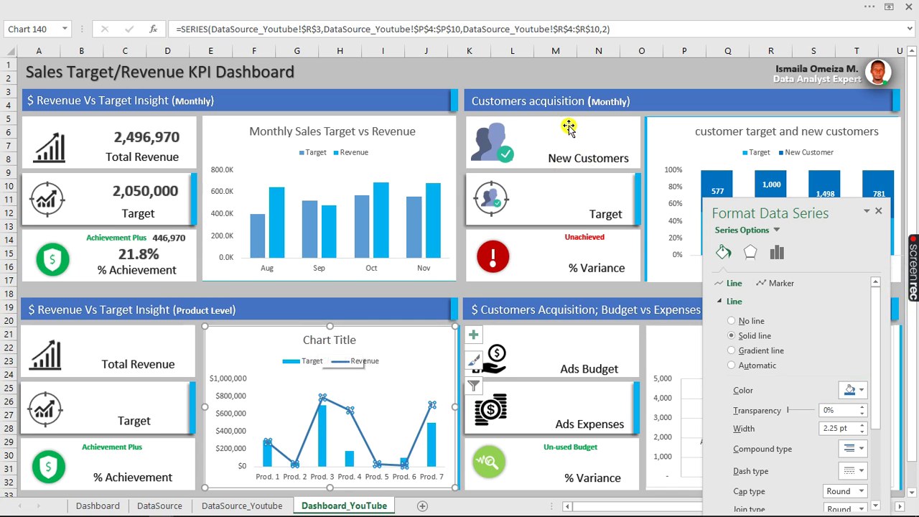
# Duplicate the monthly Total Revenue figure into the Product Level Total Revenue card and link it to DataSource_Youtube!R11.
pyautogui.click(151, 137)
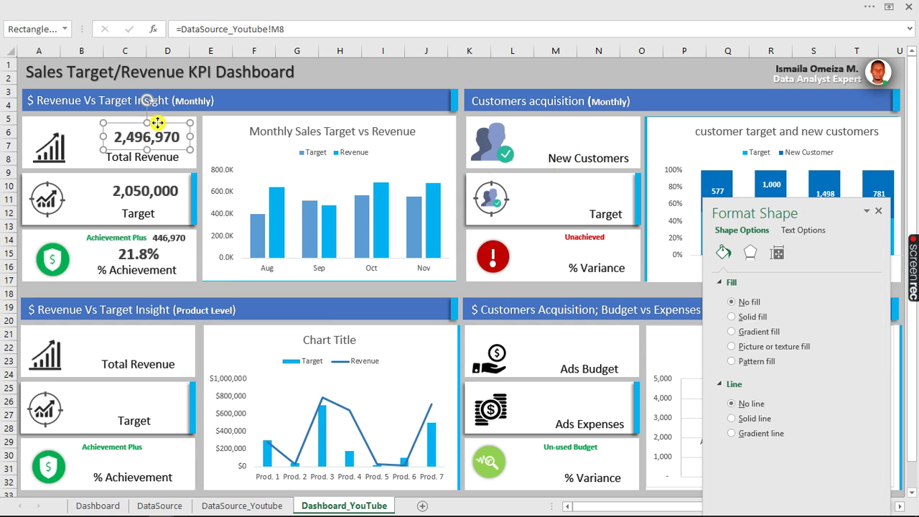
pyautogui.moveTo(136, 317); pyautogui.dragTo(153, 328)
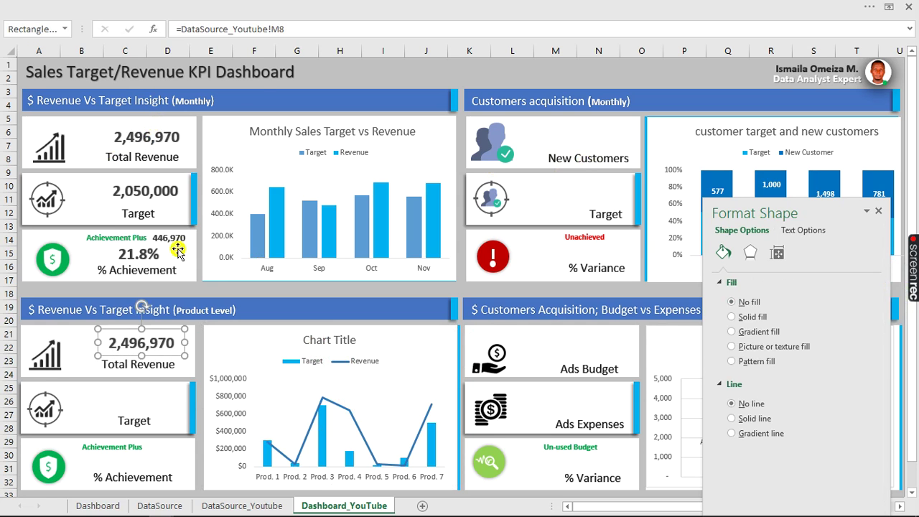
pyautogui.moveTo(295, 29); pyautogui.dragTo(189, 29)
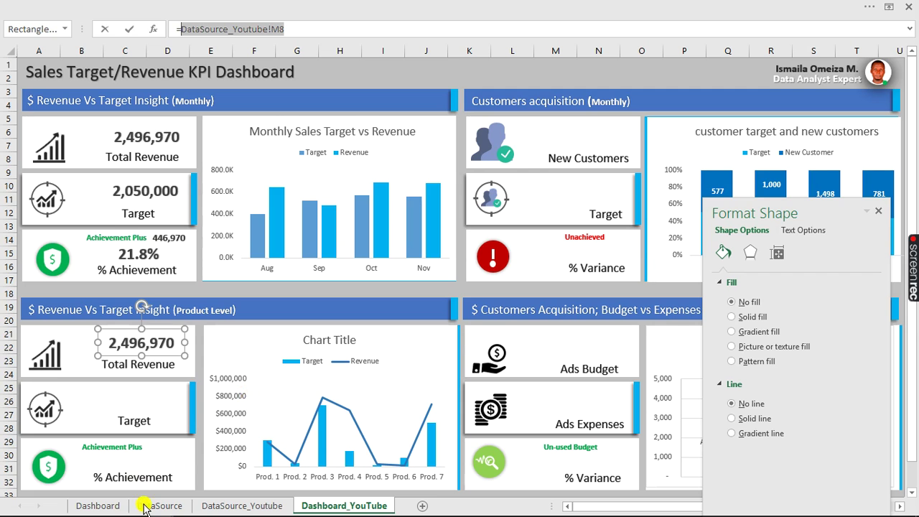
pyautogui.click(224, 506)
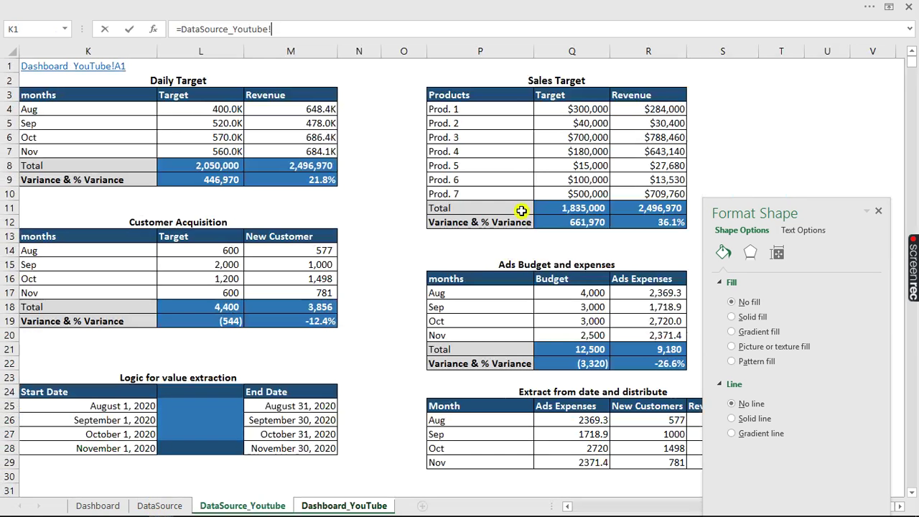
pyautogui.click(664, 208)
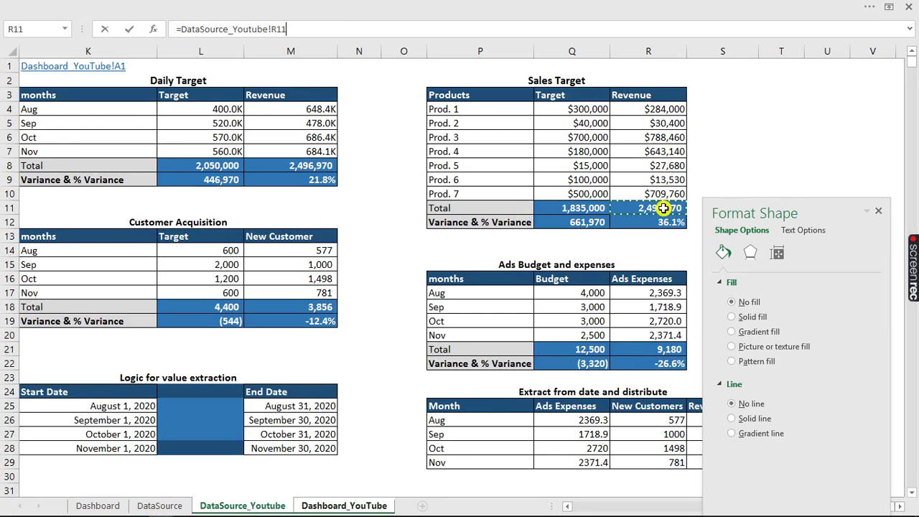
pyautogui.press('Return')
# Copy the formatting of the monthly Target figure onto the Product Level Total Revenue figure with Format Painter.
pyautogui.click(160, 337)
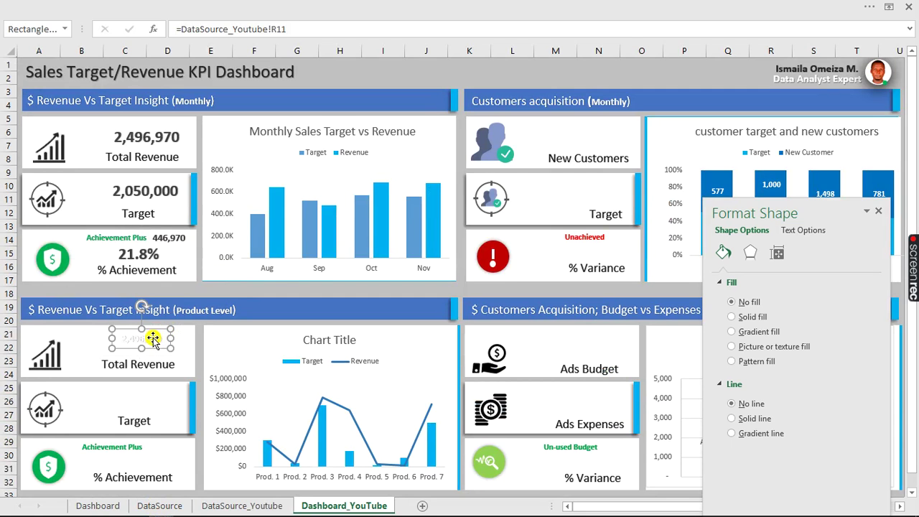
pyautogui.click(157, 190)
pyautogui.click(102, 7)
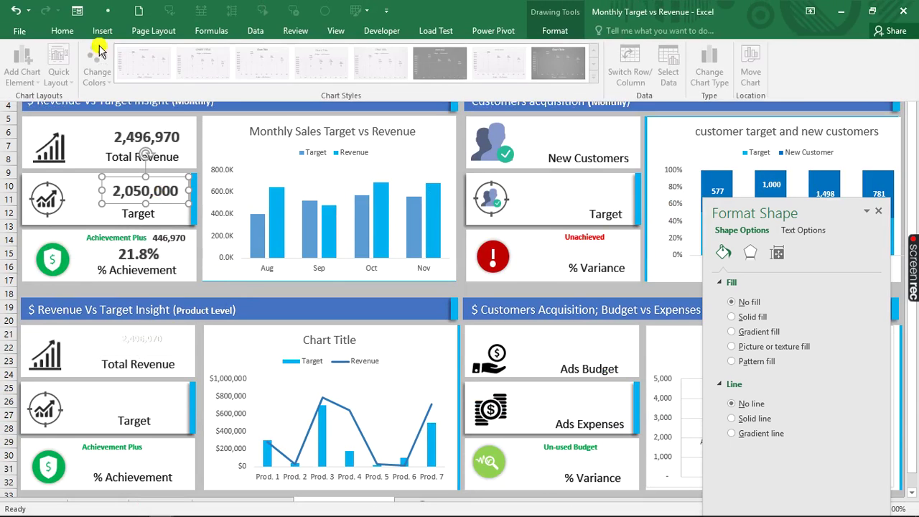
pyautogui.click(63, 31)
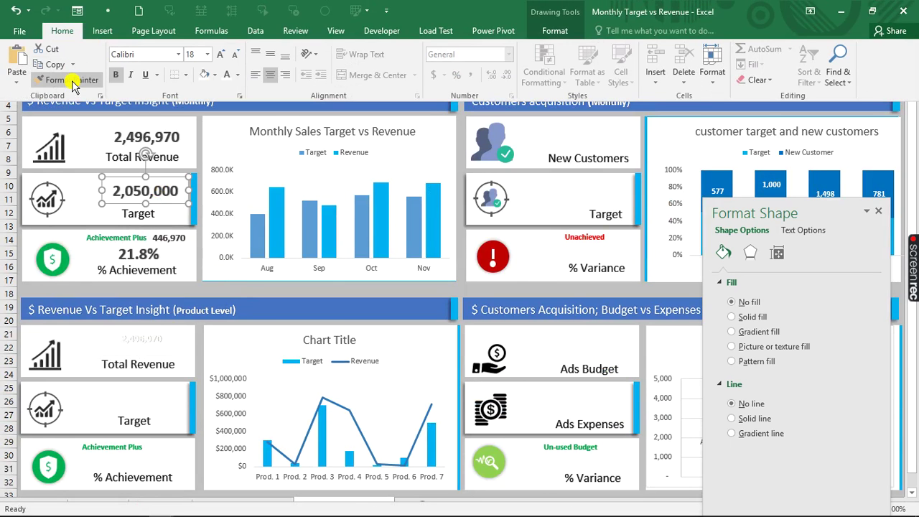
pyautogui.click(72, 80)
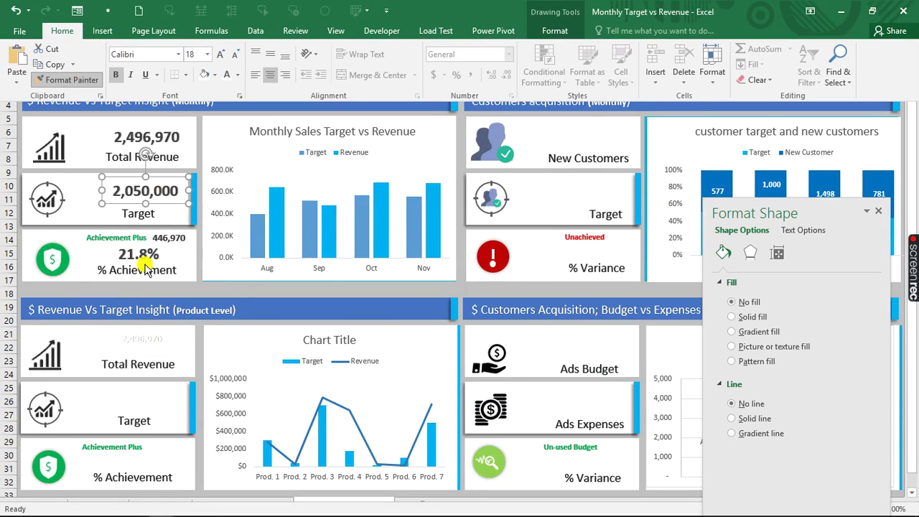
pyautogui.click(153, 338)
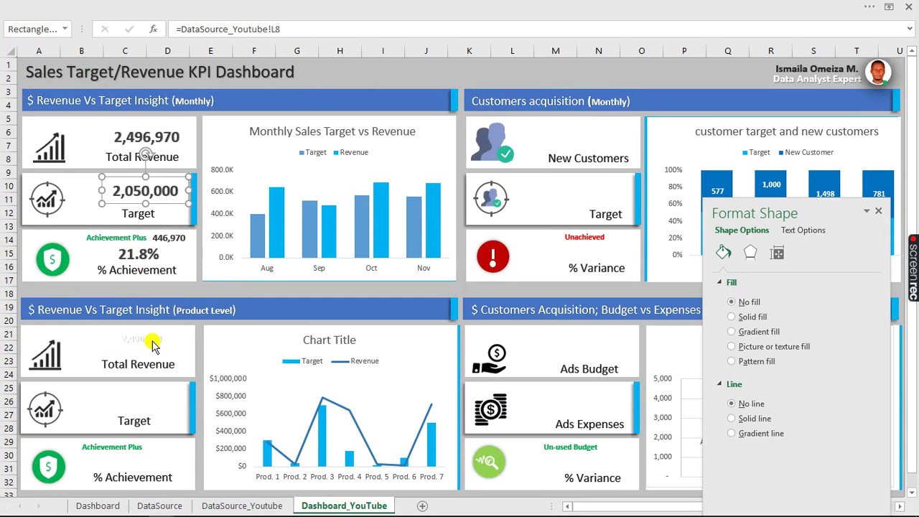
pyautogui.click(152, 341)
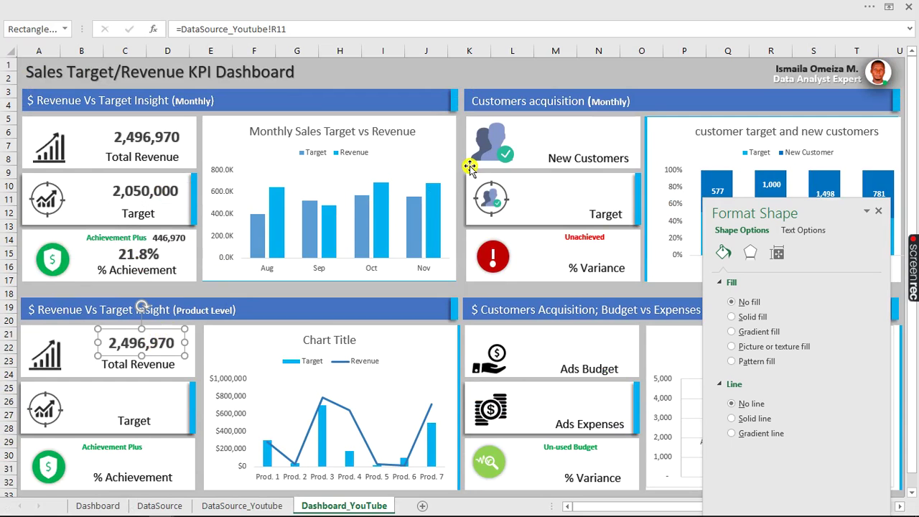
# Check the Sales Target table's total and variance cells on DataSource_Youtube, return to Dashboard_YouTube and close the Format Shape pane.
pyautogui.click(97, 505)
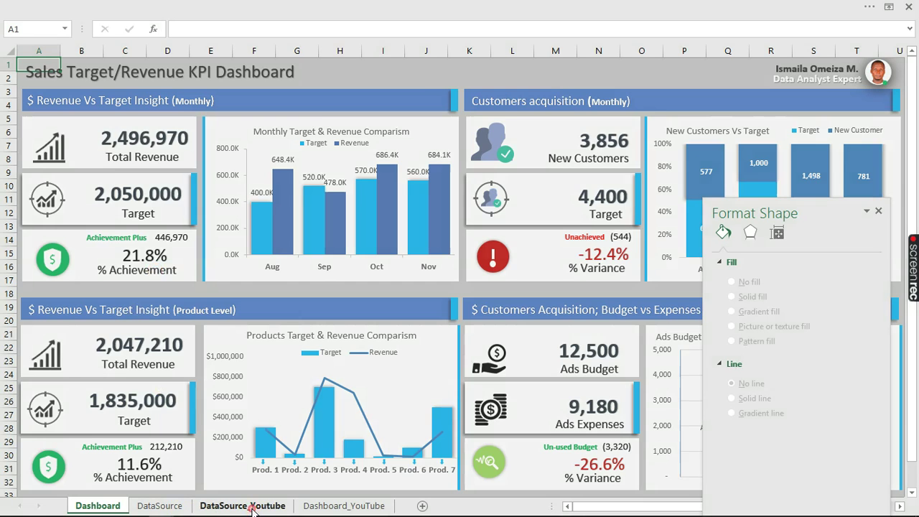
pyautogui.click(252, 508)
pyautogui.click(597, 193)
pyautogui.click(590, 208)
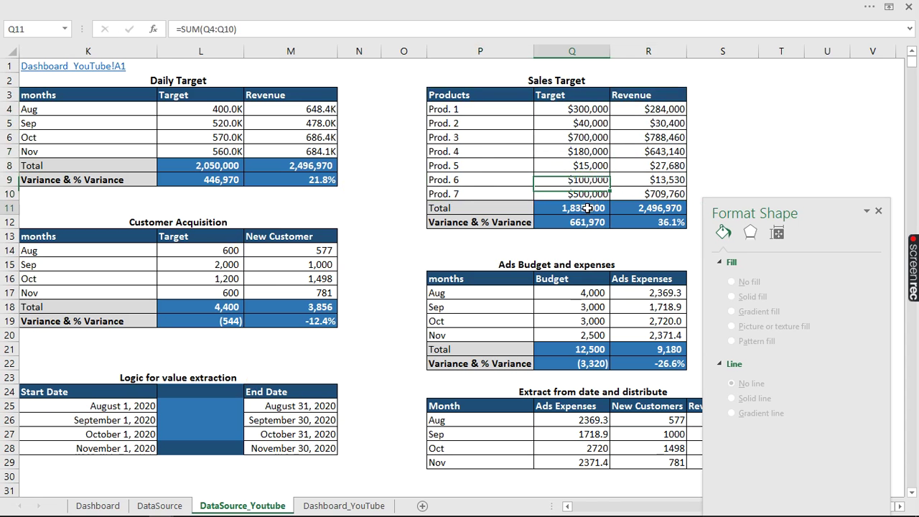
pyautogui.press('Right')
pyautogui.click(599, 221)
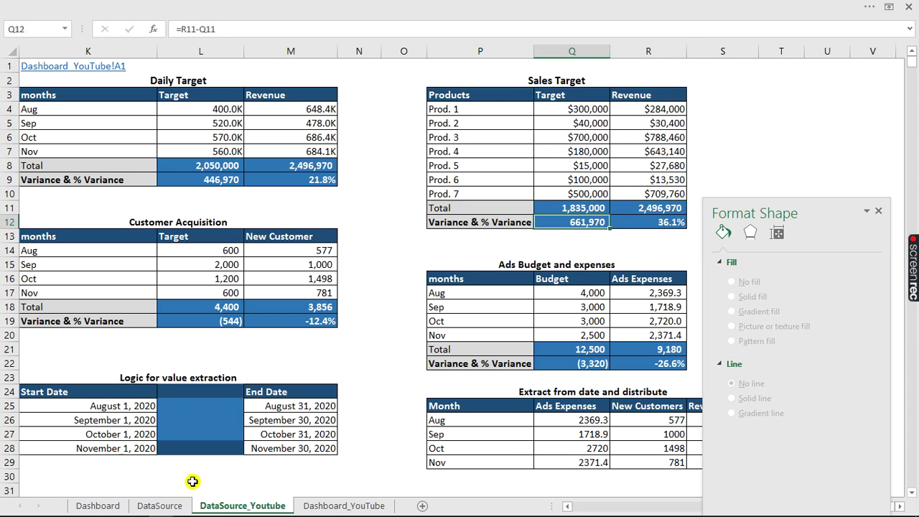
pyautogui.click(312, 505)
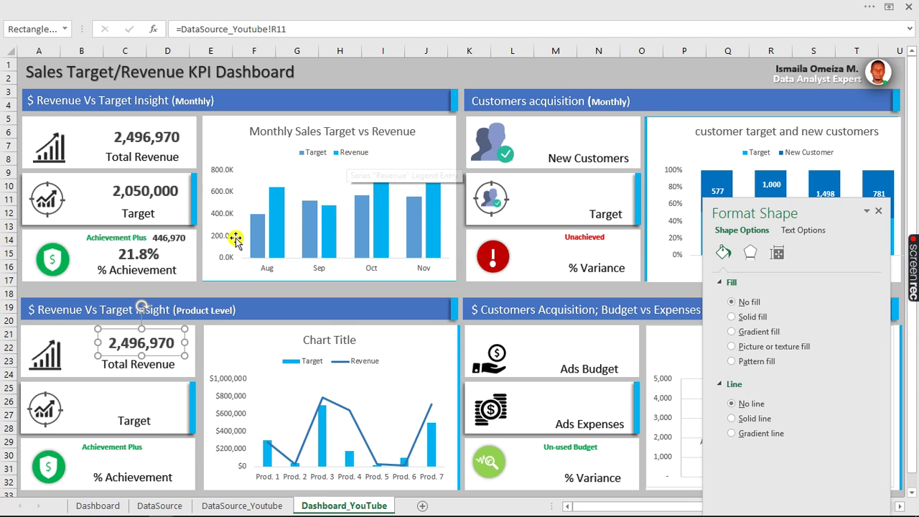
pyautogui.click(878, 211)
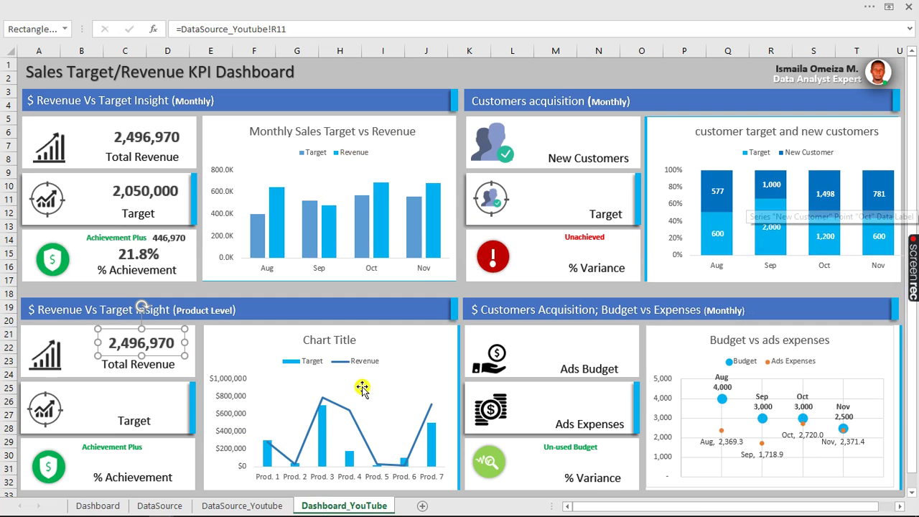
# Switch to the Tick Sales Dashboard workbook and view its #Tickets figures filtered by 2019 and by 2018.
pyautogui.moveTo(239, 513)
pyautogui.moveTo(161, 506)
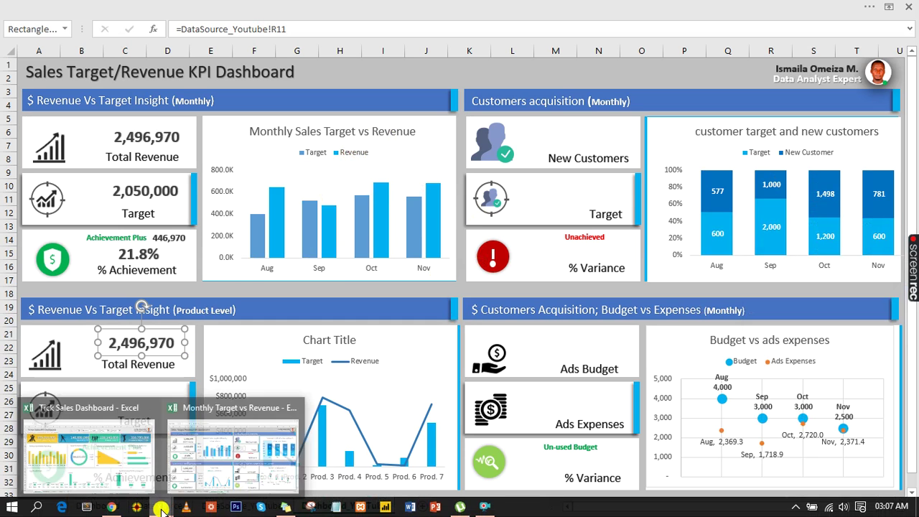
pyautogui.click(117, 466)
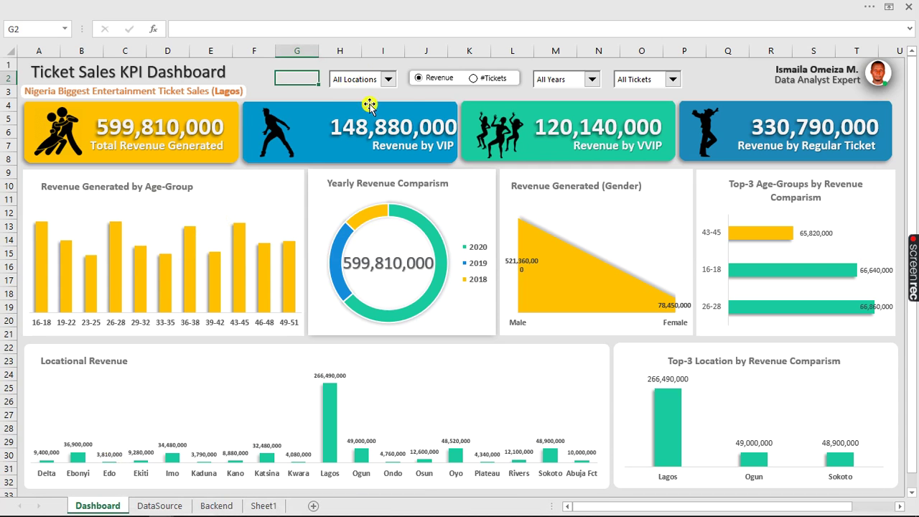
pyautogui.click(478, 79)
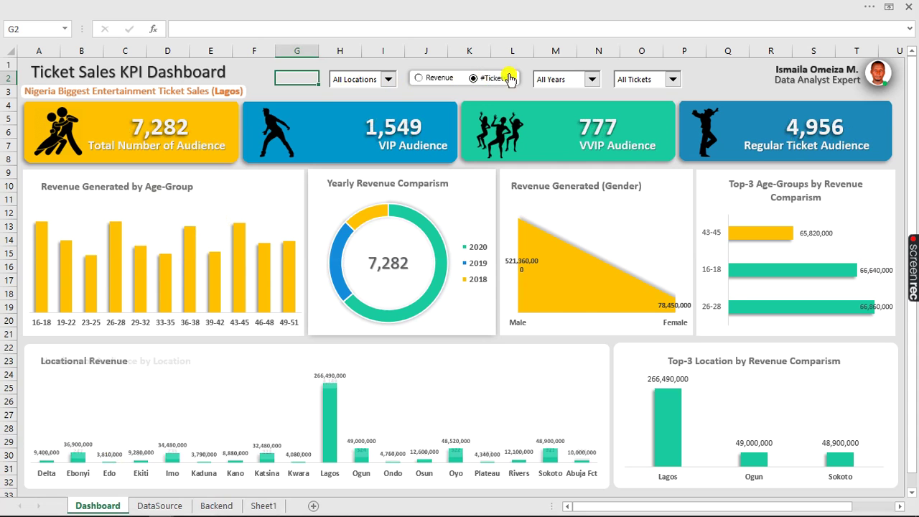
pyautogui.click(588, 79)
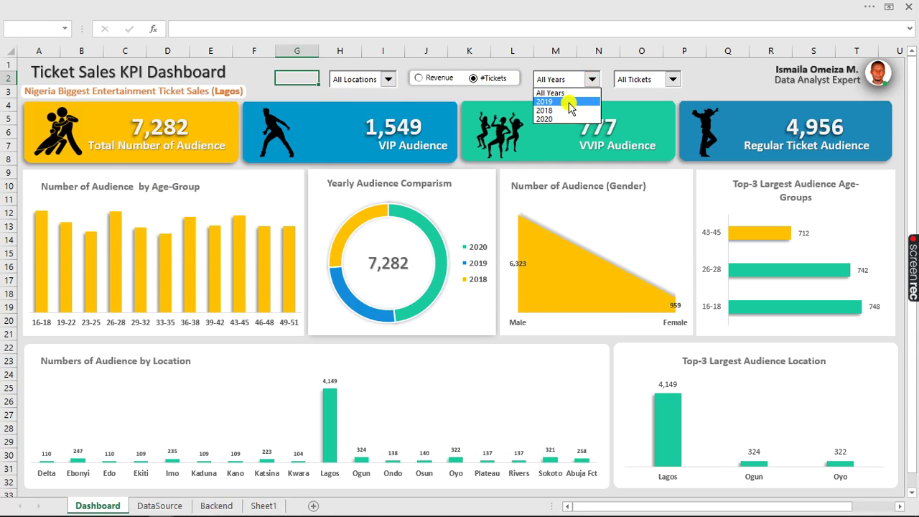
pyautogui.click(593, 82)
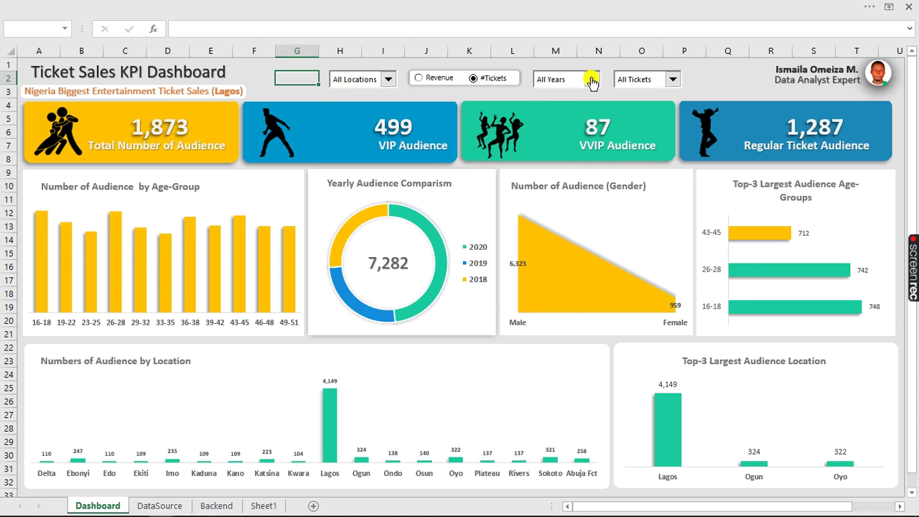
pyautogui.click(591, 80)
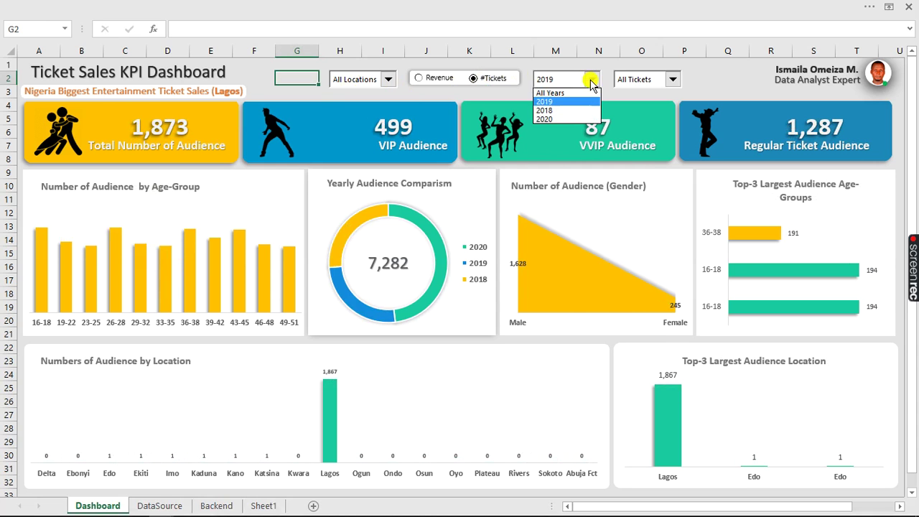
pyautogui.click(579, 99)
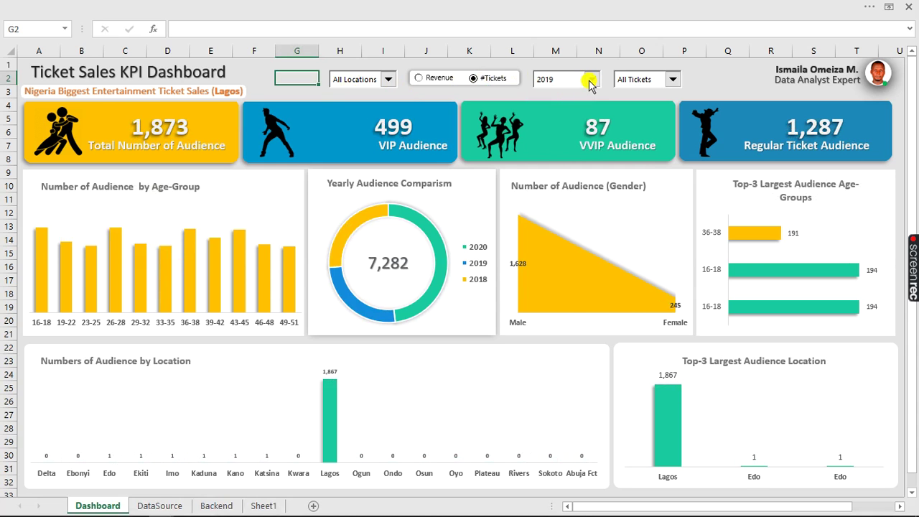
# View the ticket dashboard for Ebonyi and for Kaduna, and reset the year filter to All Years.
pyautogui.click(389, 79)
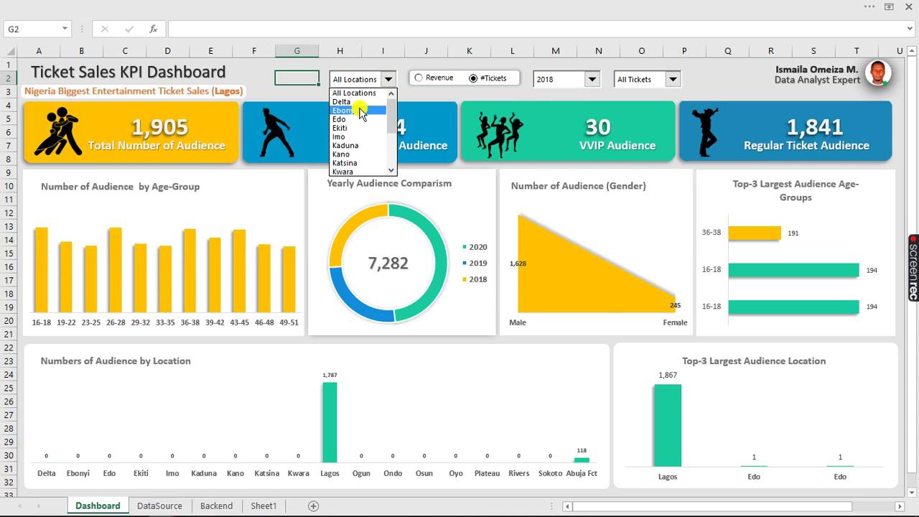
pyautogui.click(360, 111)
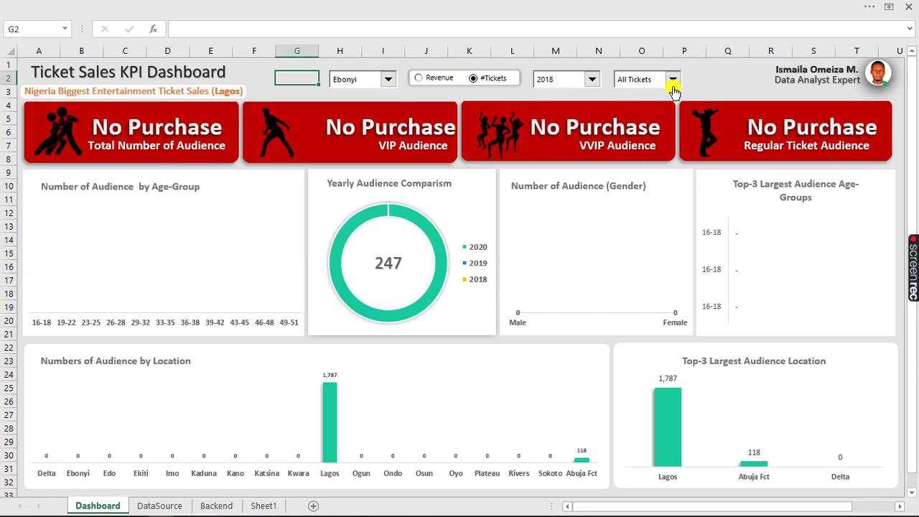
pyautogui.click(389, 80)
pyautogui.click(359, 128)
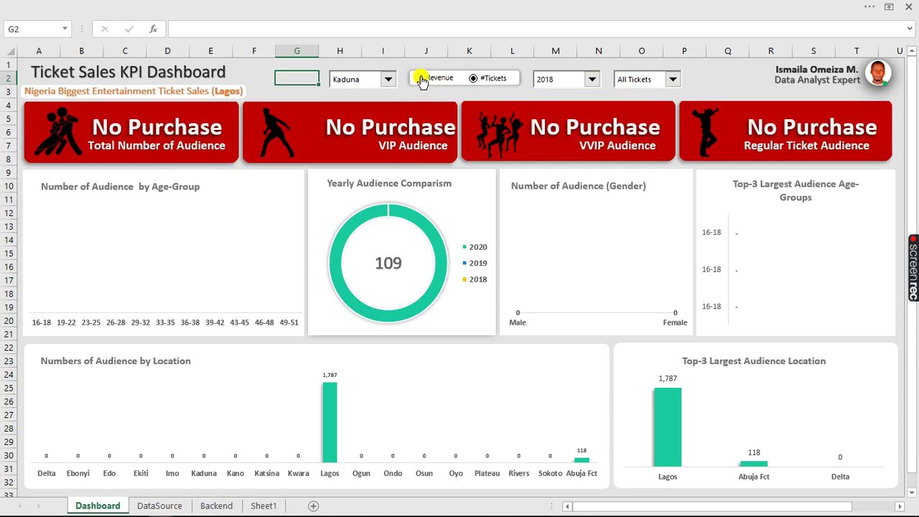
pyautogui.click(592, 79)
pyautogui.click(564, 94)
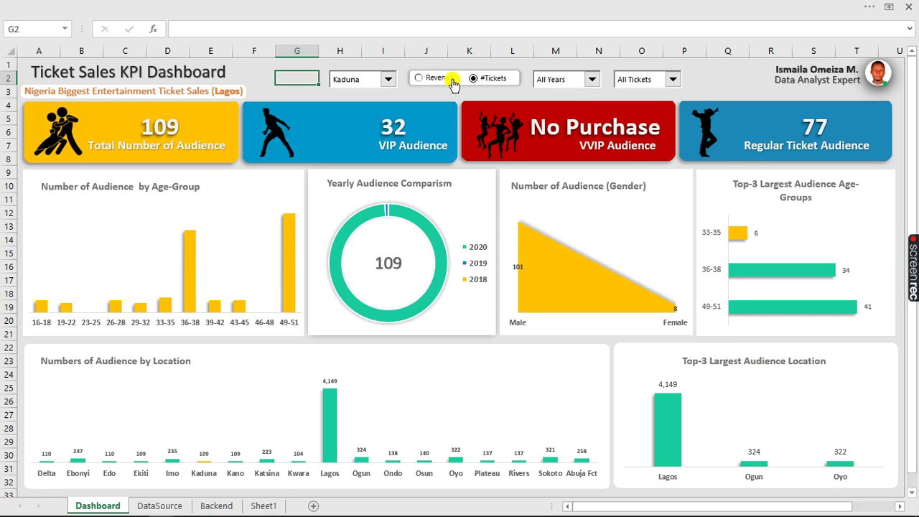
pyautogui.click(486, 507)
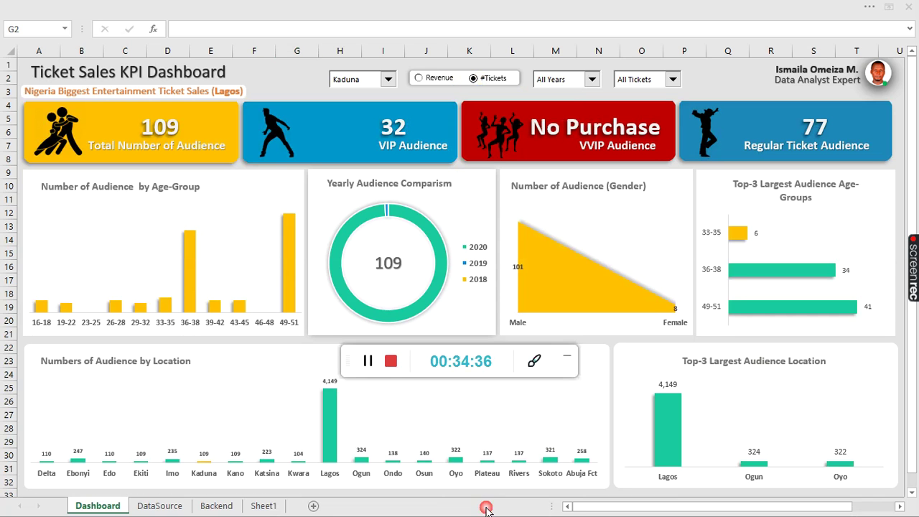